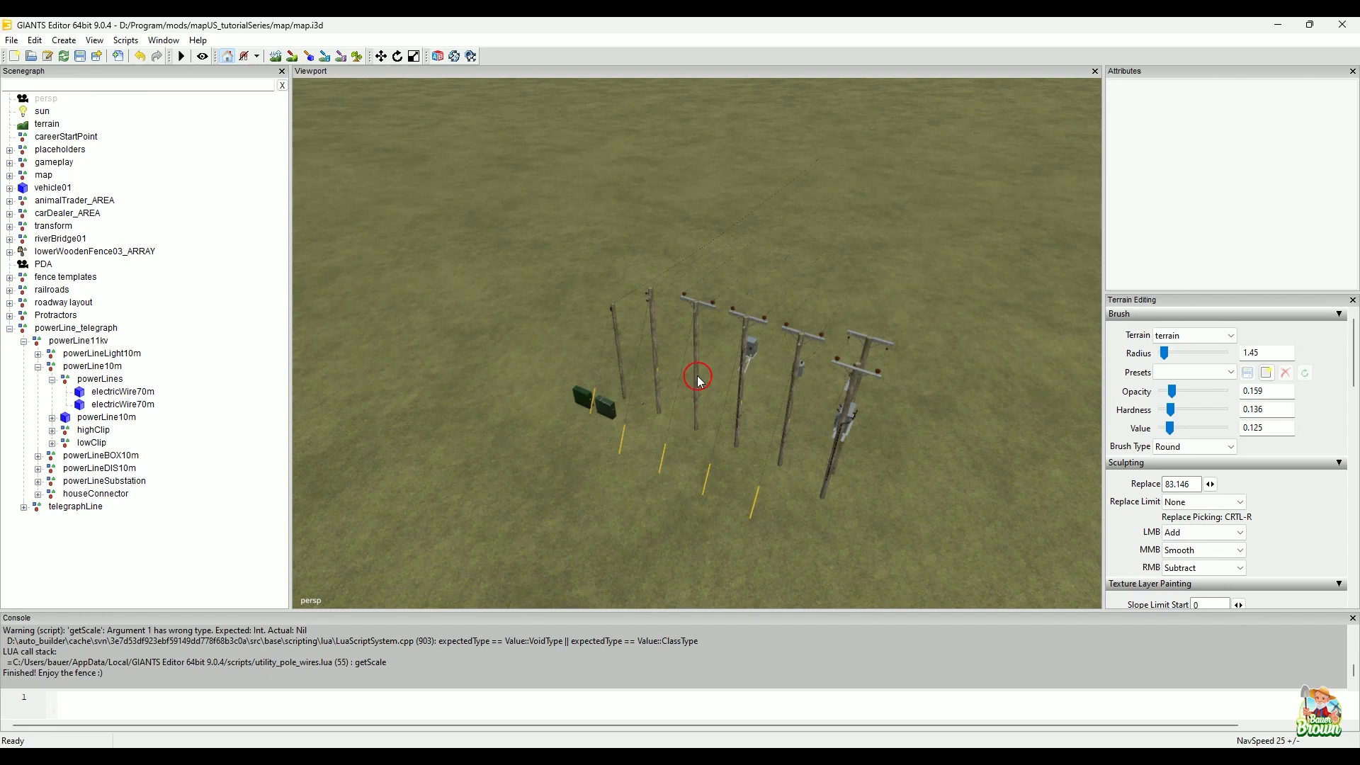
# - Examine the row of utility pole models and their wires in the field from several angles
pyautogui.keyDown('alt'); pyautogui.moveTo(705, 378); pyautogui.dragTo(736, 361); pyautogui.keyUp('alt')
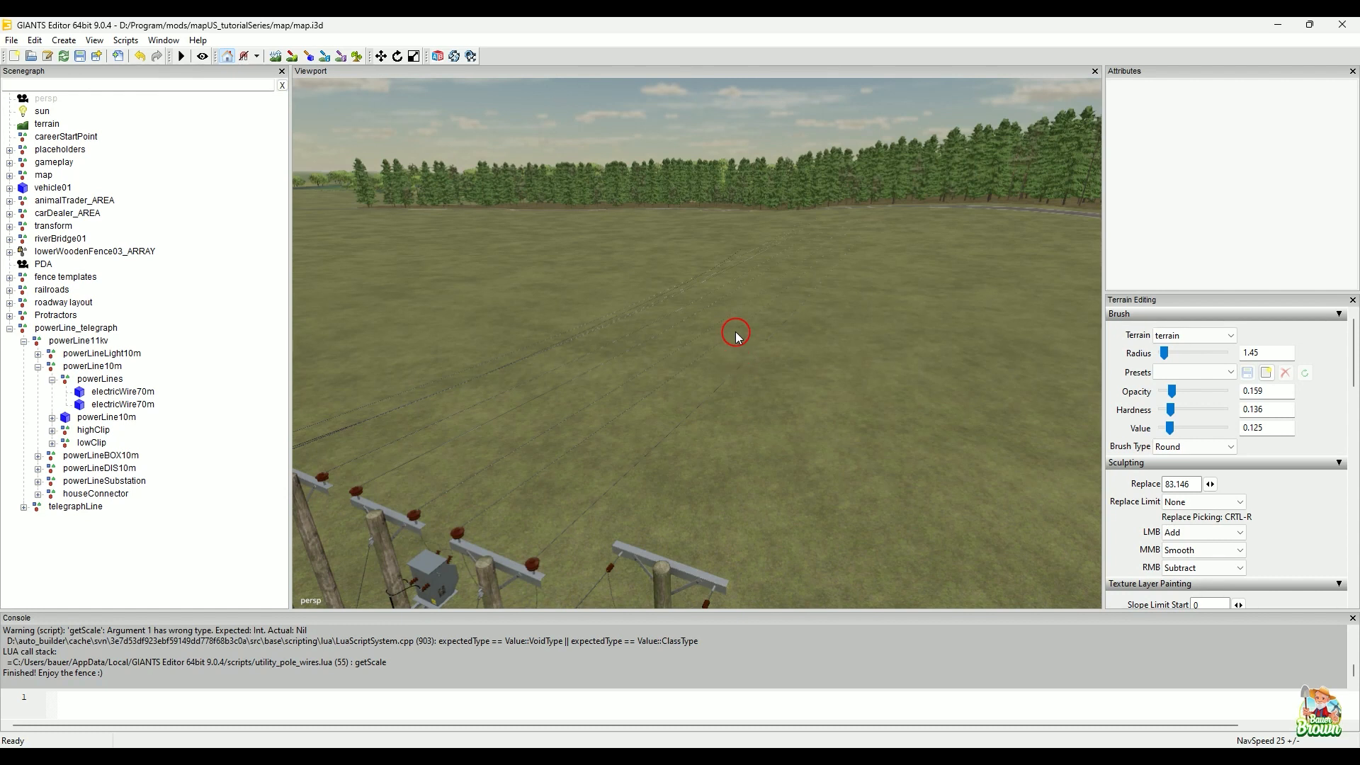
pyautogui.keyDown('alt'); pyautogui.moveTo(741, 342); pyautogui.dragTo(736, 404); pyautogui.keyUp('alt')
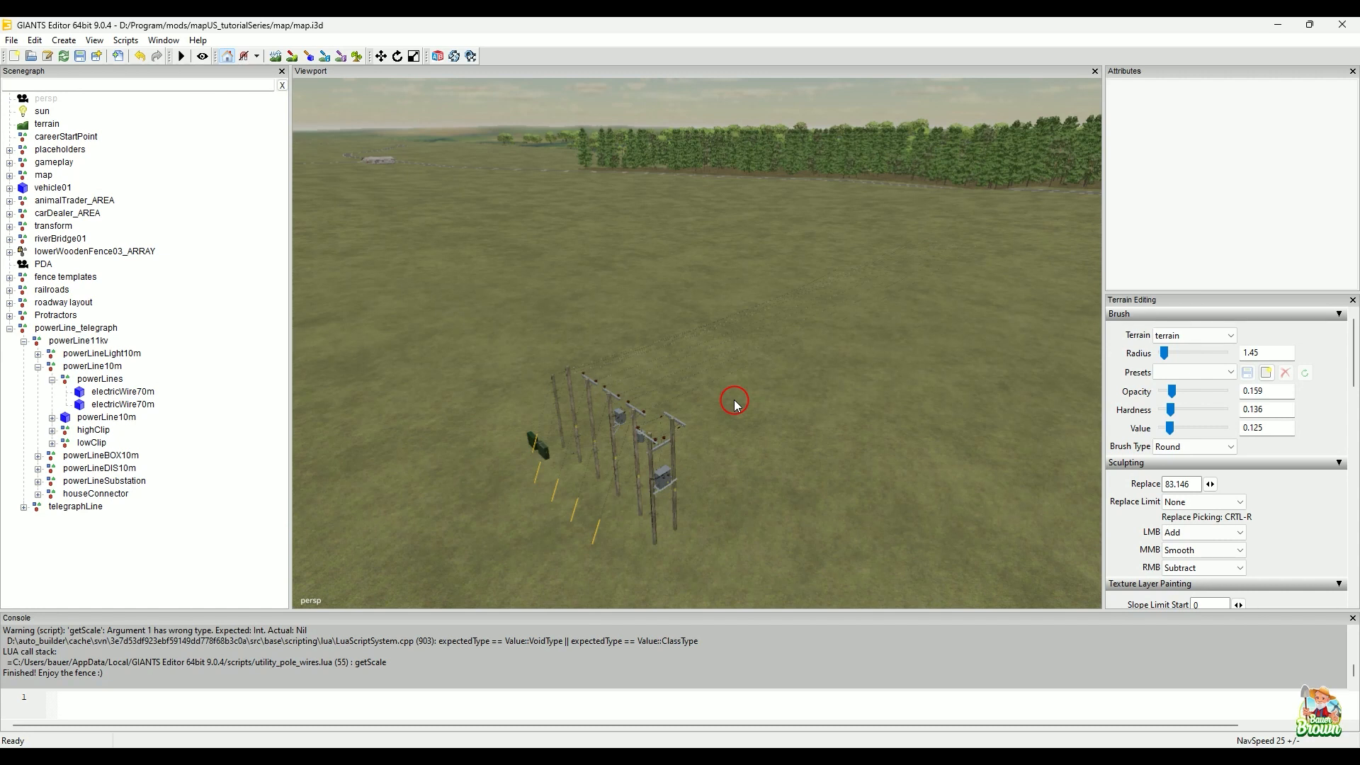
pyautogui.keyDown('alt'); pyautogui.moveTo(731, 430); pyautogui.dragTo(765, 451, button='right'); pyautogui.keyUp('alt')
pyautogui.keyDown('alt'); pyautogui.moveTo(783, 446); pyautogui.dragTo(801, 416, button='middle'); pyautogui.keyUp('alt')
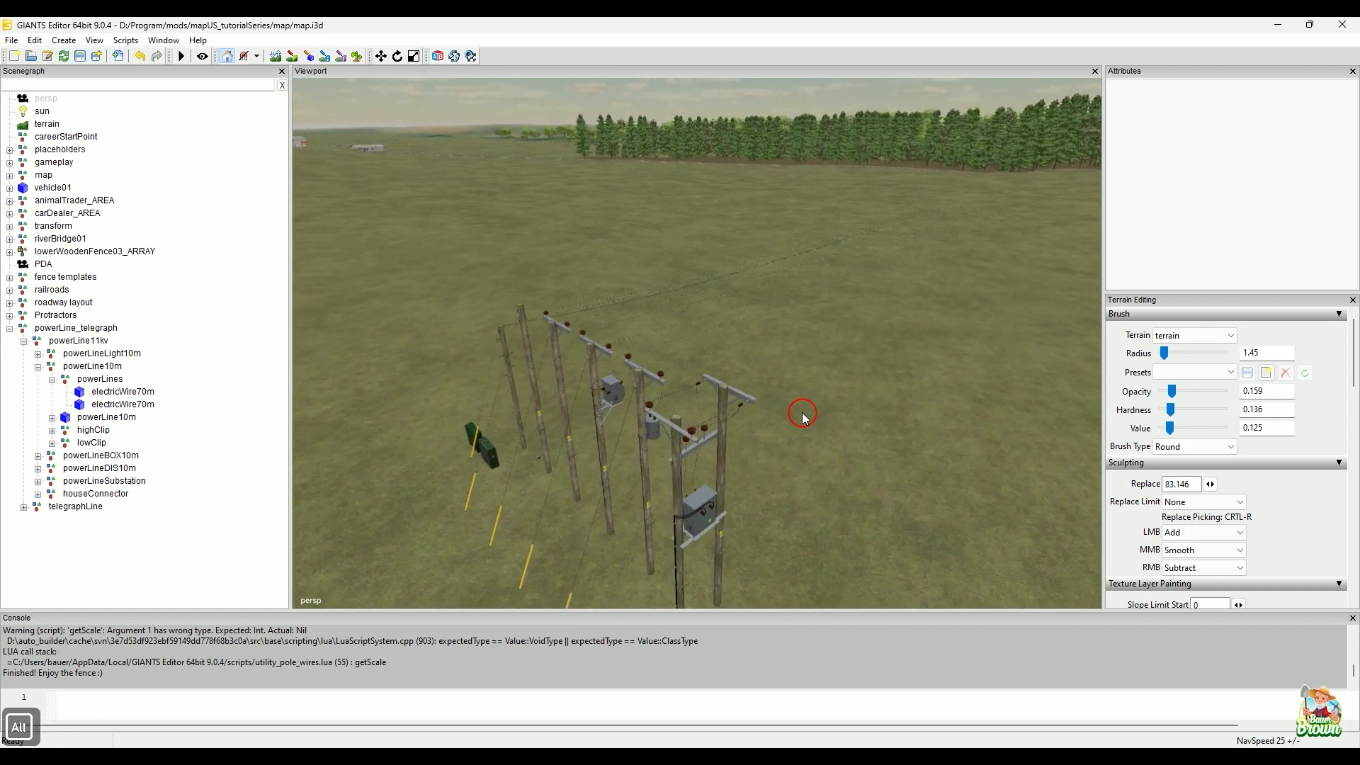
pyautogui.keyDown('alt'); pyautogui.moveTo(803, 418); pyautogui.dragTo(851, 424); pyautogui.keyUp('alt')
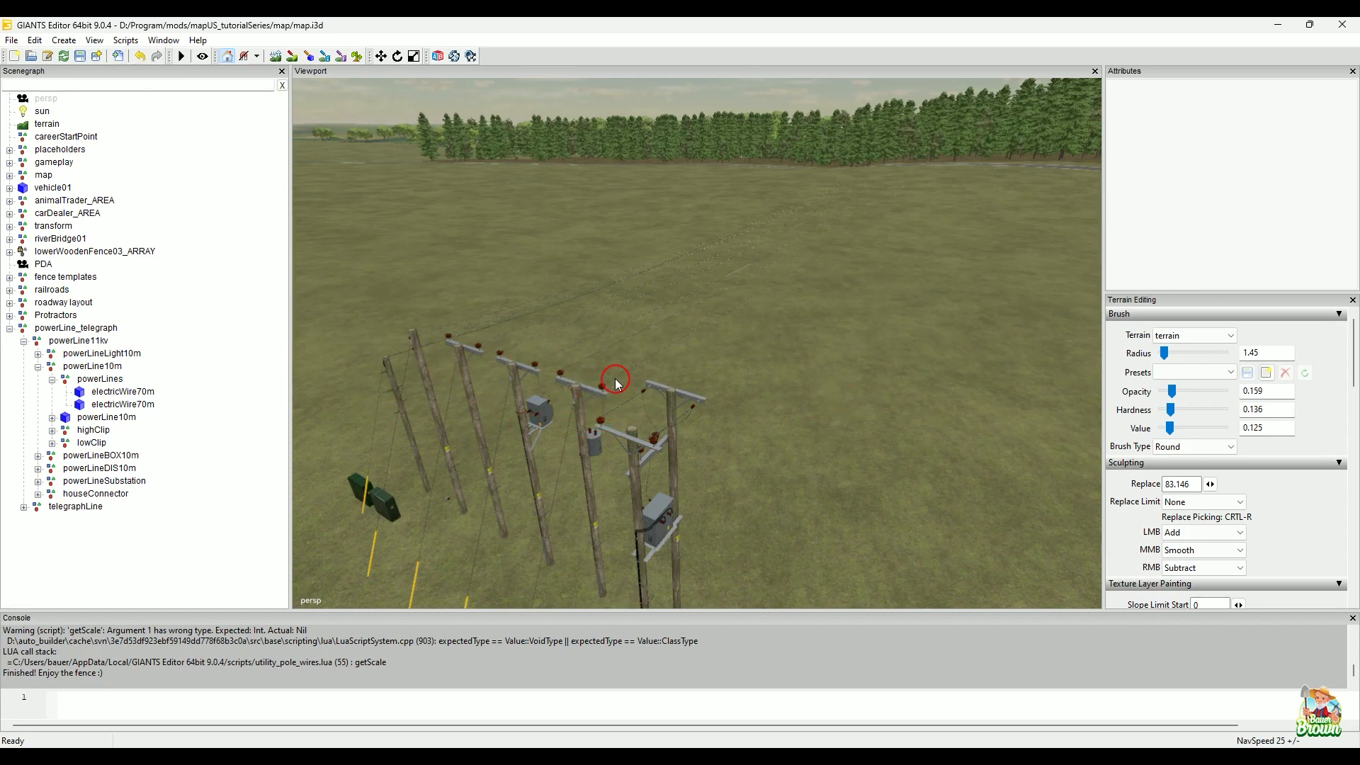
pyautogui.keyDown('alt'); pyautogui.moveTo(738, 322); pyautogui.dragTo(658, 408); pyautogui.keyUp('alt')
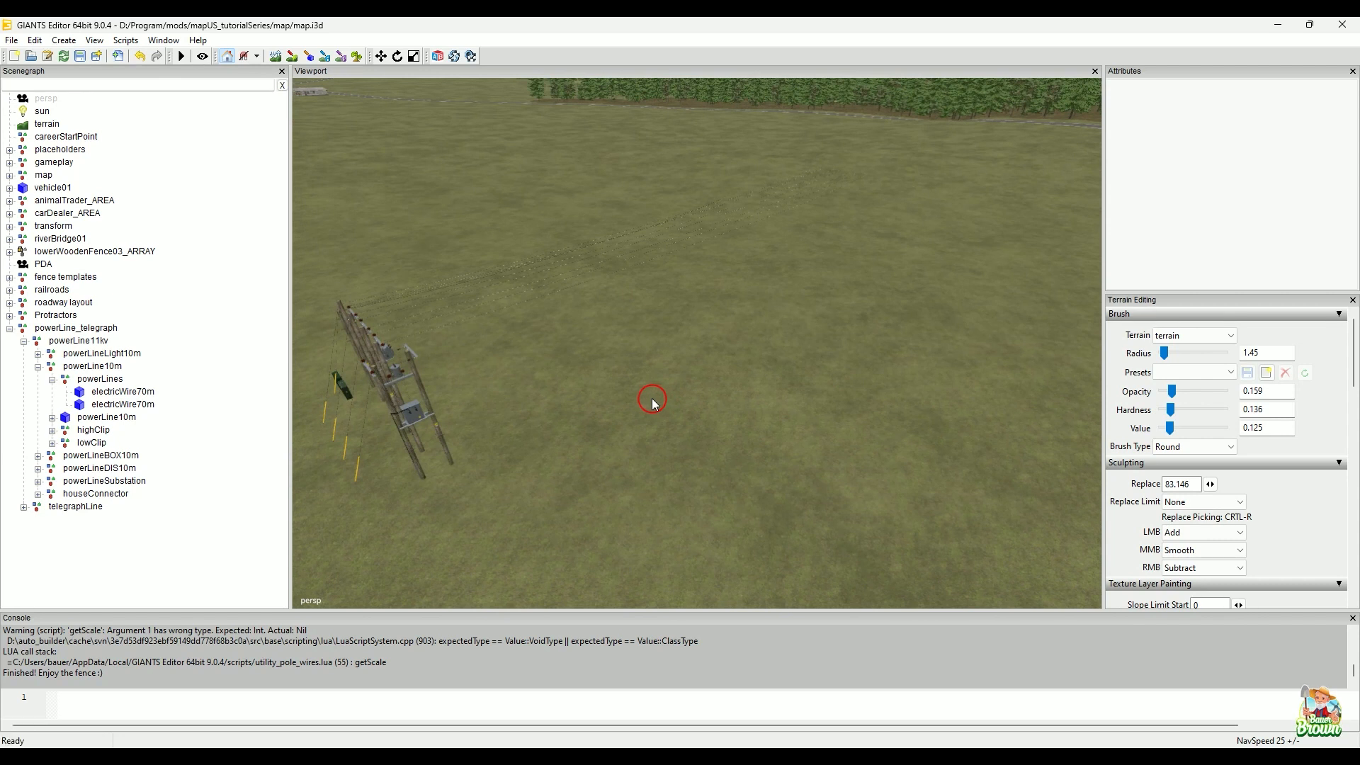
pyautogui.keyDown('alt'); pyautogui.moveTo(652, 400); pyautogui.dragTo(723, 398); pyautogui.keyUp('alt')
pyautogui.keyDown('alt'); pyautogui.scroll(3, 513, 366); pyautogui.keyUp('alt')
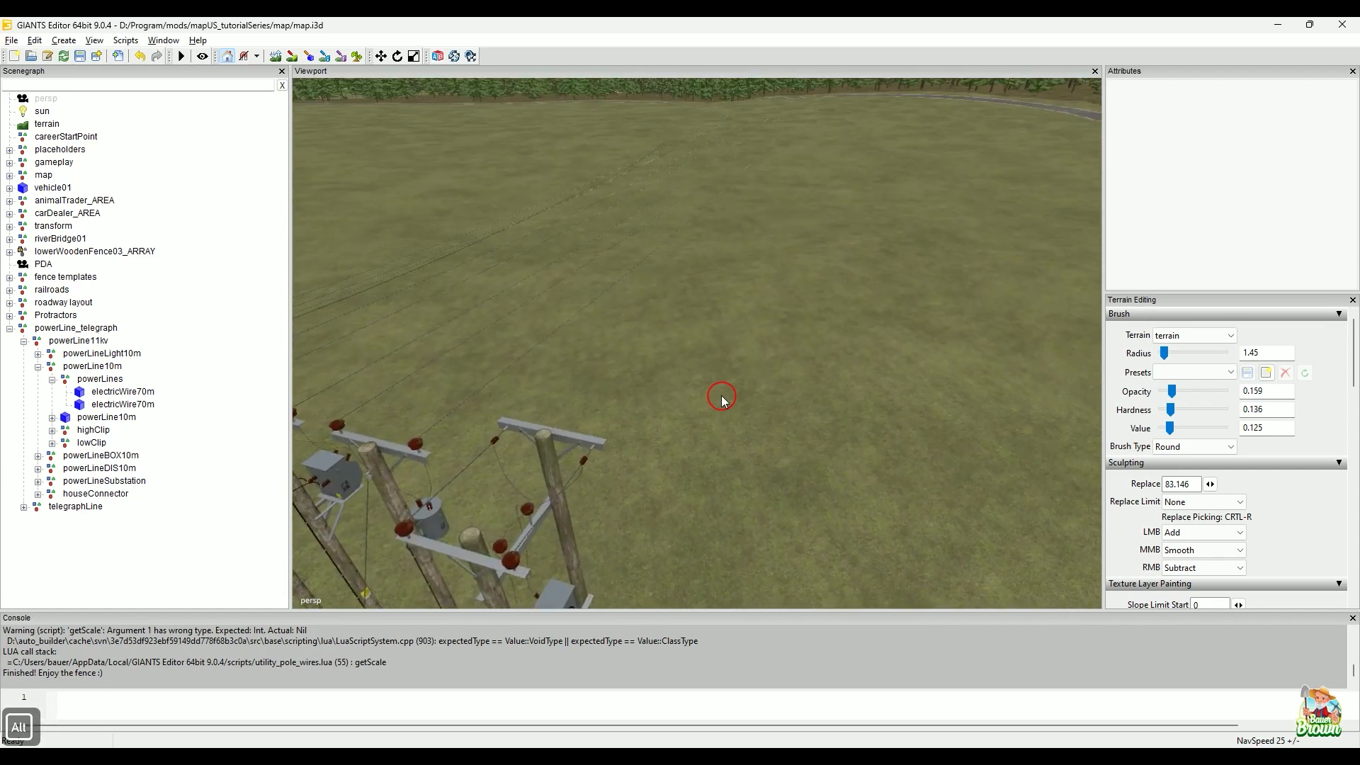
pyautogui.keyDown('alt'); pyautogui.moveTo(722, 398); pyautogui.dragTo(765, 389, button='middle'); pyautogui.keyUp('alt')
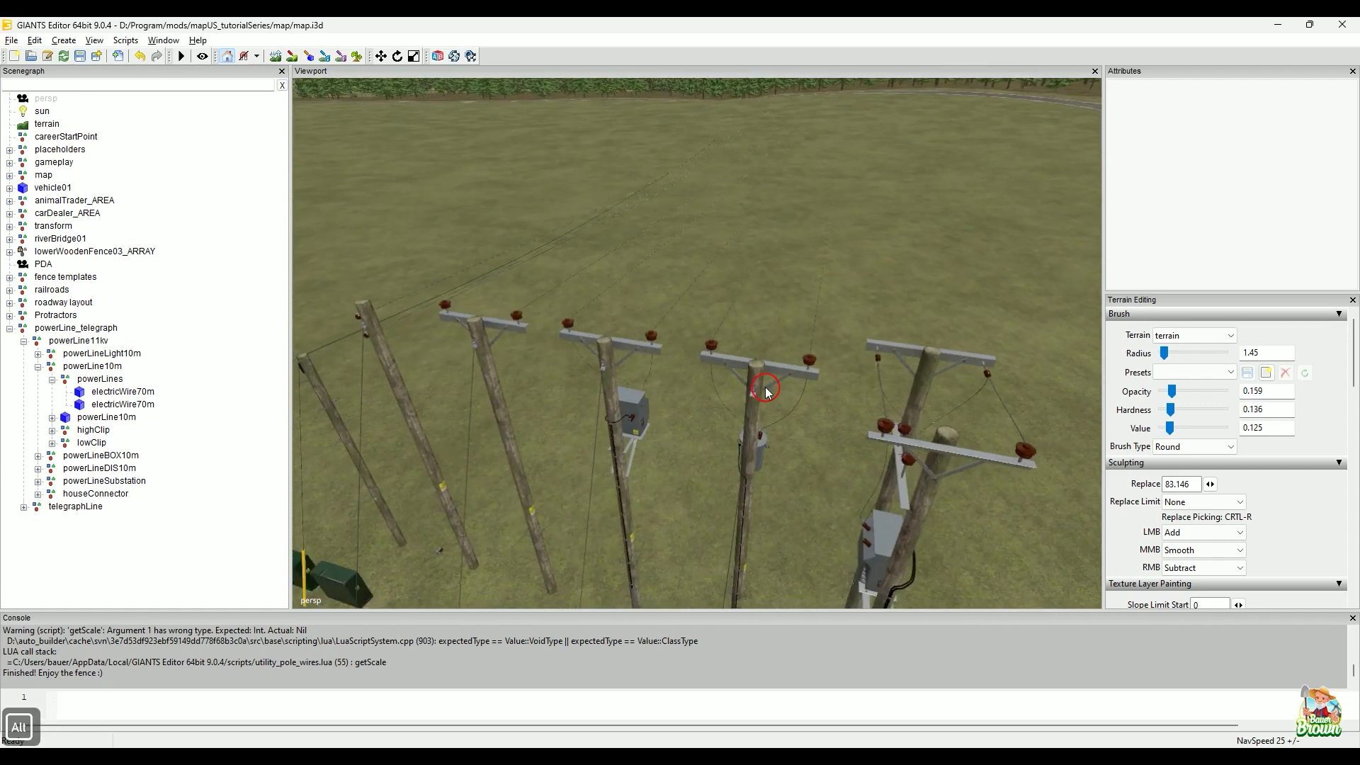
# - Pick the plain 10 m pole in the viewport, check its powerLines group, and select the parent powerLine10m group
pyautogui.click(483, 335)
pyautogui.keyDown('alt'); pyautogui.moveTo(484, 340); pyautogui.dragTo(487, 361); pyautogui.keyUp('alt')
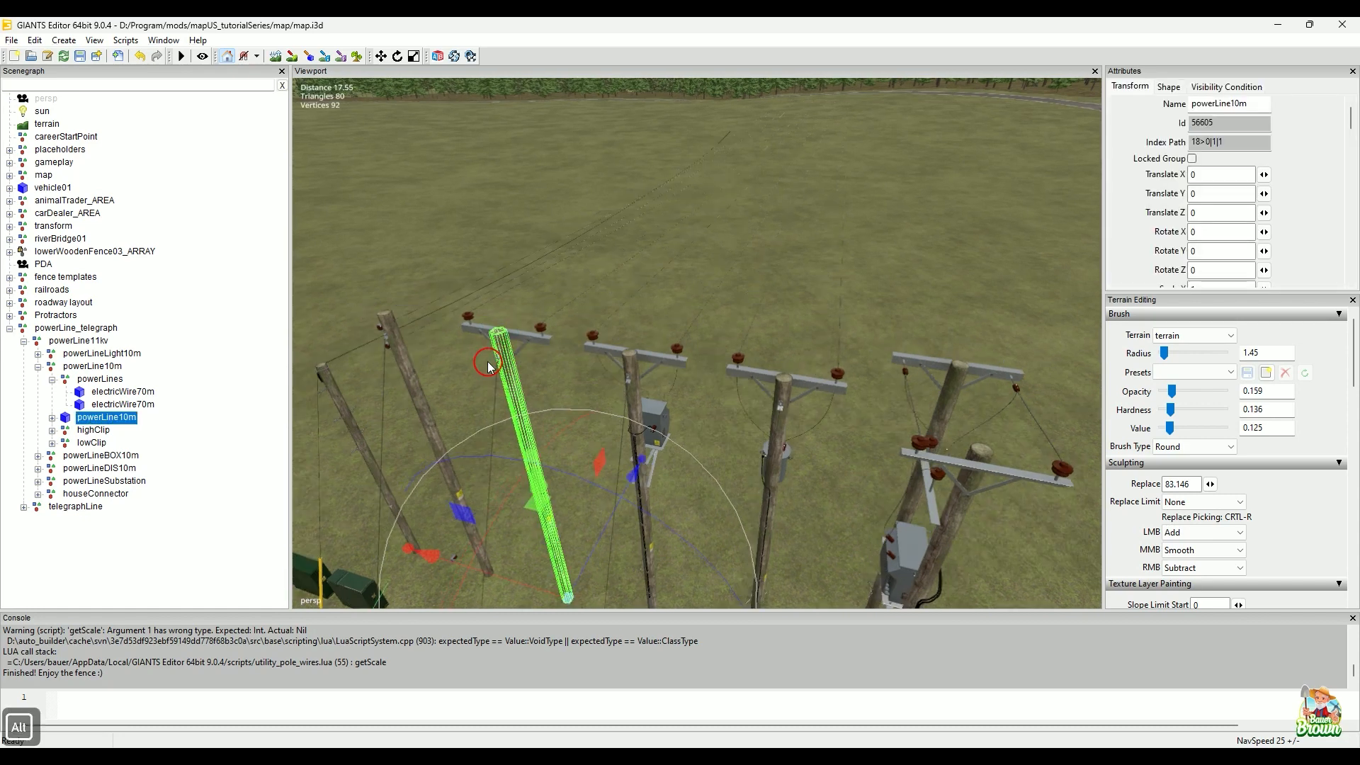
pyautogui.click(80, 394)
pyautogui.click(92, 366)
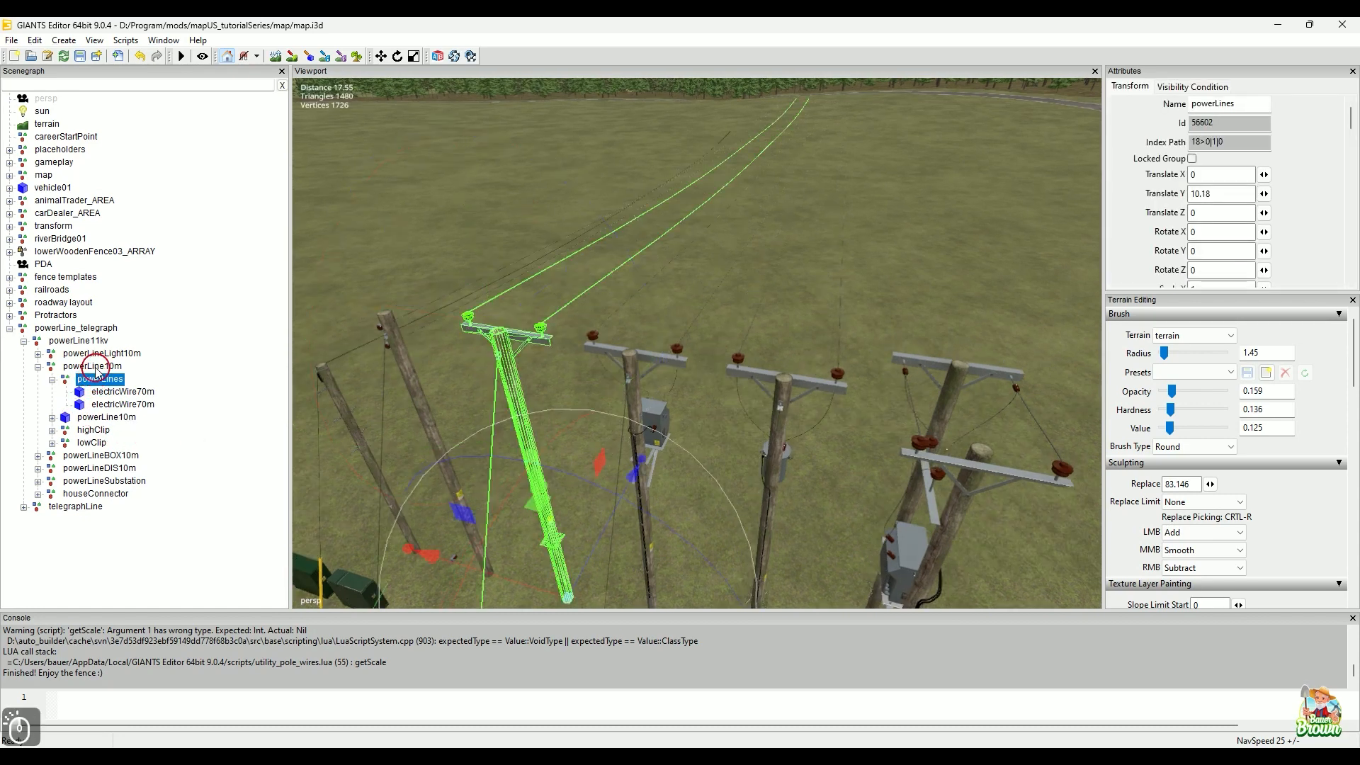
# - Examine the selected powerLine10m pole, its wires and insulators alongside the neighbouring transformer poles, close up and from afar
pyautogui.keyDown('alt'); pyautogui.moveTo(369, 376); pyautogui.dragTo(682, 281); pyautogui.keyUp('alt')
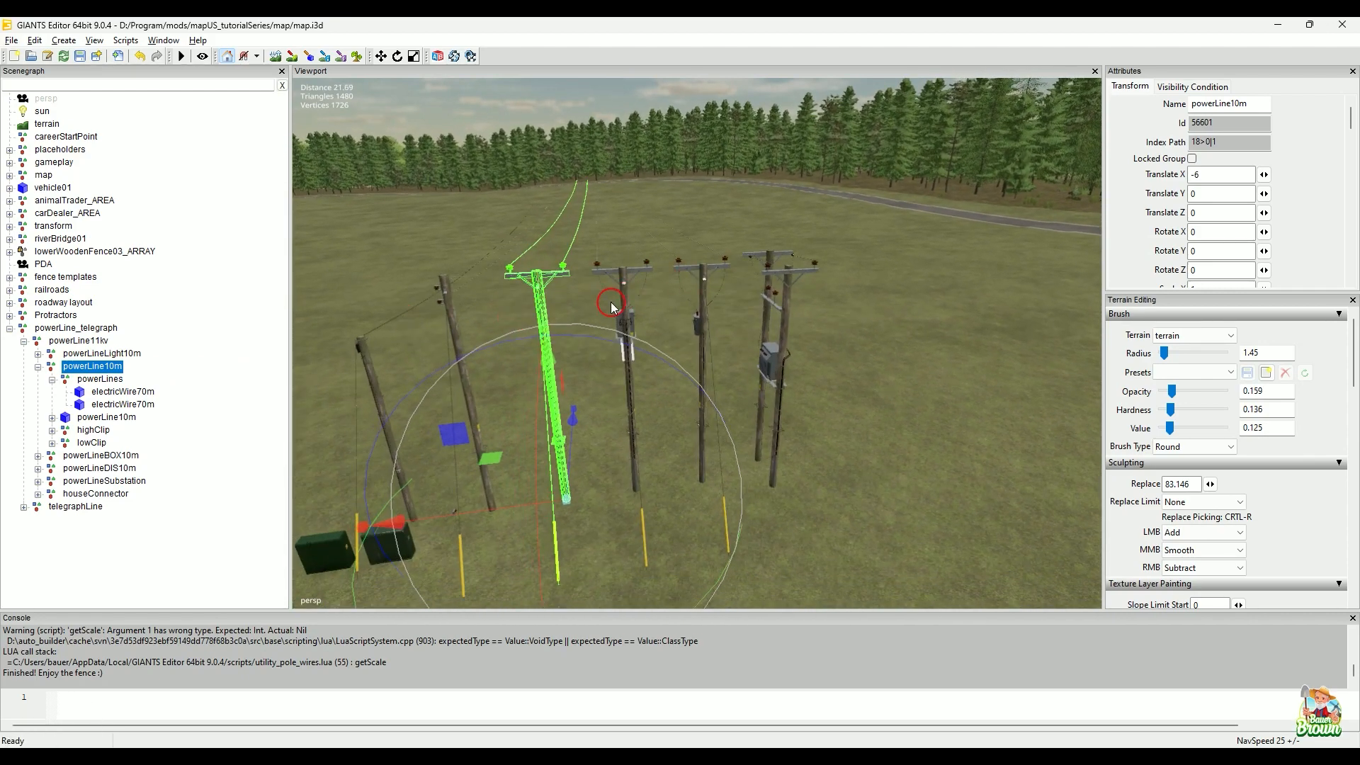
pyautogui.moveTo(613, 307)
pyautogui.keyDown('alt'); pyautogui.mouseDown()
pyautogui.moveTo(689, 333)
pyautogui.moveTo(640, 373)
pyautogui.moveTo(621, 346)
pyautogui.moveTo(644, 313)
pyautogui.moveTo(616, 312)
pyautogui.mouseUp(); pyautogui.keyUp('alt')
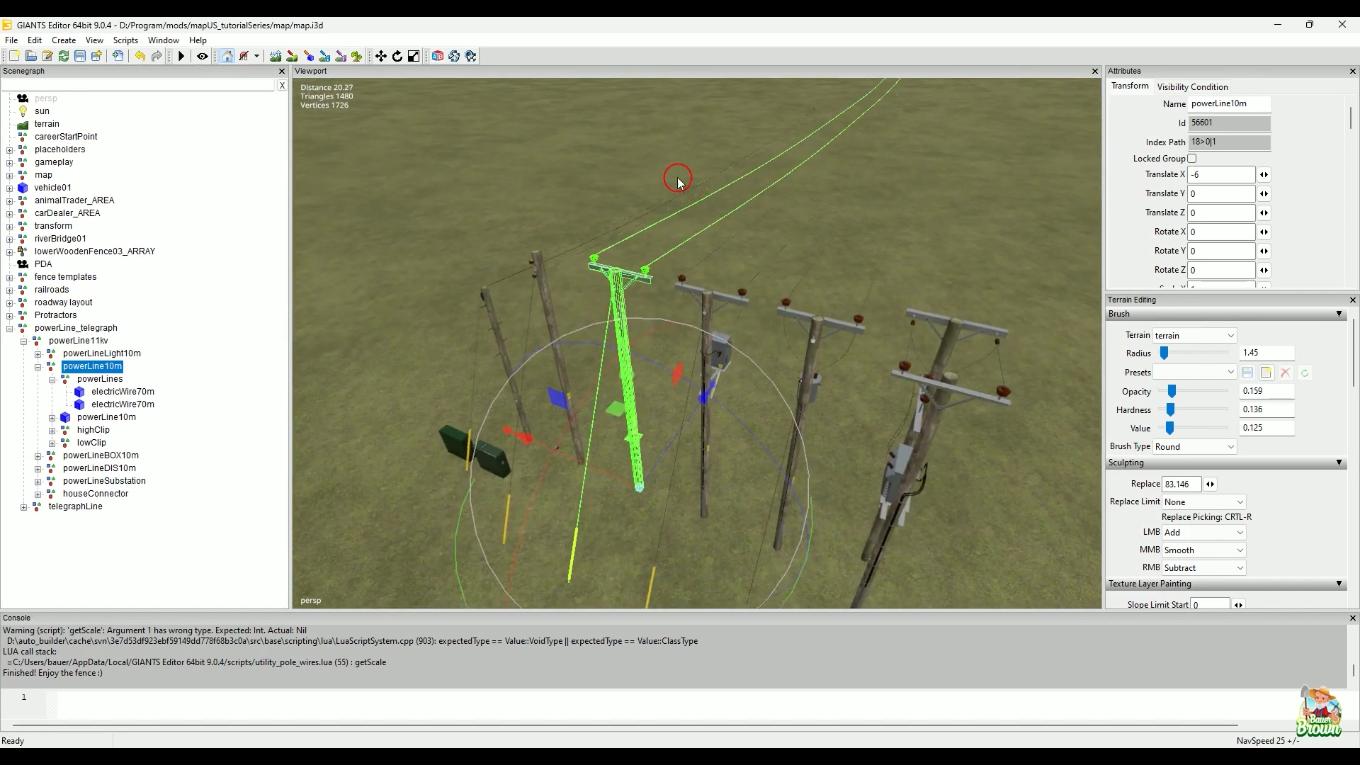
pyautogui.keyDown('alt'); pyautogui.moveTo(665, 320); pyautogui.dragTo(686, 299); pyautogui.keyUp('alt')
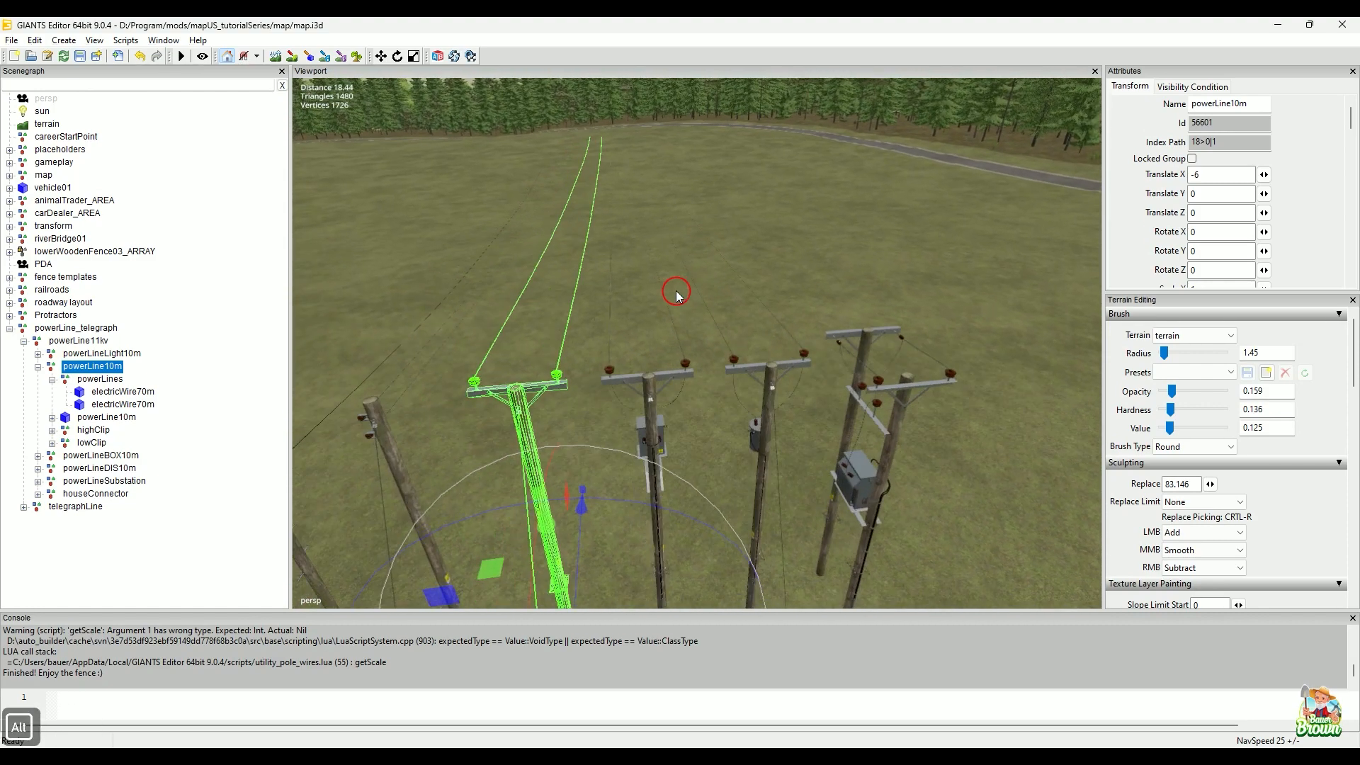
pyautogui.keyDown('alt'); pyautogui.moveTo(721, 283); pyautogui.dragTo(677, 306, button='middle'); pyautogui.keyUp('alt')
pyautogui.keyDown('alt'); pyautogui.moveTo(677, 306); pyautogui.dragTo(678, 351); pyautogui.keyUp('alt')
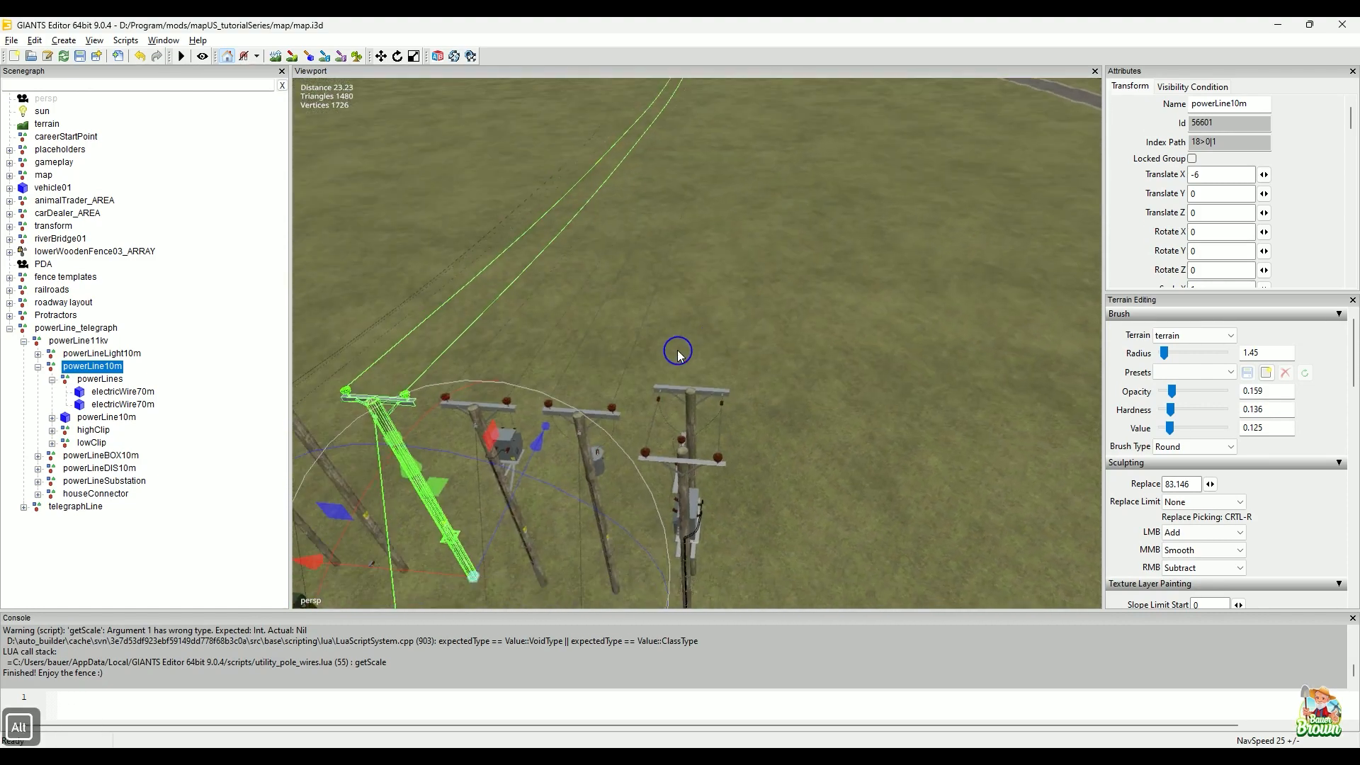
pyautogui.keyDown('alt'); pyautogui.moveTo(677, 350); pyautogui.dragTo(599, 305, button='right'); pyautogui.keyUp('alt')
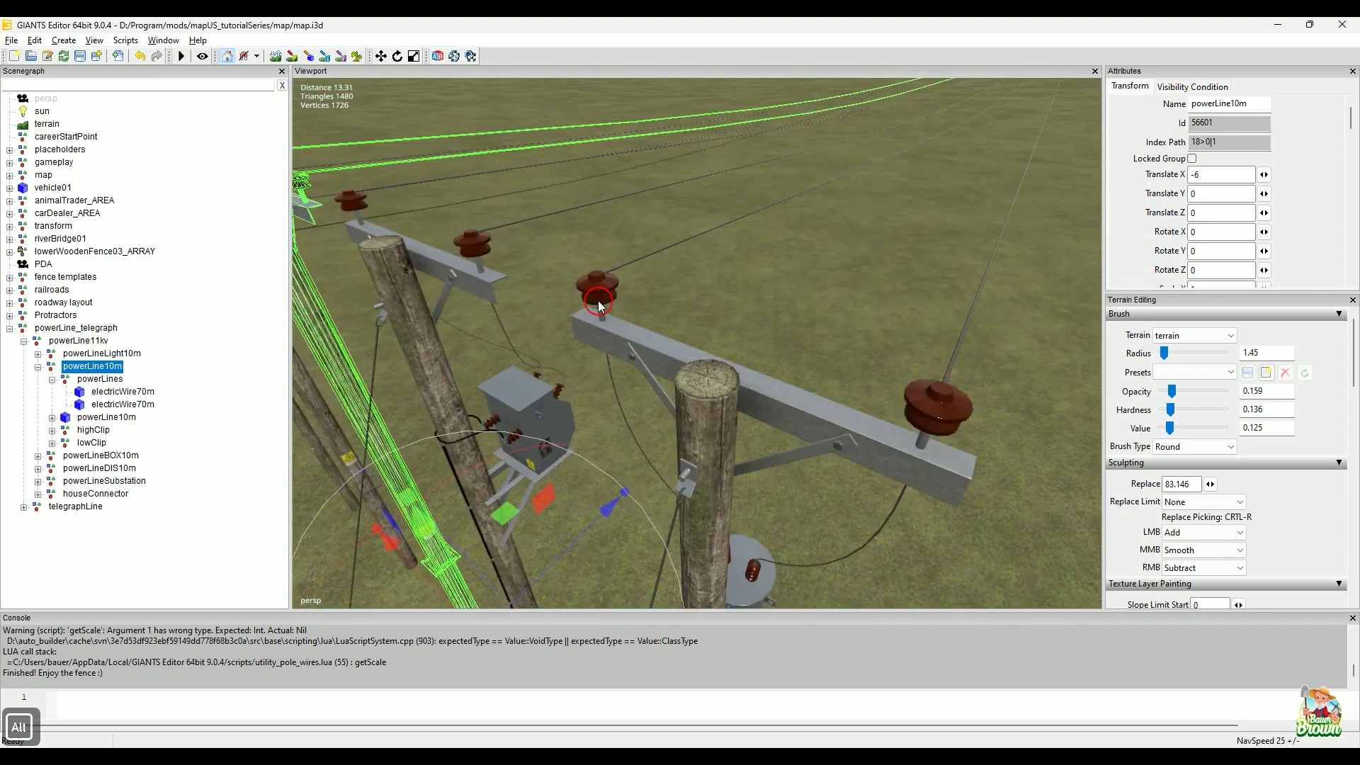
pyautogui.keyDown('alt'); pyautogui.moveTo(599, 305); pyautogui.dragTo(598, 306, button='middle'); pyautogui.keyUp('alt')
pyautogui.keyDown('alt'); pyautogui.moveTo(598, 306); pyautogui.dragTo(691, 310); pyautogui.keyUp('alt')
pyautogui.keyDown('alt'); pyautogui.moveTo(668, 314); pyautogui.dragTo(673, 314, button='middle'); pyautogui.keyUp('alt')
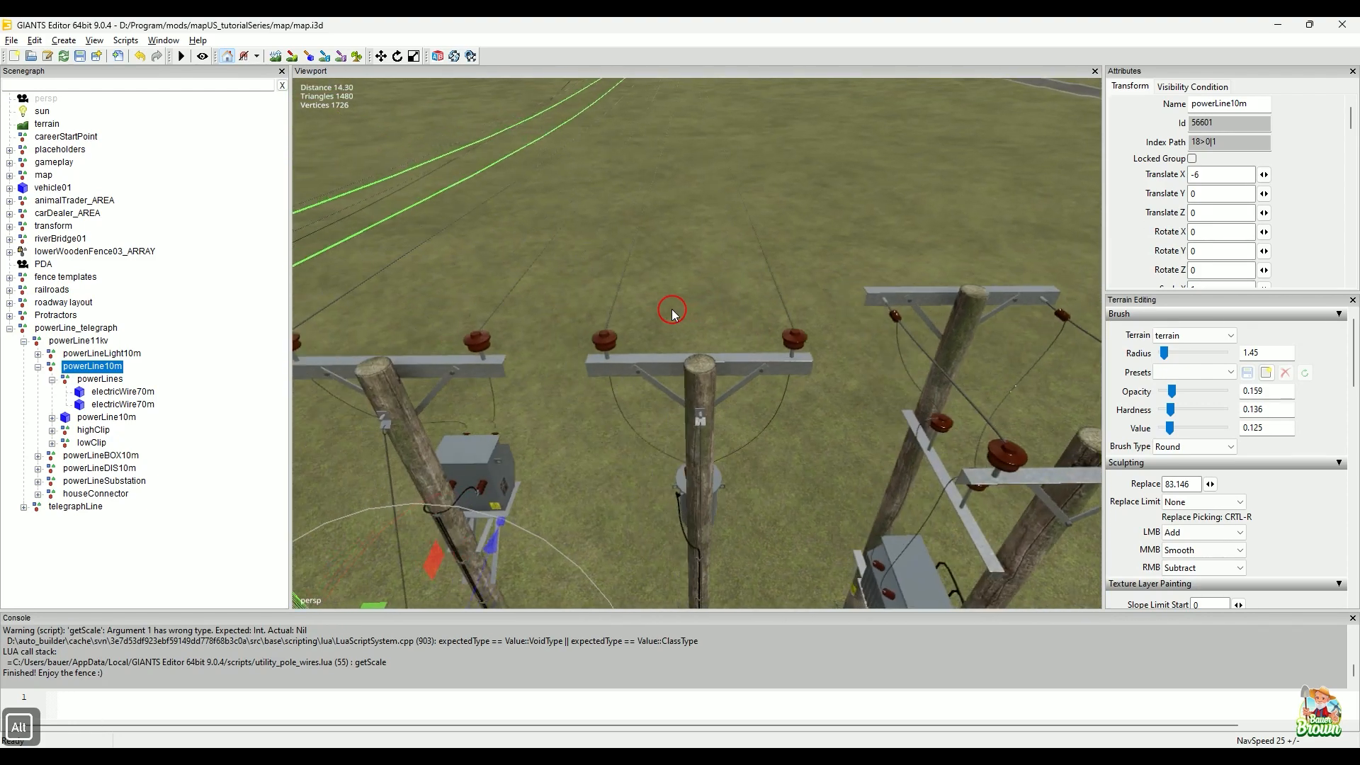
pyautogui.keyDown('alt'); pyautogui.moveTo(673, 314); pyautogui.dragTo(621, 345); pyautogui.keyUp('alt')
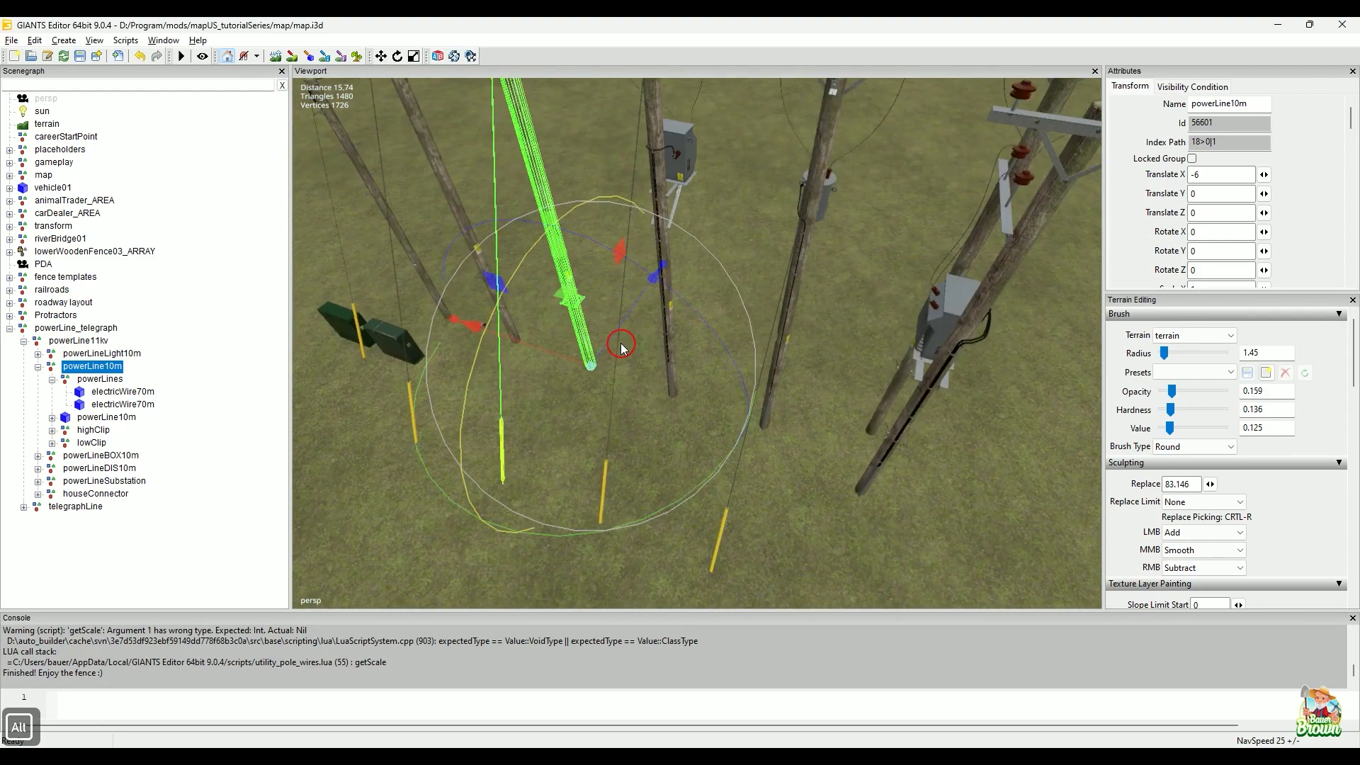
pyautogui.keyDown('alt'); pyautogui.moveTo(621, 345); pyautogui.dragTo(632, 385, button='middle'); pyautogui.keyUp('alt')
pyautogui.keyDown('alt'); pyautogui.moveTo(631, 385); pyautogui.dragTo(637, 374, button='right'); pyautogui.keyUp('alt')
pyautogui.keyDown('alt'); pyautogui.moveTo(638, 374); pyautogui.dragTo(585, 427); pyautogui.keyUp('alt')
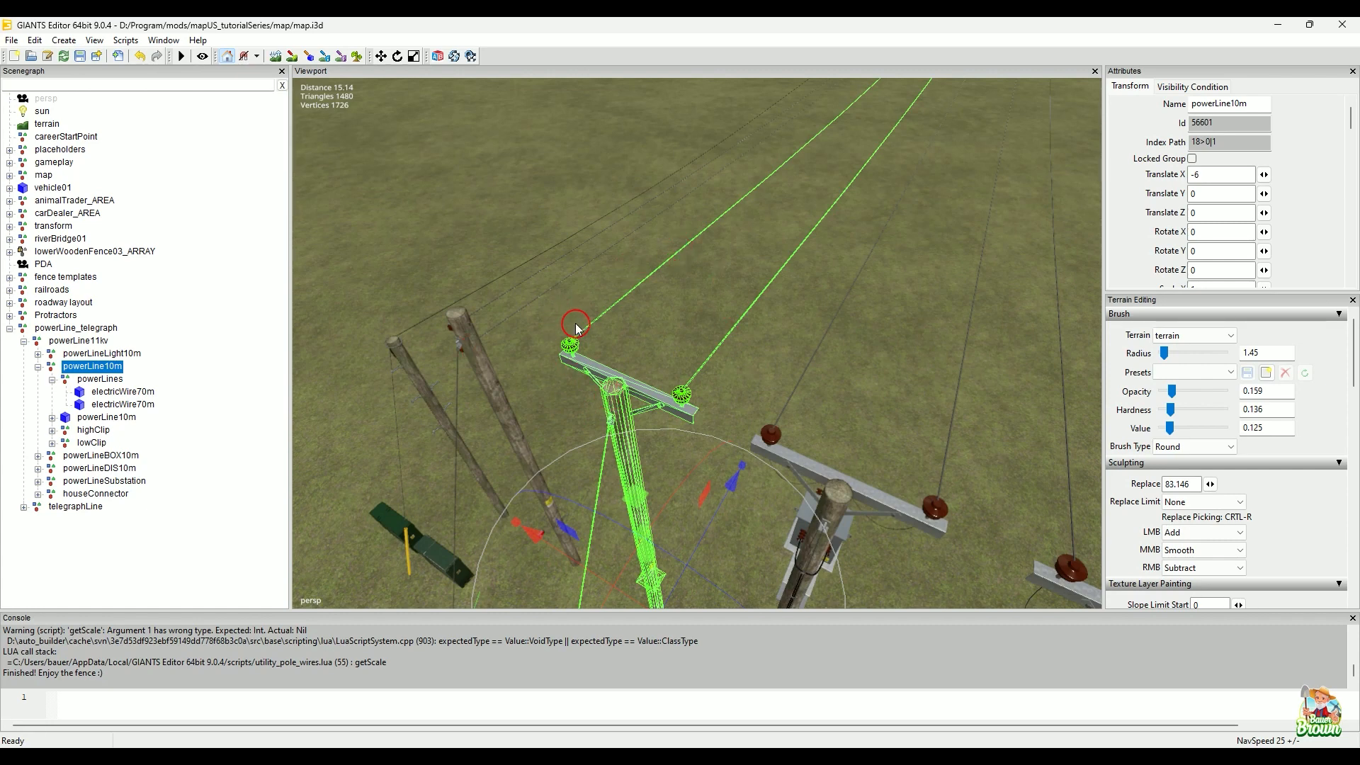
pyautogui.keyDown('alt'); pyautogui.moveTo(567, 329); pyautogui.dragTo(679, 292); pyautogui.keyUp('alt')
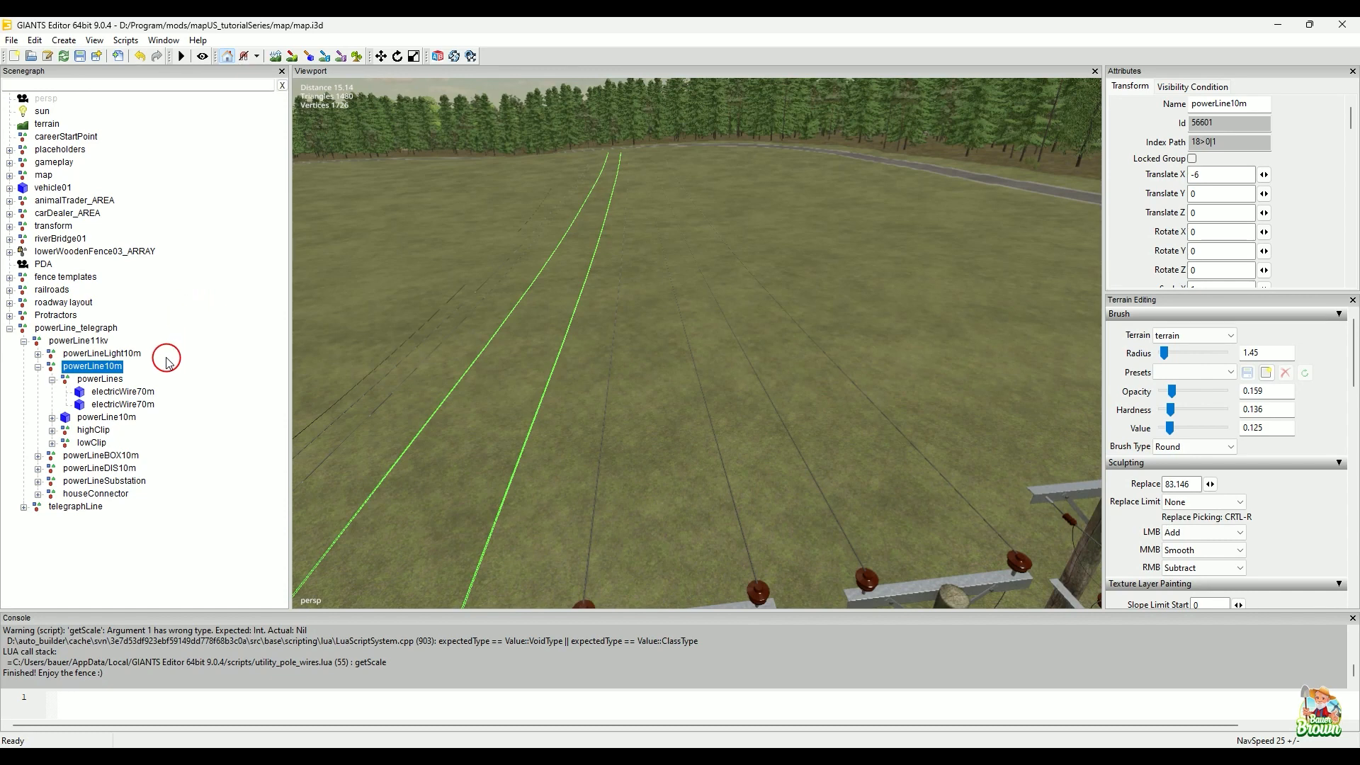
# - Inspect the powerLine10m, highClip and powerLines children of the powerLine10m group, and view the wires from the powerLines group
pyautogui.click(100, 419)
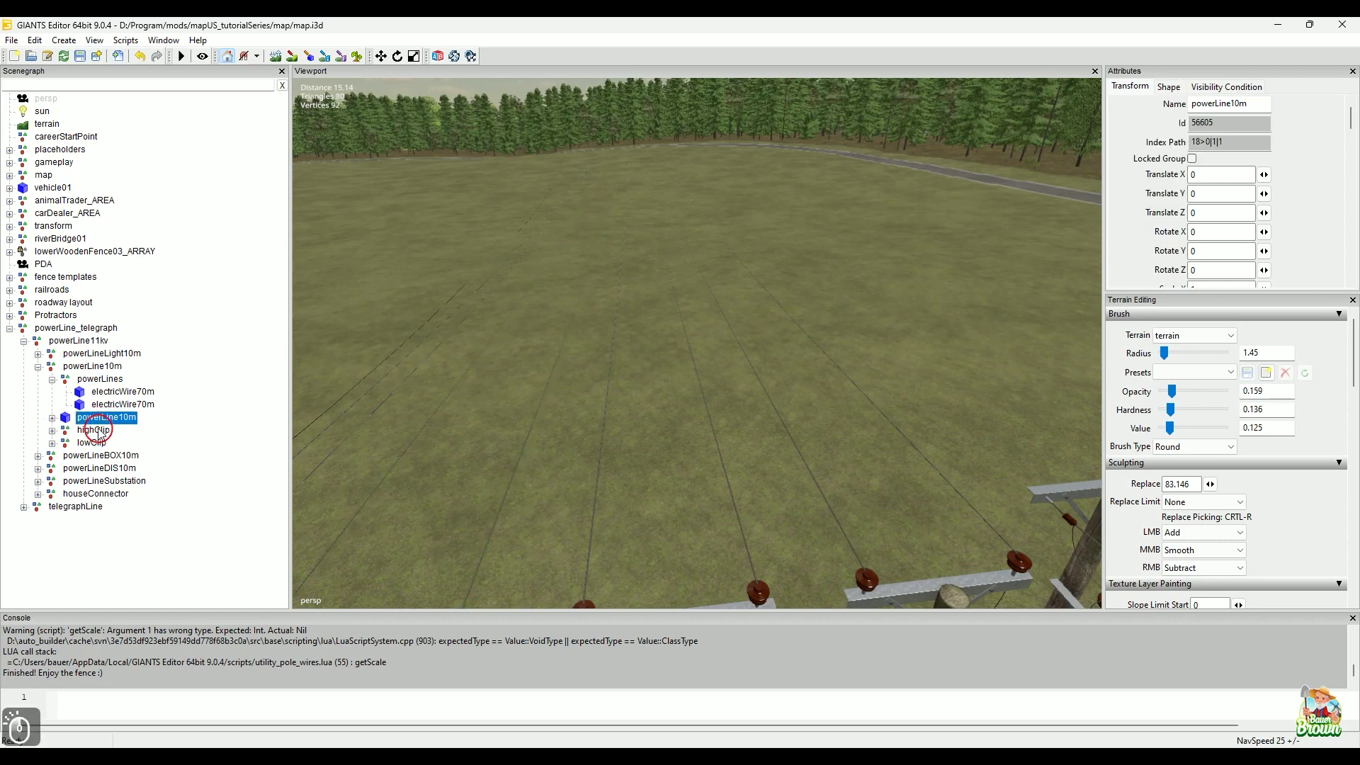
pyautogui.click(94, 430)
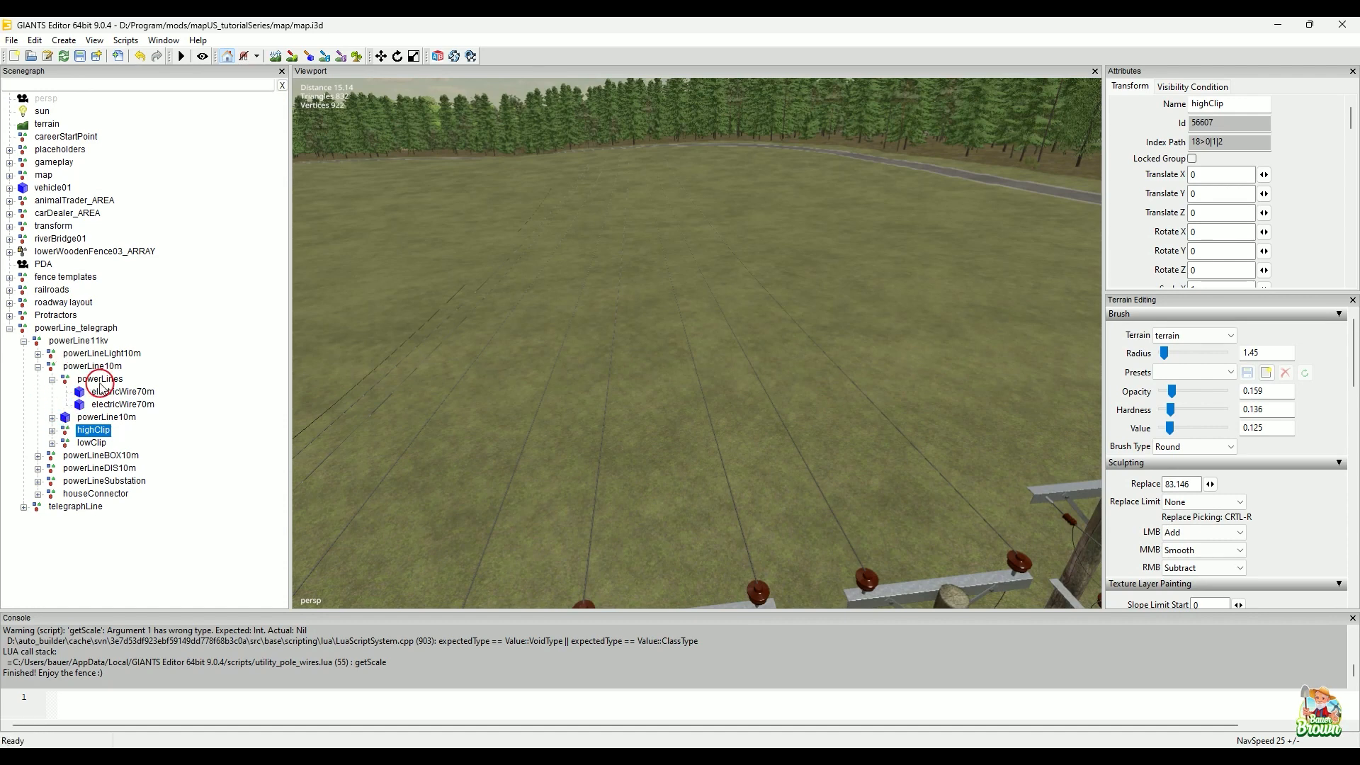
pyautogui.click(100, 379)
pyautogui.keyDown('alt'); pyautogui.moveTo(571, 349); pyautogui.dragTo(673, 393); pyautogui.keyUp('alt')
pyautogui.keyDown('alt'); pyautogui.moveTo(673, 391); pyautogui.dragTo(628, 412, button='right'); pyautogui.keyUp('alt')
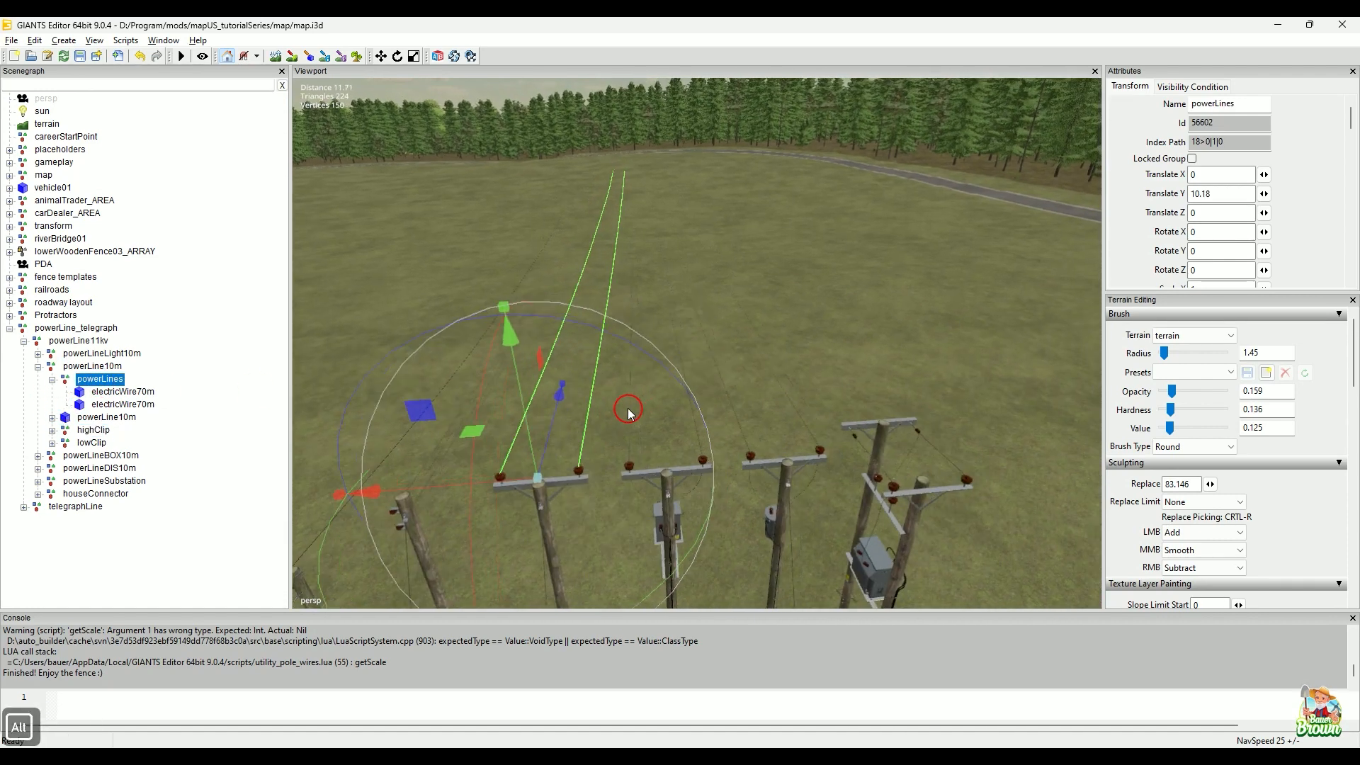
pyautogui.keyDown('alt'); pyautogui.moveTo(628, 411); pyautogui.dragTo(605, 412); pyautogui.keyUp('alt')
pyautogui.keyDown('alt'); pyautogui.moveTo(648, 404); pyautogui.dragTo(612, 409, button='right'); pyautogui.keyUp('alt')
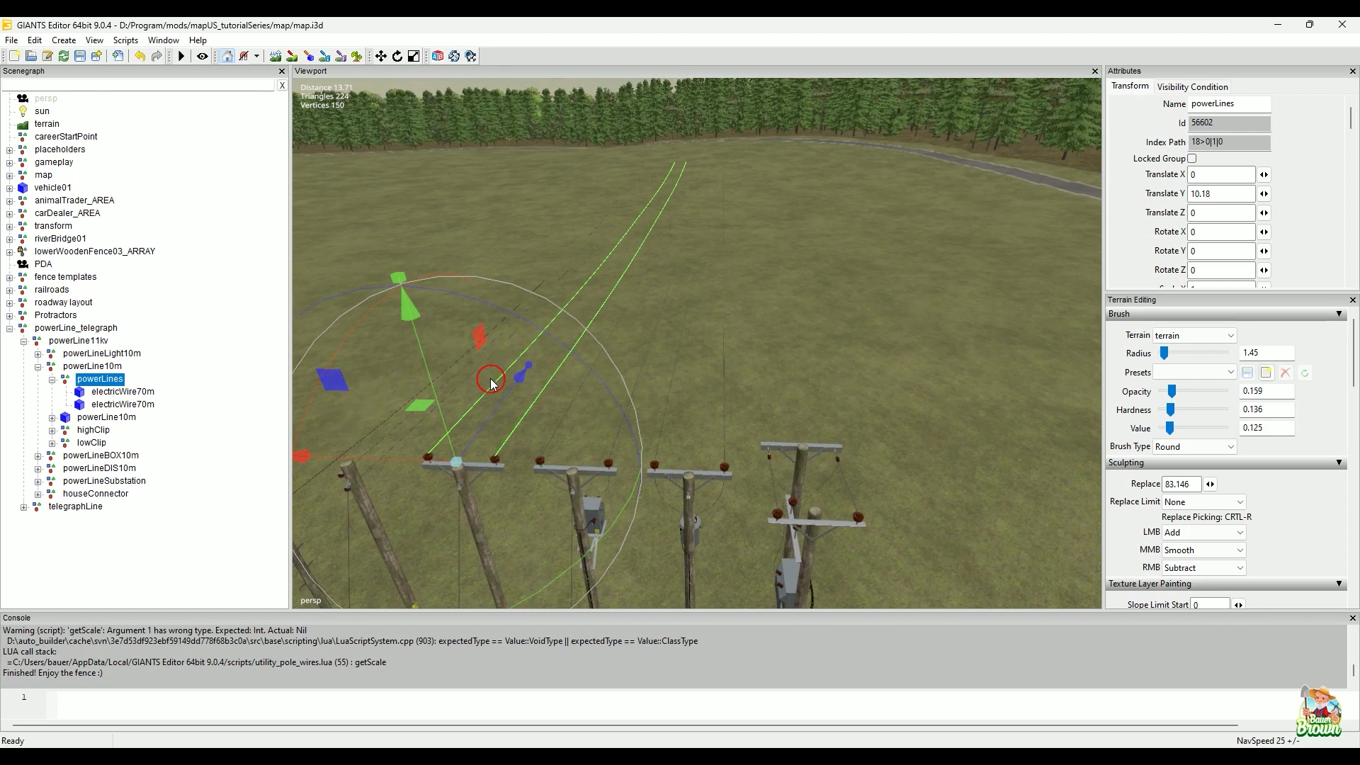
# - Collapse the powerLines group and duplicate the whole powerLine10m group
pyautogui.click(54, 383)
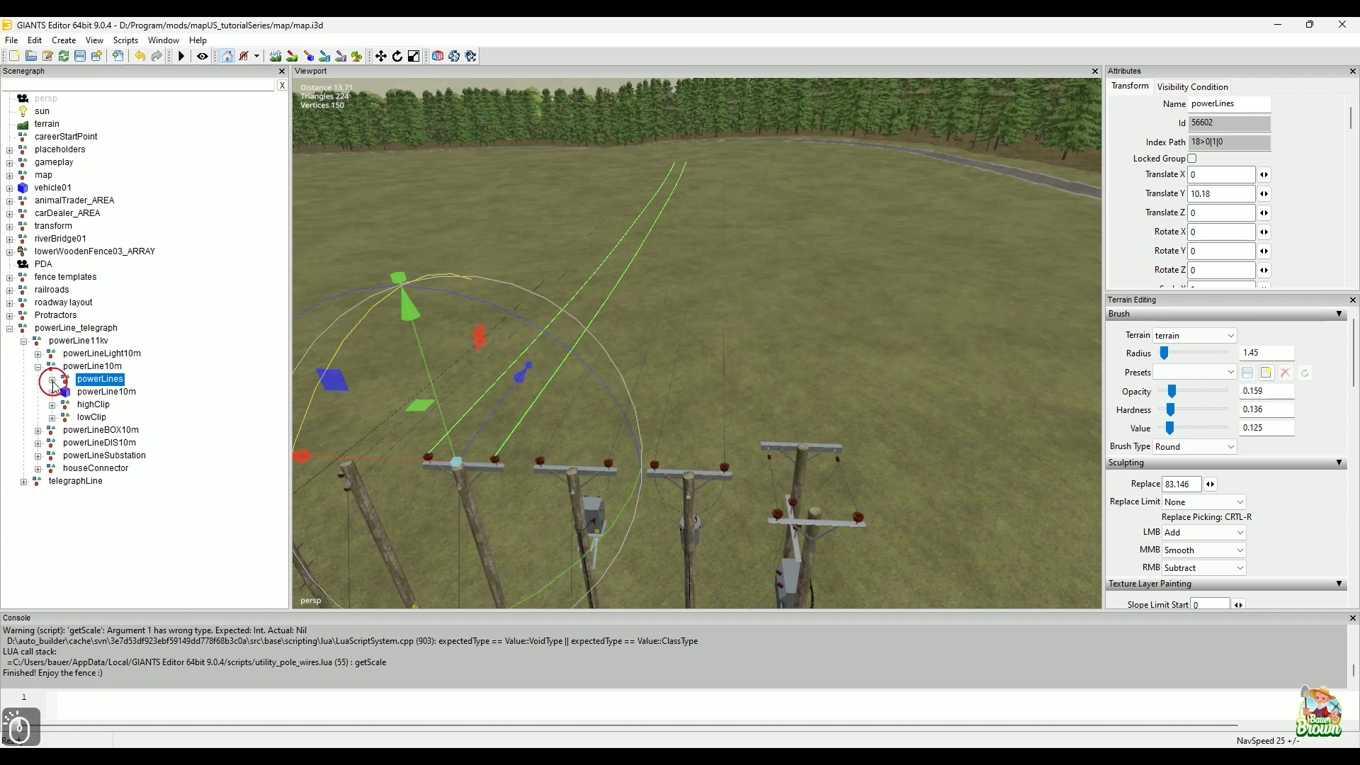
pyautogui.click(90, 366)
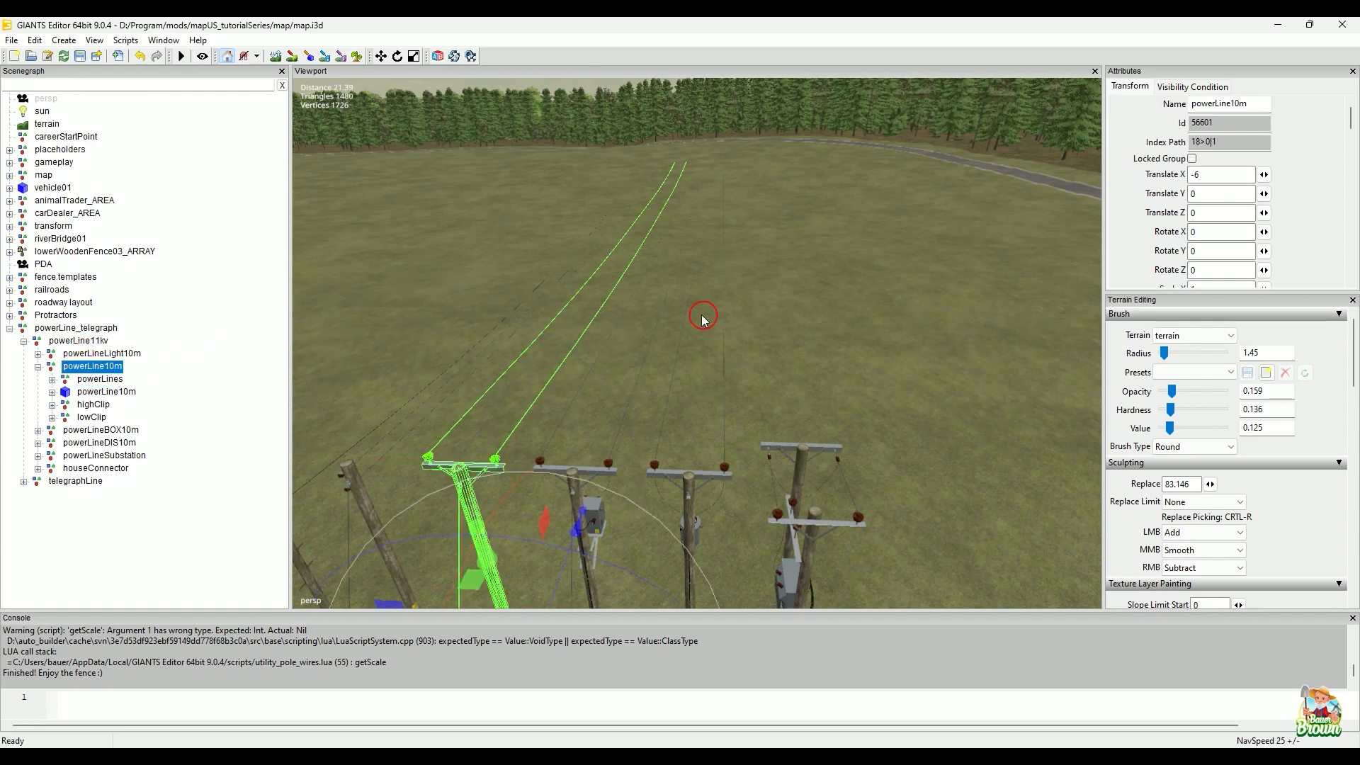
pyautogui.hotkey('ctrl', 'd')
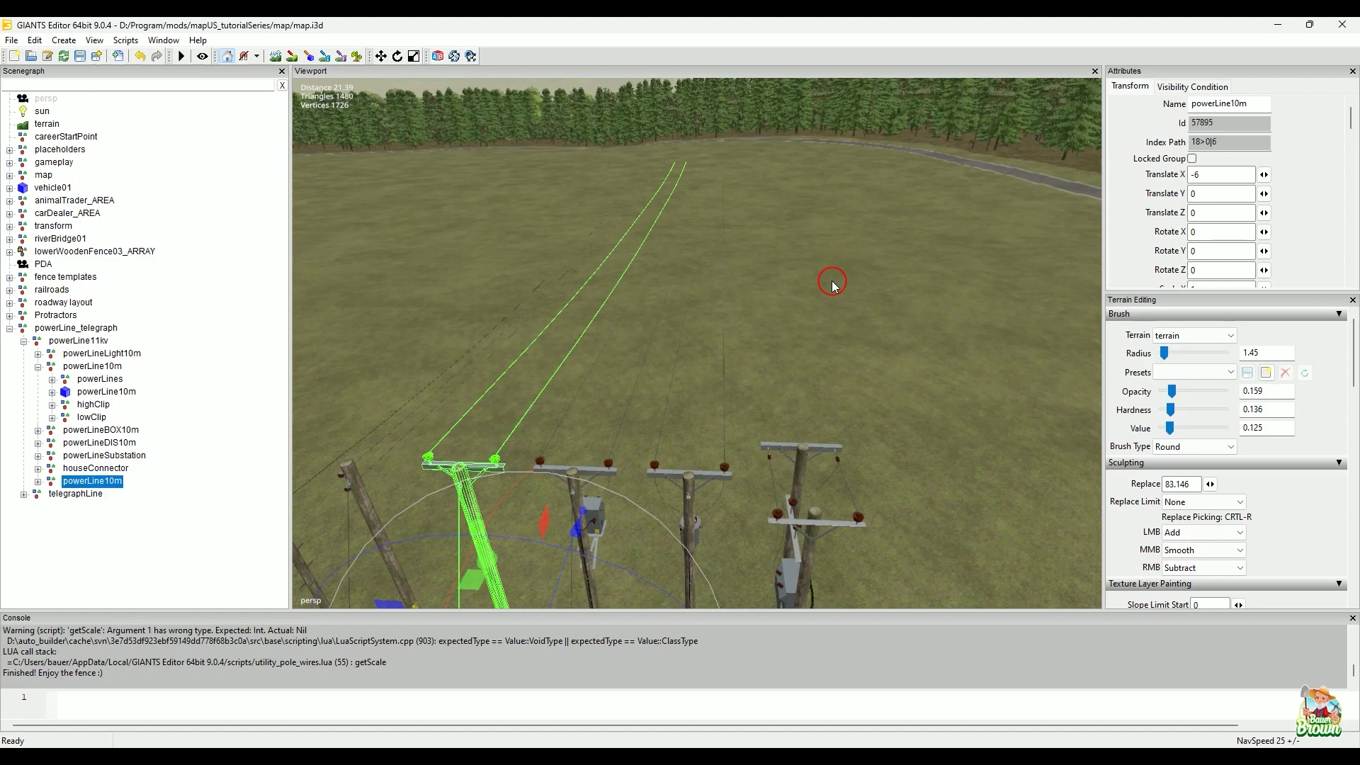
# - Look over the open field beside the curved road that runs along the tree line
pyautogui.keyDown('alt'); pyautogui.moveTo(822, 284); pyautogui.dragTo(762, 313, button='right'); pyautogui.keyUp('alt')
pyautogui.keyDown('alt'); pyautogui.moveTo(762, 313); pyautogui.dragTo(850, 344); pyautogui.keyUp('alt')
pyautogui.keyDown('alt'); pyautogui.moveTo(792, 346); pyautogui.dragTo(763, 368, button='middle'); pyautogui.keyUp('alt')
pyautogui.keyDown('alt'); pyautogui.moveTo(765, 367); pyautogui.dragTo(819, 359); pyautogui.keyUp('alt')
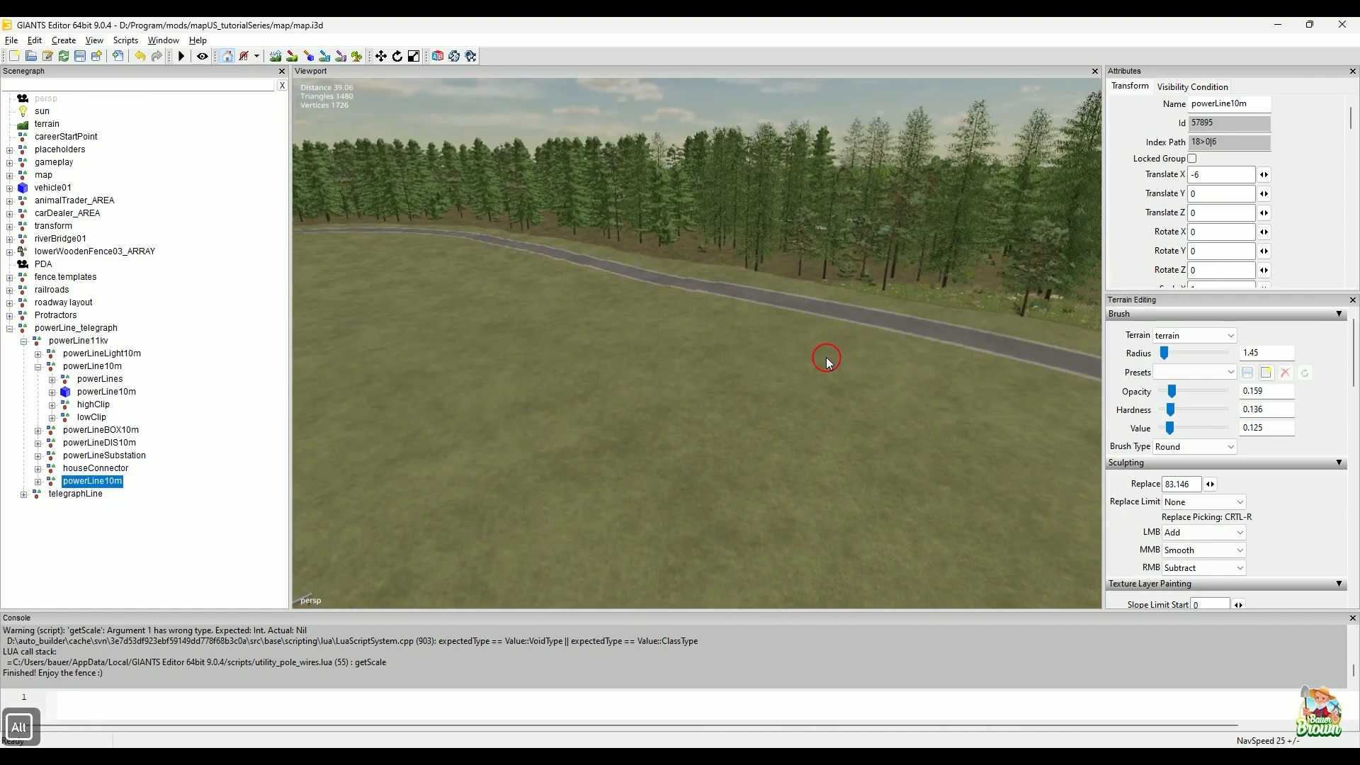
pyautogui.keyDown('alt'); pyautogui.moveTo(743, 380); pyautogui.dragTo(616, 411); pyautogui.keyUp('alt')
pyautogui.keyDown('alt'); pyautogui.moveTo(717, 418); pyautogui.dragTo(567, 412); pyautogui.keyUp('alt')
pyautogui.keyDown('alt'); pyautogui.moveTo(566, 412); pyautogui.dragTo(644, 390, button='right'); pyautogui.keyUp('alt')
pyautogui.keyDown('alt'); pyautogui.moveTo(645, 400); pyautogui.dragTo(499, 440); pyautogui.keyUp('alt')
pyautogui.keyDown('alt'); pyautogui.moveTo(499, 440); pyautogui.dragTo(570, 422, button='right'); pyautogui.keyUp('alt')
pyautogui.keyDown('alt'); pyautogui.moveTo(570, 422); pyautogui.dragTo(404, 524); pyautogui.keyUp('alt')
pyautogui.keyDown('alt'); pyautogui.moveTo(404, 525); pyautogui.dragTo(577, 456, button='right'); pyautogui.keyUp('alt')
pyautogui.keyDown('alt'); pyautogui.moveTo(577, 457); pyautogui.dragTo(520, 419); pyautogui.keyUp('alt')
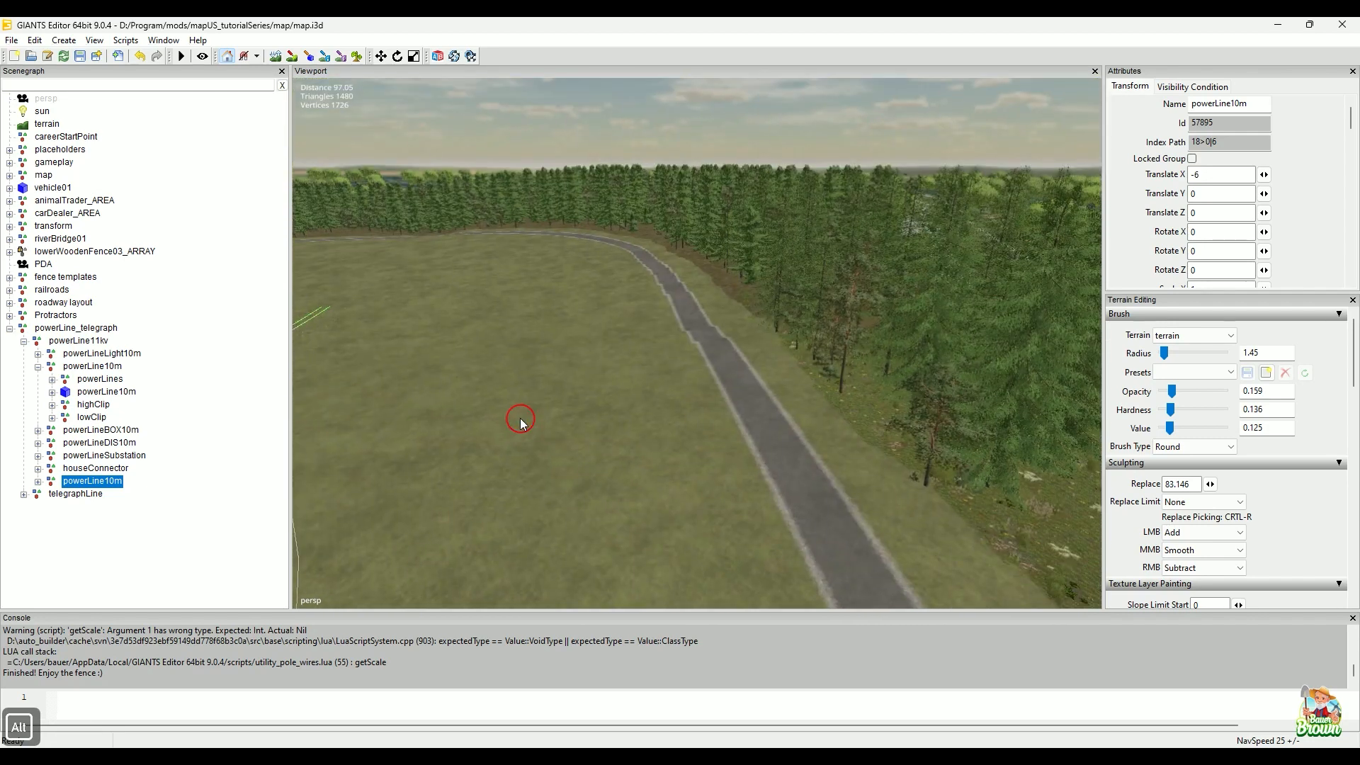
# - Create a new transform group at the root of the scene
pyautogui.click(64, 40)
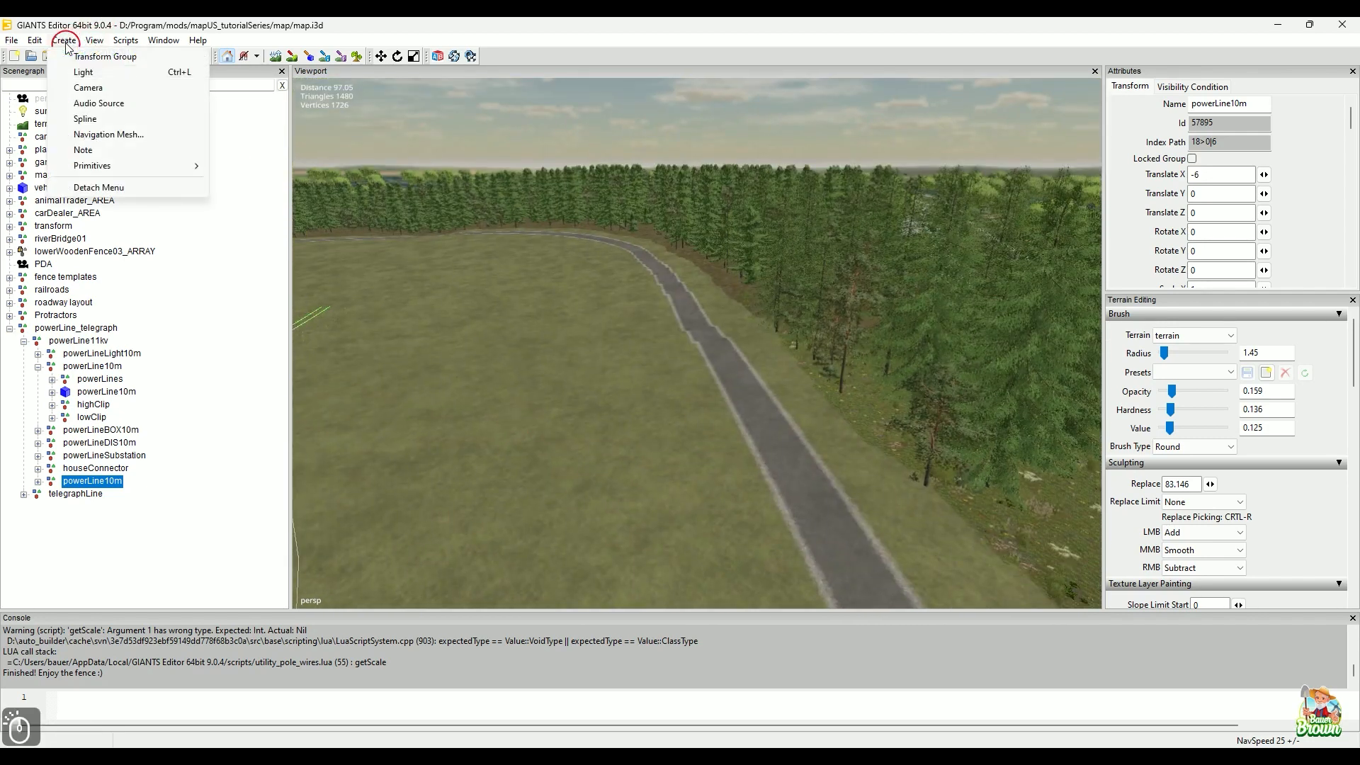
pyautogui.click(105, 57)
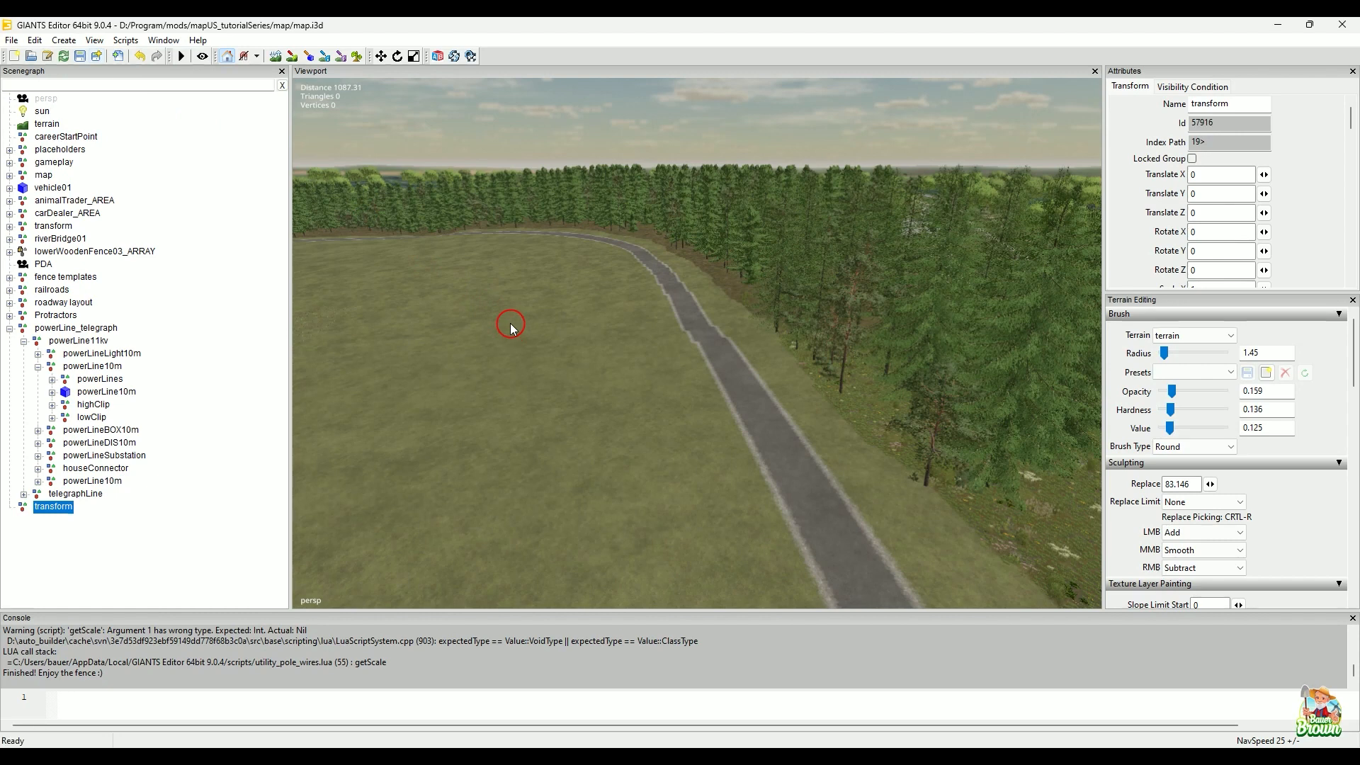
pyautogui.keyDown('alt'); pyautogui.moveTo(509, 324); pyautogui.dragTo(564, 464); pyautogui.keyUp('alt')
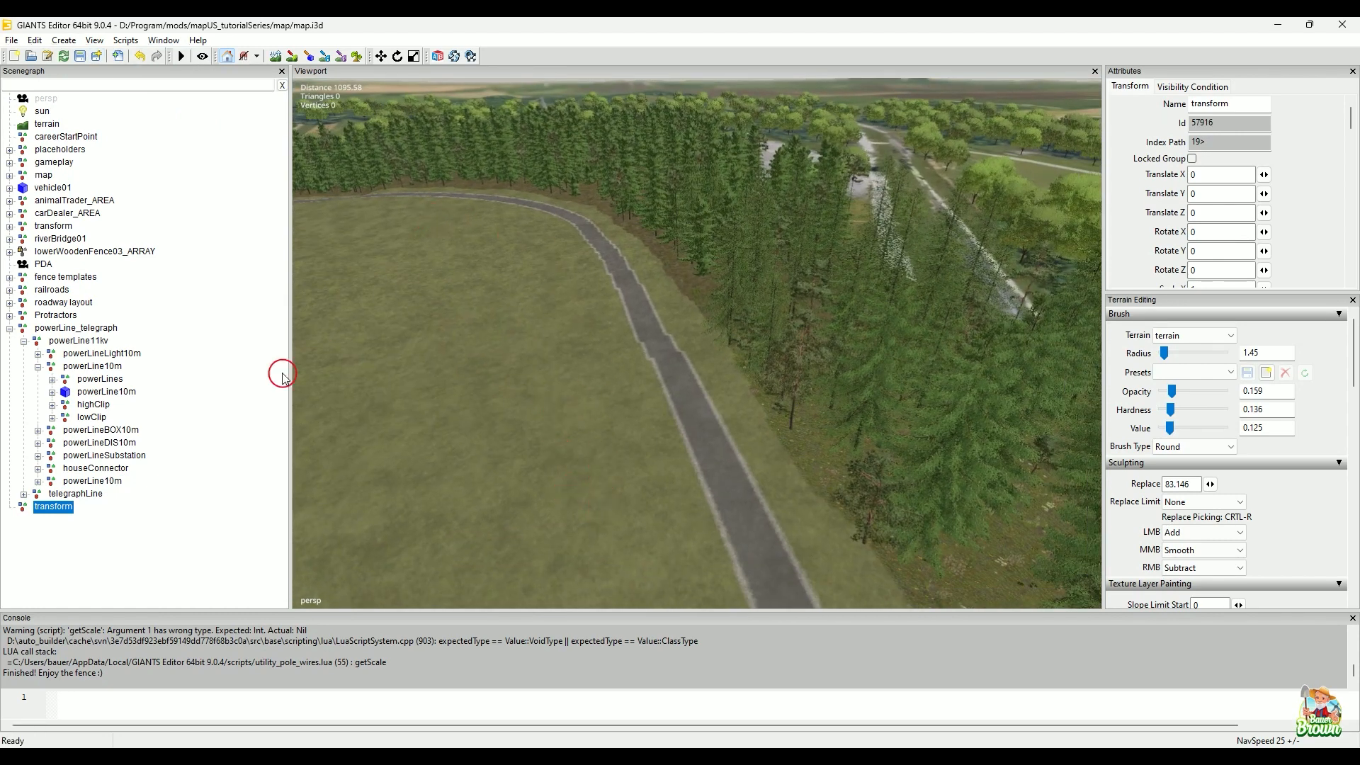
# - Run the Spline Placement Create script on the new transform group, expand that group, and create a new spline
pyautogui.click(130, 40)
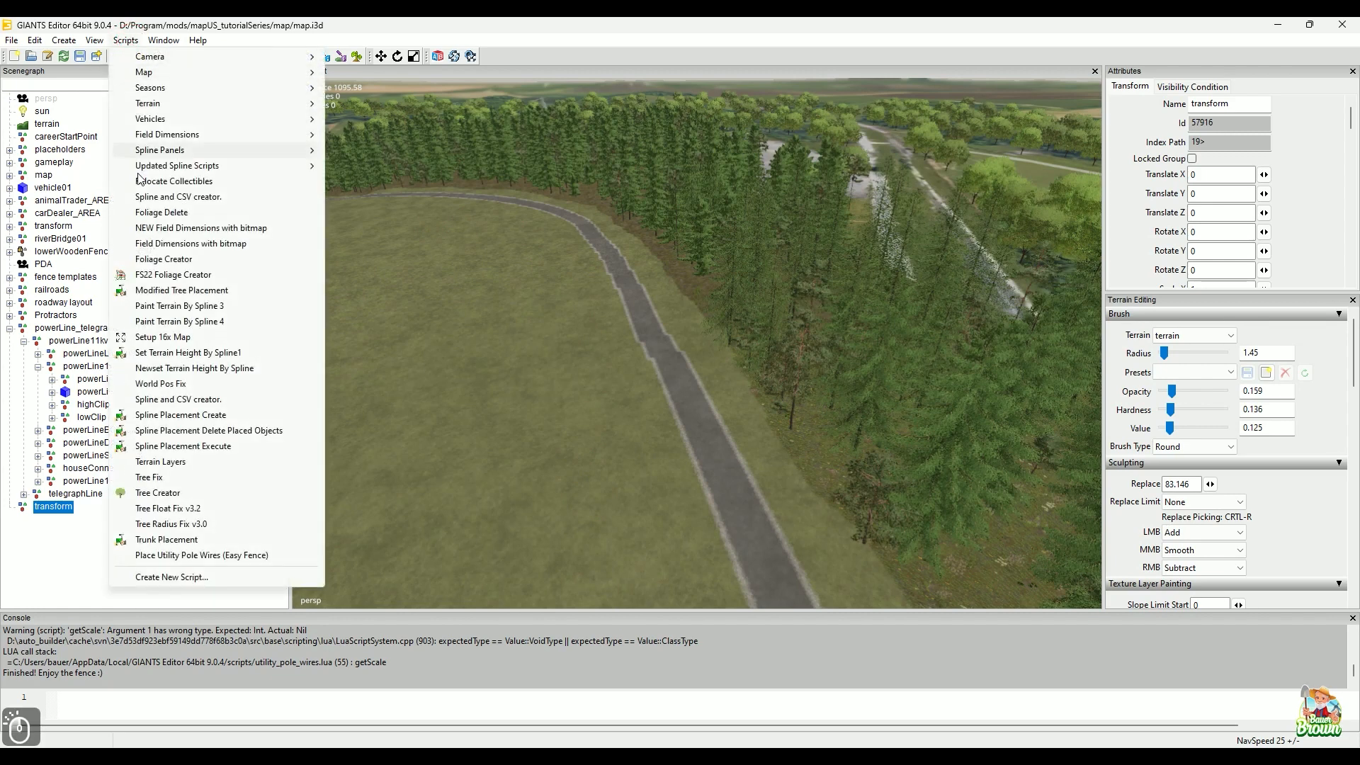
pyautogui.click(211, 417)
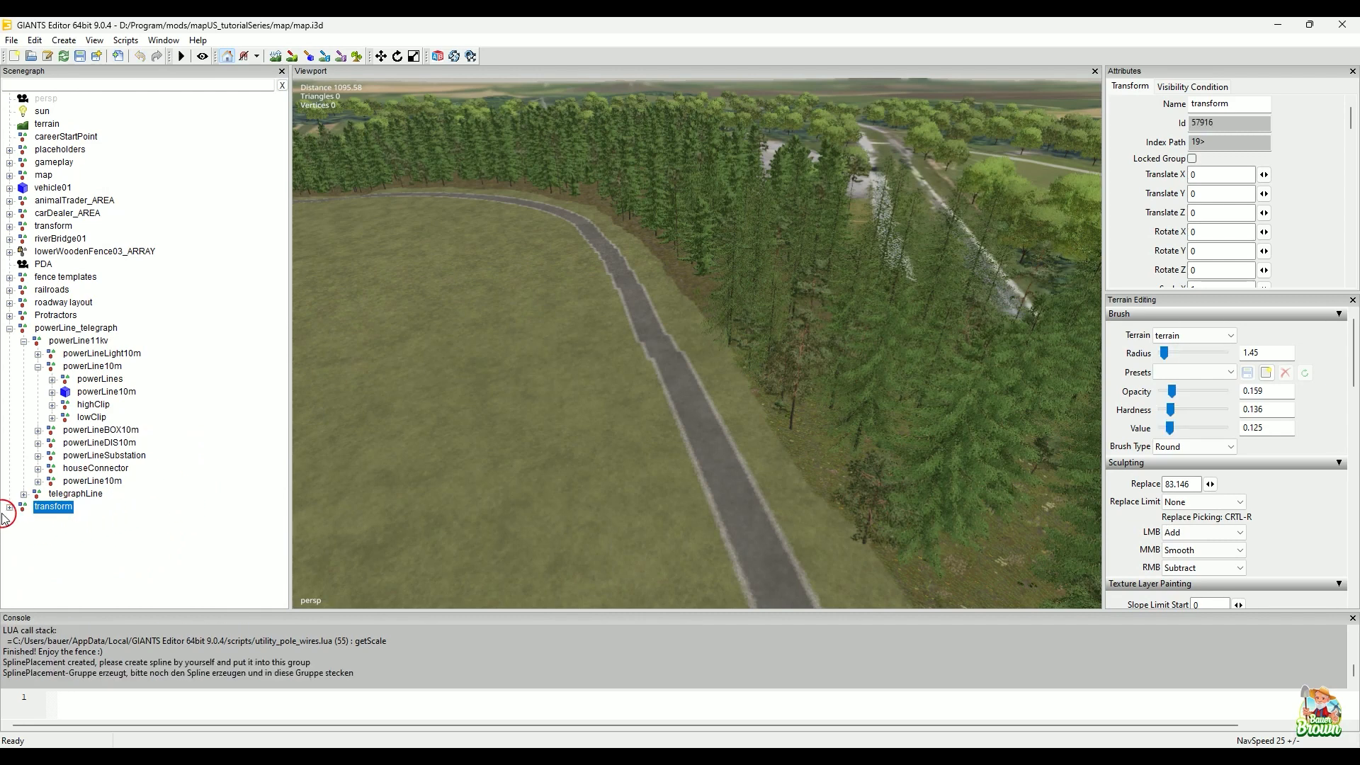
pyautogui.click(9, 507)
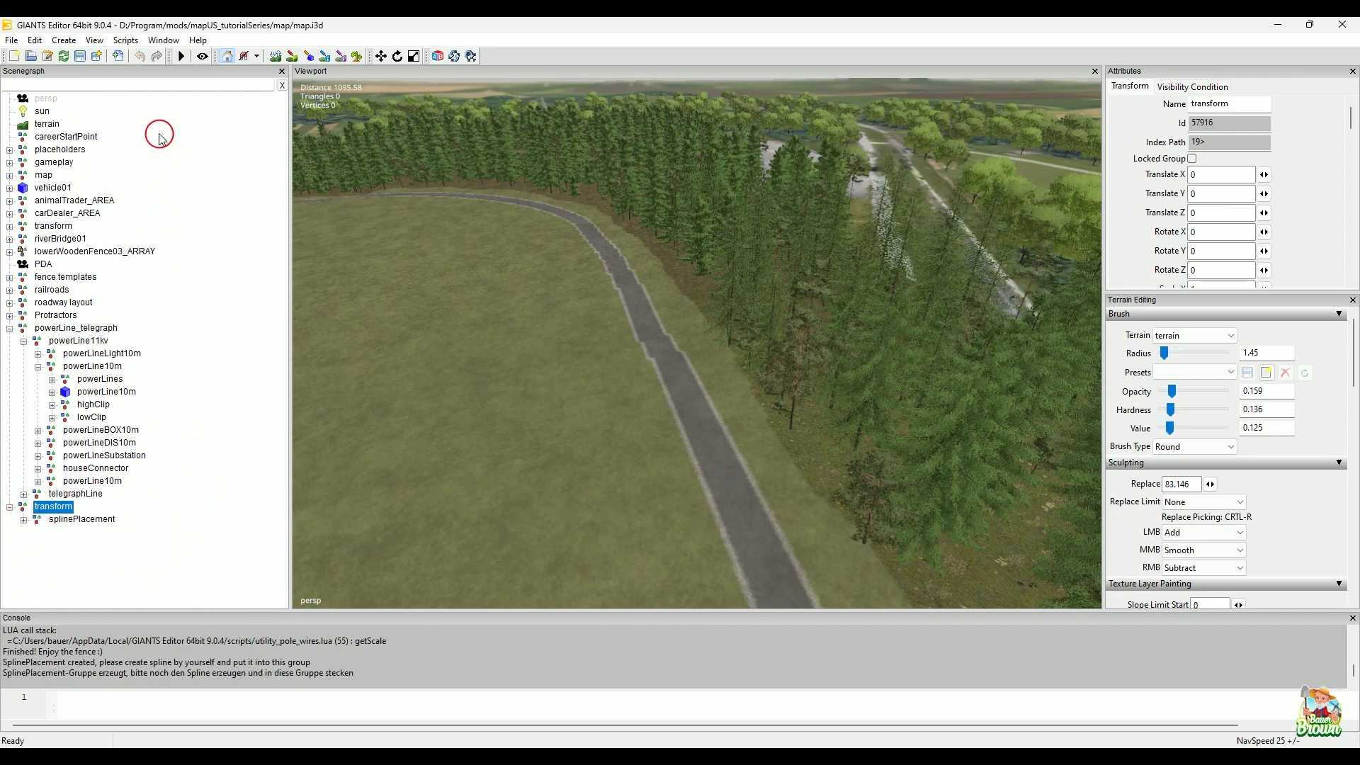
pyautogui.click(65, 42)
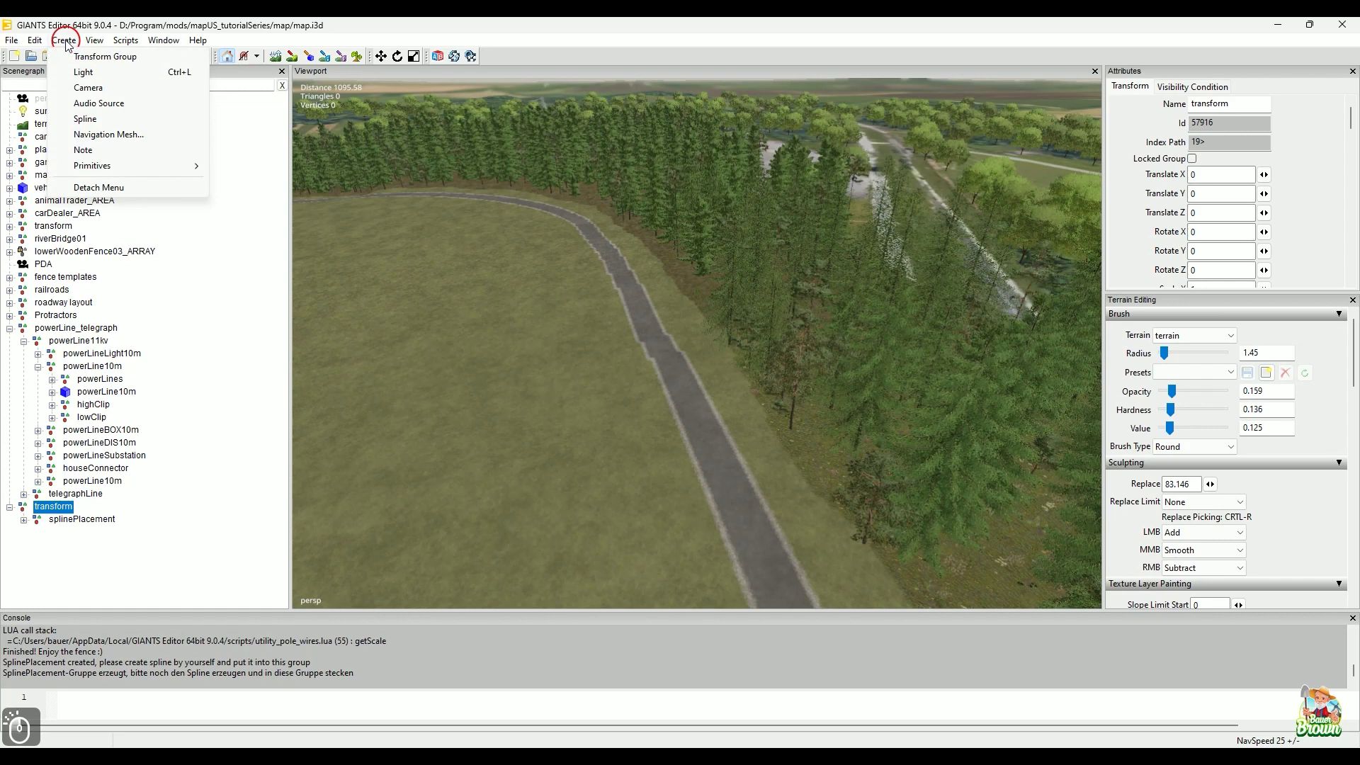
pyautogui.click(85, 119)
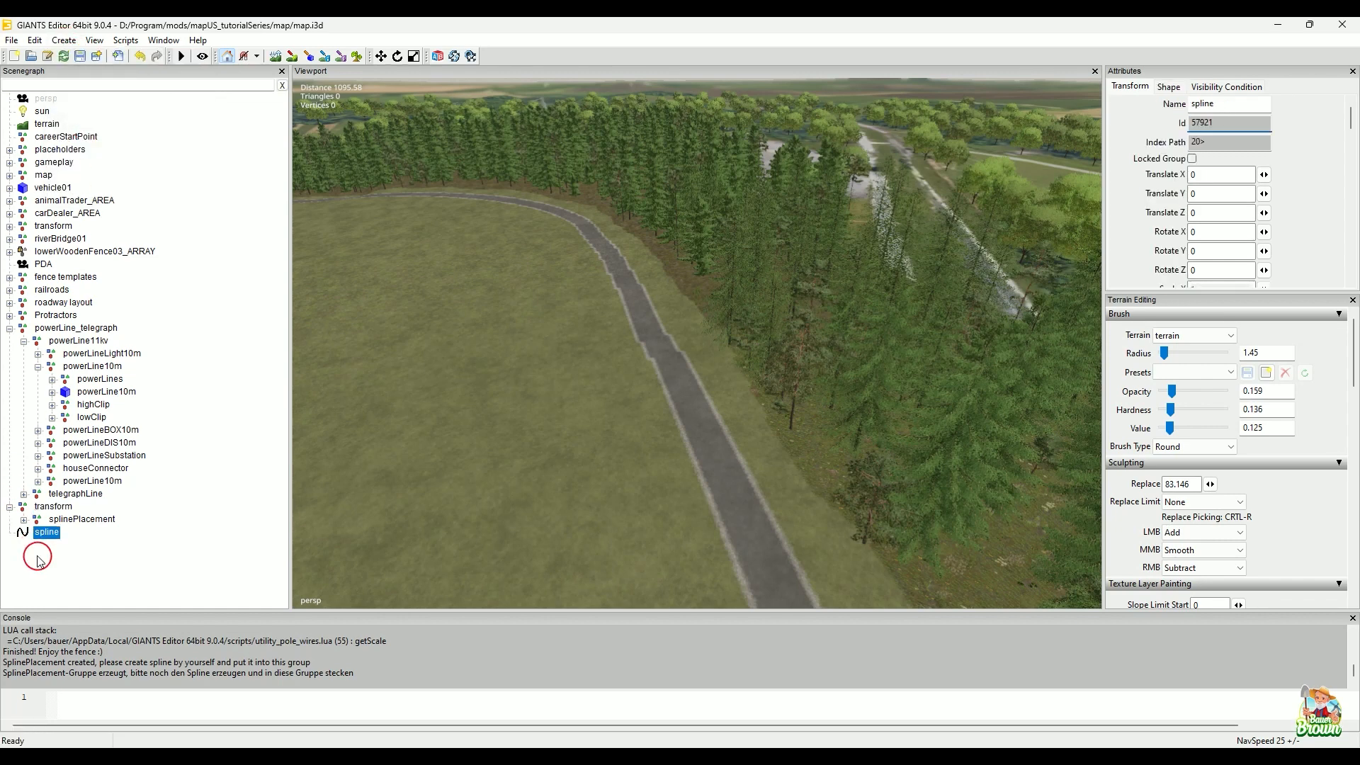
# - Move the new spline into the splinePlacement group and the duplicated powerLine10m group into objectsToPlace
pyautogui.click(24, 519)
pyautogui.moveTo(38, 561); pyautogui.dragTo(54, 523)
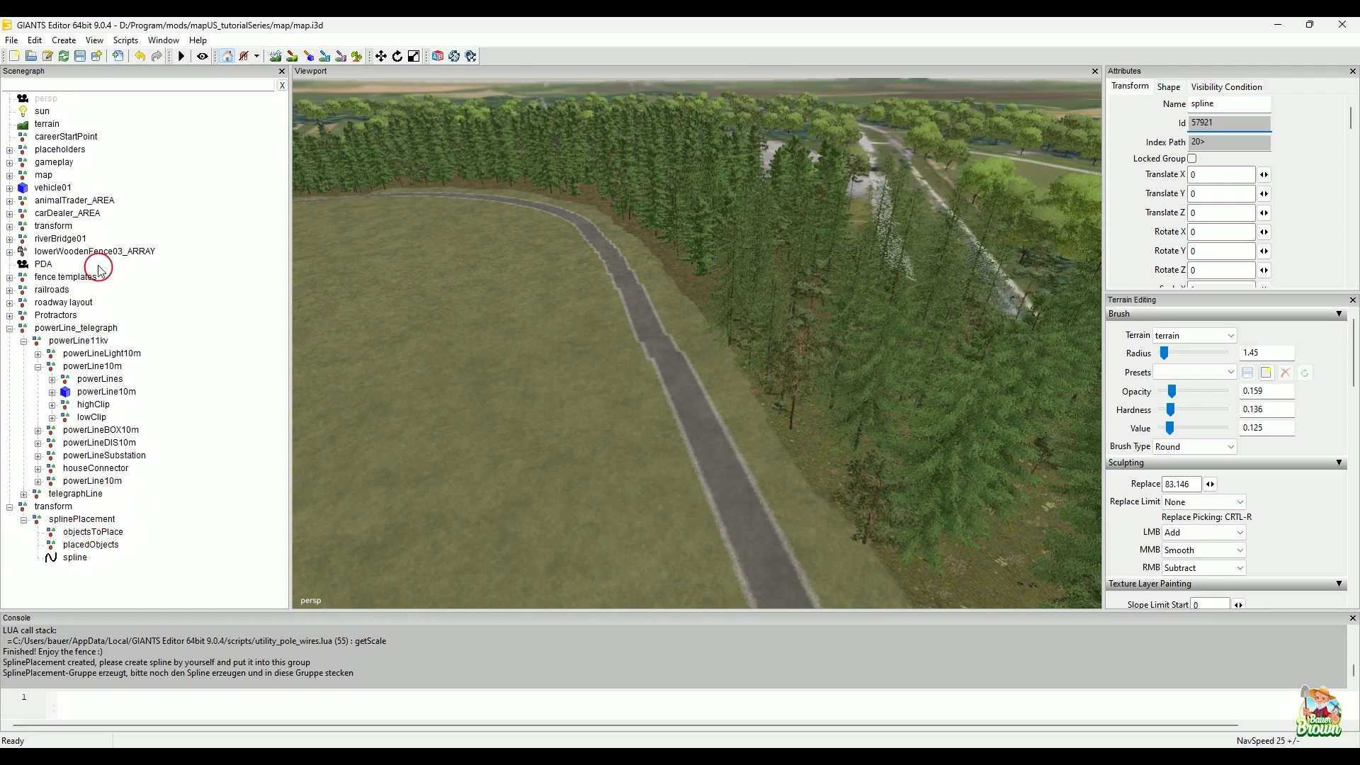
pyautogui.click(82, 492)
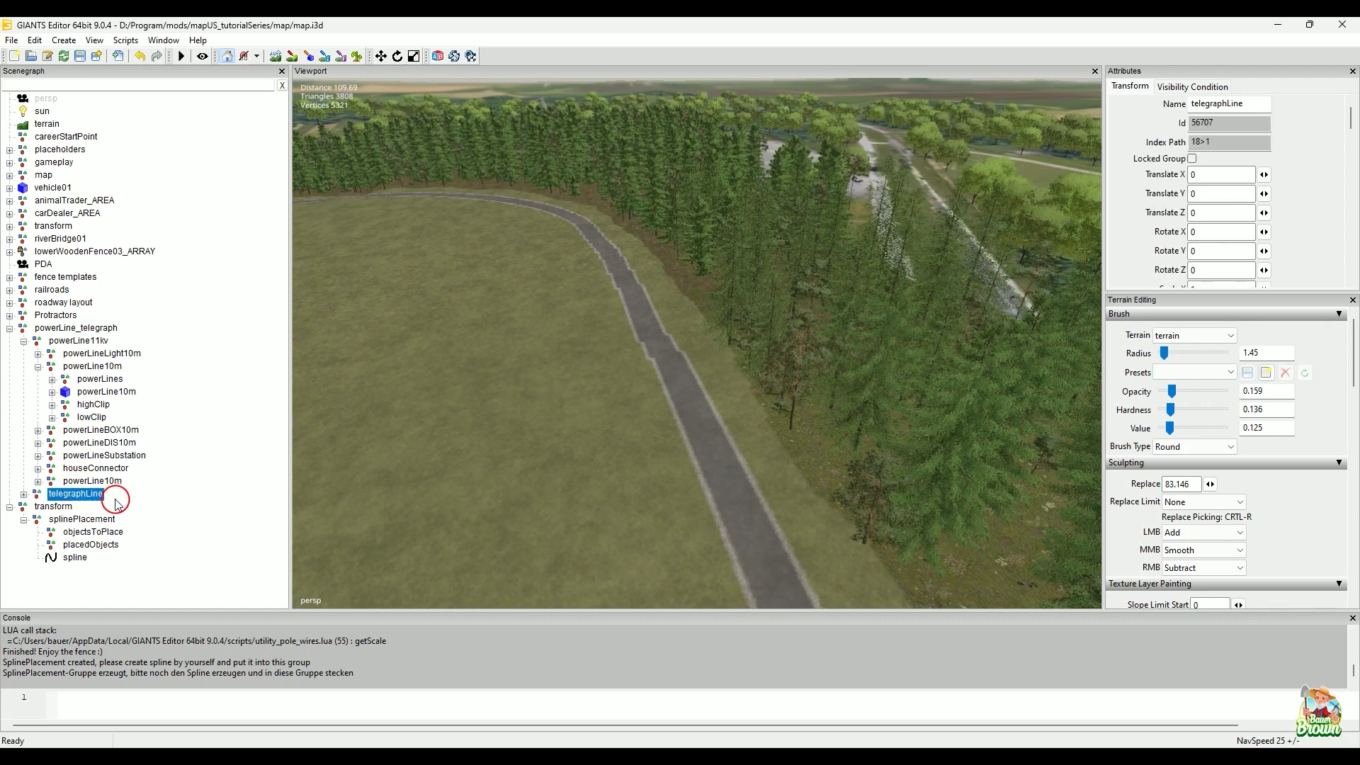
pyautogui.click(90, 367)
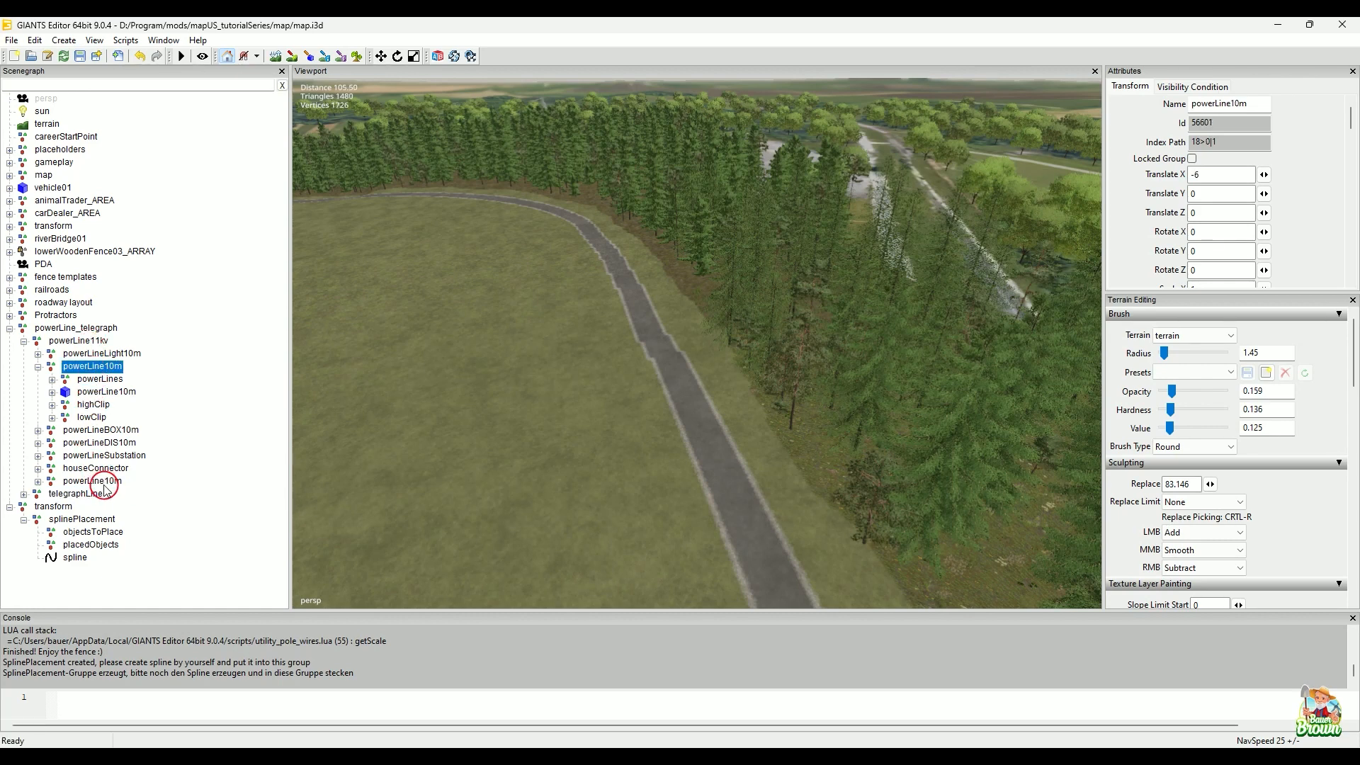
pyautogui.click(104, 484)
pyautogui.moveTo(104, 487); pyautogui.dragTo(95, 533)
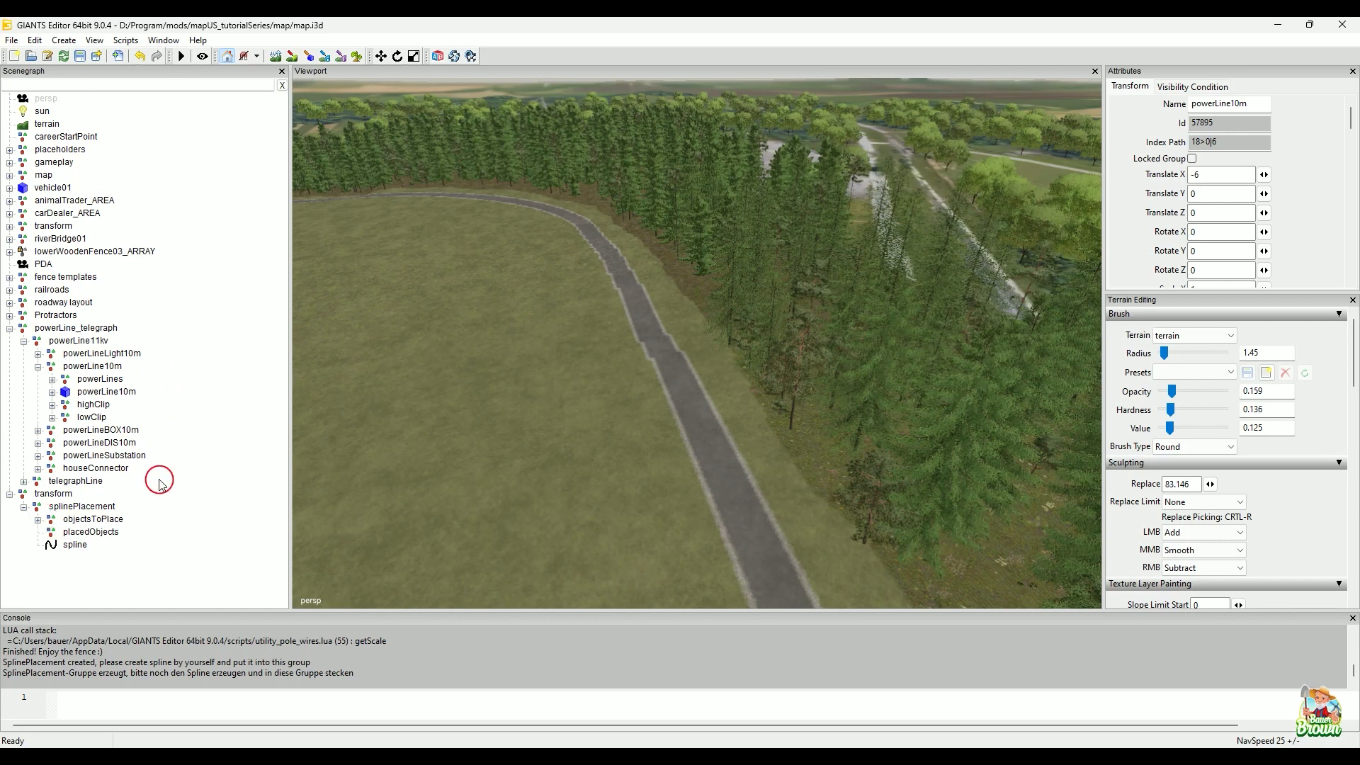
# - Expand objectsToPlace, its powerLine10m group and the powerLines group inside it to reach the two wires
pyautogui.click(38, 520)
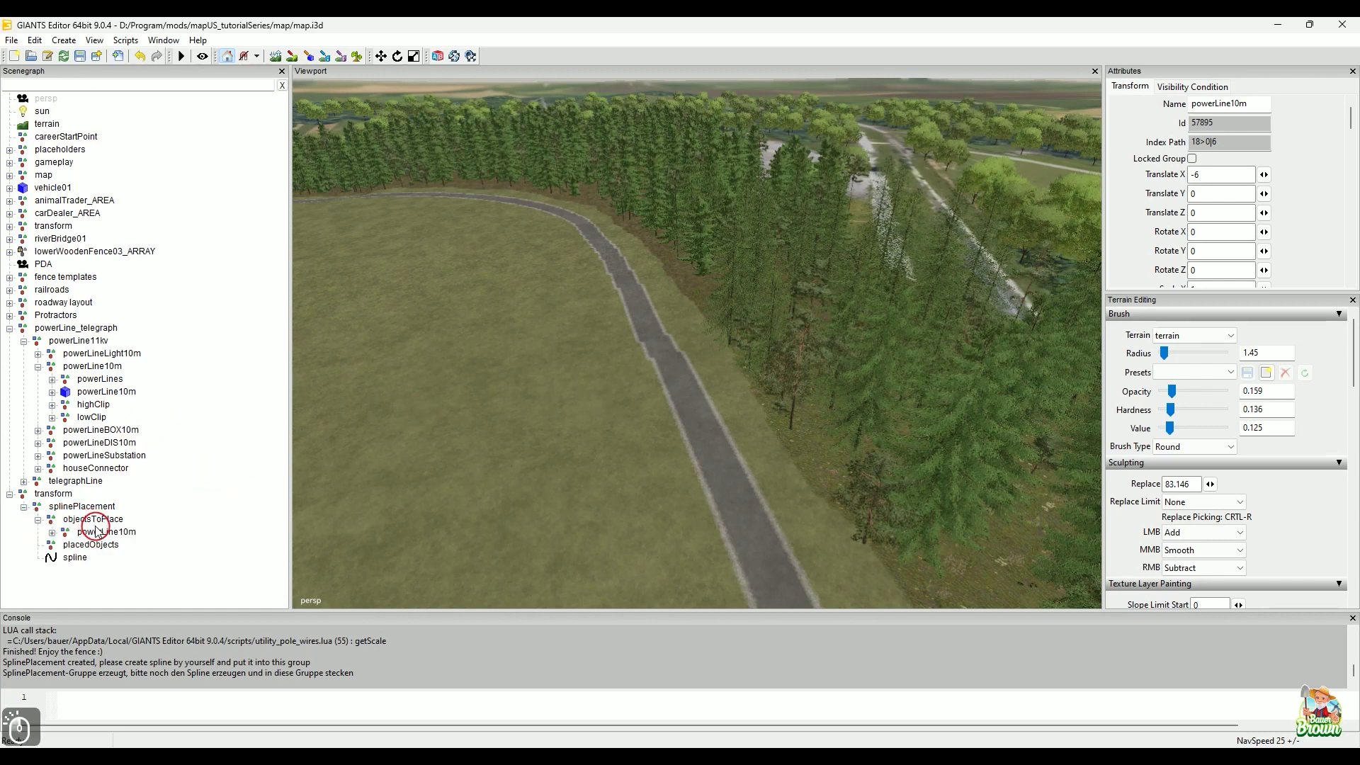
pyautogui.click(52, 533)
pyautogui.scroll(-1, 117, 426)
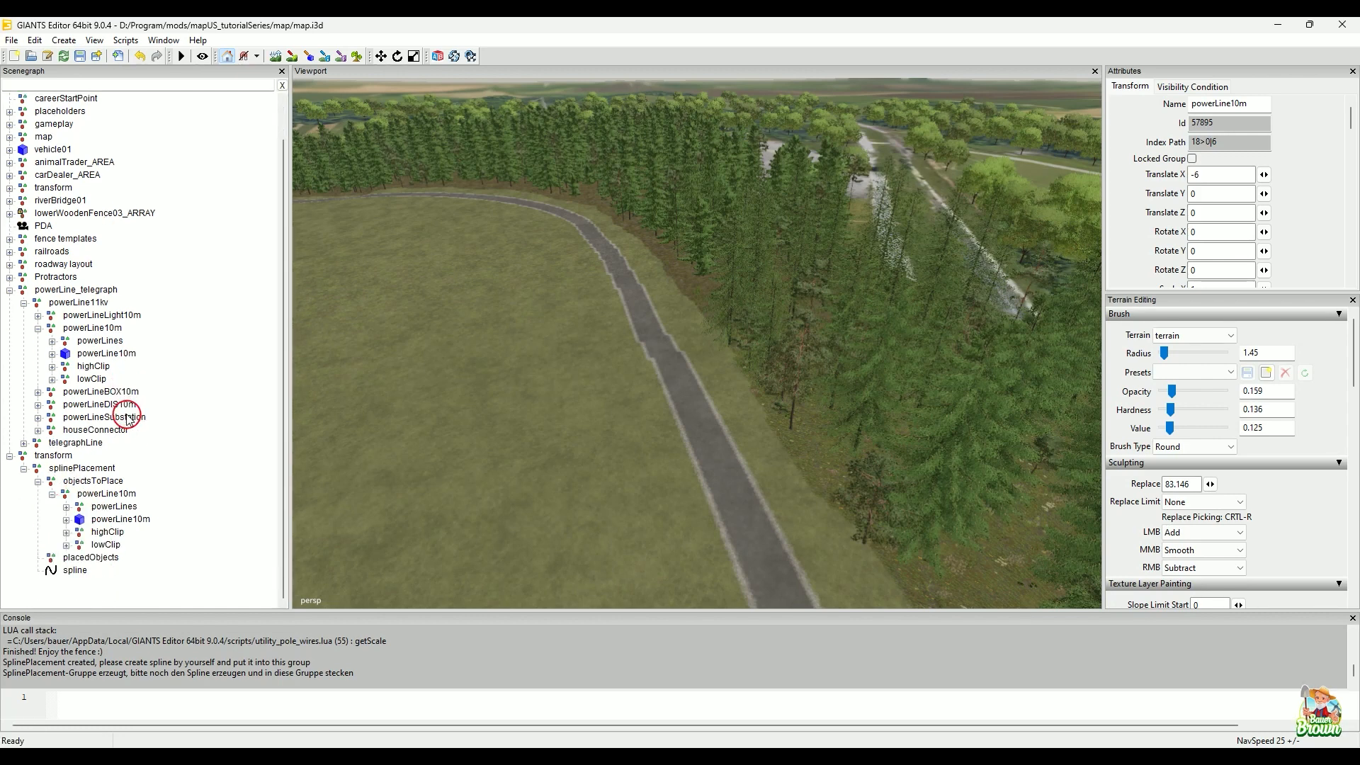
pyautogui.click(65, 507)
pyautogui.scroll(-1, 130, 443)
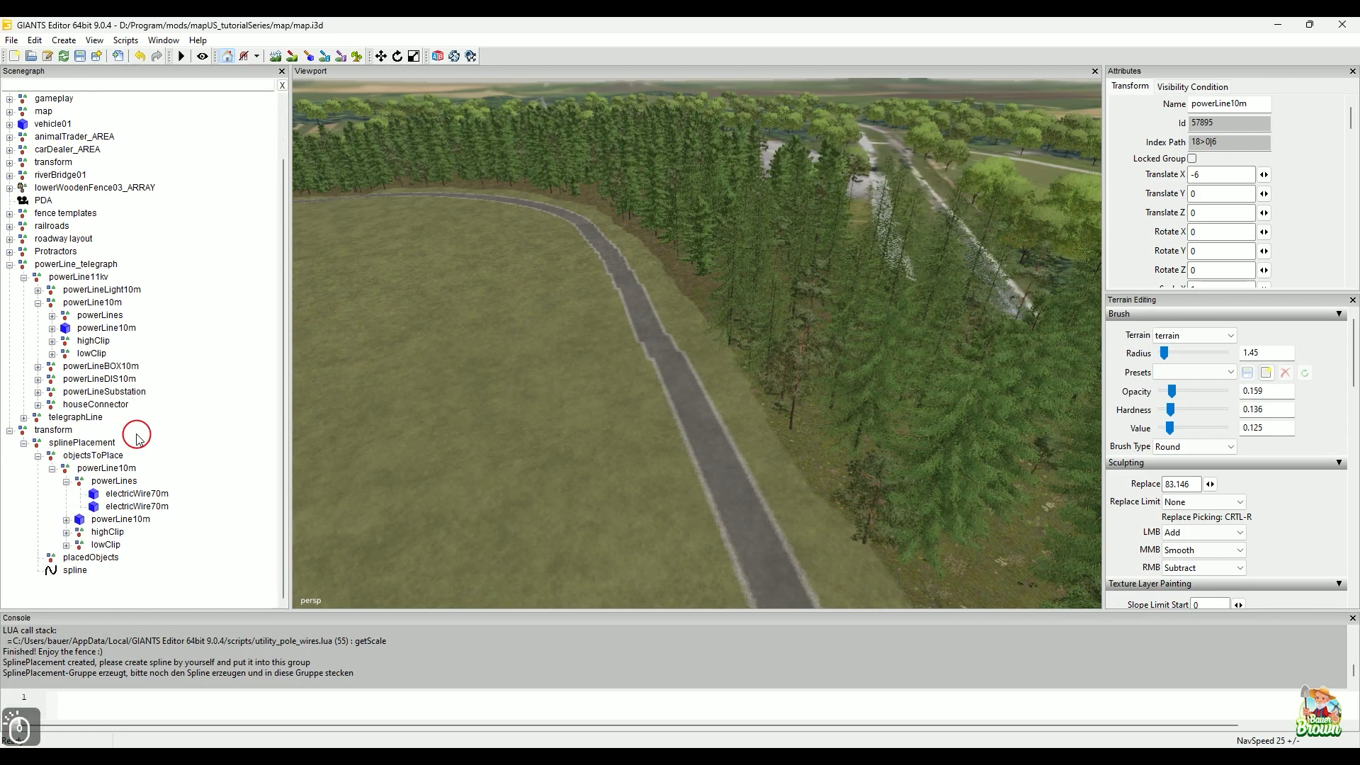
# - Wrap each of the two electricWire70m objects under objectsToPlace in its own transform group, and expand both groups
pyautogui.click(138, 496)
pyautogui.keyDown('alt'); pyautogui.moveTo(540, 451); pyautogui.dragTo(431, 507); pyautogui.keyUp('alt')
pyautogui.keyDown('alt'); pyautogui.moveTo(432, 507); pyautogui.dragTo(592, 431, button='right'); pyautogui.keyUp('alt')
pyautogui.keyDown('alt'); pyautogui.moveTo(513, 460); pyautogui.dragTo(568, 431, button='middle'); pyautogui.keyUp('alt')
pyautogui.keyDown('alt'); pyautogui.moveTo(568, 431); pyautogui.dragTo(673, 355, button='right'); pyautogui.keyUp('alt')
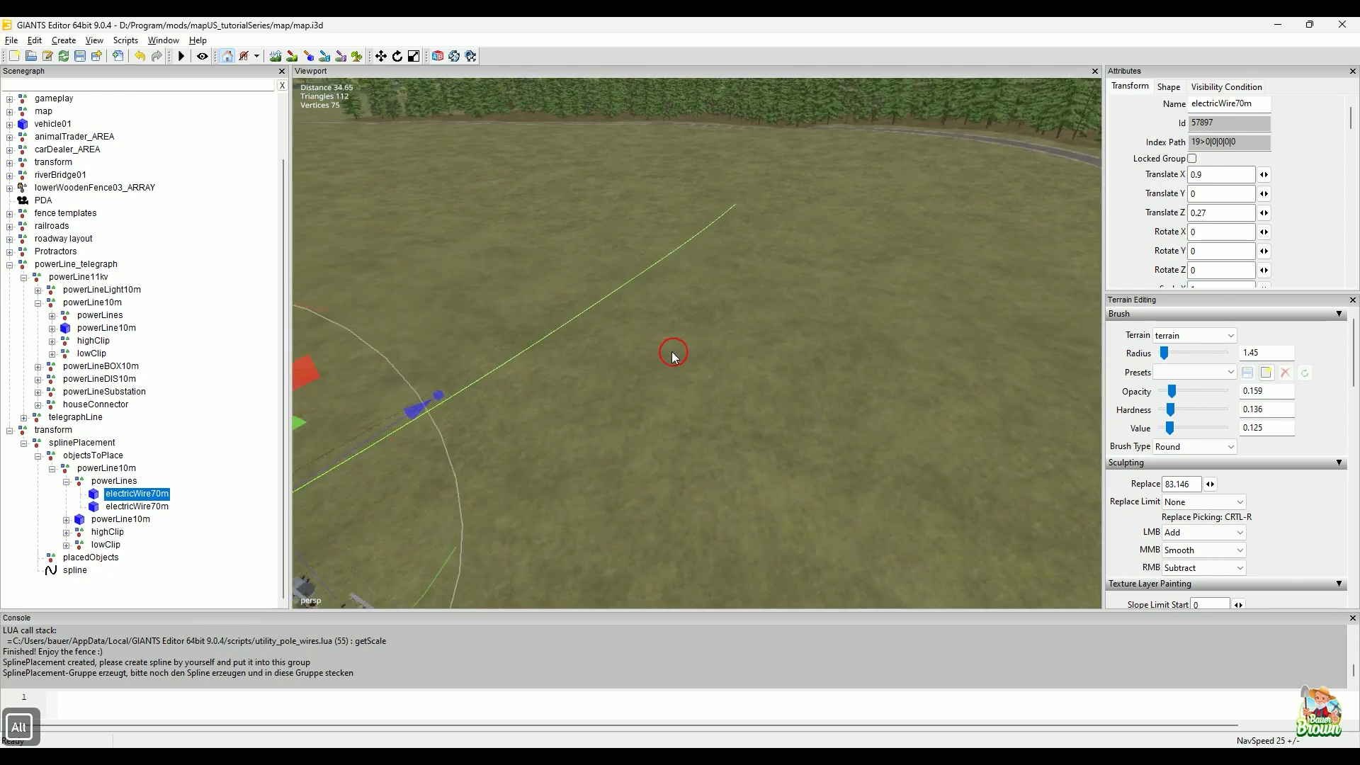
pyautogui.keyDown('alt'); pyautogui.moveTo(659, 359); pyautogui.dragTo(708, 346, button='middle'); pyautogui.keyUp('alt')
pyautogui.keyDown('alt'); pyautogui.moveTo(708, 345); pyautogui.dragTo(725, 341, button='right'); pyautogui.keyUp('alt')
pyautogui.hotkey('ctrl', 'g')
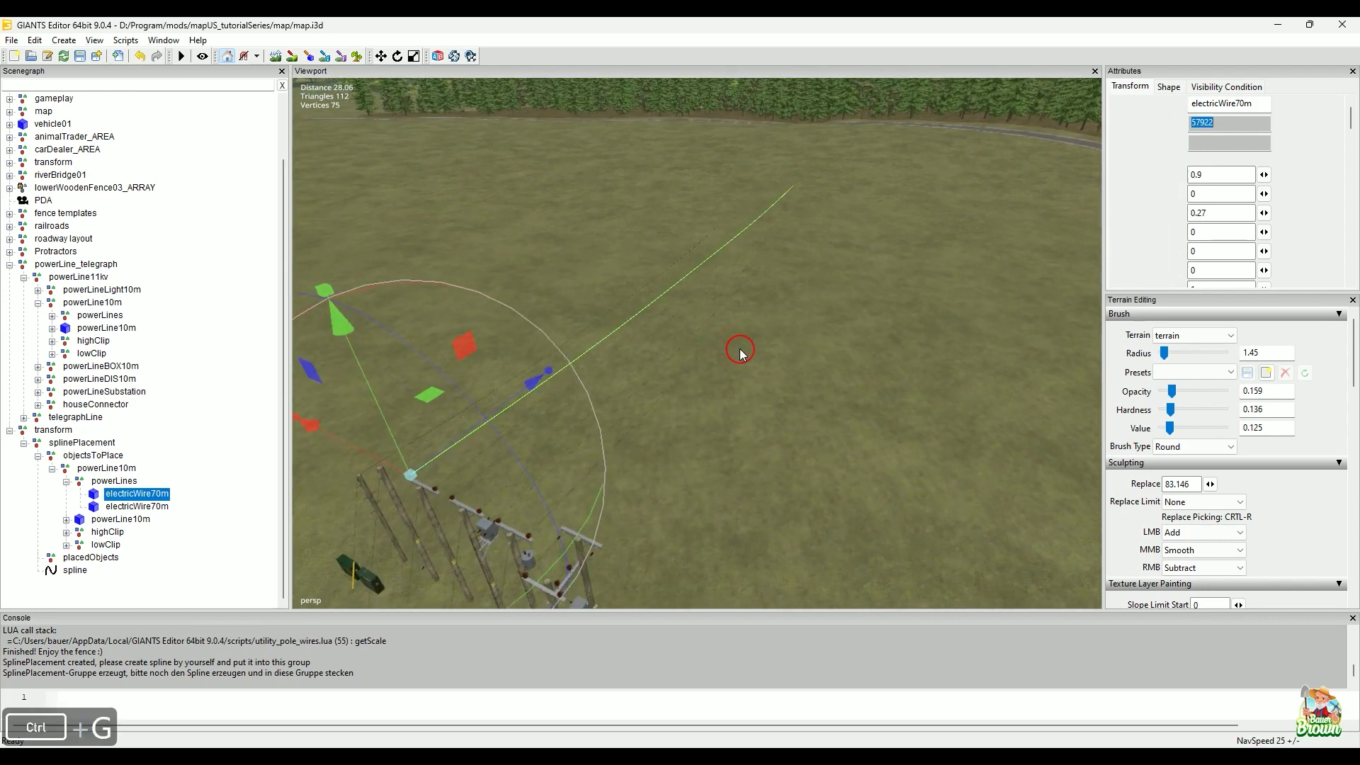
pyautogui.hotkey('ctrl', 'd')
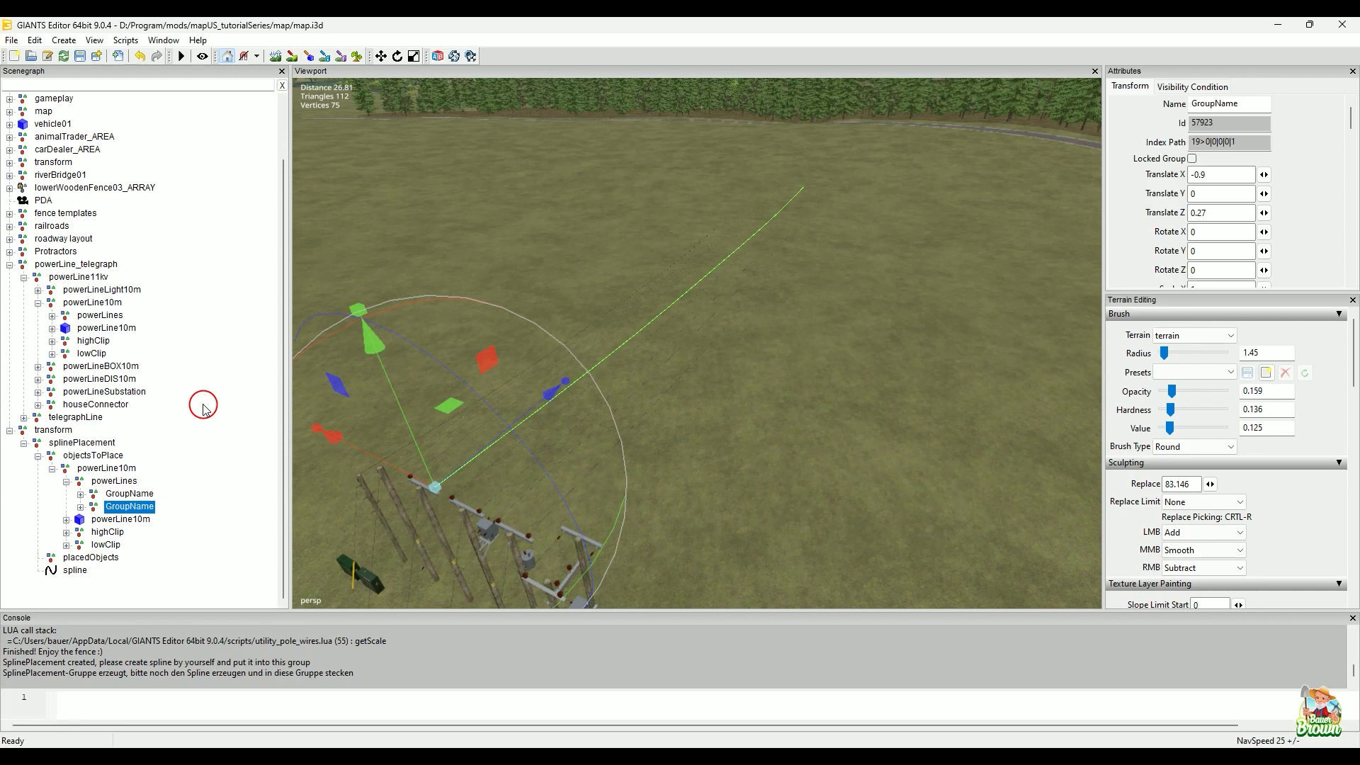
pyautogui.click(80, 495)
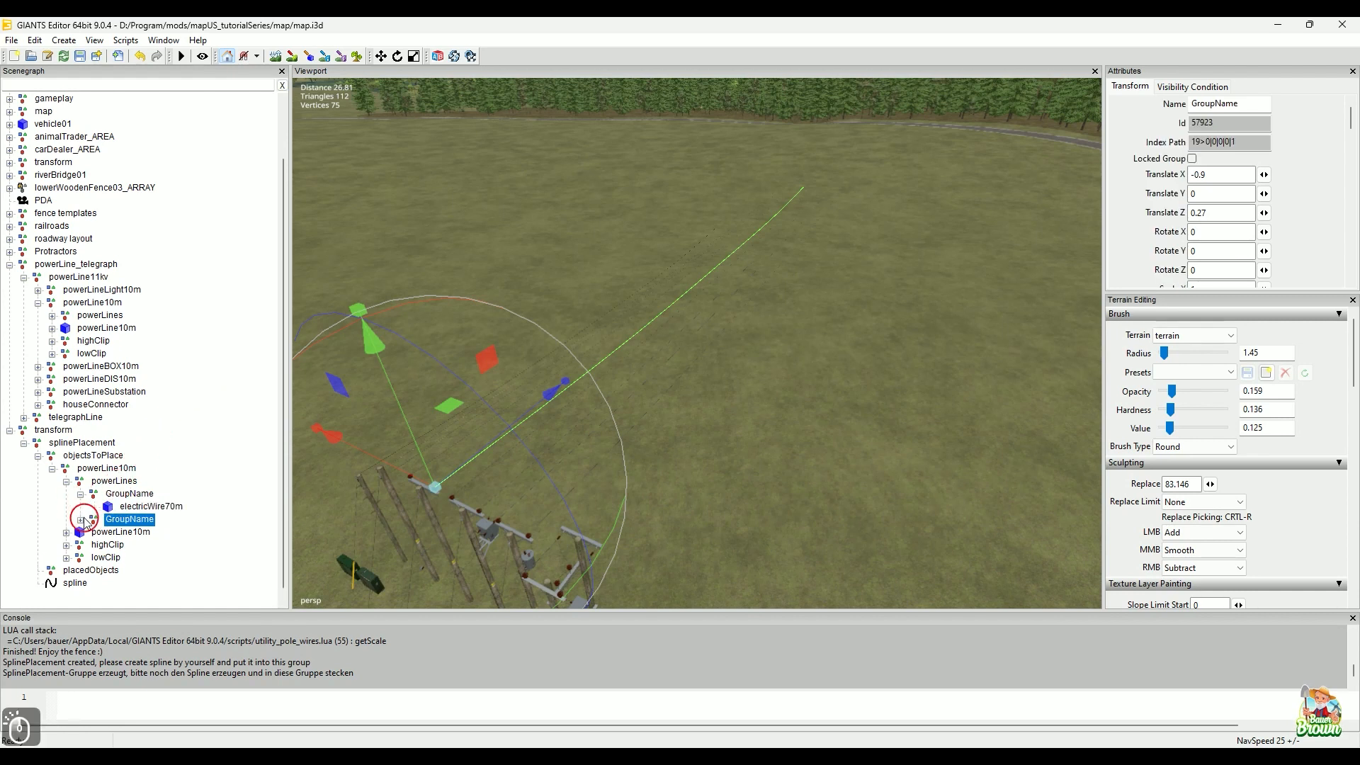
pyautogui.click(81, 522)
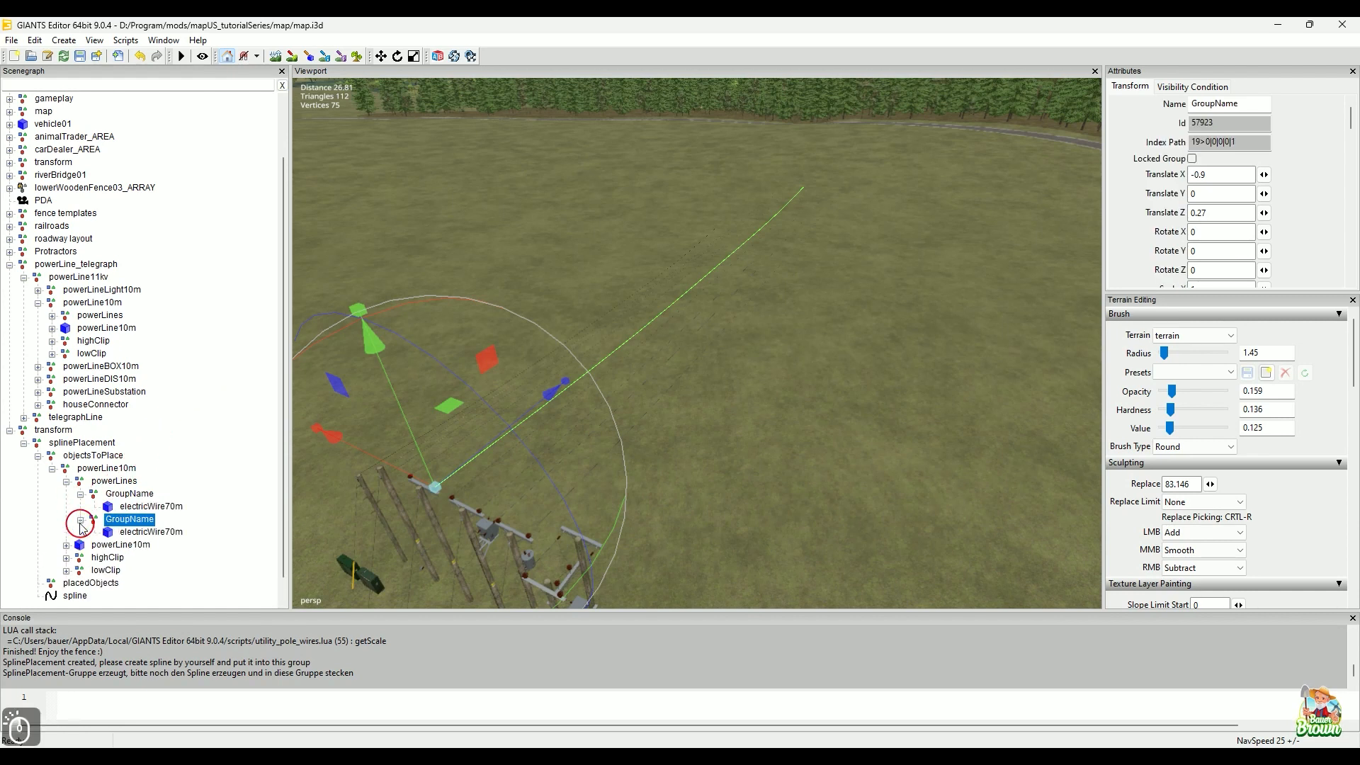
# - Examine the first electricWire70m in the viewport, including its span, its sag and where it attaches to the pole
pyautogui.click(147, 515)
pyautogui.click(148, 507)
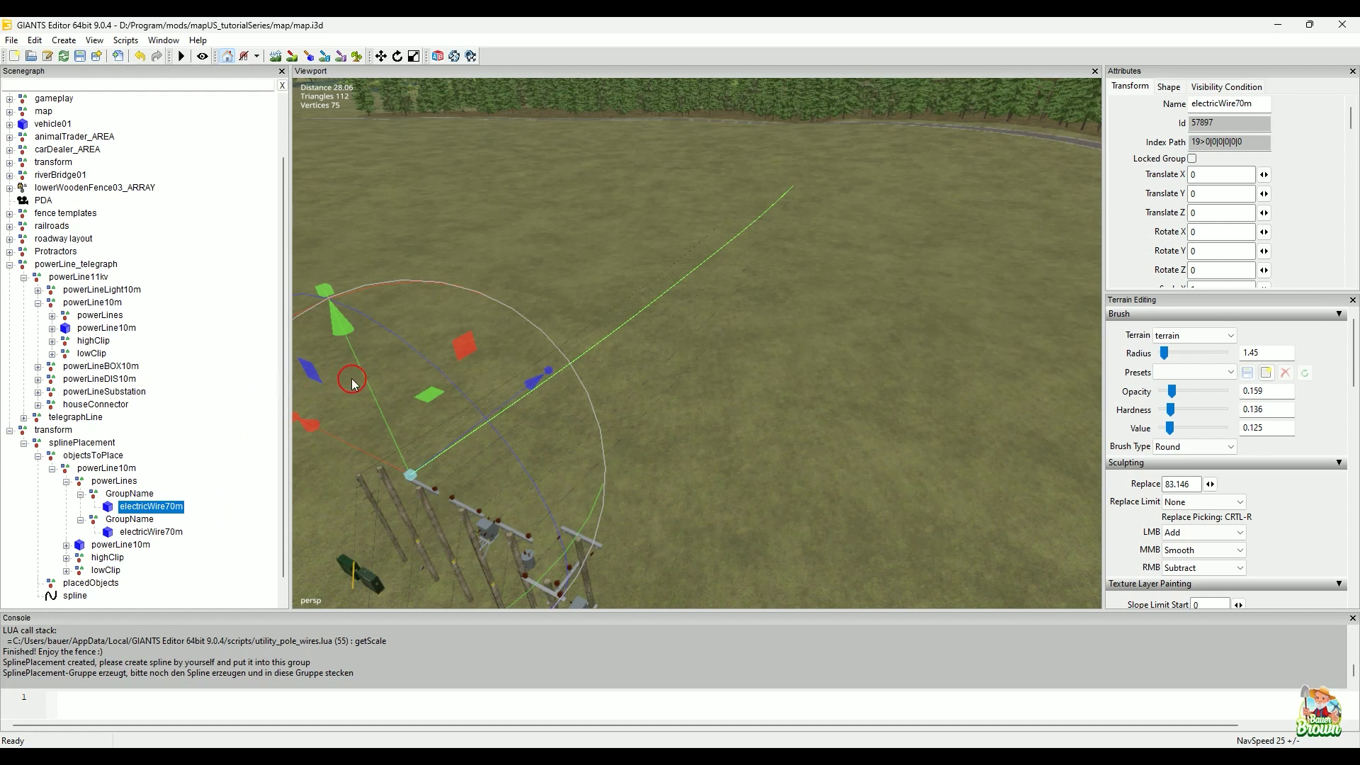
pyautogui.keyDown('alt'); pyautogui.moveTo(792, 398); pyautogui.dragTo(771, 419, button='middle'); pyautogui.keyUp('alt')
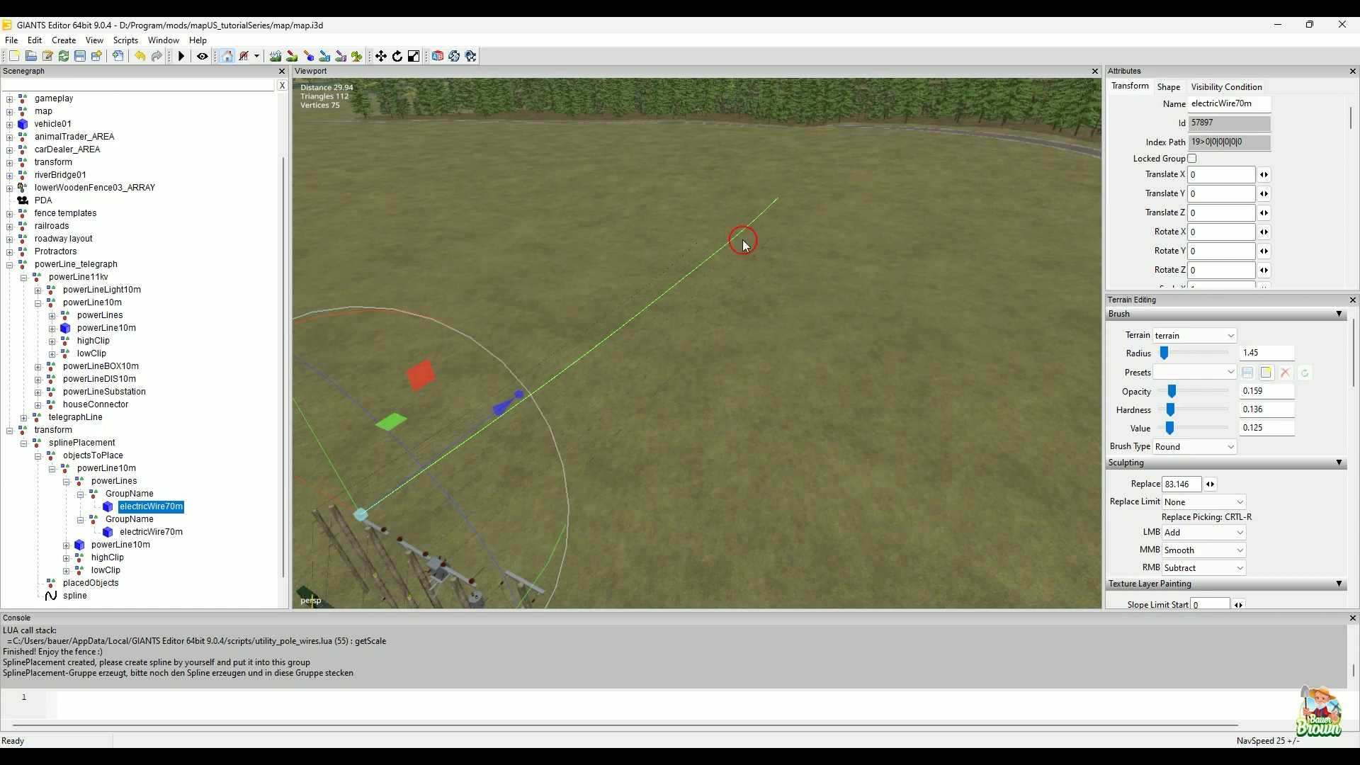
pyautogui.keyDown('alt'); pyautogui.moveTo(835, 345); pyautogui.dragTo(783, 371, button='middle'); pyautogui.keyUp('alt')
pyautogui.keyDown('alt'); pyautogui.moveTo(783, 371); pyautogui.dragTo(726, 362); pyautogui.keyUp('alt')
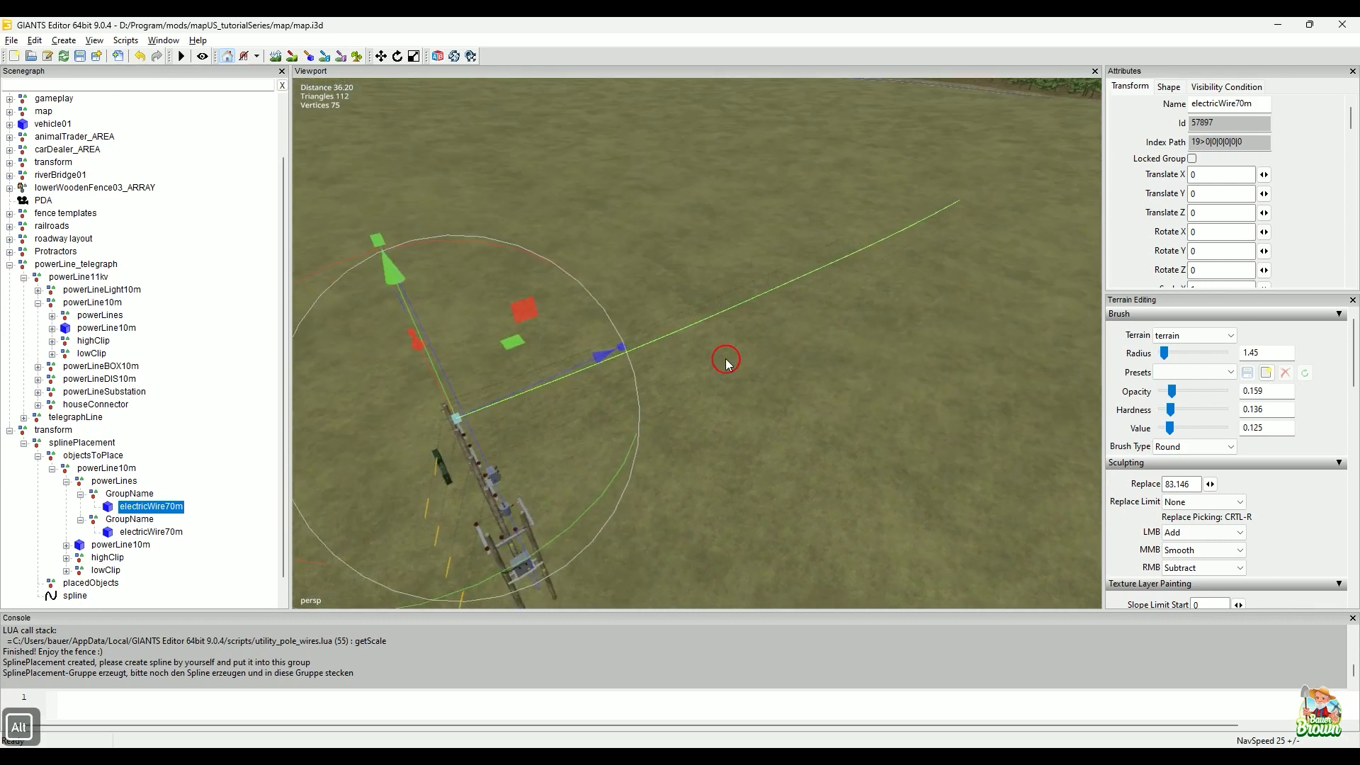
pyautogui.keyDown('alt'); pyautogui.moveTo(726, 362); pyautogui.dragTo(775, 324, button='right'); pyautogui.keyUp('alt')
pyautogui.keyDown('alt'); pyautogui.moveTo(776, 325); pyautogui.dragTo(785, 343, button='middle'); pyautogui.keyUp('alt')
pyautogui.keyDown('alt'); pyautogui.moveTo(785, 344); pyautogui.dragTo(650, 391); pyautogui.keyUp('alt')
pyautogui.keyDown('alt'); pyautogui.moveTo(650, 391); pyautogui.dragTo(685, 362, button='right'); pyautogui.keyUp('alt')
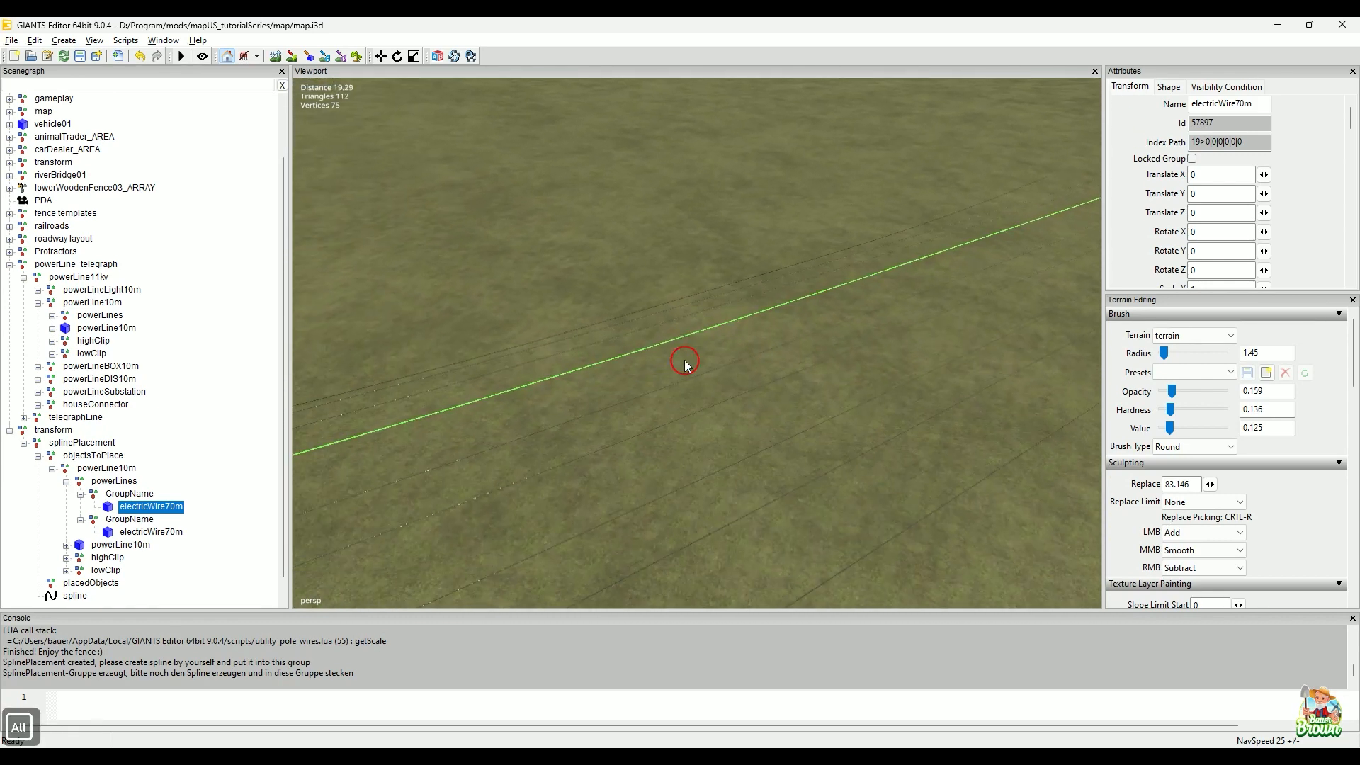
pyautogui.keyDown('alt'); pyautogui.moveTo(685, 361); pyautogui.dragTo(607, 375); pyautogui.keyUp('alt')
pyautogui.keyDown('alt'); pyautogui.moveTo(692, 376); pyautogui.dragTo(598, 403, button='right'); pyautogui.keyUp('alt')
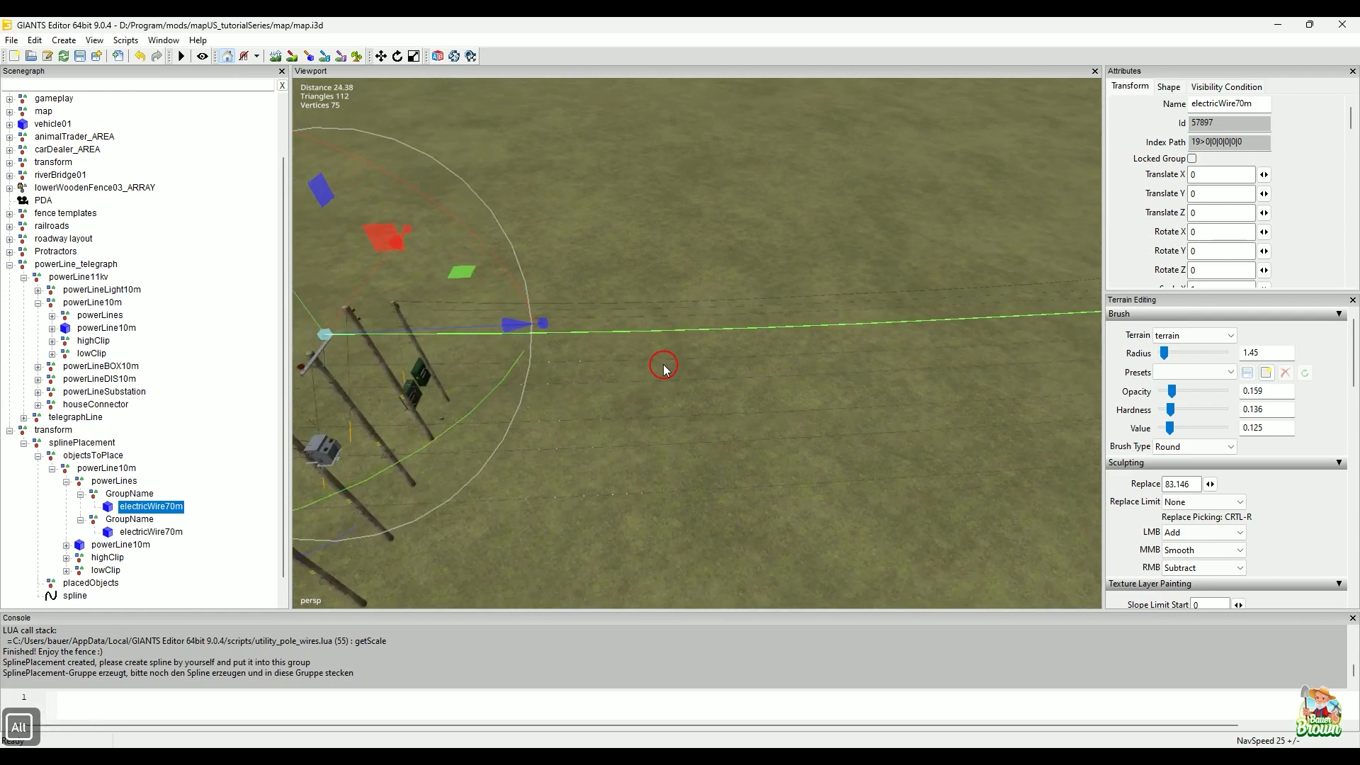
pyautogui.keyDown('alt'); pyautogui.moveTo(619, 471); pyautogui.dragTo(615, 439); pyautogui.keyUp('alt')
pyautogui.keyDown('alt'); pyautogui.moveTo(614, 440); pyautogui.dragTo(614, 394, button='right'); pyautogui.keyUp('alt')
pyautogui.keyDown('alt'); pyautogui.moveTo(615, 394); pyautogui.dragTo(652, 405); pyautogui.keyUp('alt')
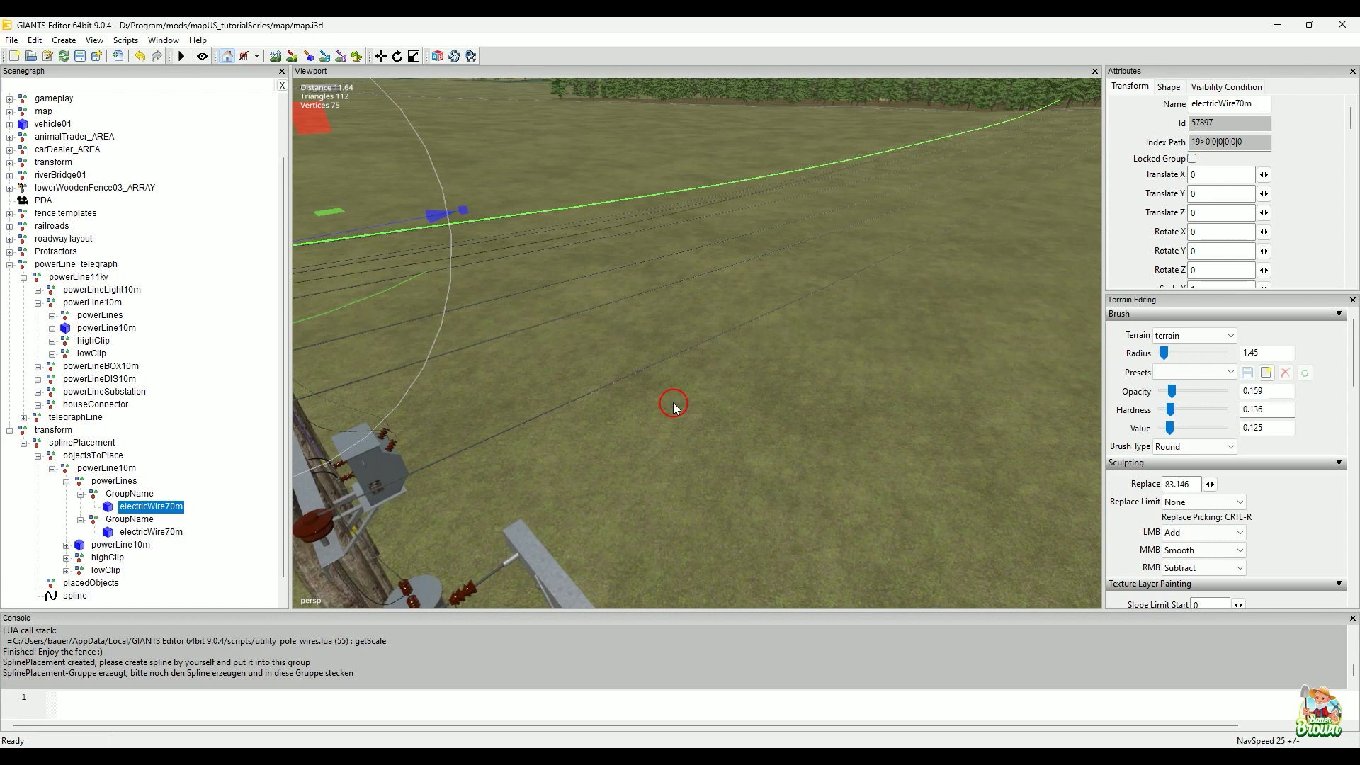
pyautogui.keyDown('alt'); pyautogui.moveTo(620, 331); pyautogui.dragTo(659, 337); pyautogui.keyUp('alt')
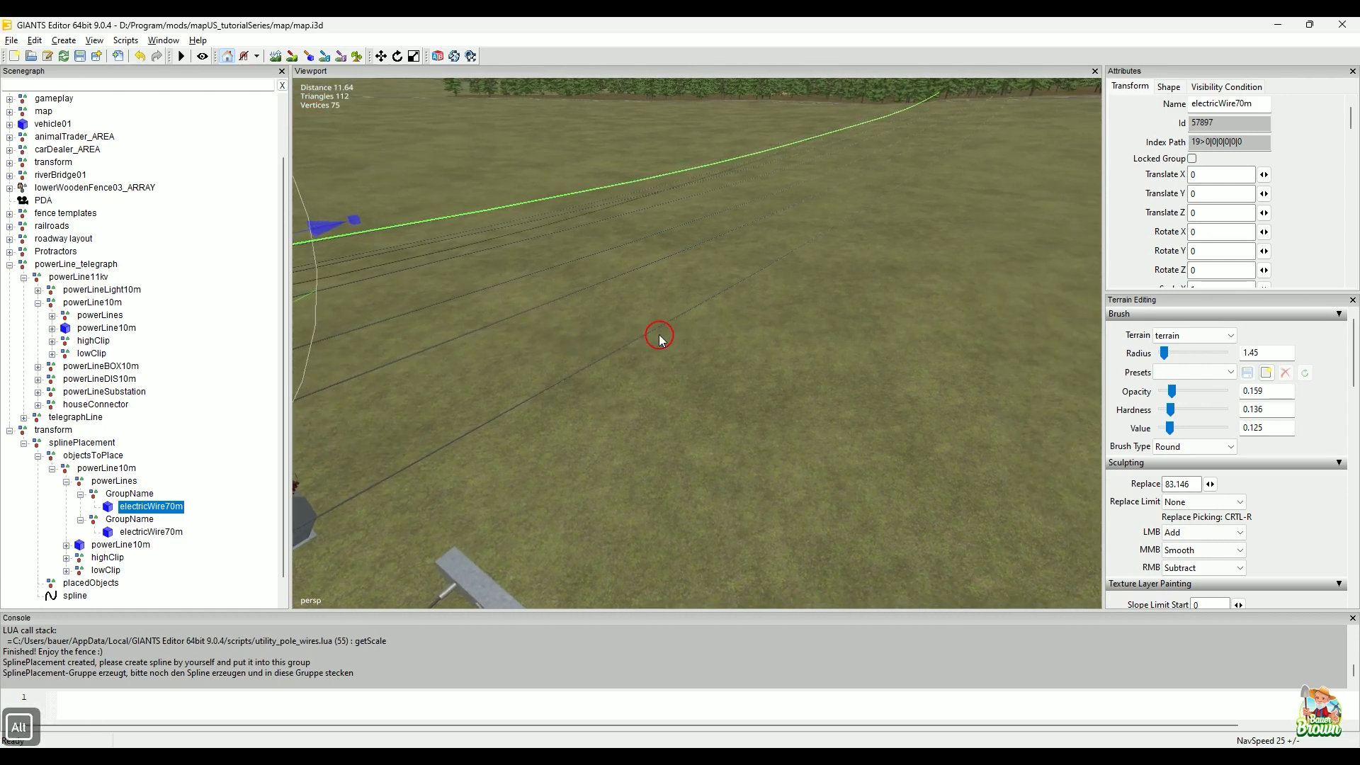
pyautogui.keyDown('alt'); pyautogui.scroll(3, 664, 334); pyautogui.keyUp('alt')
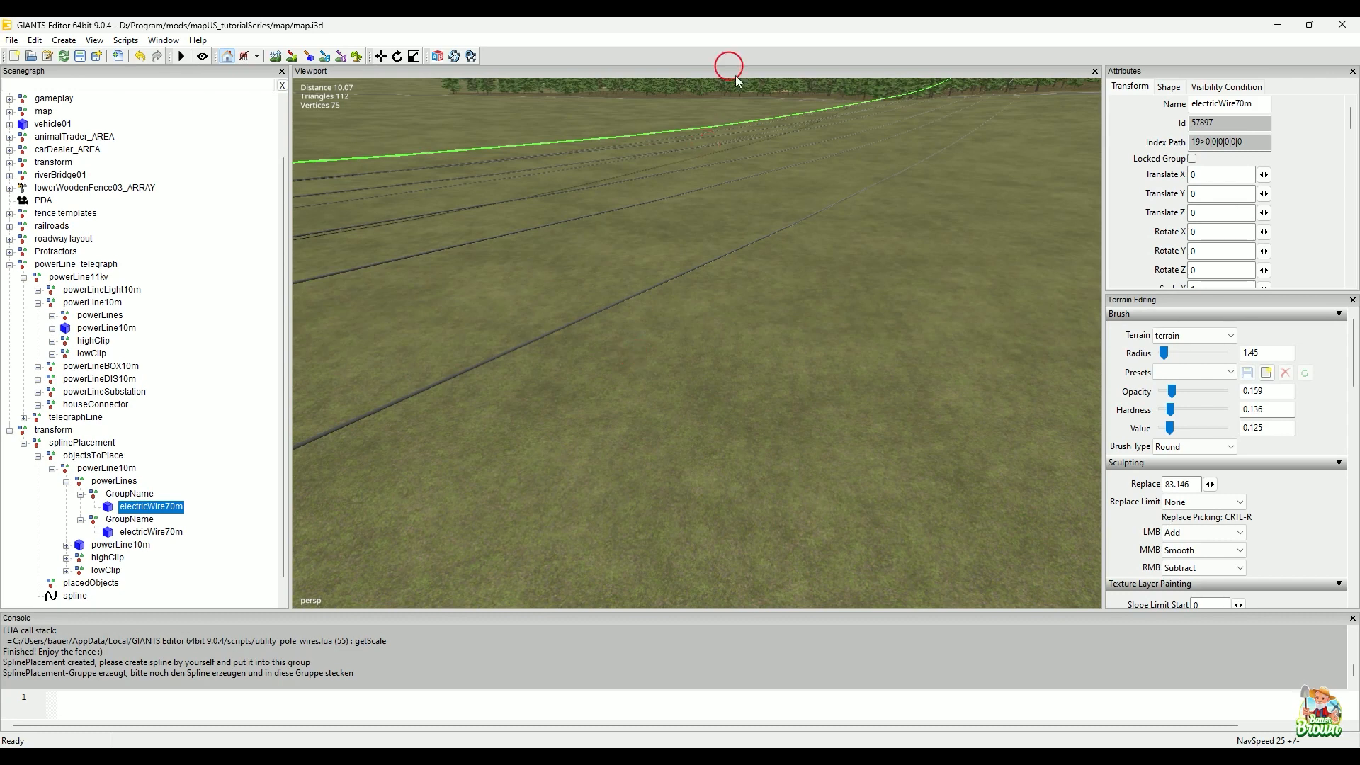
pyautogui.keyDown('alt'); pyautogui.scroll(-1, 752, 345); pyautogui.keyUp('alt')
pyautogui.keyDown('alt'); pyautogui.moveTo(783, 351); pyautogui.dragTo(659, 395); pyautogui.keyUp('alt')
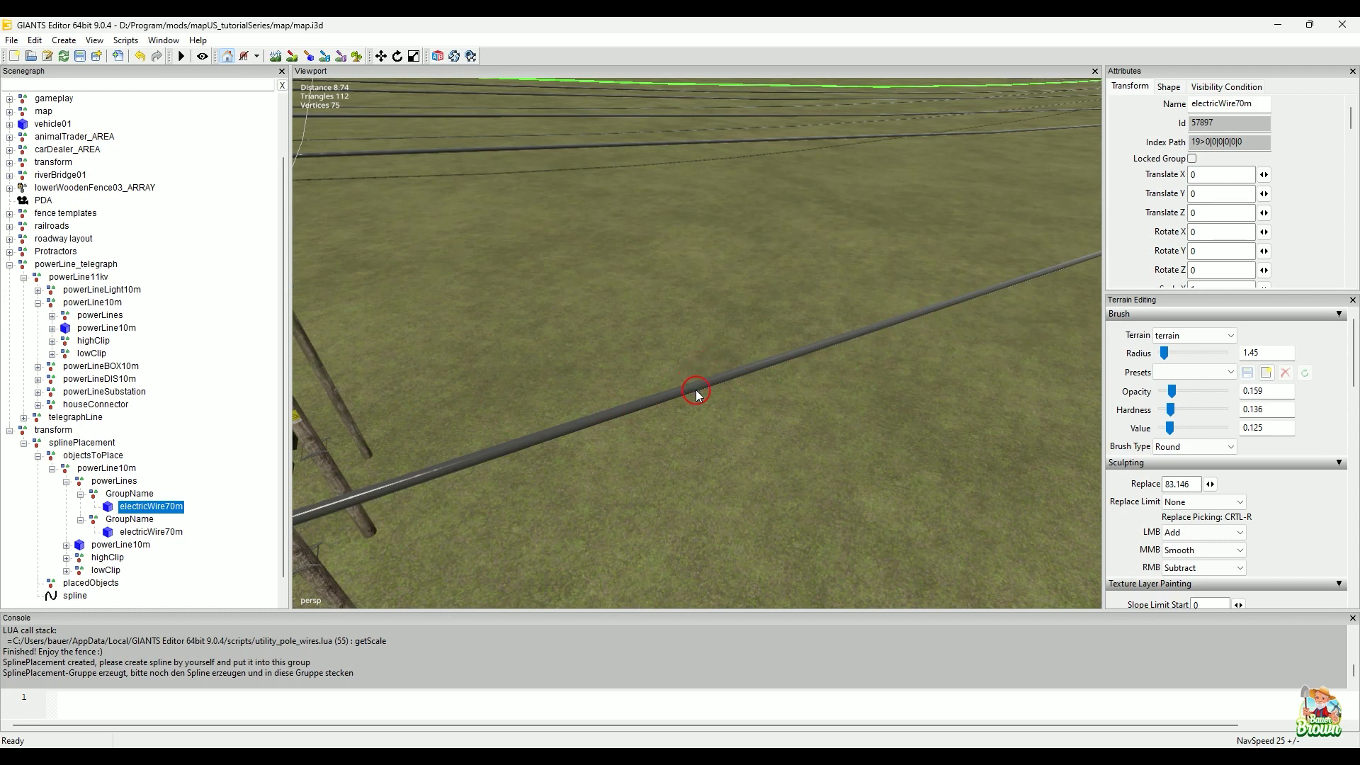
pyautogui.press('f')
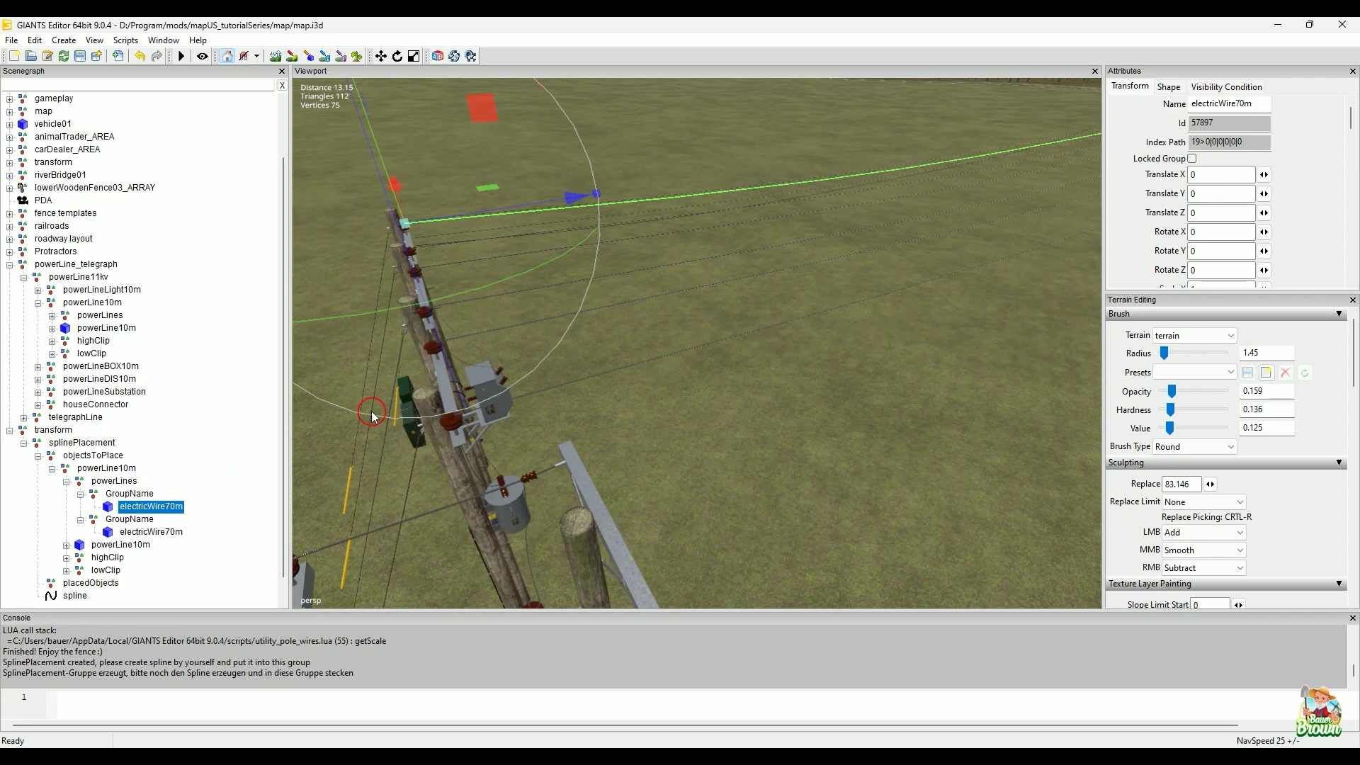
pyautogui.keyDown('alt'); pyautogui.moveTo(577, 381); pyautogui.dragTo(796, 371); pyautogui.keyUp('alt')
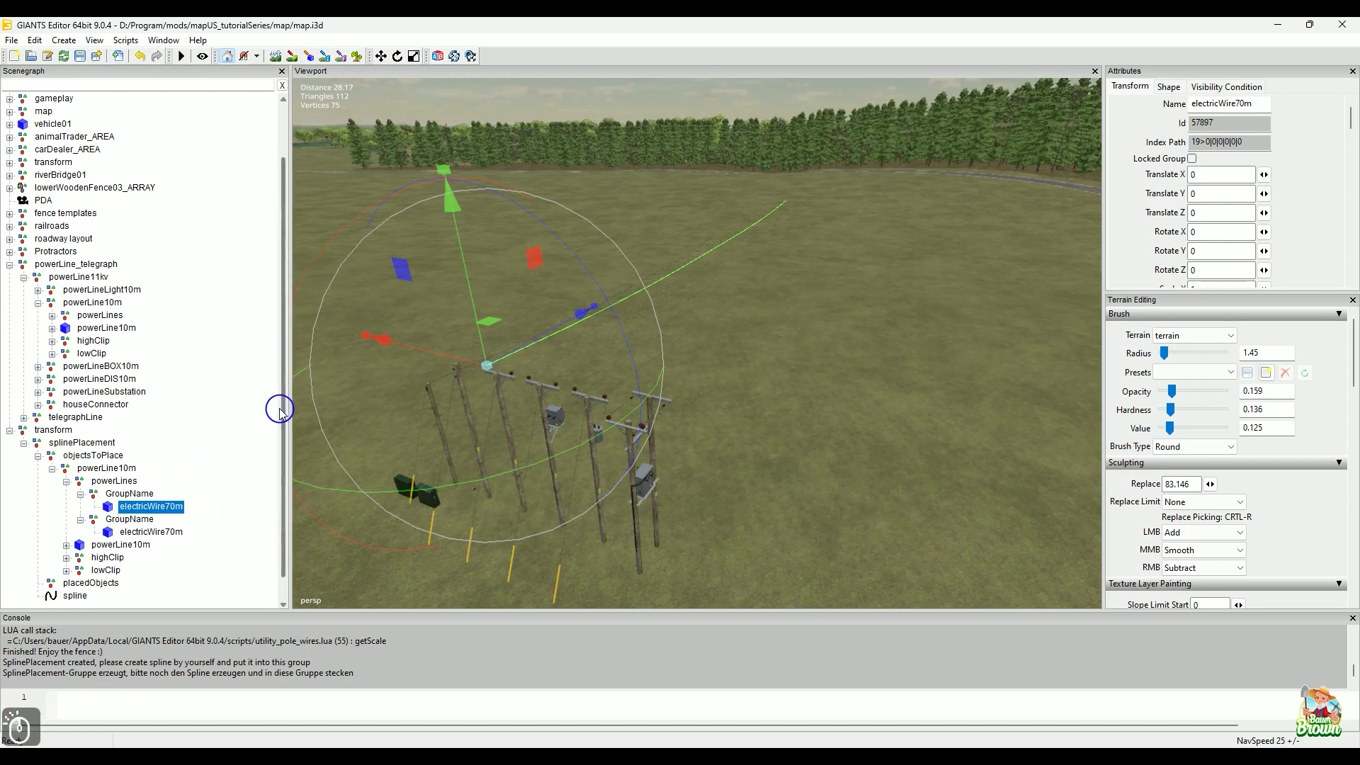
# - Delete the electricWire70m from each of the two new groups inside powerLines, keeping the groups themselves
pyautogui.scroll(-1, 274, 439)
pyautogui.click(167, 486)
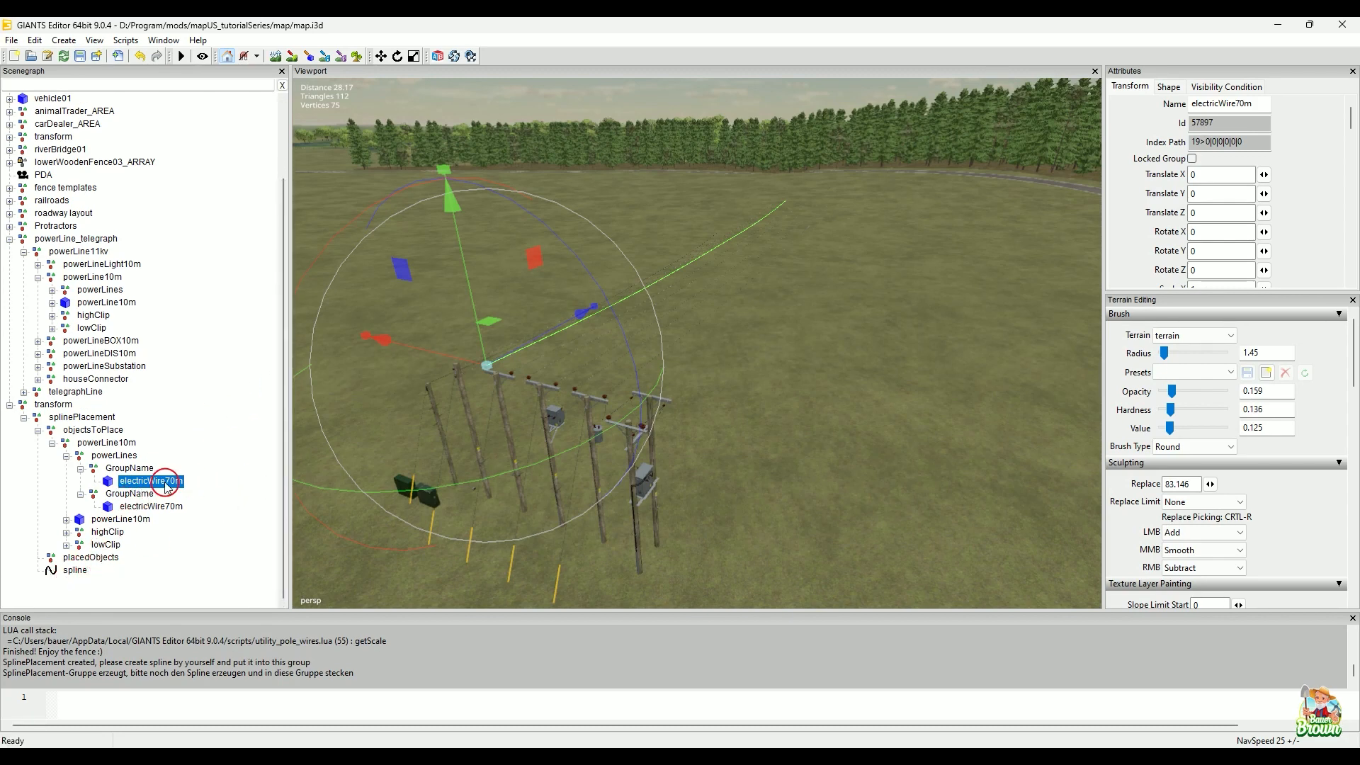
pyautogui.press('Delete')
pyautogui.hotkey('ctrl', 'z')
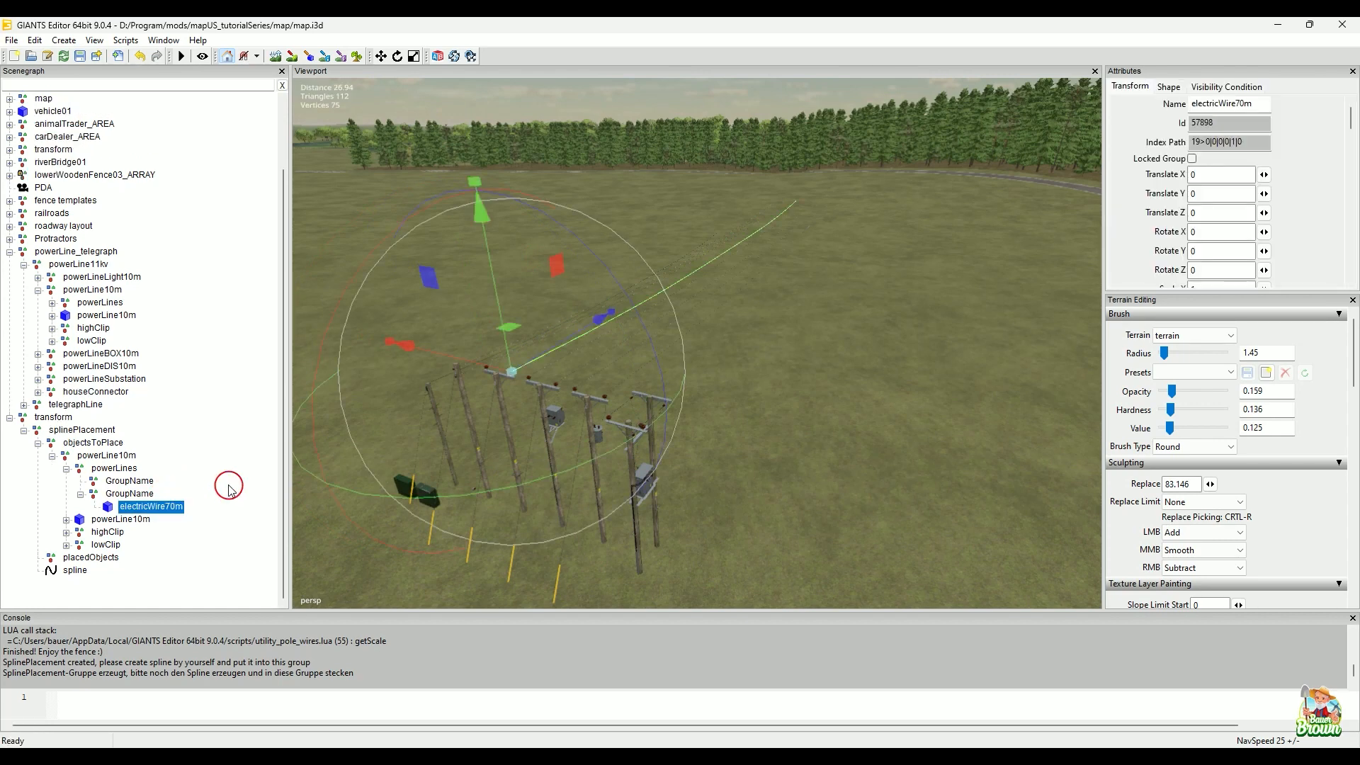
pyautogui.press('Delete')
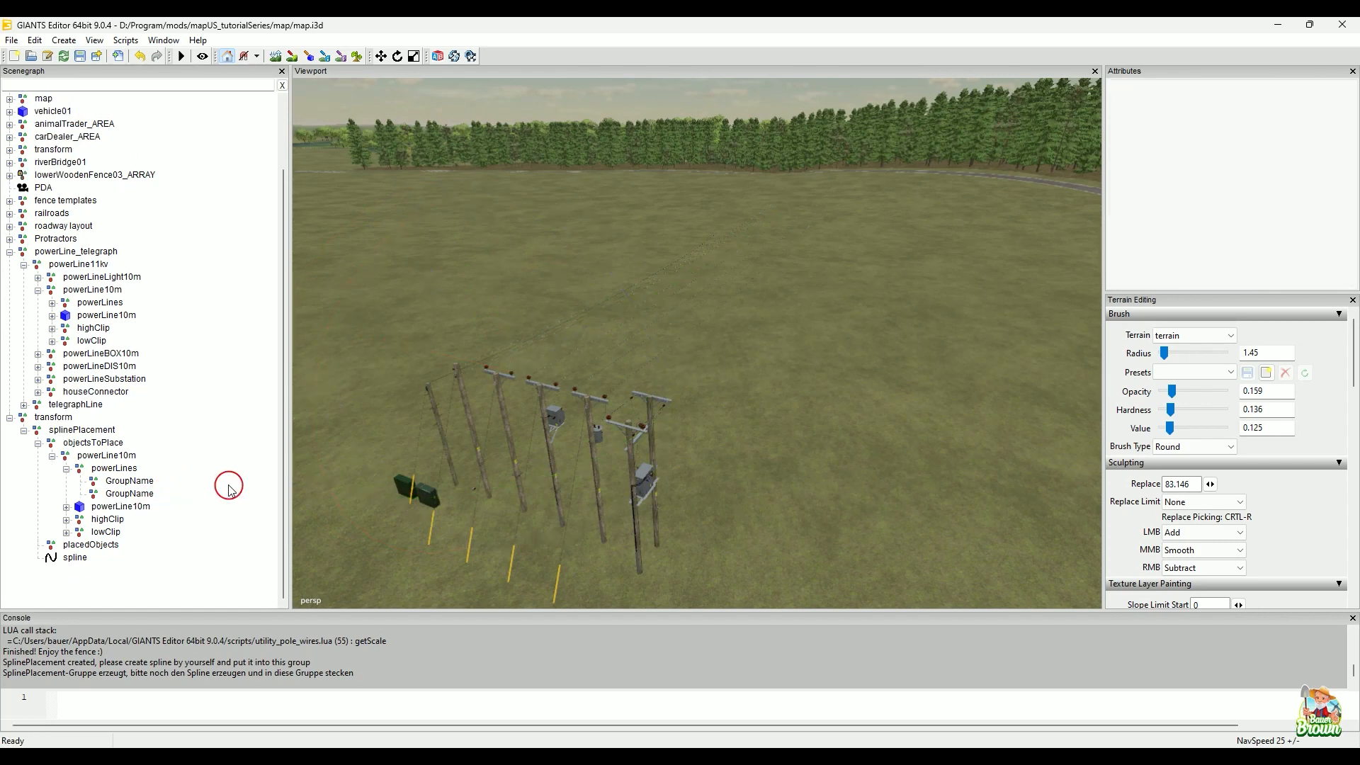
# - Select the splinePlacement group inside the new root transform group
pyautogui.click(50, 418)
pyautogui.keyDown('alt'); pyautogui.moveTo(662, 277); pyautogui.dragTo(699, 284); pyautogui.keyUp('alt')
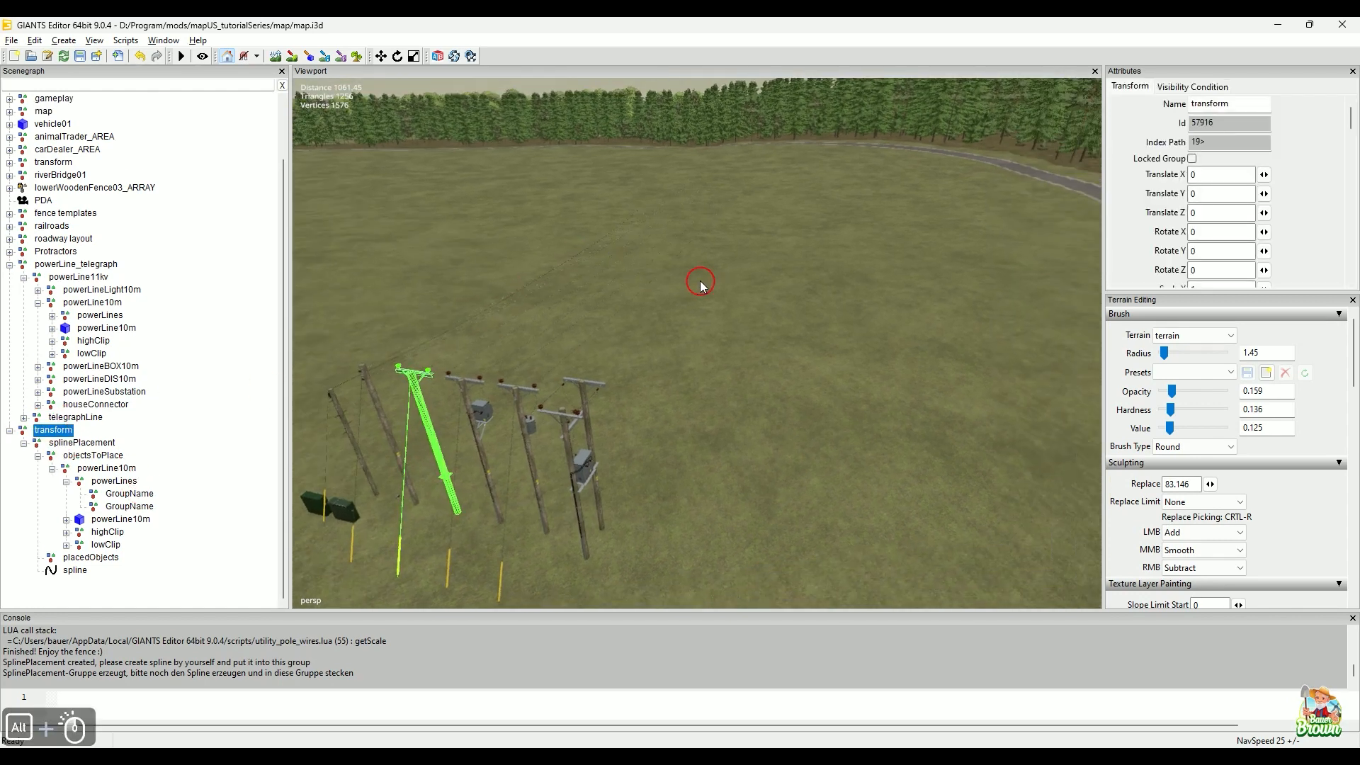
pyautogui.click(85, 445)
pyautogui.keyDown('alt'); pyautogui.moveTo(632, 349); pyautogui.dragTo(663, 376); pyautogui.keyUp('alt')
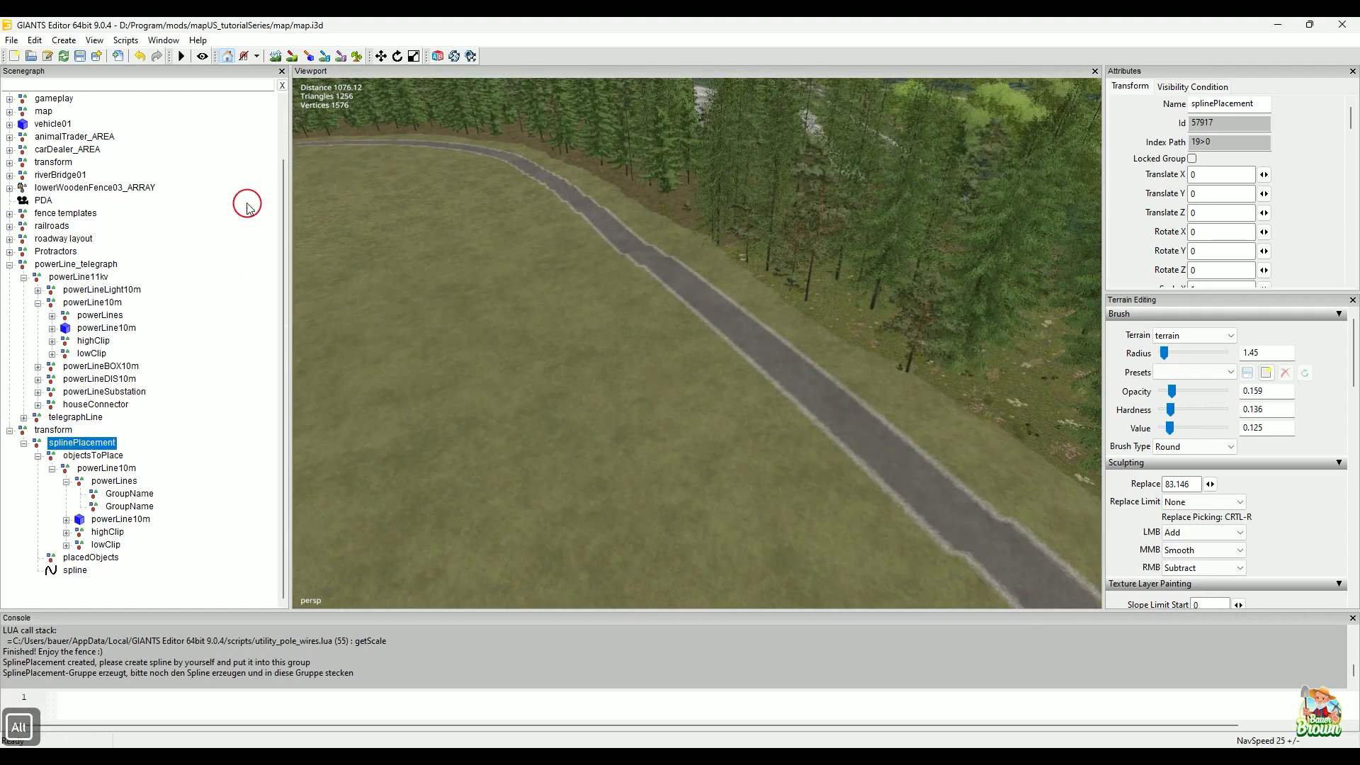
# - Open the Spline Placement Execute script in the Script Editor, review its placement parameters, save it and close the editor
pyautogui.click(125, 41)
pyautogui.click(152, 41)
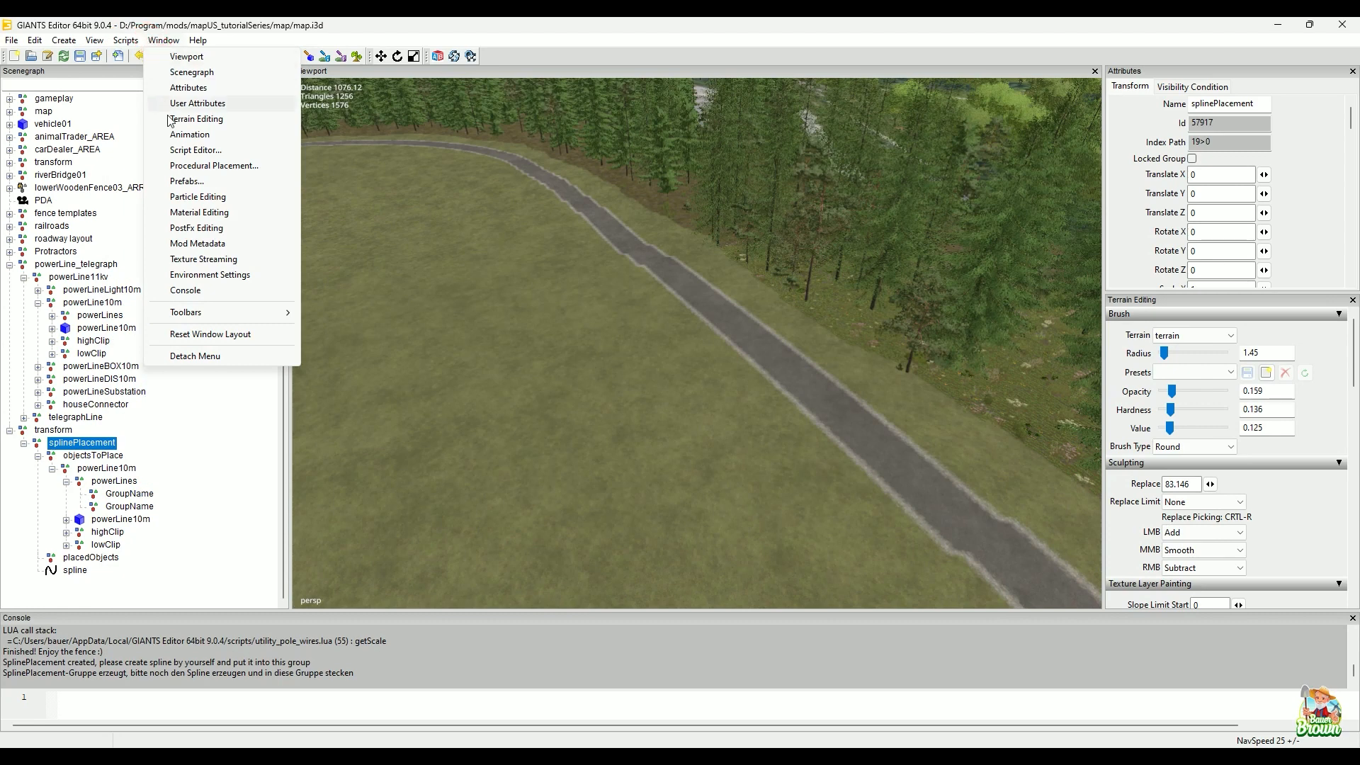
pyautogui.click(192, 150)
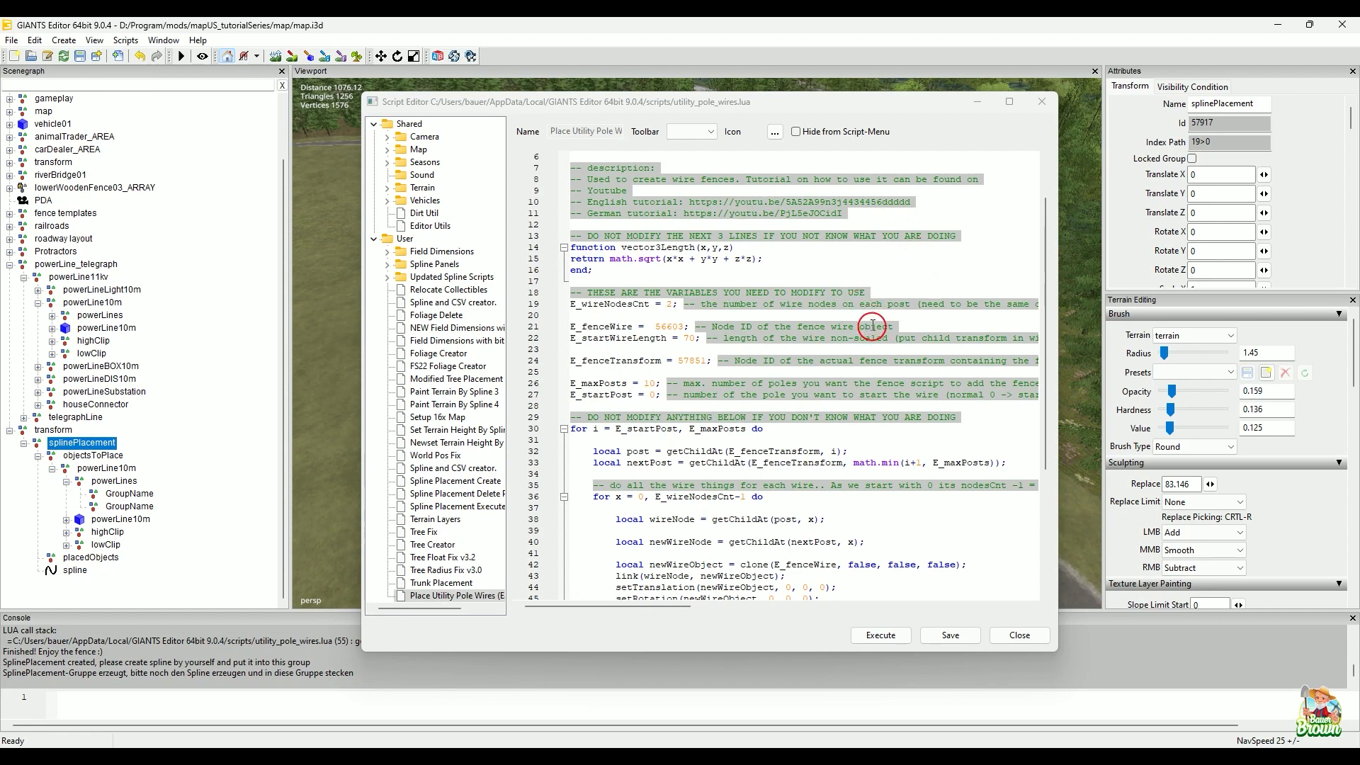
pyautogui.scroll(-2, 882, 309)
pyautogui.scroll(2, 882, 308)
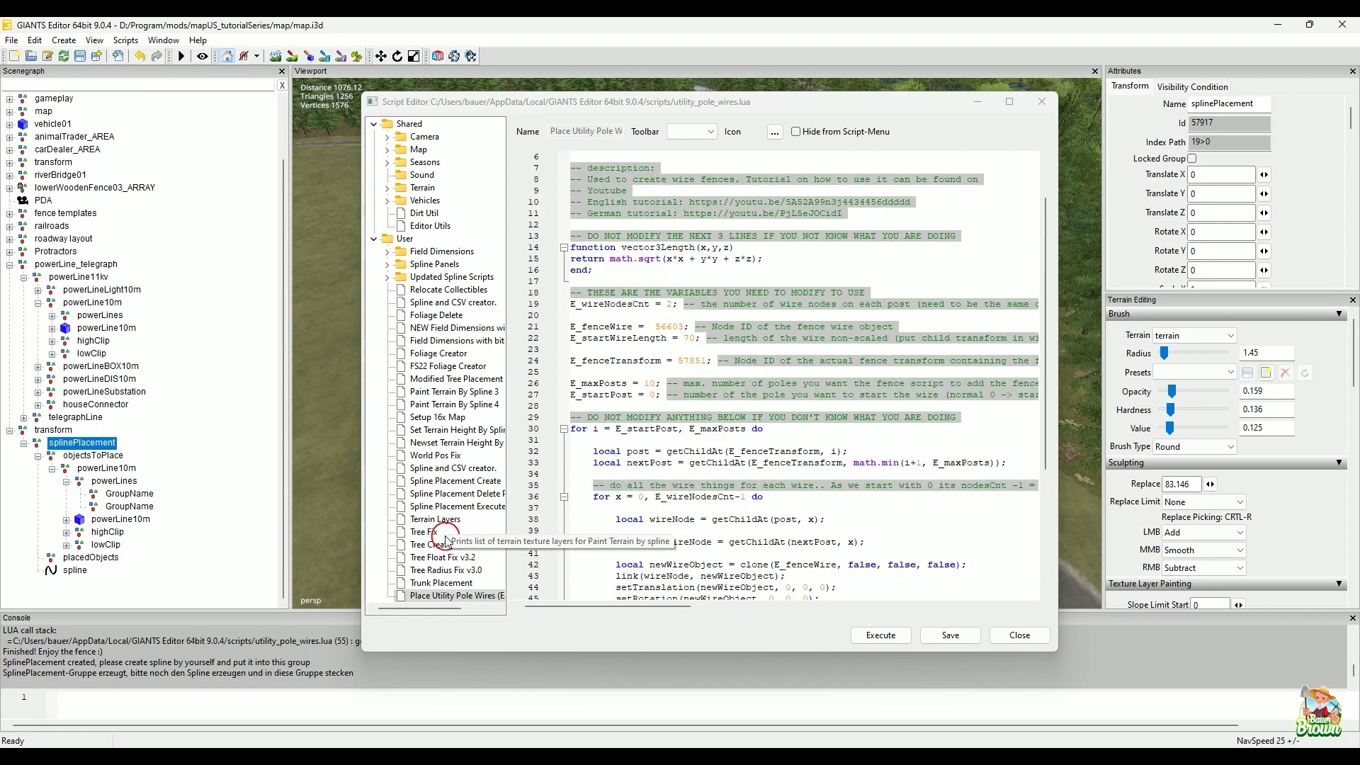
pyautogui.click(454, 506)
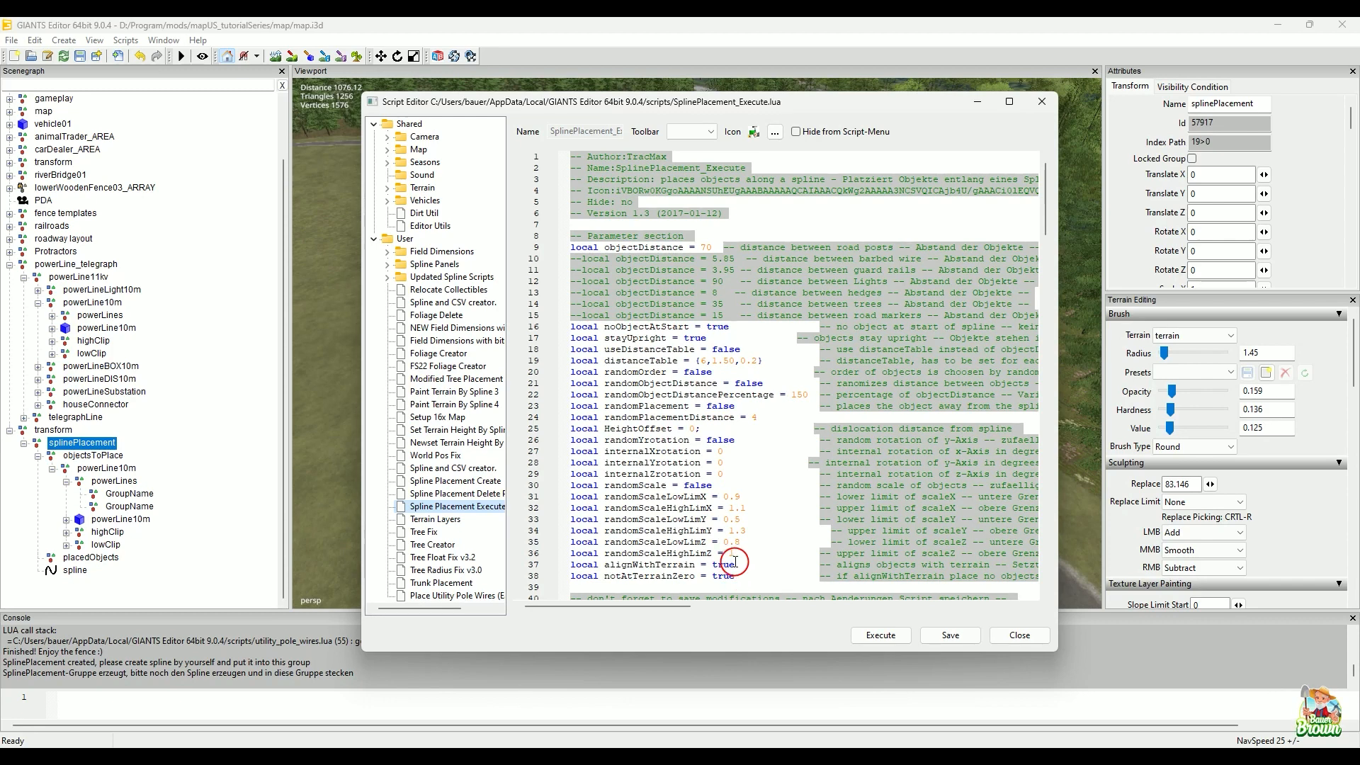
pyautogui.click(947, 635)
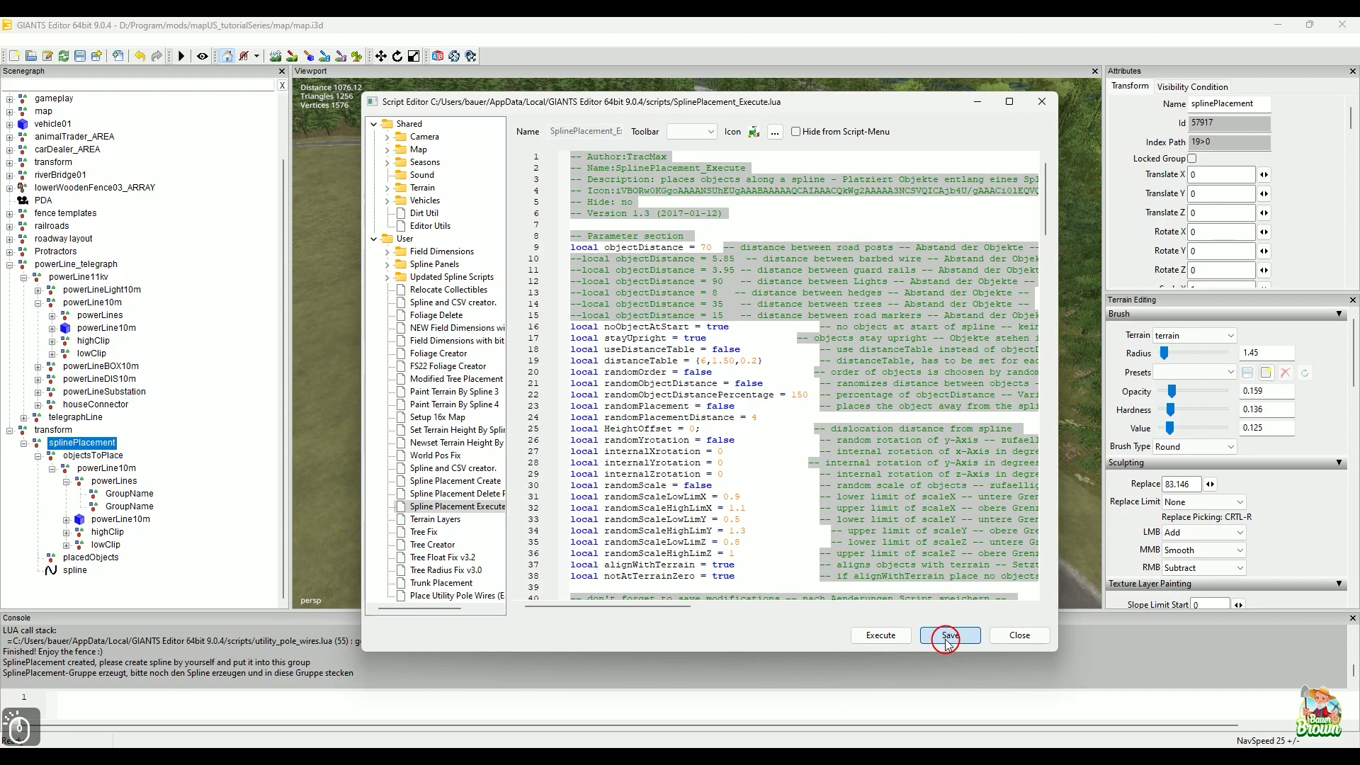
pyautogui.click(1004, 635)
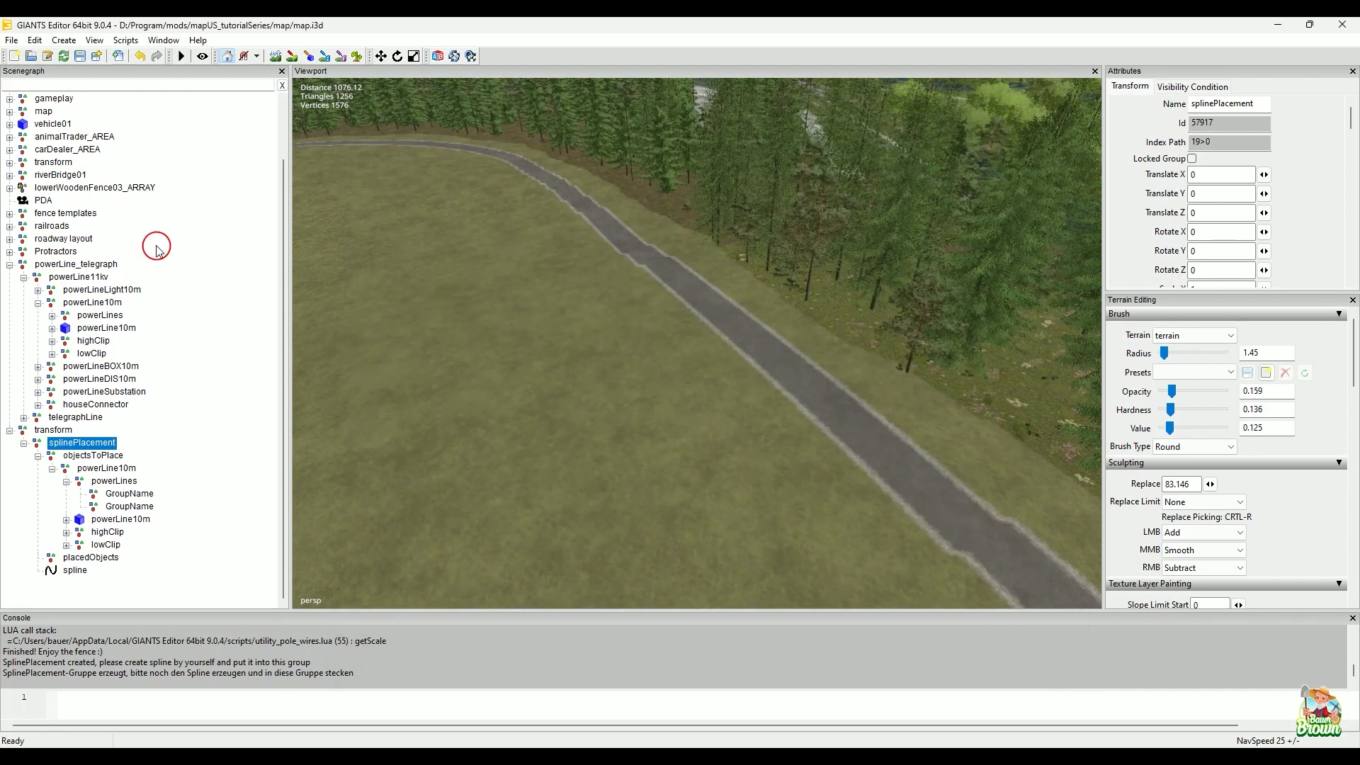
# - Try to run the Spline Placement Execute script on the splinePlacement group
pyautogui.click(125, 41)
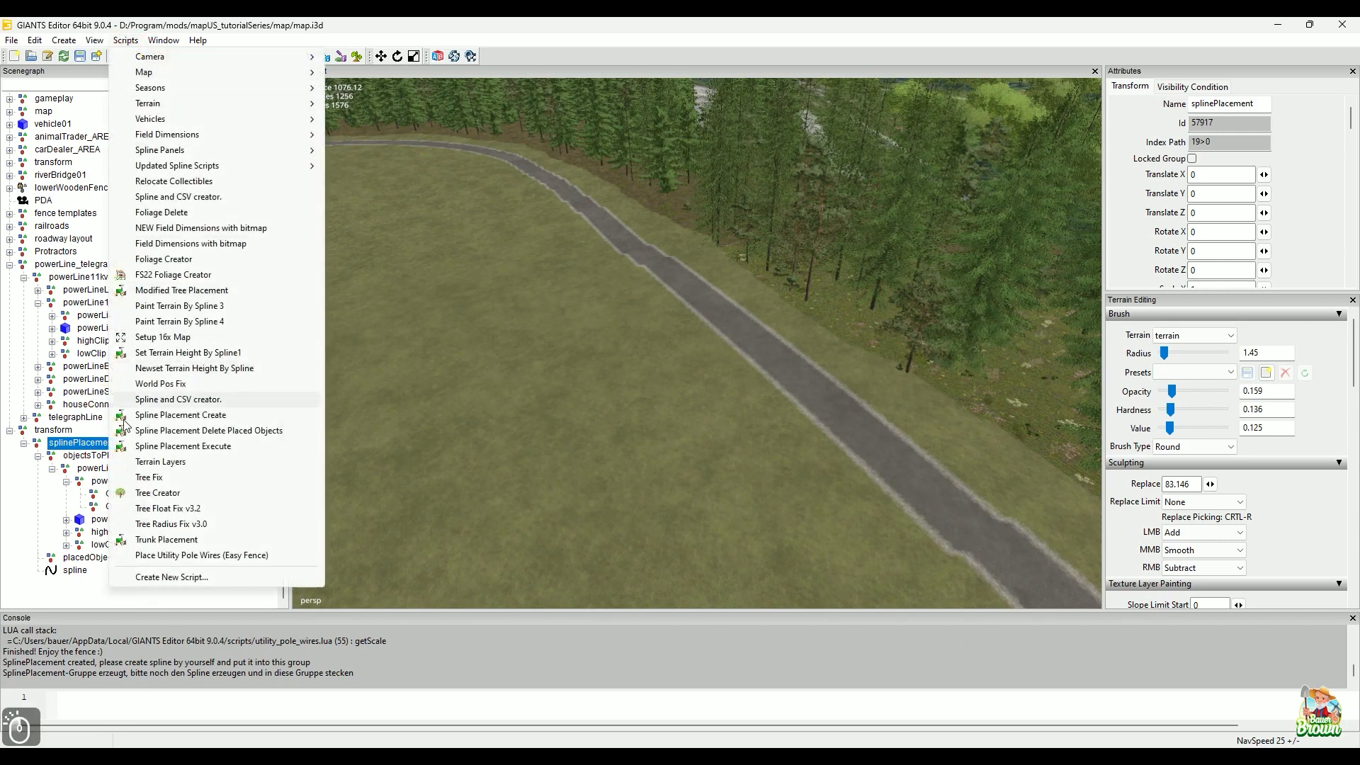
pyautogui.click(226, 452)
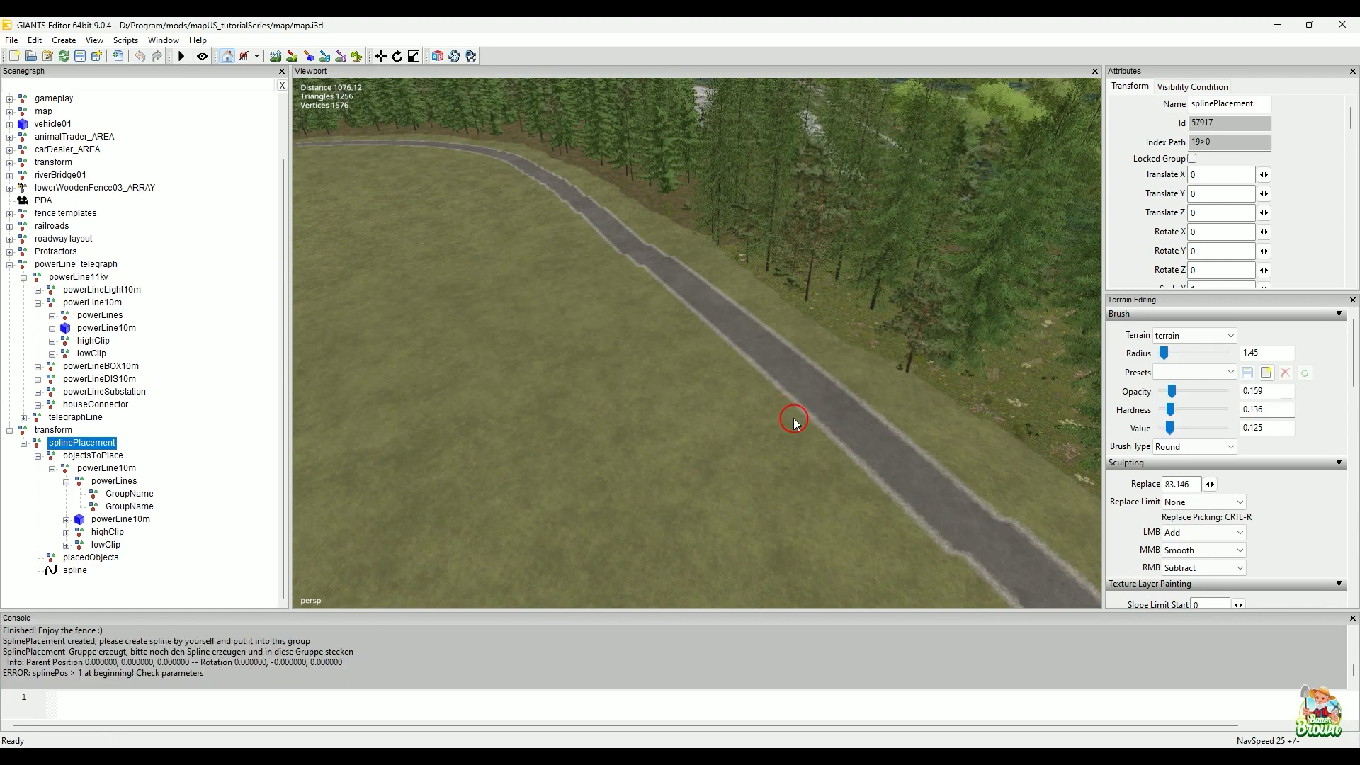
pyautogui.keyDown('alt'); pyautogui.moveTo(706, 449); pyautogui.dragTo(491, 524); pyautogui.keyUp('alt')
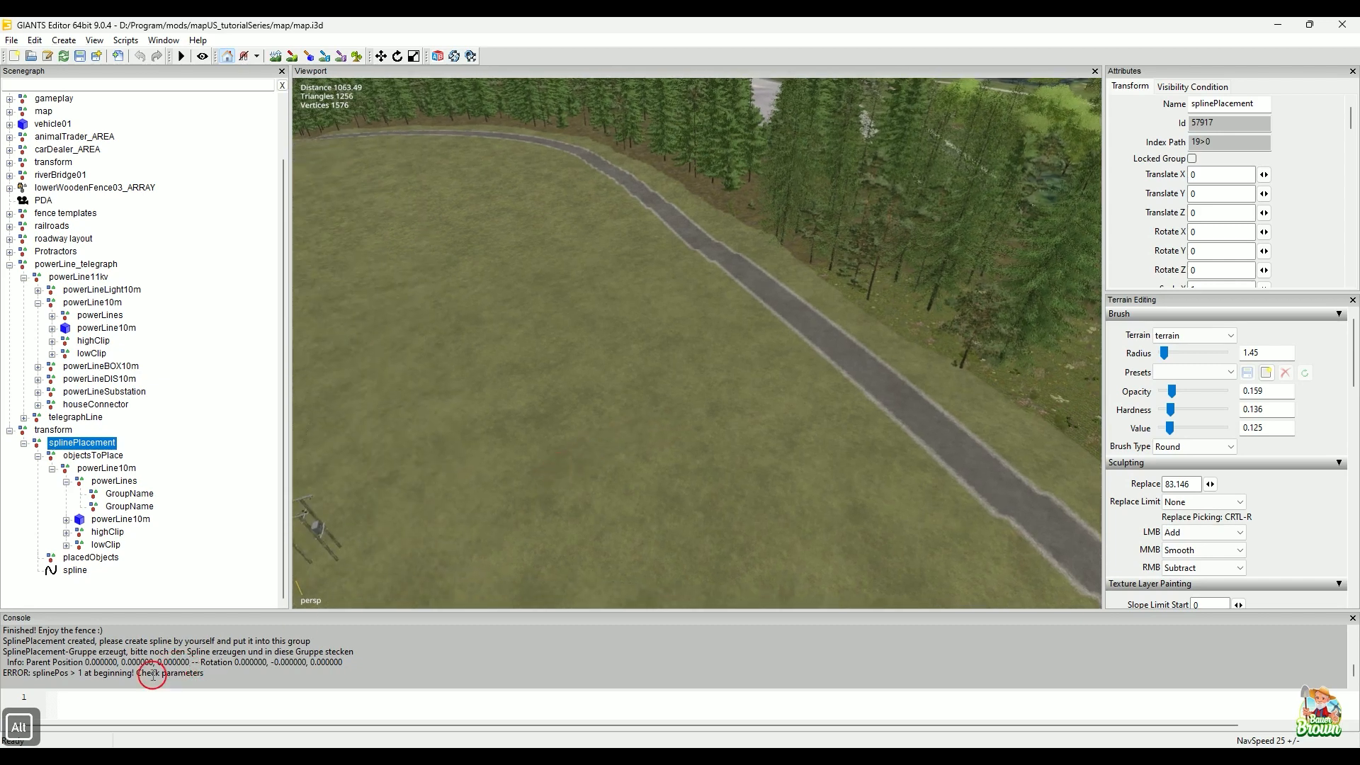
# - Move the spline in the splinePlacement group onto the grass beside the road using interactive placement
pyautogui.click(71, 571)
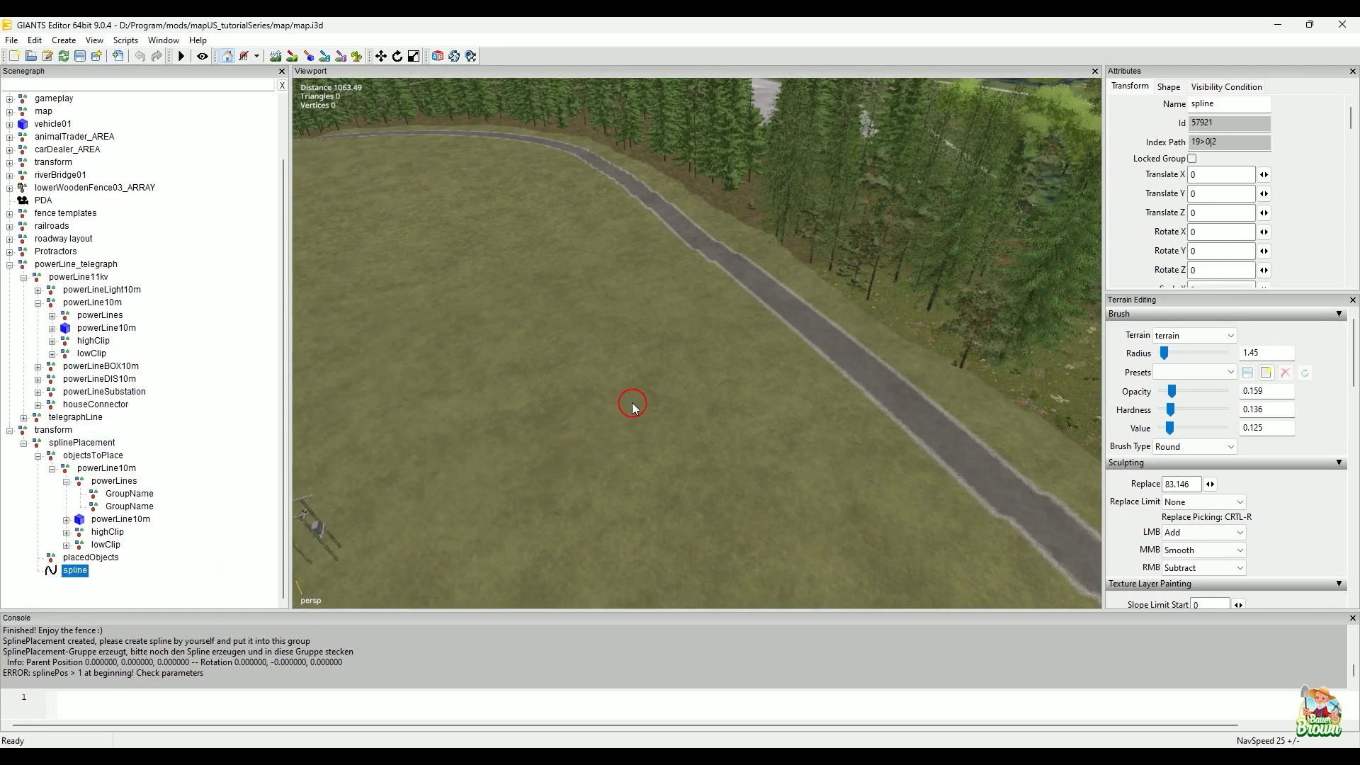
pyautogui.keyDown('alt'); pyautogui.moveTo(632, 407); pyautogui.dragTo(575, 386); pyautogui.keyUp('alt')
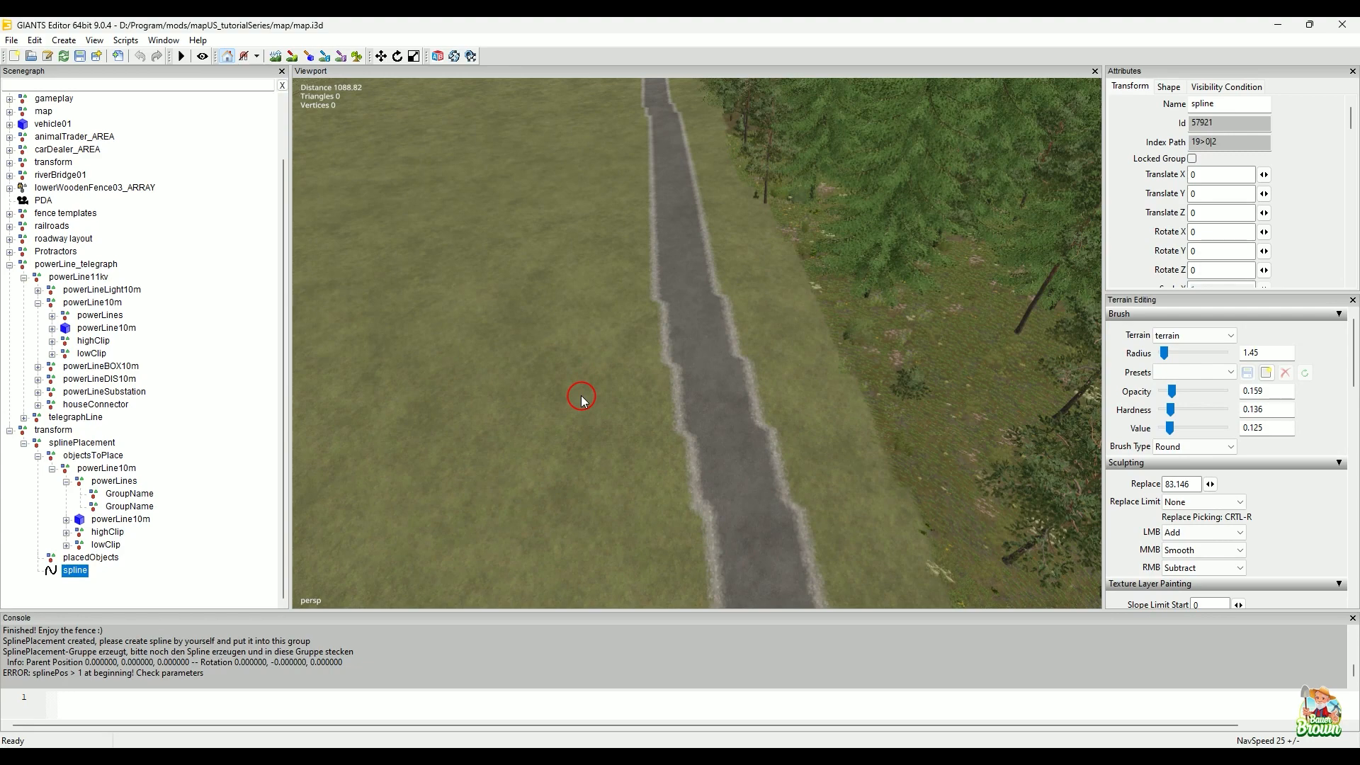
pyautogui.press('ctrl')
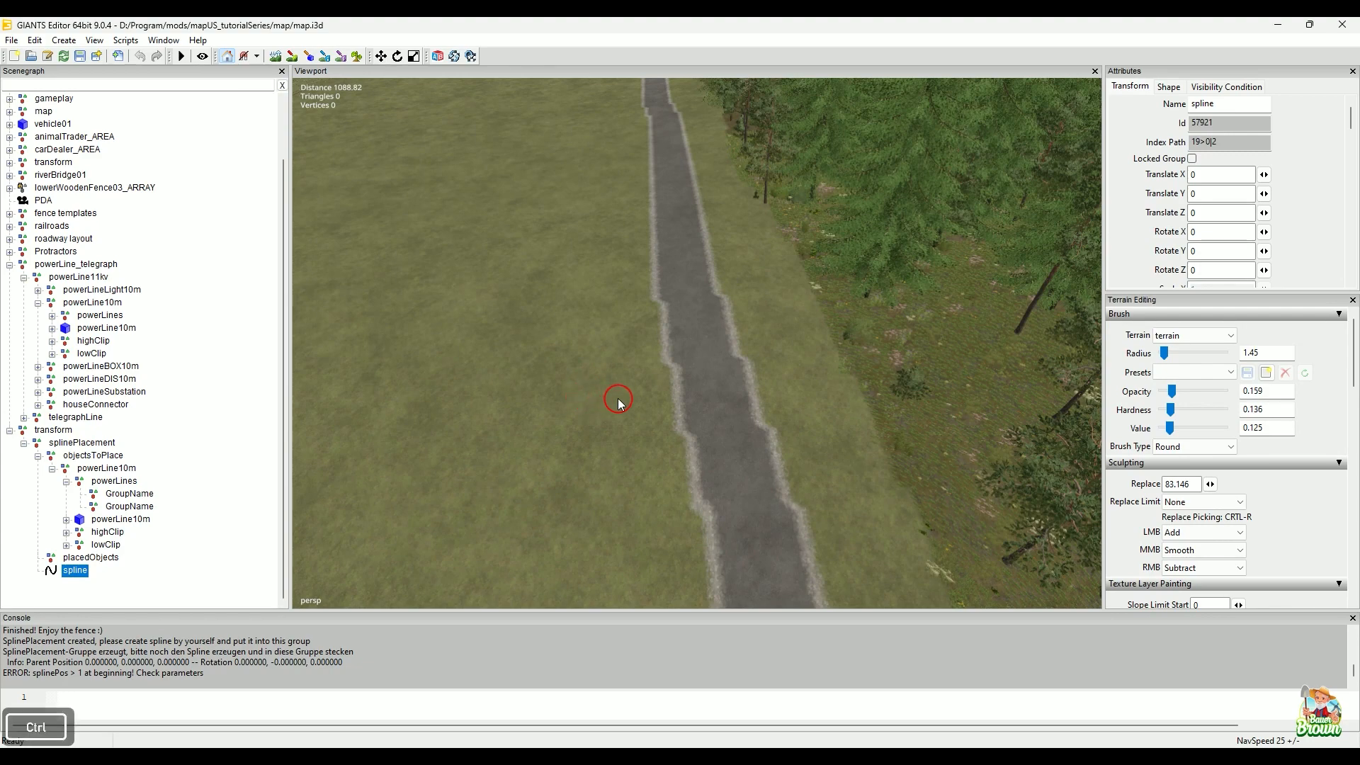
pyautogui.hotkey('ctrl', 'b')
pyautogui.keyDown('alt'); pyautogui.moveTo(498, 486); pyautogui.dragTo(597, 422, button='right'); pyautogui.keyUp('alt')
pyautogui.keyDown('alt'); pyautogui.moveTo(598, 422); pyautogui.dragTo(662, 376, button='middle'); pyautogui.keyUp('alt')
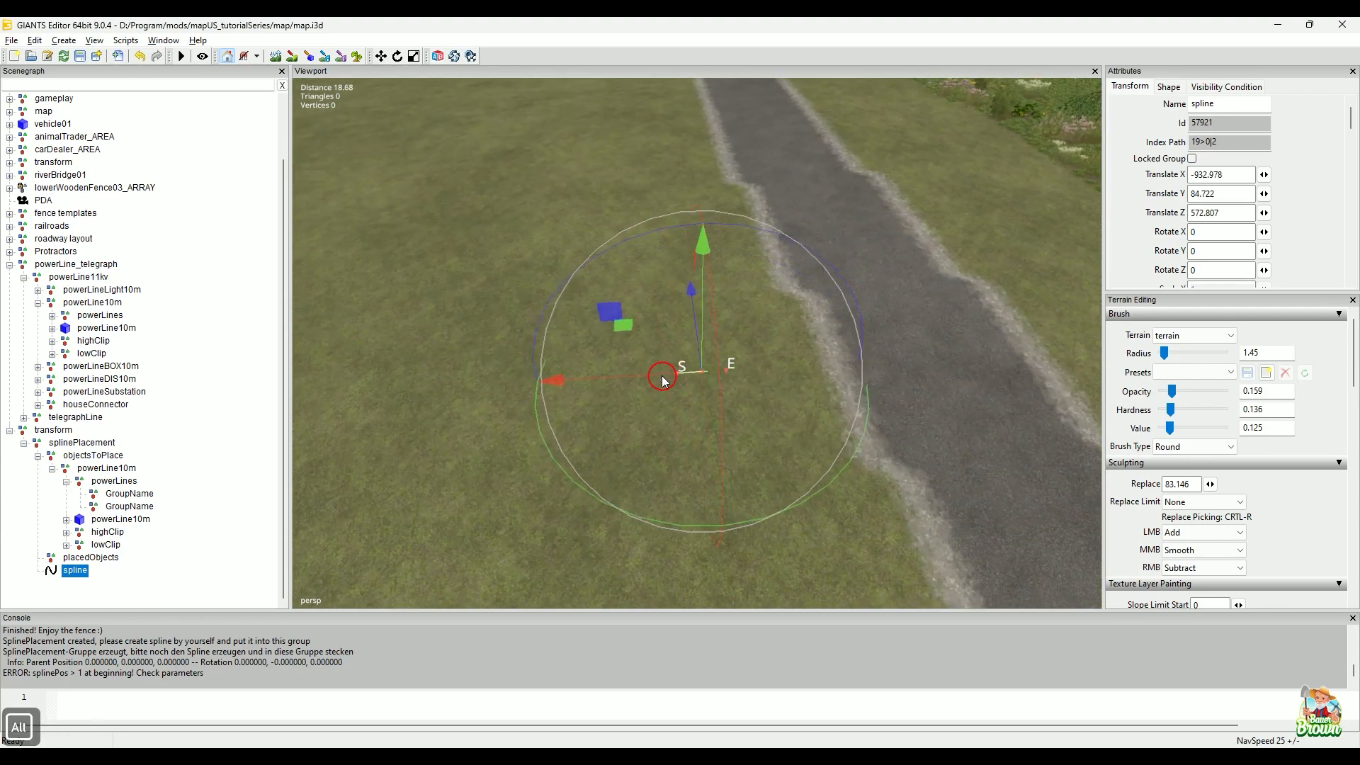
# - Extend the spline from its start point with further points running parallel to the straight stretch of road
pyautogui.keyDown('alt'); pyautogui.moveTo(618, 428); pyautogui.dragTo(700, 512, button='right'); pyautogui.keyUp('alt')
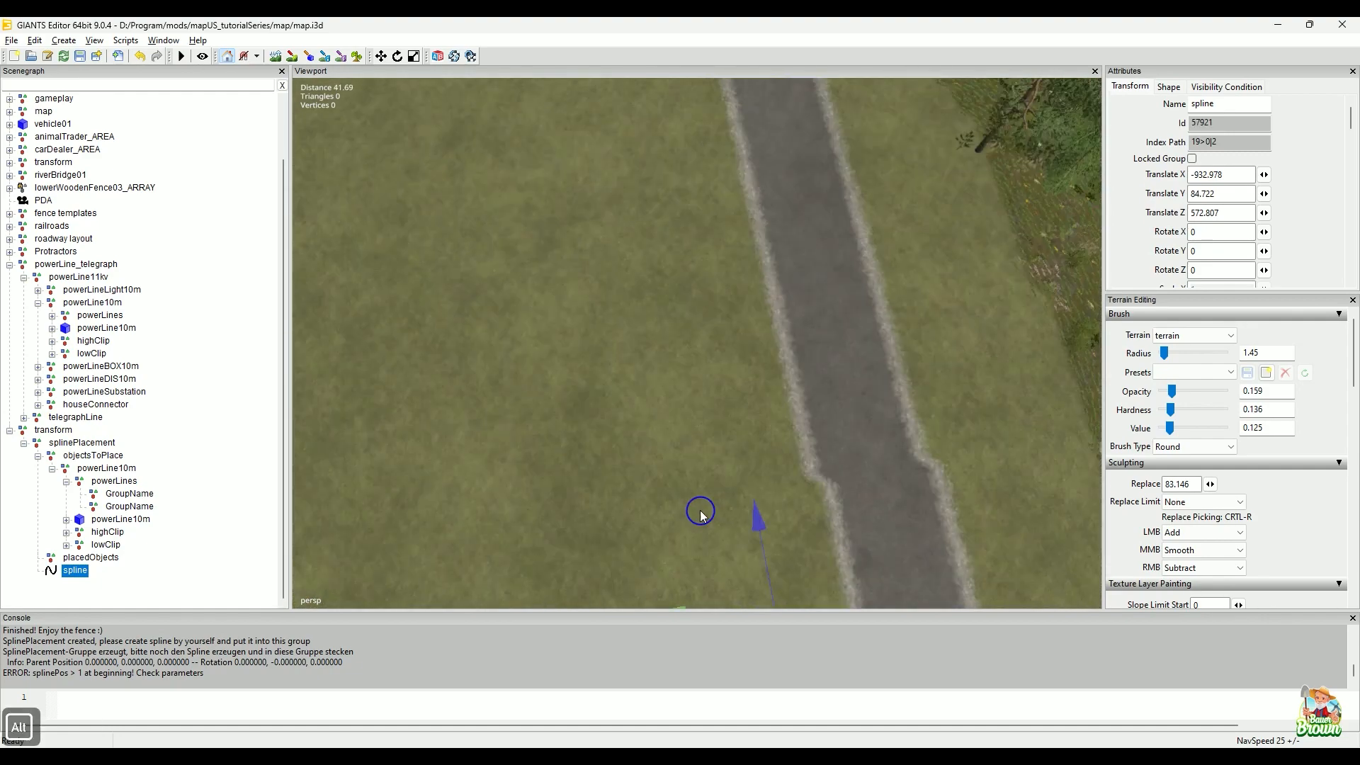
pyautogui.keyDown('alt'); pyautogui.moveTo(701, 512); pyautogui.dragTo(614, 429); pyautogui.keyUp('alt')
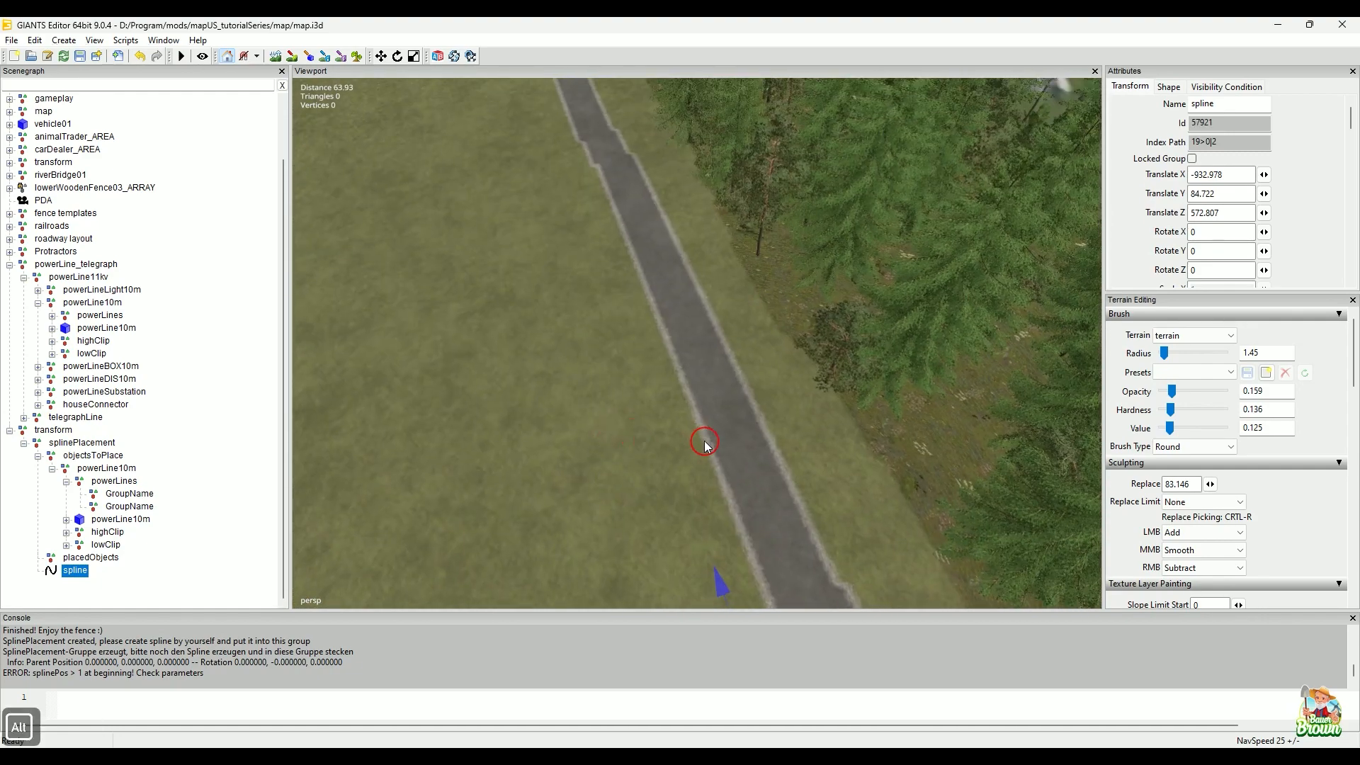
pyautogui.hotkey('ctrl', 'b')
pyautogui.click(684, 474)
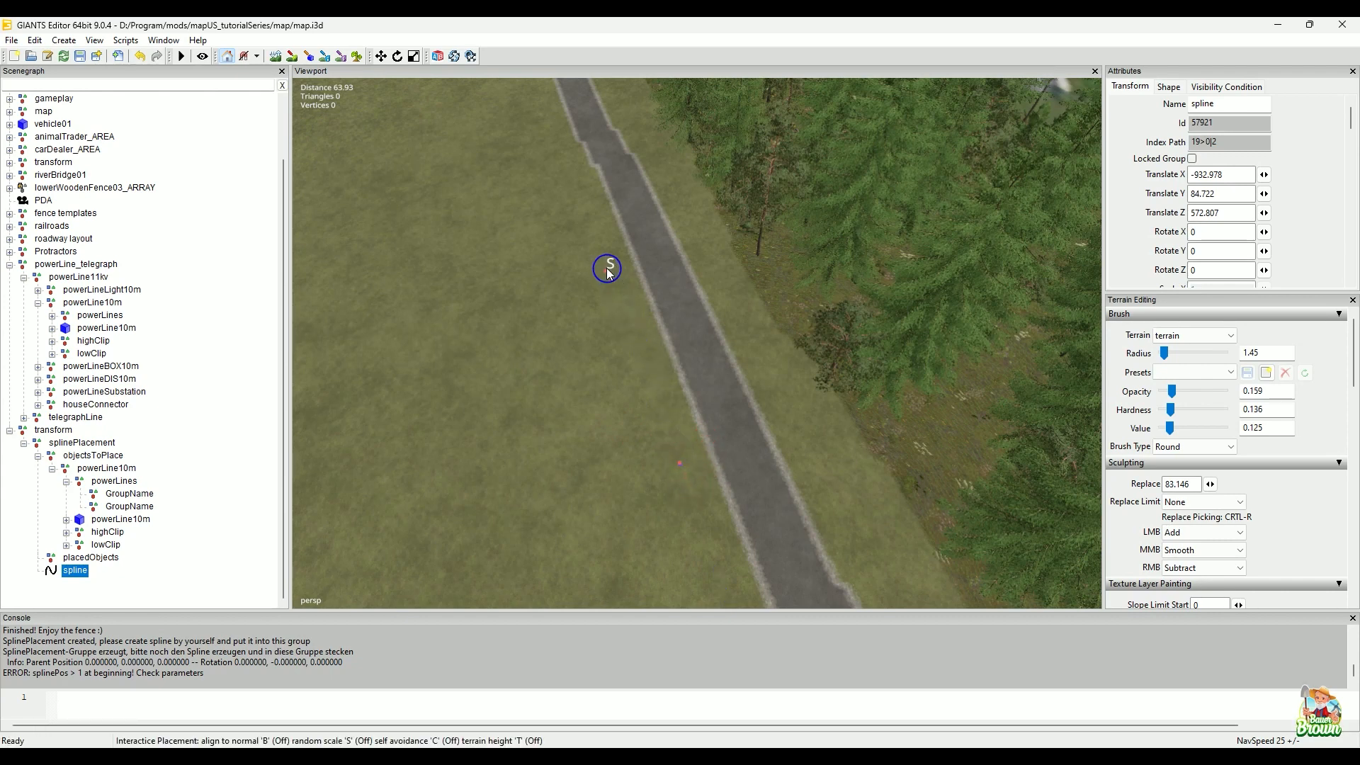
pyautogui.moveTo(599, 245)
pyautogui.mouseDown()
pyautogui.moveTo(568, 151)
pyautogui.moveTo(656, 404)
pyautogui.moveTo(904, 435)
pyautogui.mouseUp()
# - Delete the surplus control point at the end (E) of the spline
pyautogui.keyDown('alt'); pyautogui.moveTo(904, 434); pyautogui.dragTo(840, 377, button='right'); pyautogui.keyUp('alt')
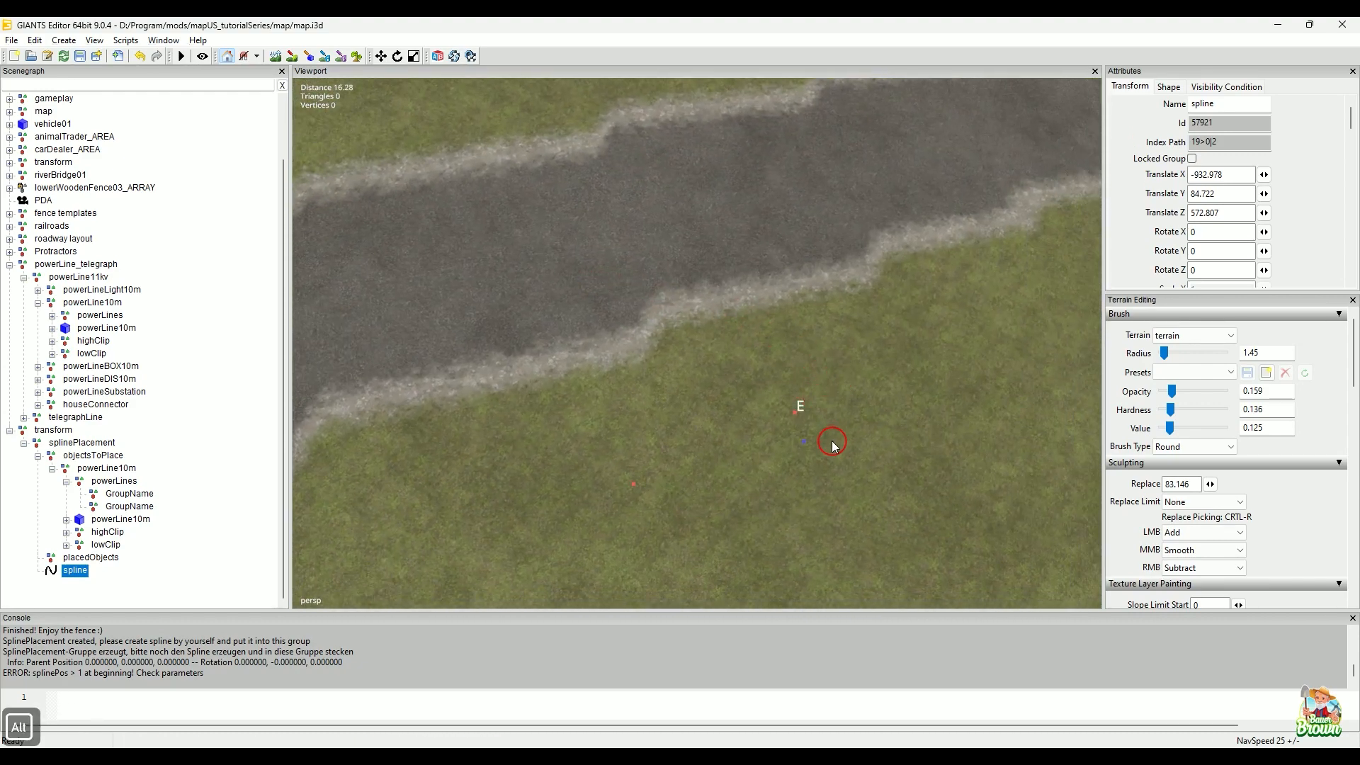
pyautogui.click(805, 408)
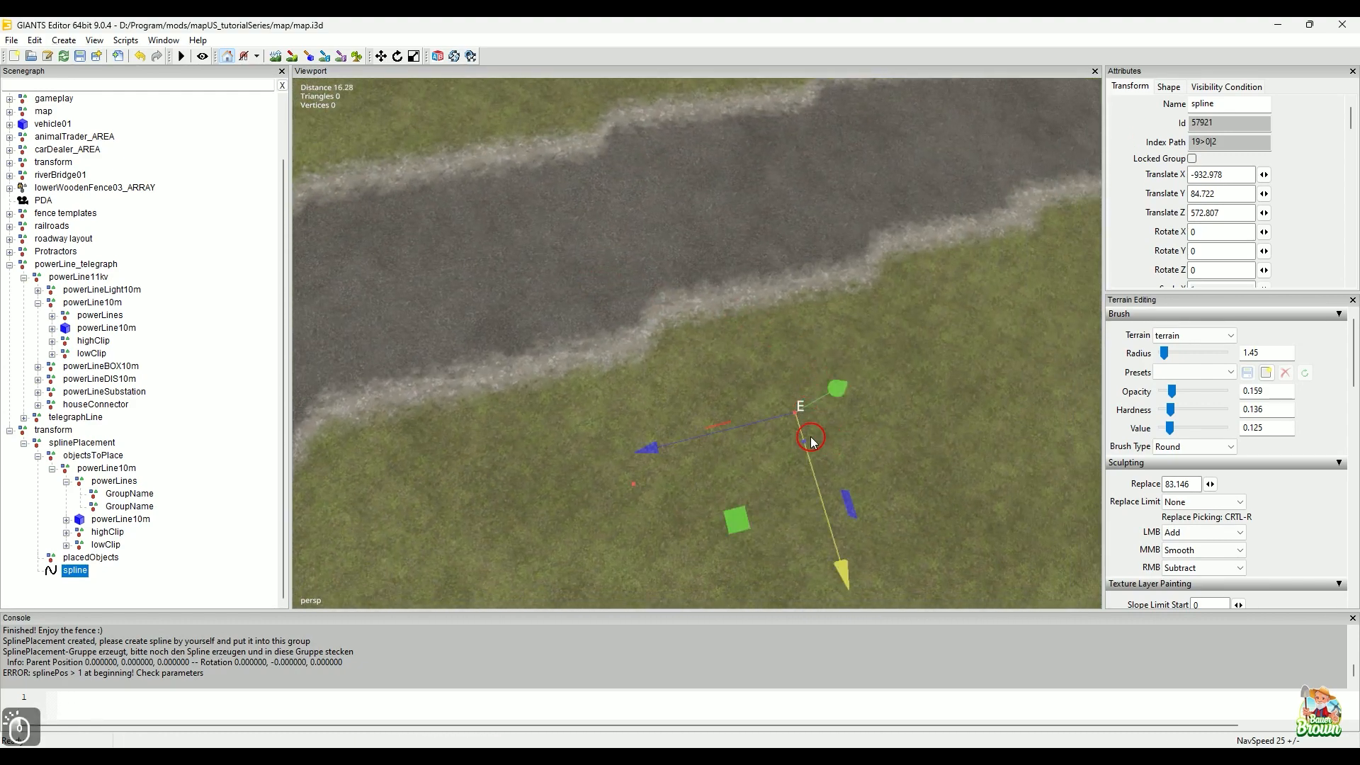
pyautogui.press('Delete')
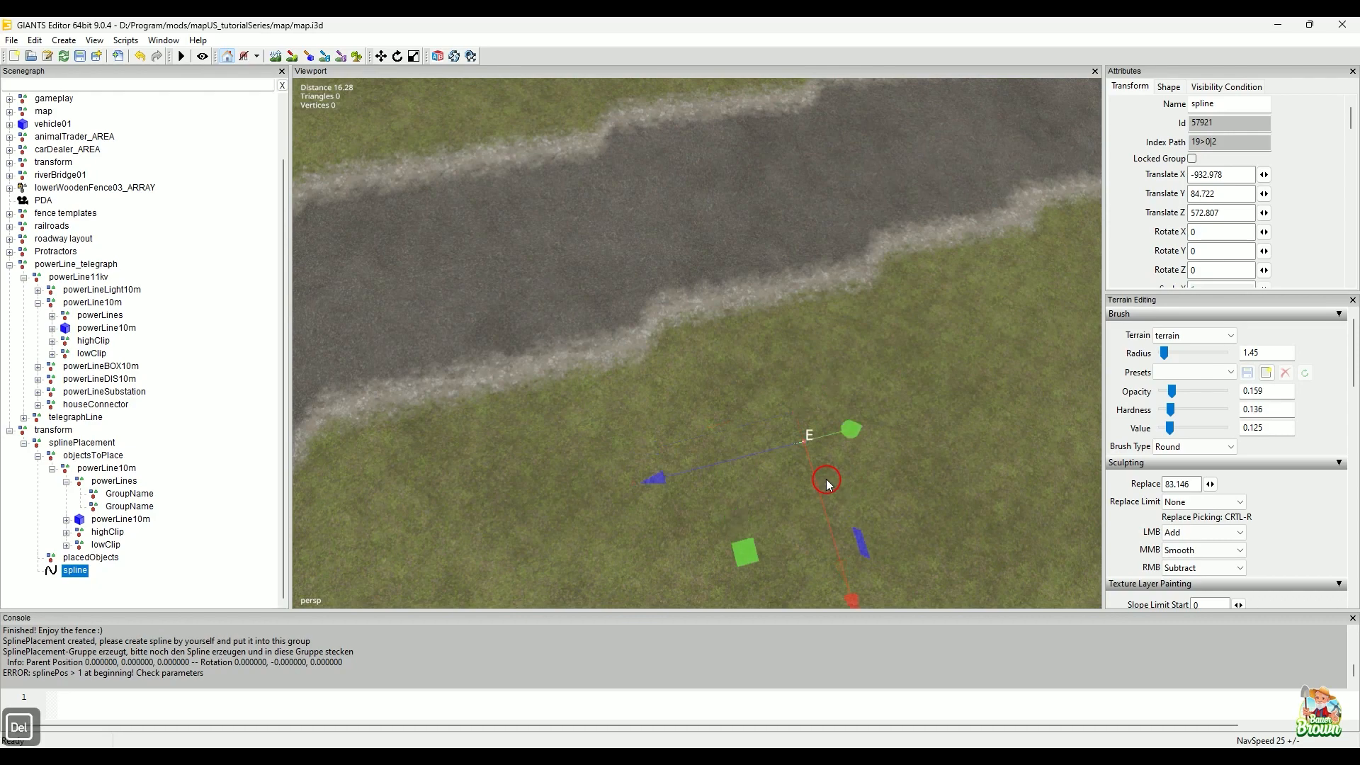
# - Select the start point (S) of the spline beside the road
pyautogui.keyDown('alt'); pyautogui.moveTo(898, 459); pyautogui.dragTo(586, 425, button='right'); pyautogui.keyUp('alt')
pyautogui.keyDown('alt'); pyautogui.moveTo(585, 425); pyautogui.dragTo(970, 388, button='middle'); pyautogui.keyUp('alt')
pyautogui.keyDown('alt'); pyautogui.moveTo(971, 388); pyautogui.dragTo(780, 390, button='right'); pyautogui.keyUp('alt')
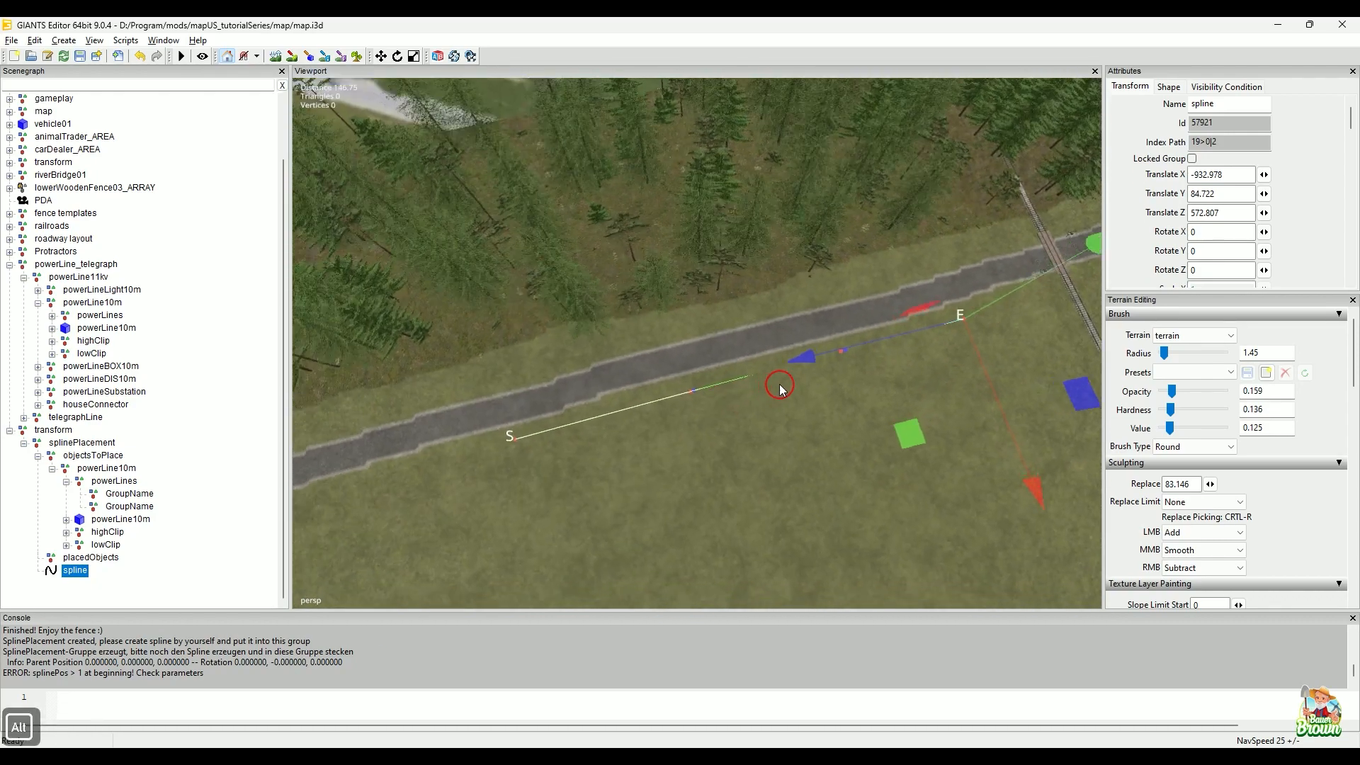
pyautogui.keyDown('alt'); pyautogui.moveTo(780, 385); pyautogui.dragTo(848, 352, button='middle'); pyautogui.keyUp('alt')
pyautogui.click(597, 418)
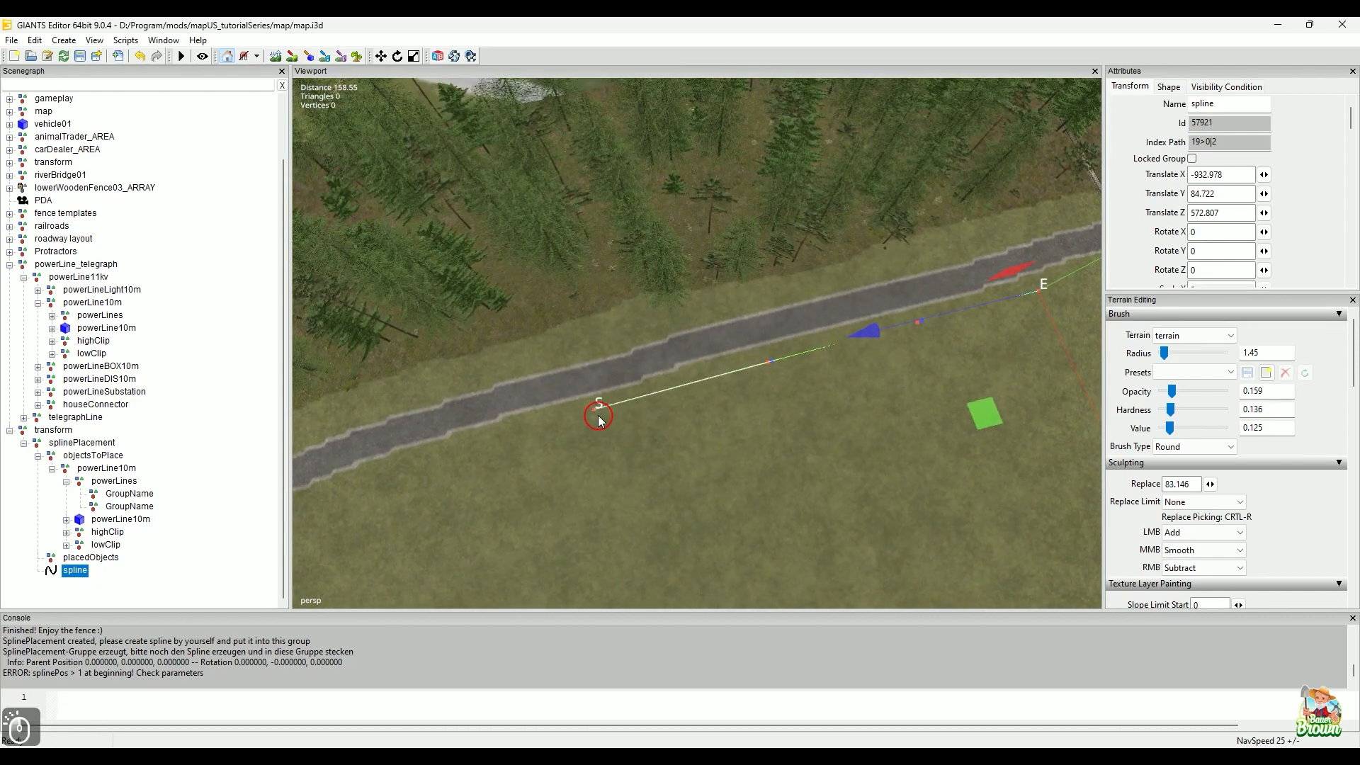
pyautogui.click(595, 409)
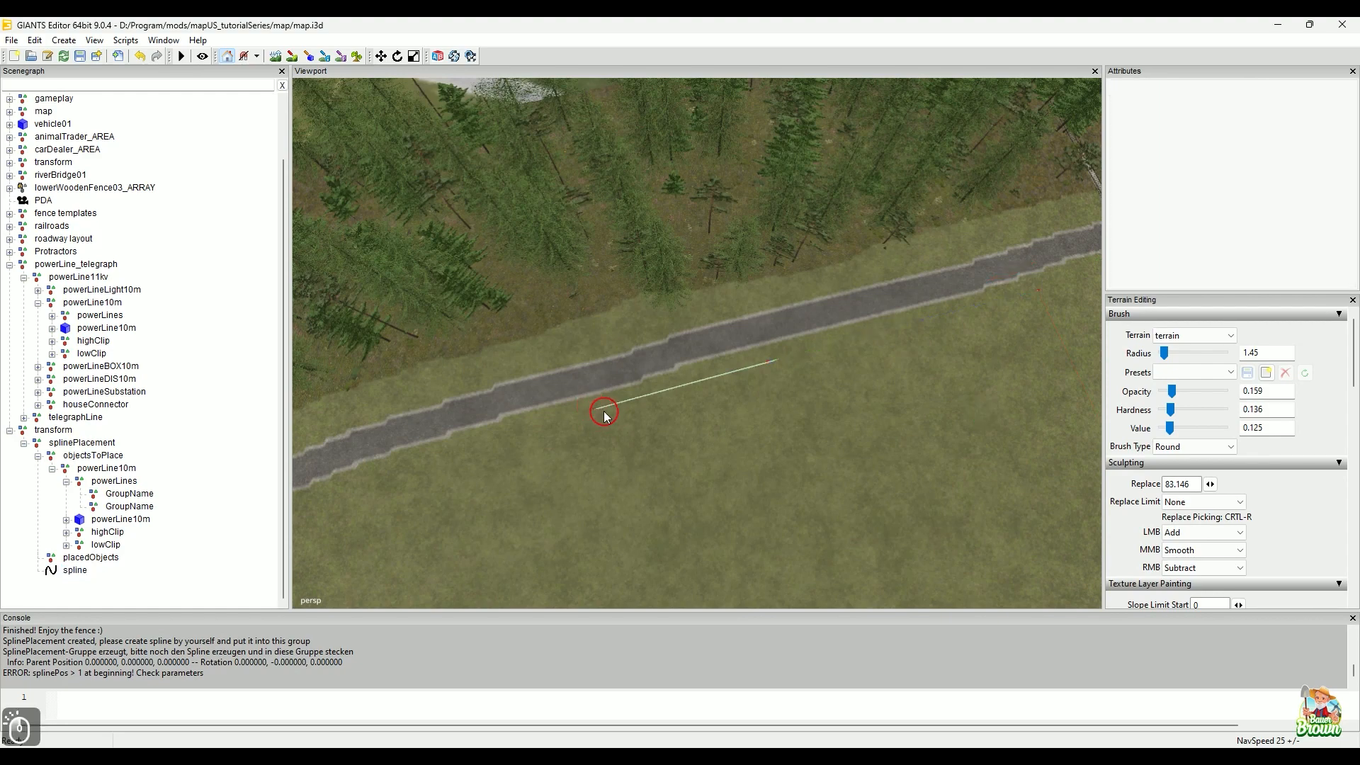
pyautogui.keyDown('alt'); pyautogui.moveTo(604, 414); pyautogui.dragTo(815, 430); pyautogui.keyUp('alt')
pyautogui.keyDown('alt'); pyautogui.moveTo(474, 428); pyautogui.dragTo(713, 322, button='right'); pyautogui.keyUp('alt')
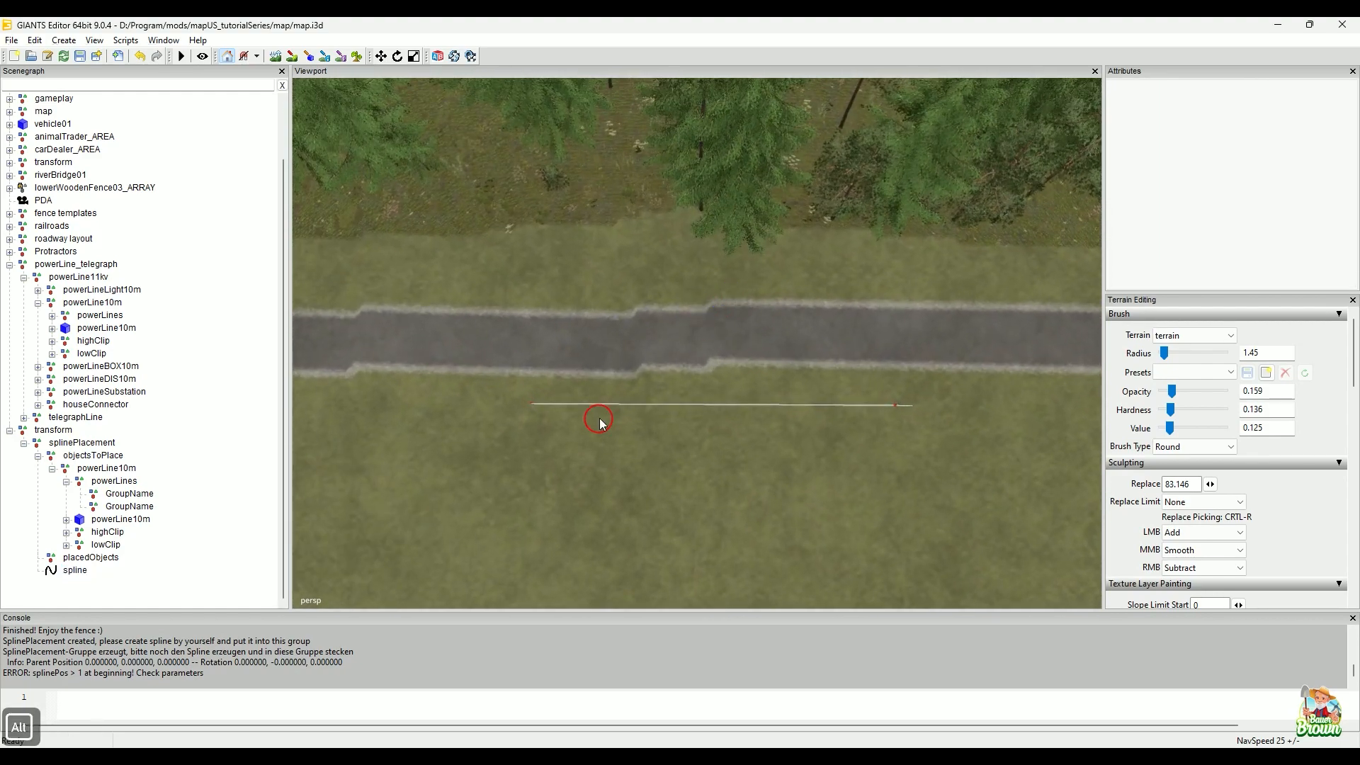
pyautogui.click(522, 399)
# - Extend the spline from its start point by placing points on the grass along the inside of the first road bend
pyautogui.keyDown('alt'); pyautogui.moveTo(522, 399); pyautogui.dragTo(743, 450, button='middle'); pyautogui.keyUp('alt')
pyautogui.keyDown('alt'); pyautogui.moveTo(743, 447); pyautogui.dragTo(623, 464, button='right'); pyautogui.keyUp('alt')
pyautogui.keyDown('alt'); pyautogui.moveTo(624, 464); pyautogui.dragTo(756, 452, button='middle'); pyautogui.keyUp('alt')
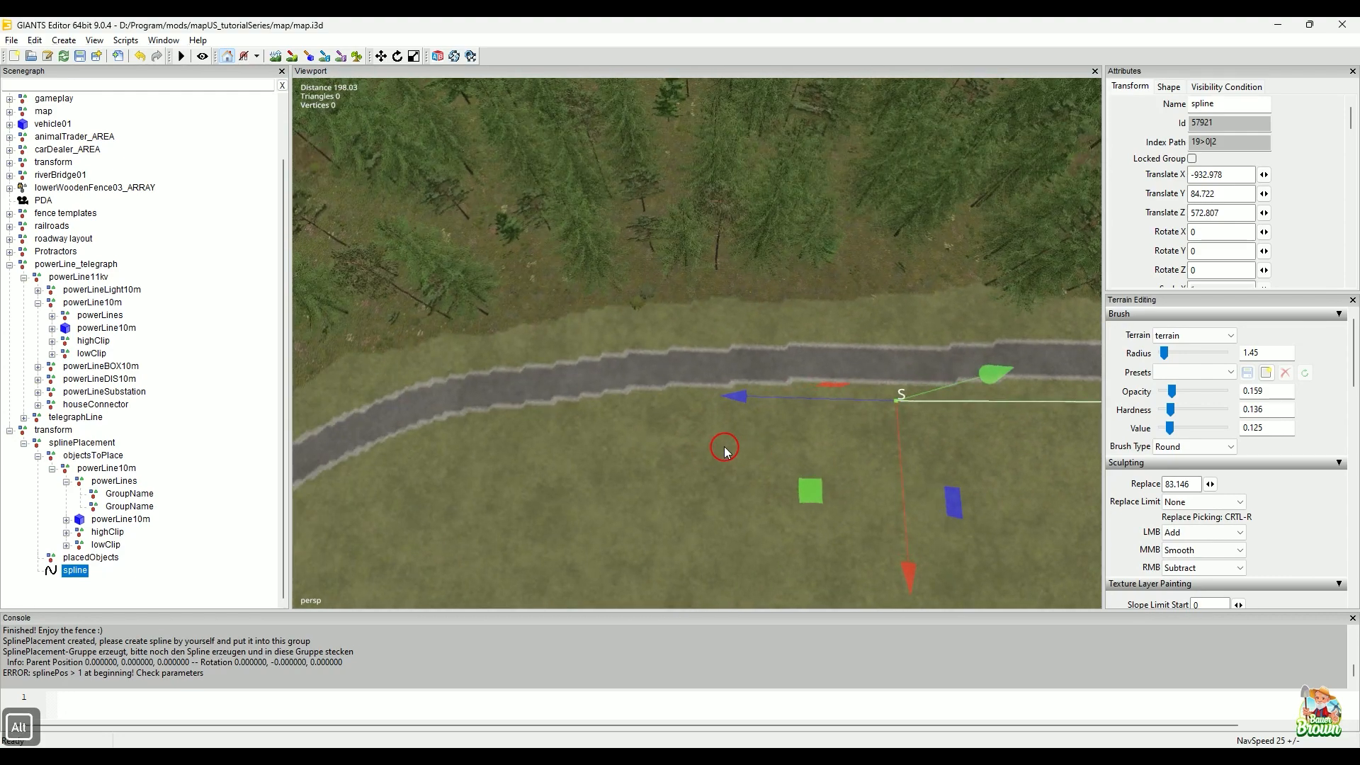
pyautogui.keyDown('alt'); pyautogui.moveTo(789, 444); pyautogui.dragTo(325, 444, button='right'); pyautogui.keyUp('alt')
pyautogui.keyDown('alt'); pyautogui.moveTo(711, 399); pyautogui.dragTo(824, 484); pyautogui.keyUp('alt')
pyautogui.hotkey('ctrl', 'b')
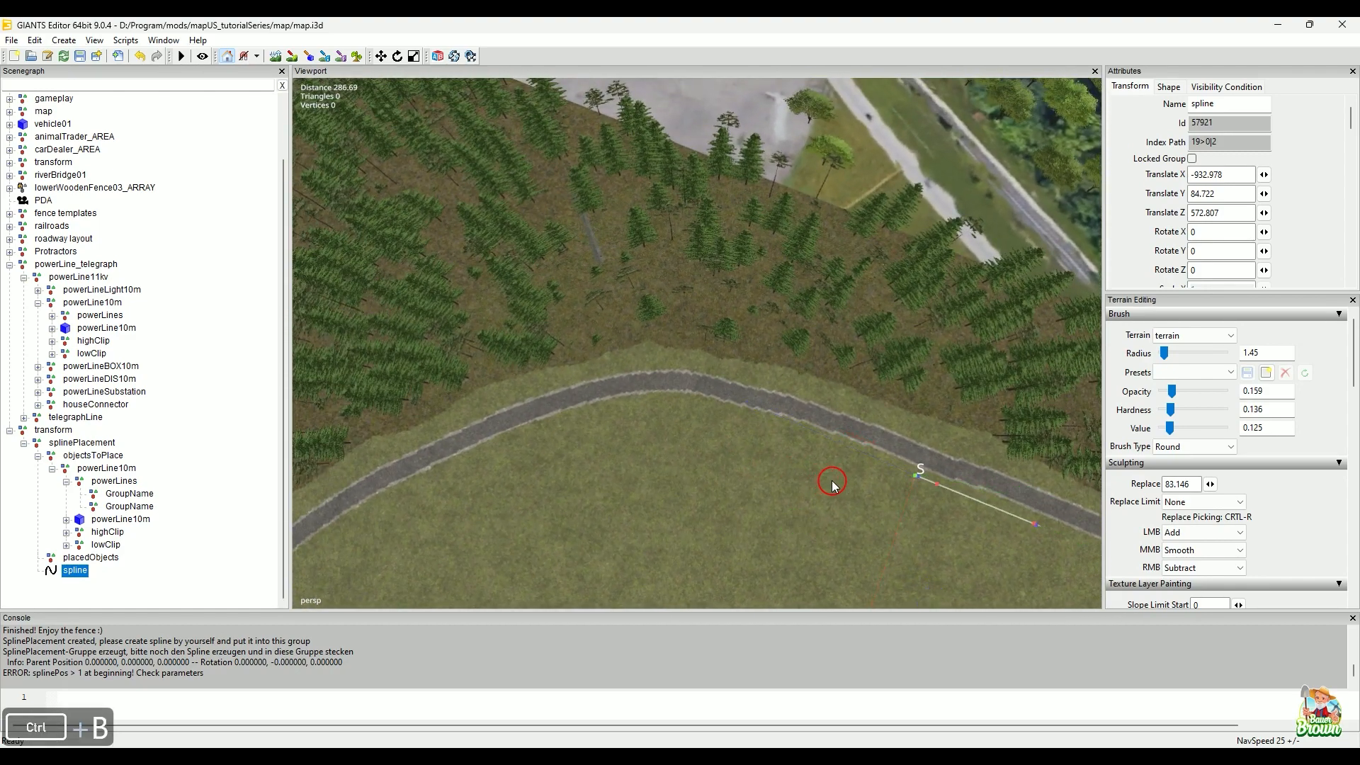
pyautogui.moveTo(806, 438); pyautogui.dragTo(660, 407)
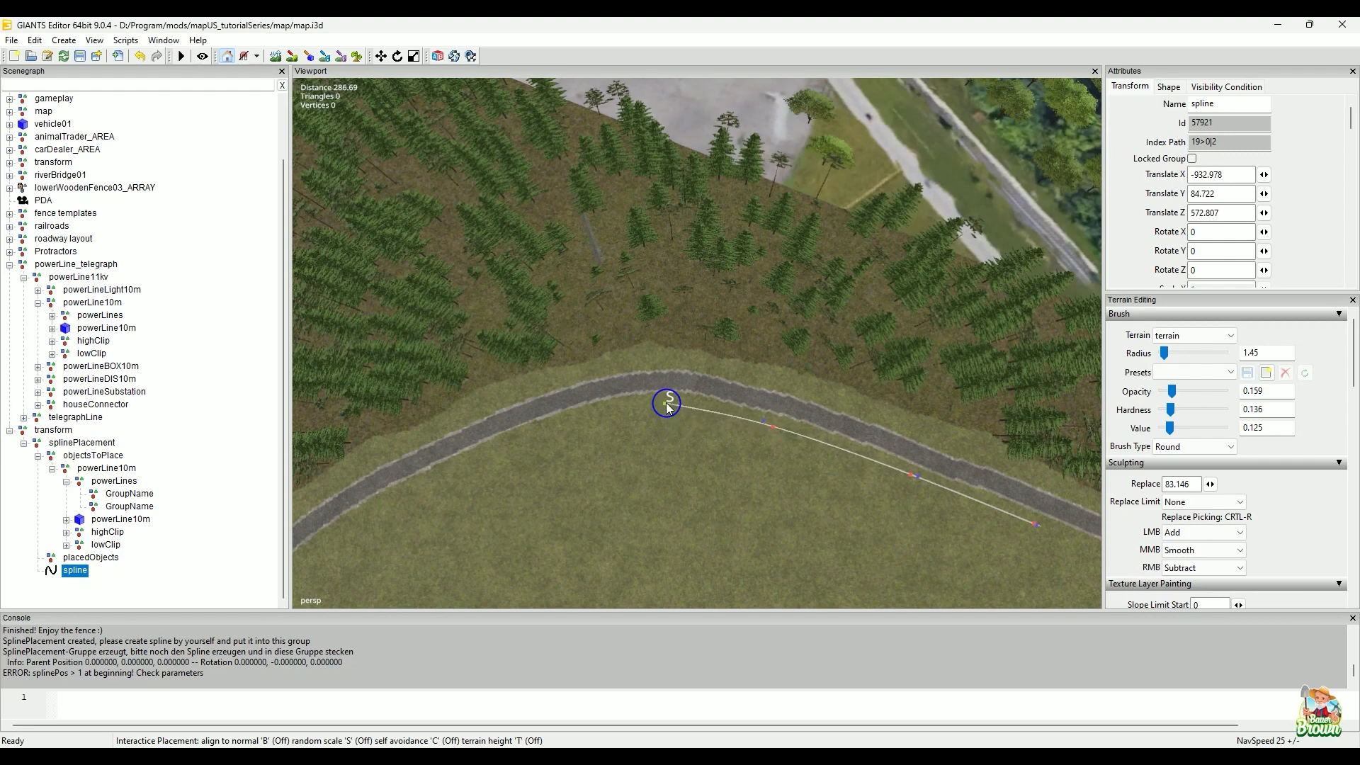
pyautogui.click(549, 431)
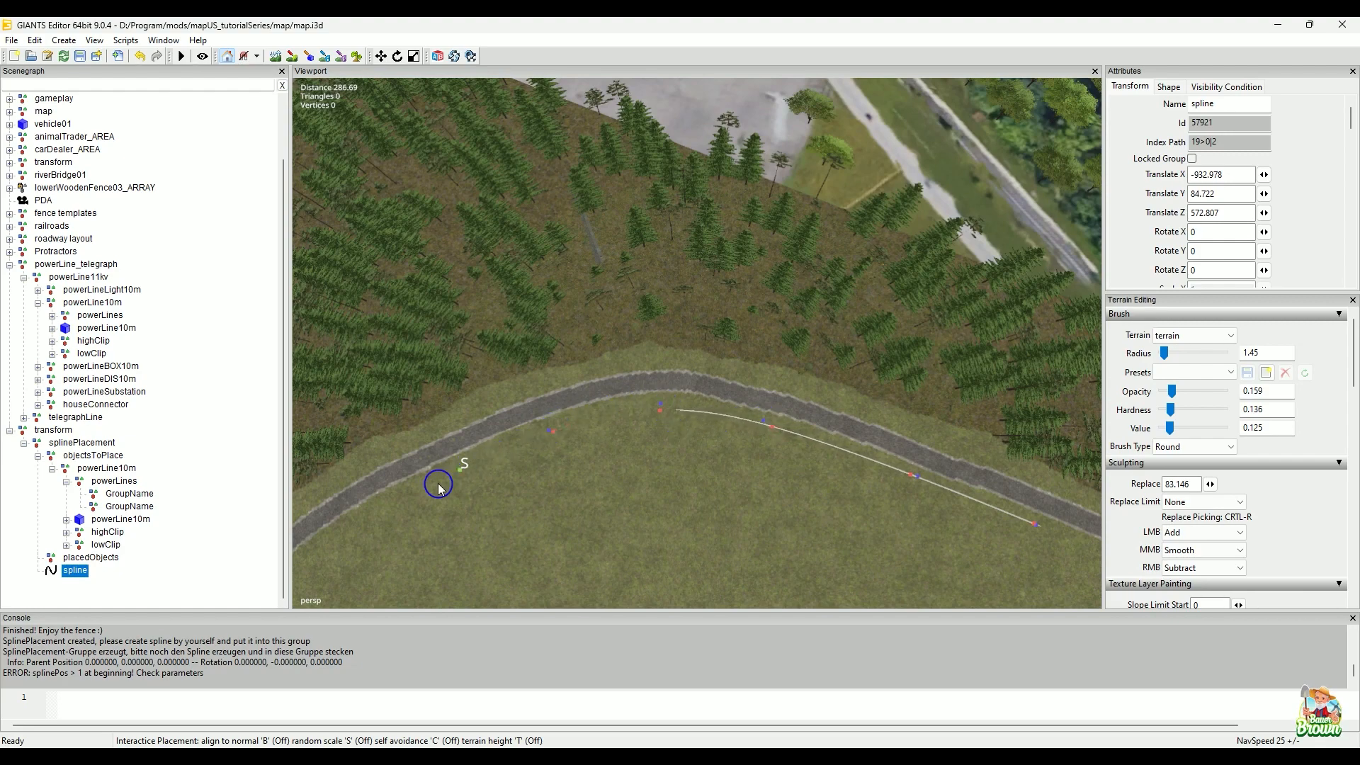
pyautogui.click(394, 507)
pyautogui.click(333, 541)
# - Continue the spline around the rest of the curve with evenly spaced points along the inner road edge, and end the placement
pyautogui.keyDown('alt'); pyautogui.moveTo(776, 455); pyautogui.dragTo(613, 356); pyautogui.keyUp('alt')
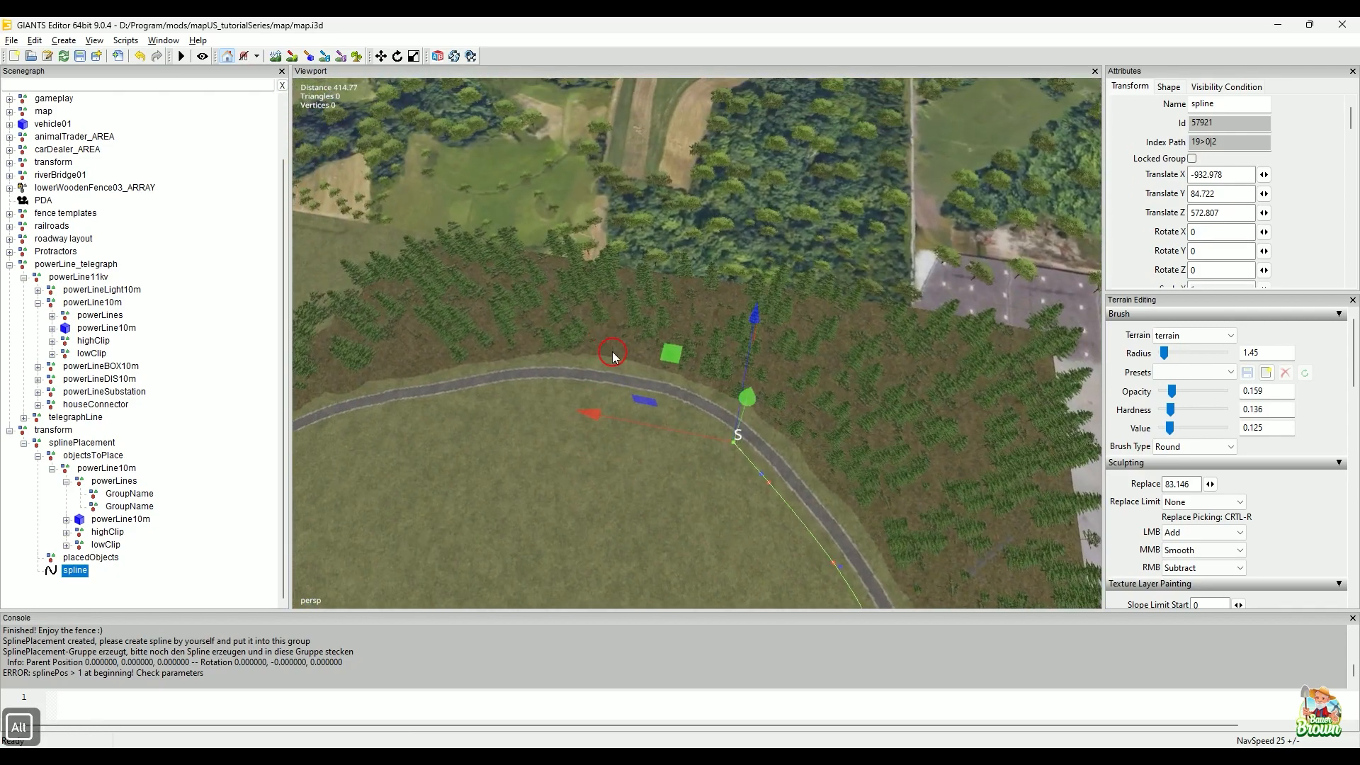
pyautogui.keyDown('alt'); pyautogui.moveTo(613, 356); pyautogui.dragTo(853, 348, button='middle'); pyautogui.keyUp('alt')
pyautogui.keyDown('alt'); pyautogui.moveTo(853, 347); pyautogui.dragTo(395, 464, button='right'); pyautogui.keyUp('alt')
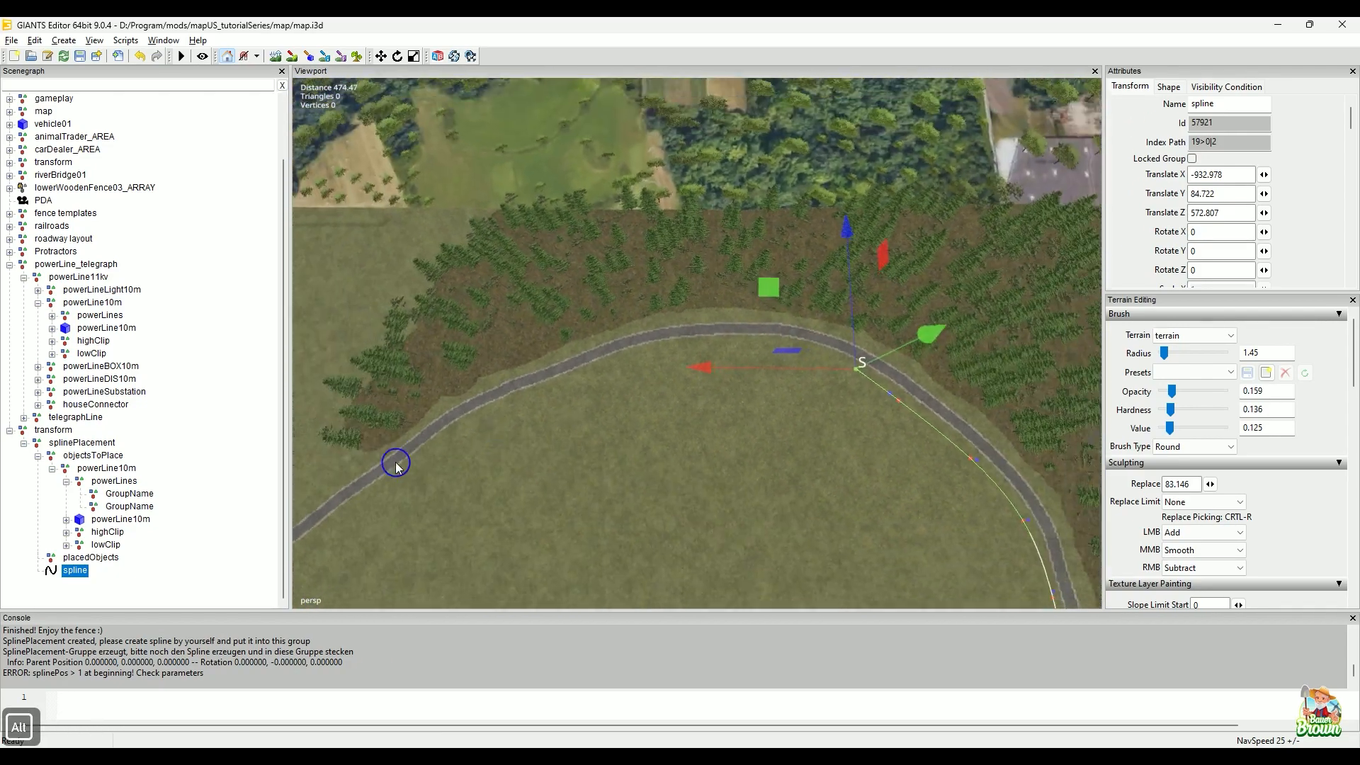
pyautogui.keyDown('alt'); pyautogui.moveTo(708, 431); pyautogui.dragTo(582, 454); pyautogui.keyUp('alt')
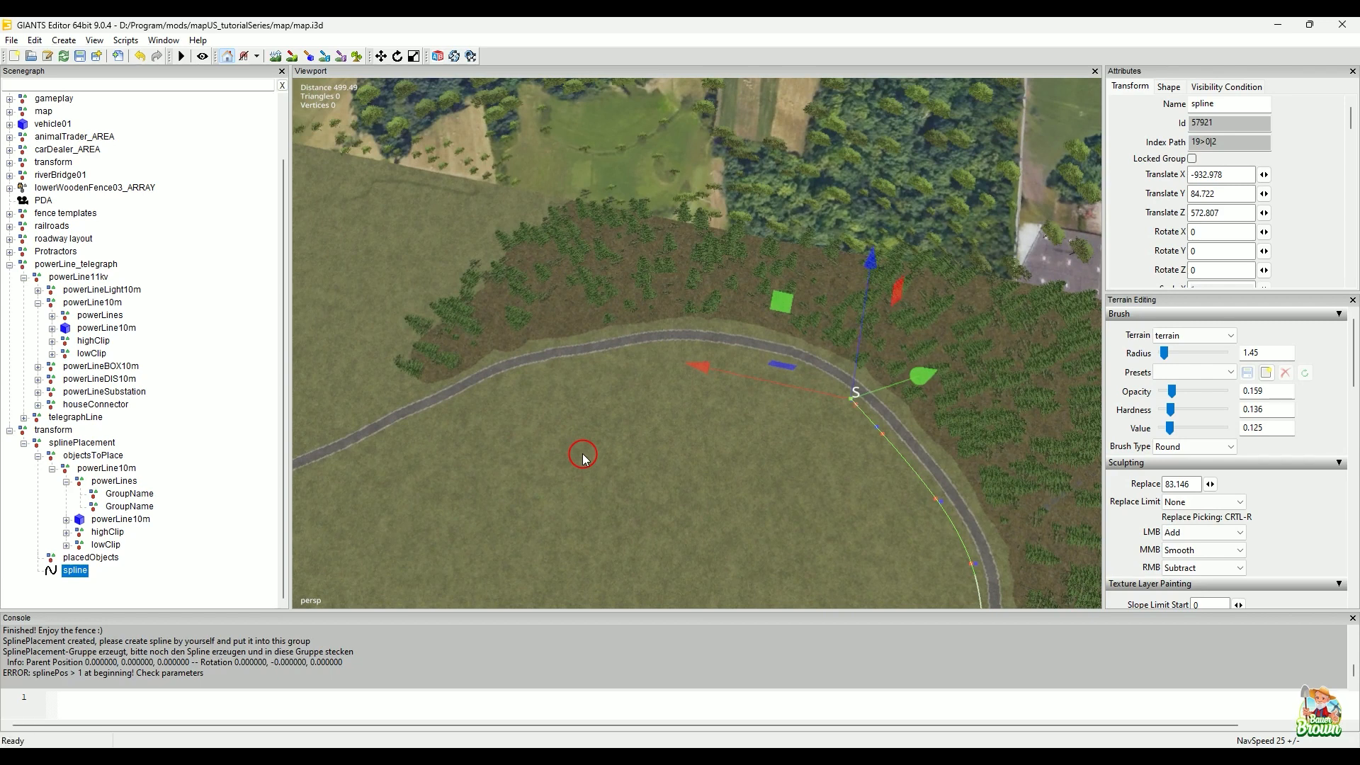
pyautogui.hotkey('ctrl', 'b')
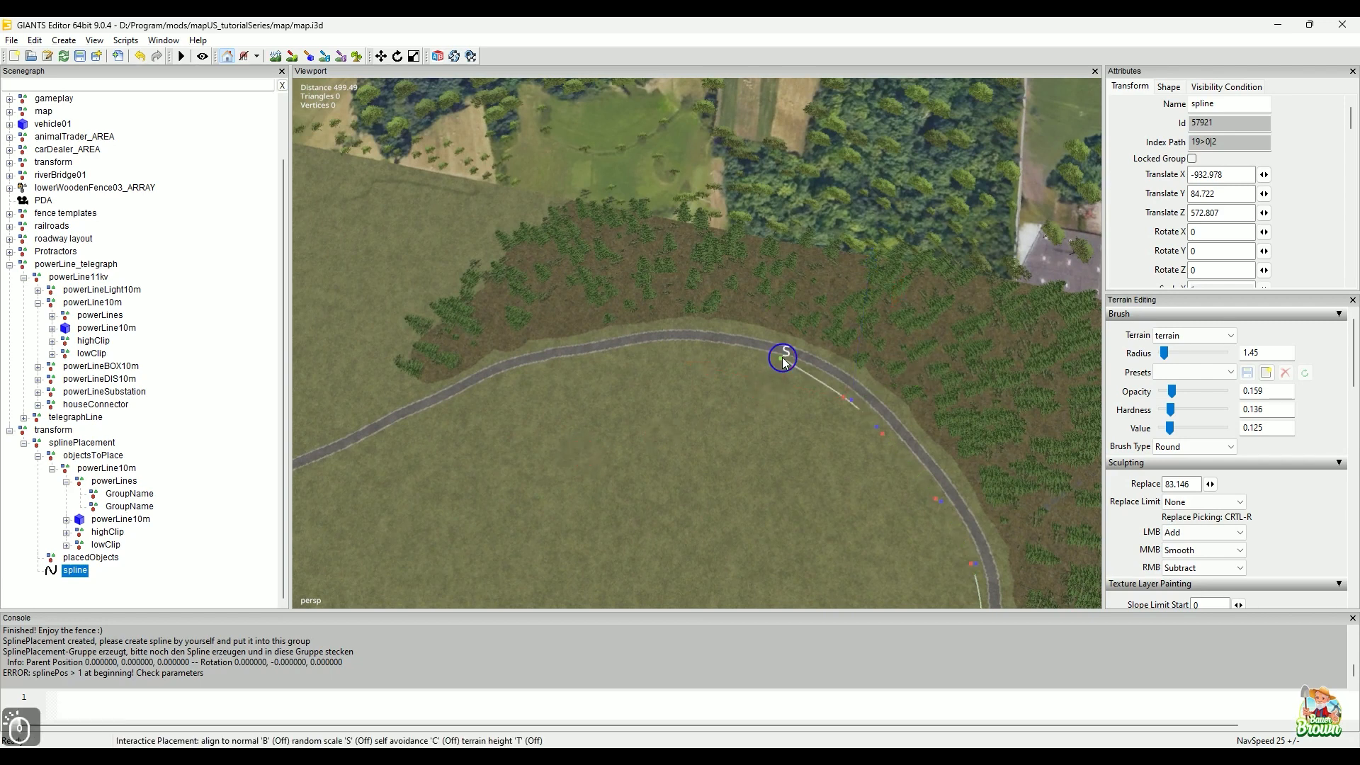
pyautogui.click(775, 358)
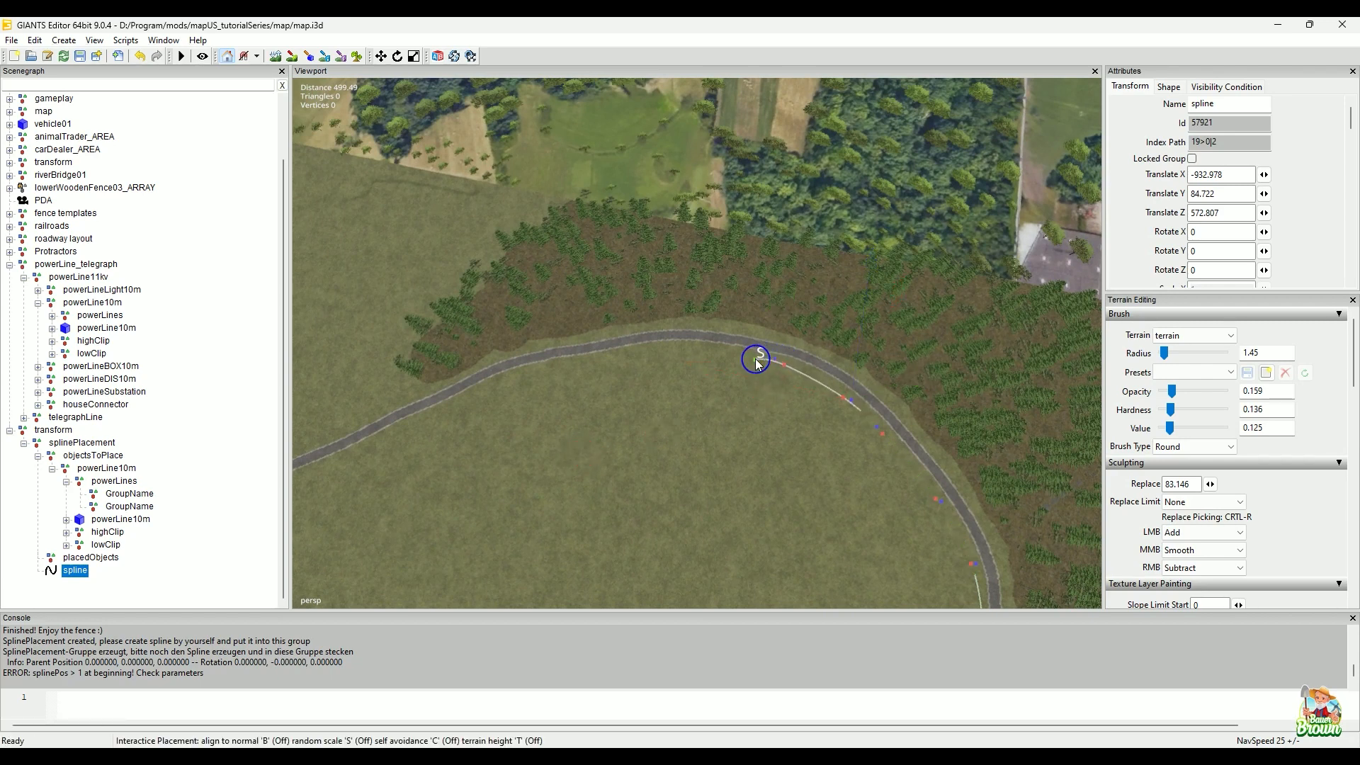
pyautogui.click(677, 352)
pyautogui.click(592, 363)
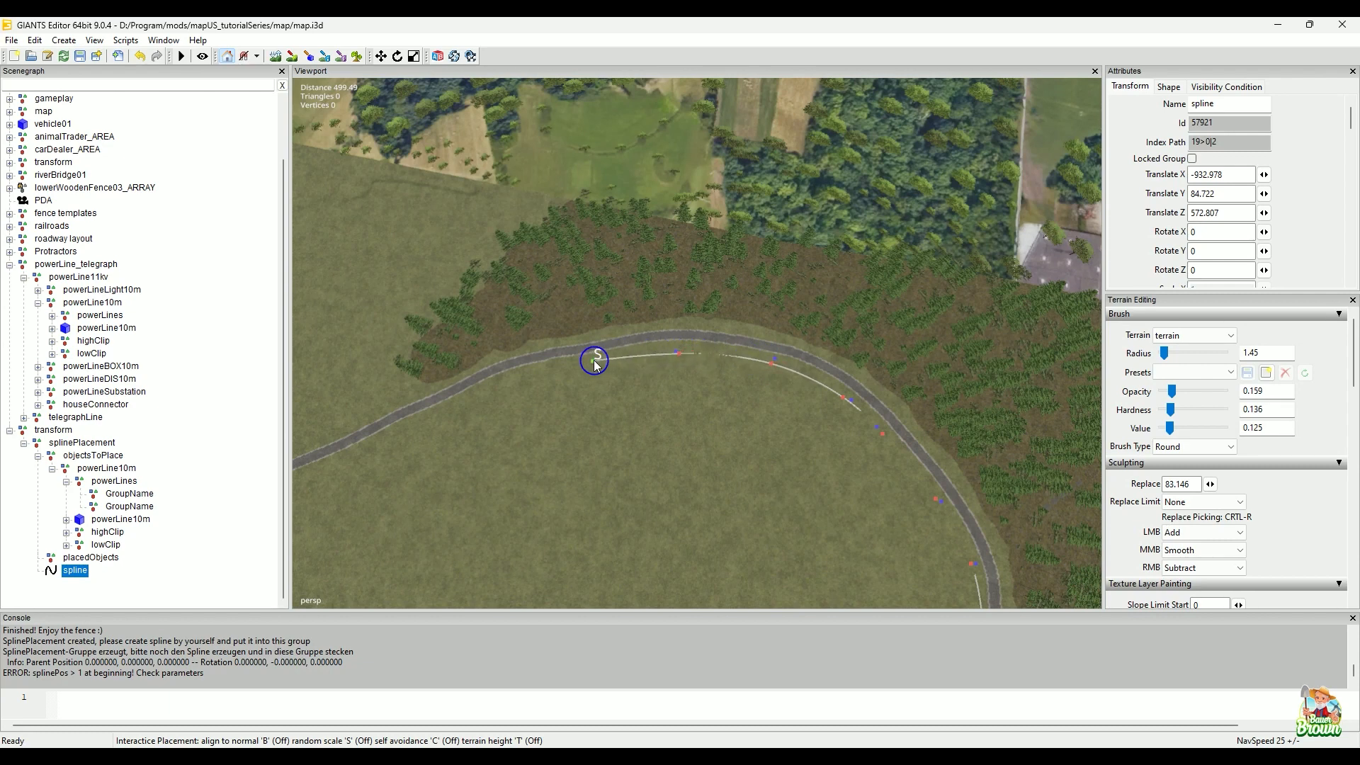
pyautogui.click(503, 388)
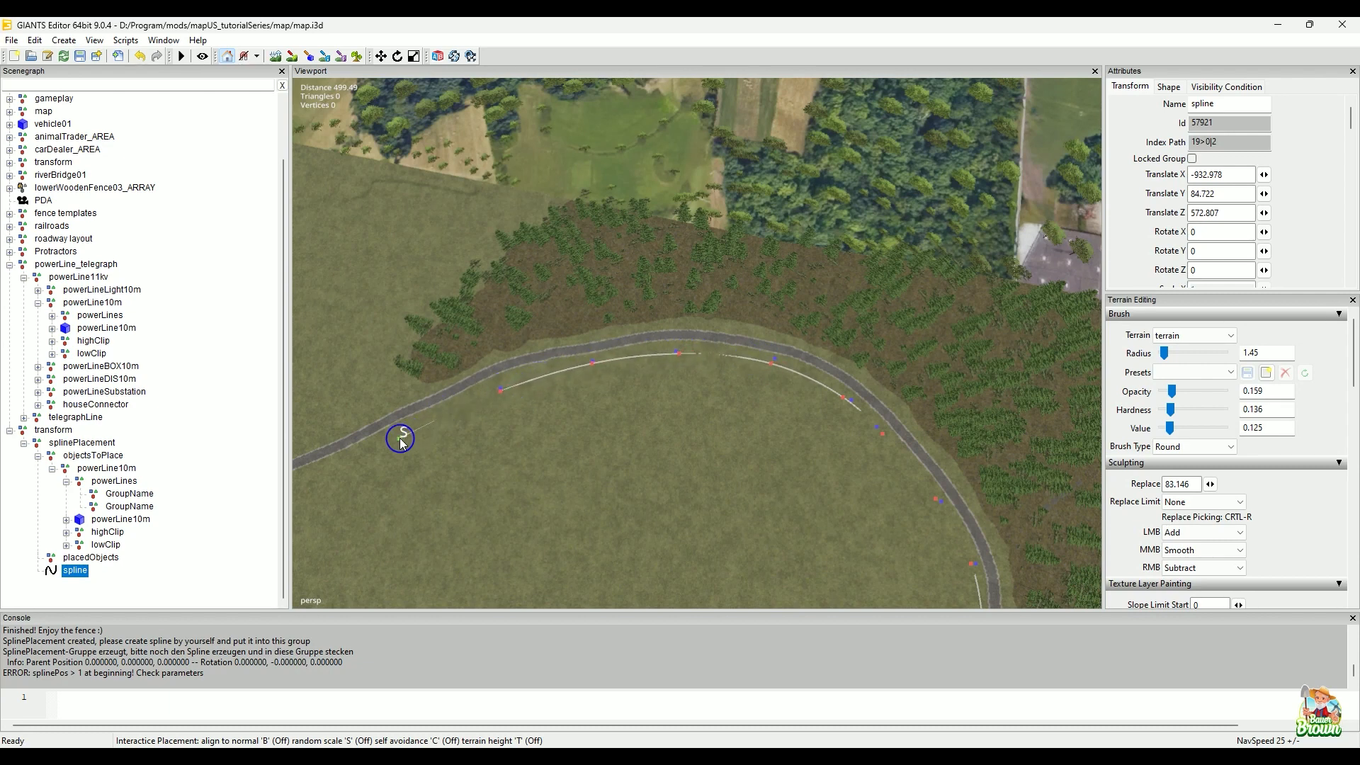
pyautogui.rightClick(304, 480)
# - Run the Spline Placement Execute script on the splinePlacement group to place the power poles along the spline
pyautogui.keyDown('alt'); pyautogui.moveTo(810, 422); pyautogui.dragTo(668, 222); pyautogui.keyUp('alt')
pyautogui.keyDown('alt'); pyautogui.moveTo(561, 464); pyautogui.dragTo(737, 264, button='right'); pyautogui.keyUp('alt')
pyautogui.moveTo(737, 264)
pyautogui.keyDown('alt'); pyautogui.mouseDown()
pyautogui.moveTo(695, 391)
pyautogui.moveTo(725, 255)
pyautogui.mouseUp(); pyautogui.keyUp('alt')
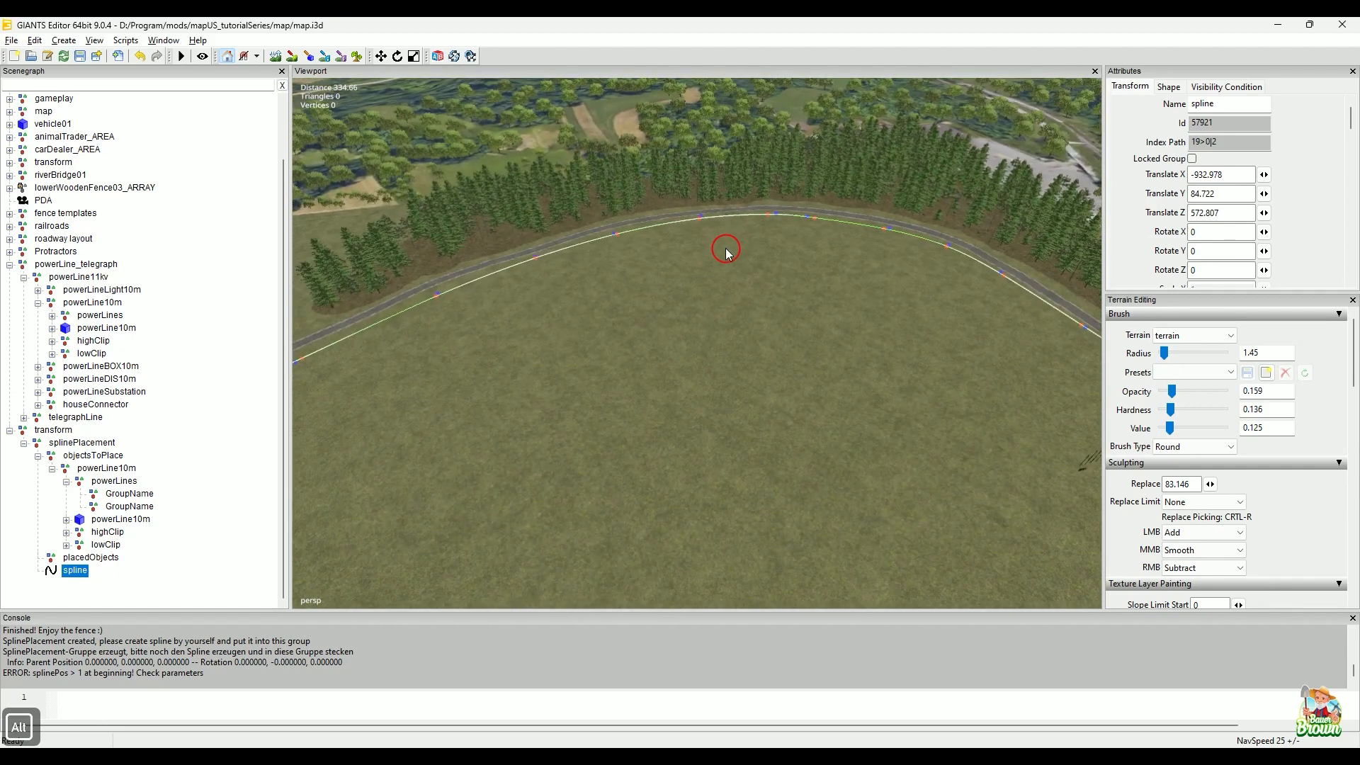
pyautogui.keyDown('alt'); pyautogui.moveTo(751, 328); pyautogui.dragTo(700, 432, button='right'); pyautogui.keyUp('alt')
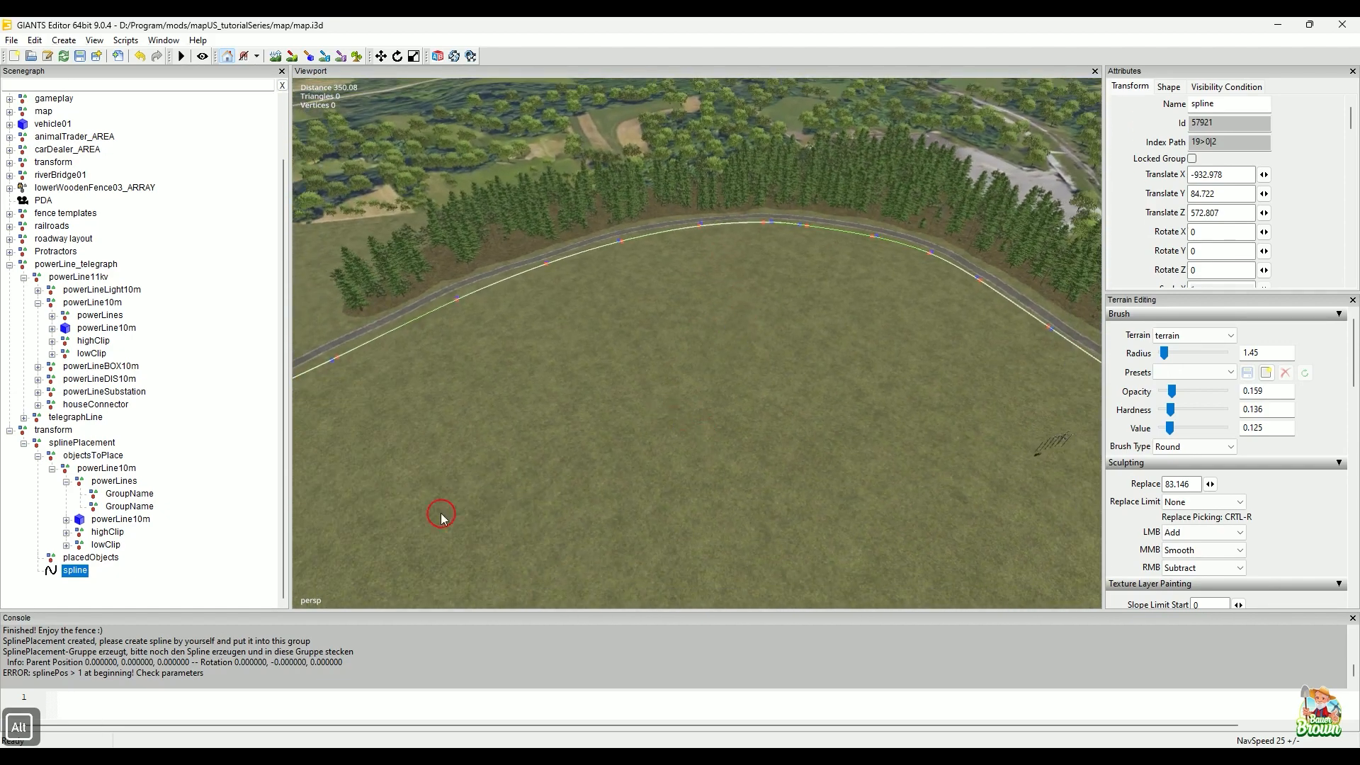
pyautogui.click(85, 446)
pyautogui.keyDown('alt'); pyautogui.moveTo(718, 352); pyautogui.dragTo(611, 478); pyautogui.keyUp('alt')
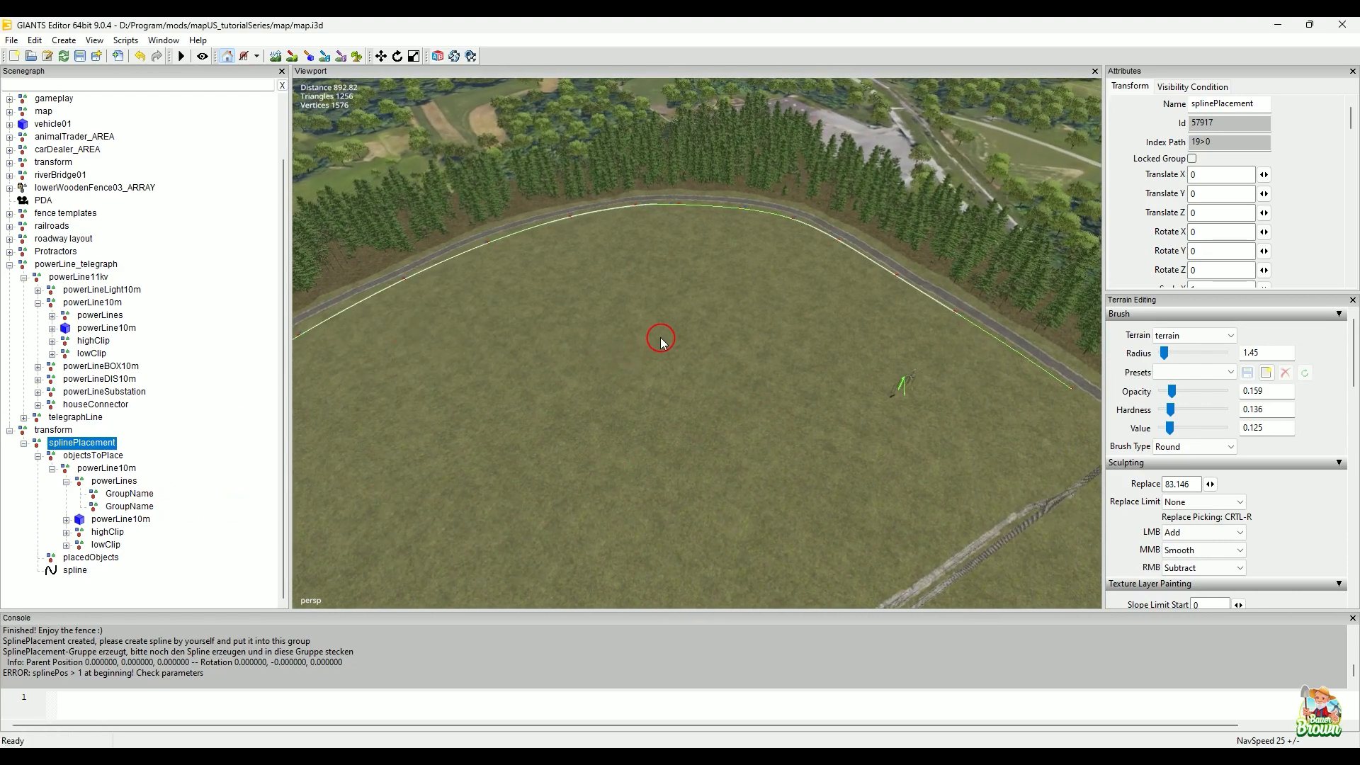
pyautogui.click(125, 41)
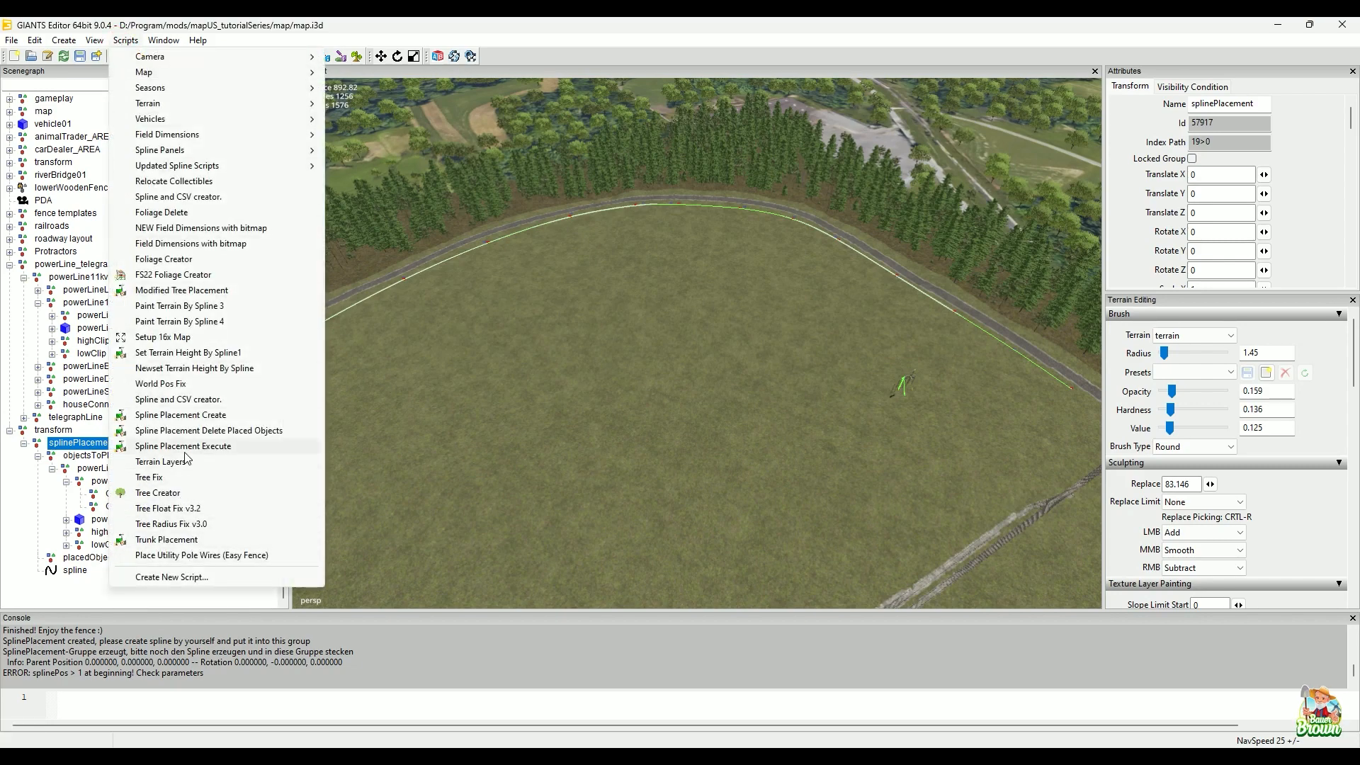
pyautogui.click(495, 430)
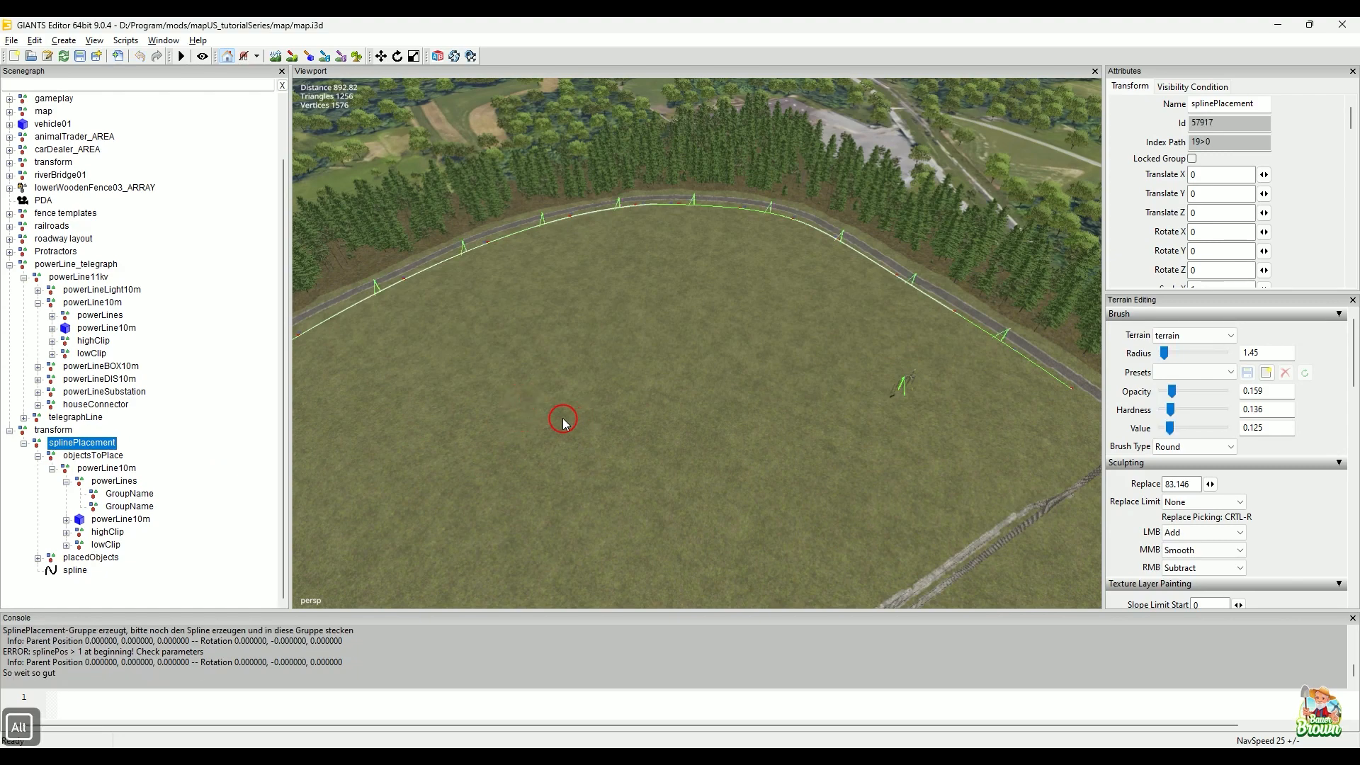
# - Examine the placed power poles along the road, including their spacing, orientation and position on the spline
pyautogui.keyDown('alt'); pyautogui.moveTo(565, 422); pyautogui.dragTo(632, 367); pyautogui.keyUp('alt')
pyautogui.keyDown('alt'); pyautogui.moveTo(632, 367); pyautogui.dragTo(828, 427, button='right'); pyautogui.keyUp('alt')
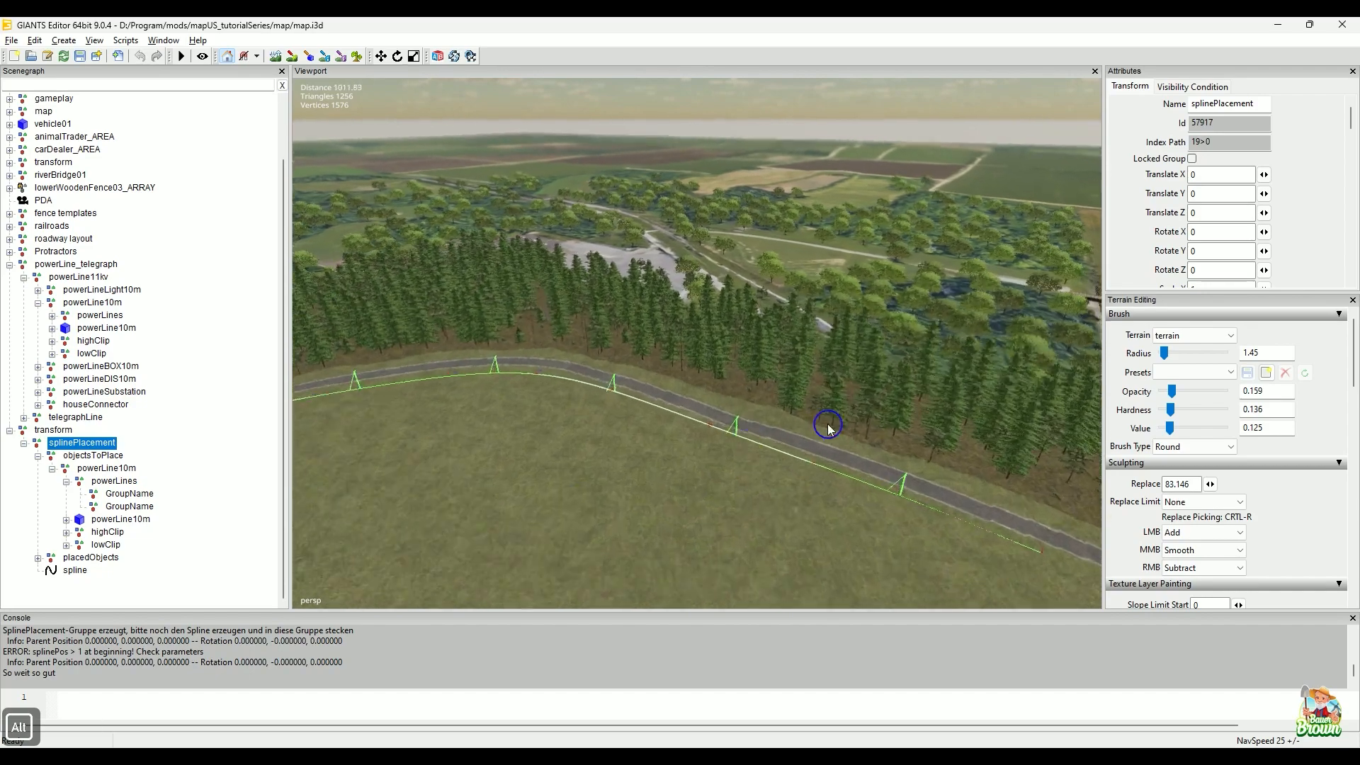
pyautogui.keyDown('alt'); pyautogui.moveTo(829, 427); pyautogui.dragTo(520, 392); pyautogui.keyUp('alt')
pyautogui.keyDown('alt'); pyautogui.moveTo(661, 455); pyautogui.dragTo(391, 437); pyautogui.keyUp('alt')
pyautogui.keyDown('alt'); pyautogui.moveTo(568, 470); pyautogui.dragTo(520, 487); pyautogui.keyUp('alt')
pyautogui.keyDown('alt'); pyautogui.moveTo(519, 488); pyautogui.dragTo(551, 471, button='right'); pyautogui.keyUp('alt')
pyautogui.keyDown('alt'); pyautogui.moveTo(550, 471); pyautogui.dragTo(686, 476); pyautogui.keyUp('alt')
pyautogui.keyDown('alt'); pyautogui.moveTo(686, 477); pyautogui.dragTo(622, 458, button='right'); pyautogui.keyUp('alt')
pyautogui.keyDown('alt'); pyautogui.moveTo(623, 458); pyautogui.dragTo(577, 477); pyautogui.keyUp('alt')
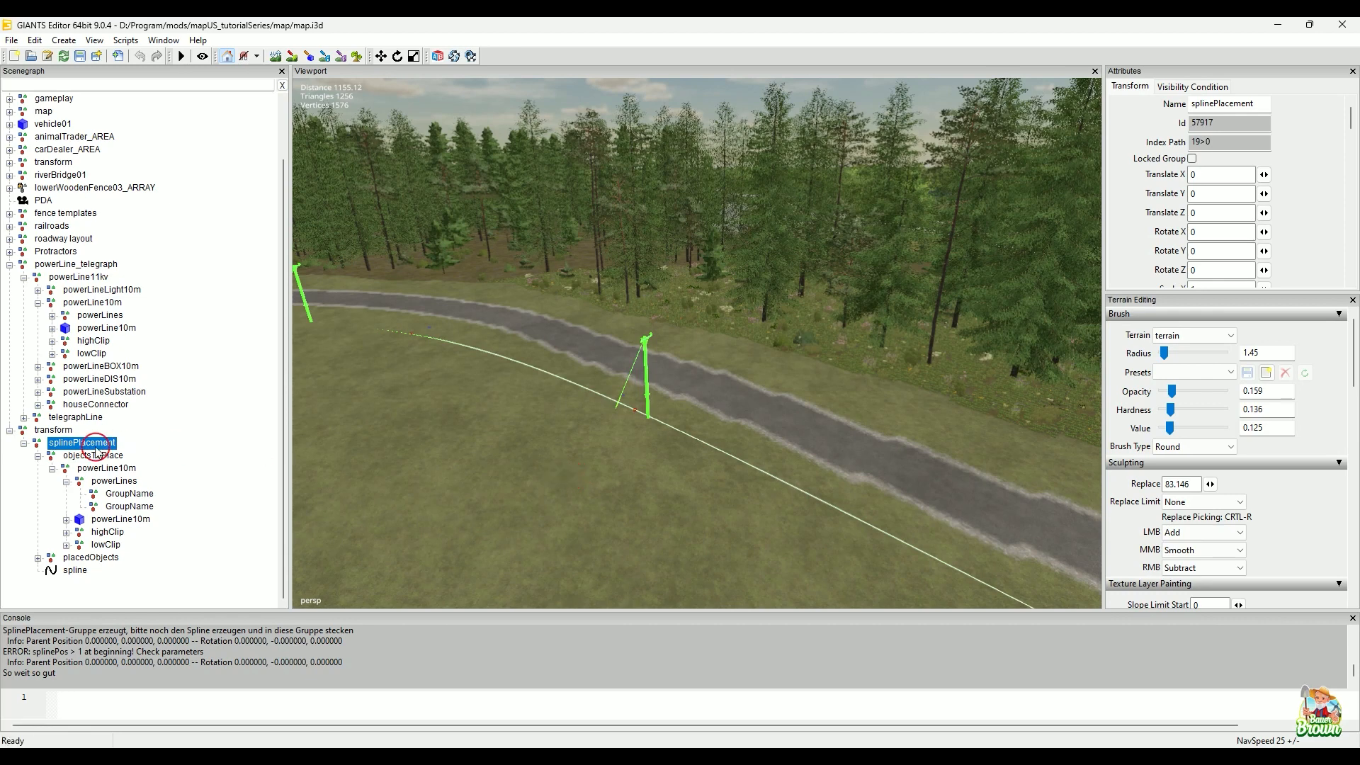
# - Collapse the objectsToPlace group and expand placedObjects under splinePlacement to list the placed poles
pyautogui.click(24, 444)
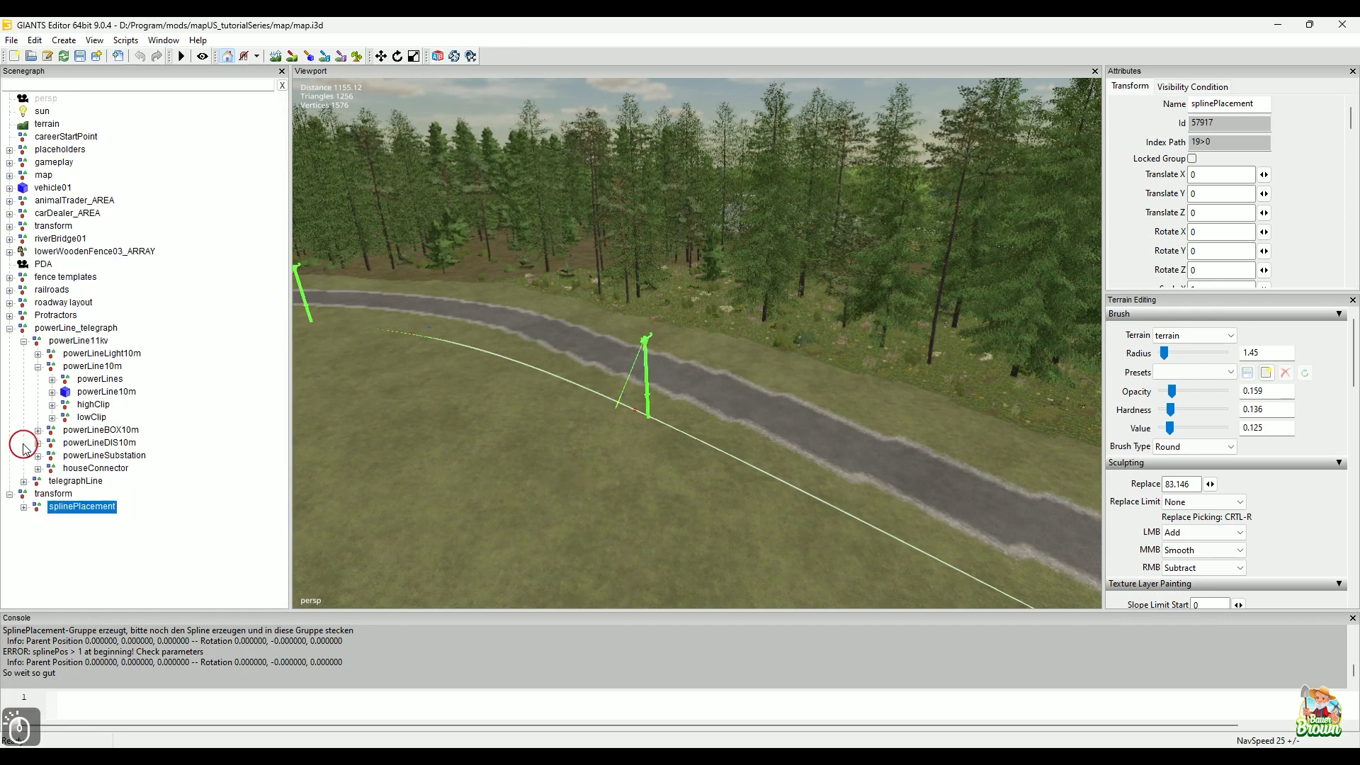
pyautogui.click(24, 507)
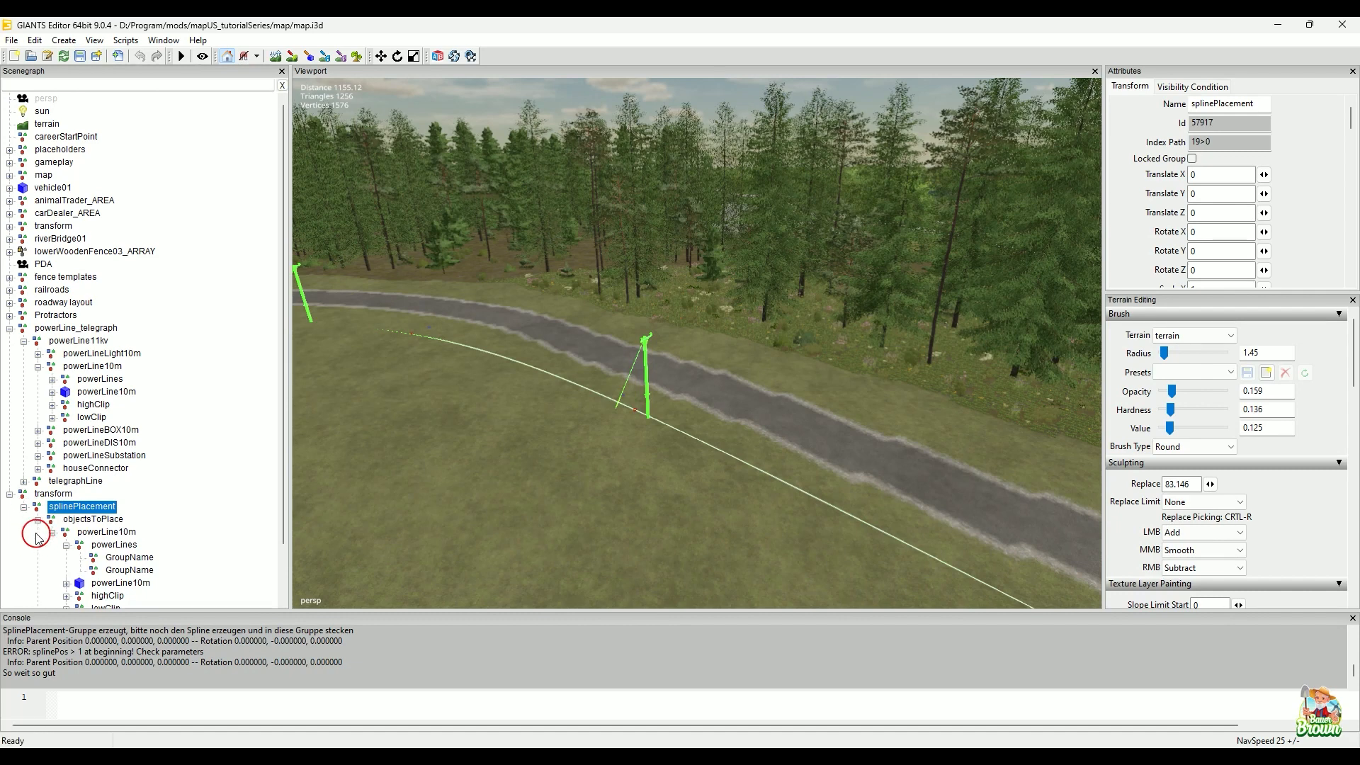
pyautogui.click(34, 526)
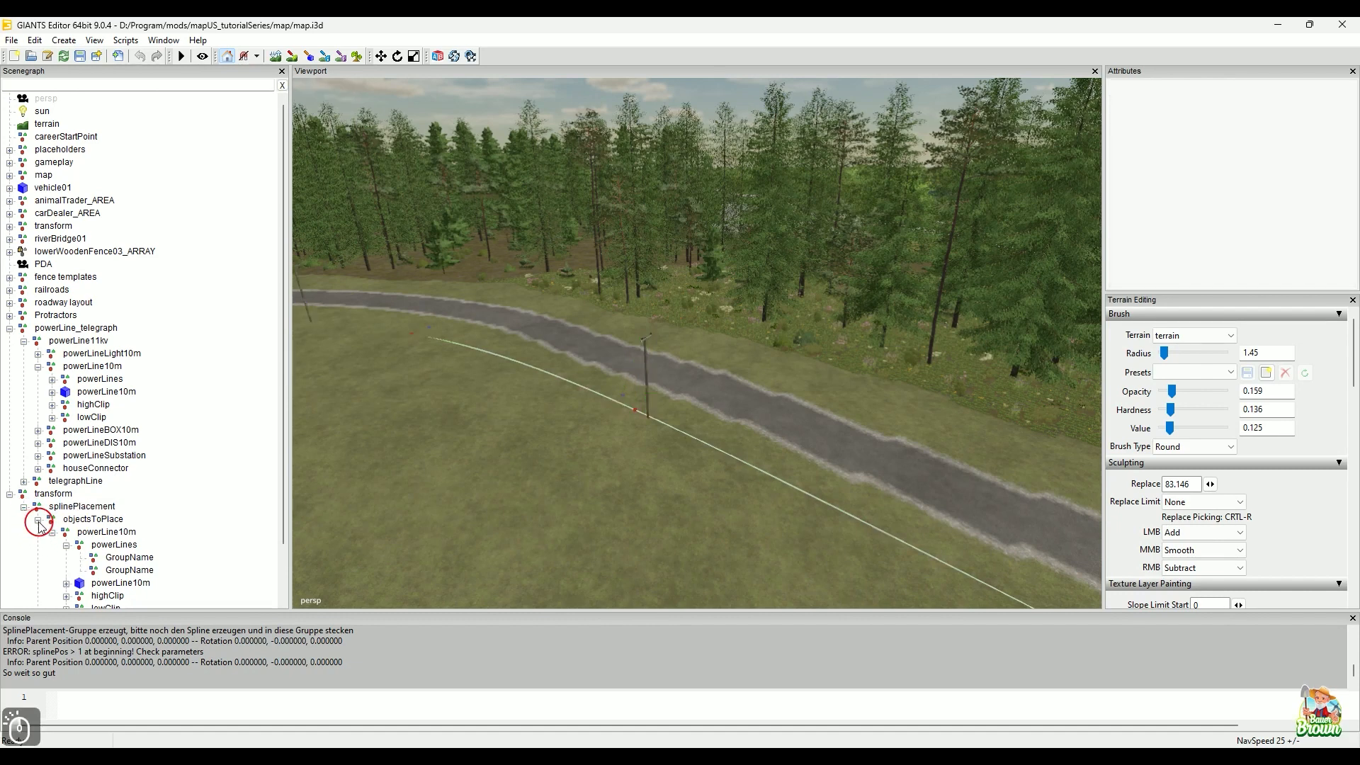
pyautogui.click(38, 521)
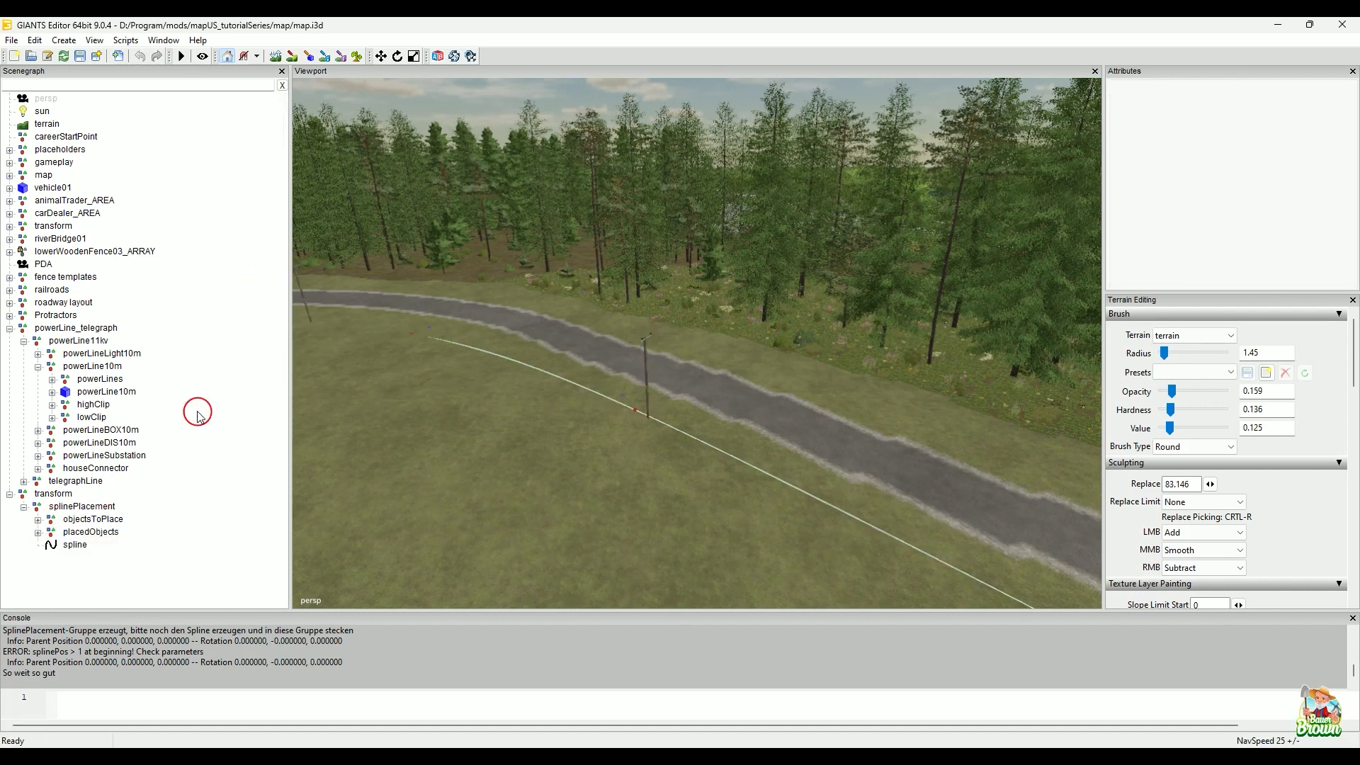
pyautogui.click(38, 532)
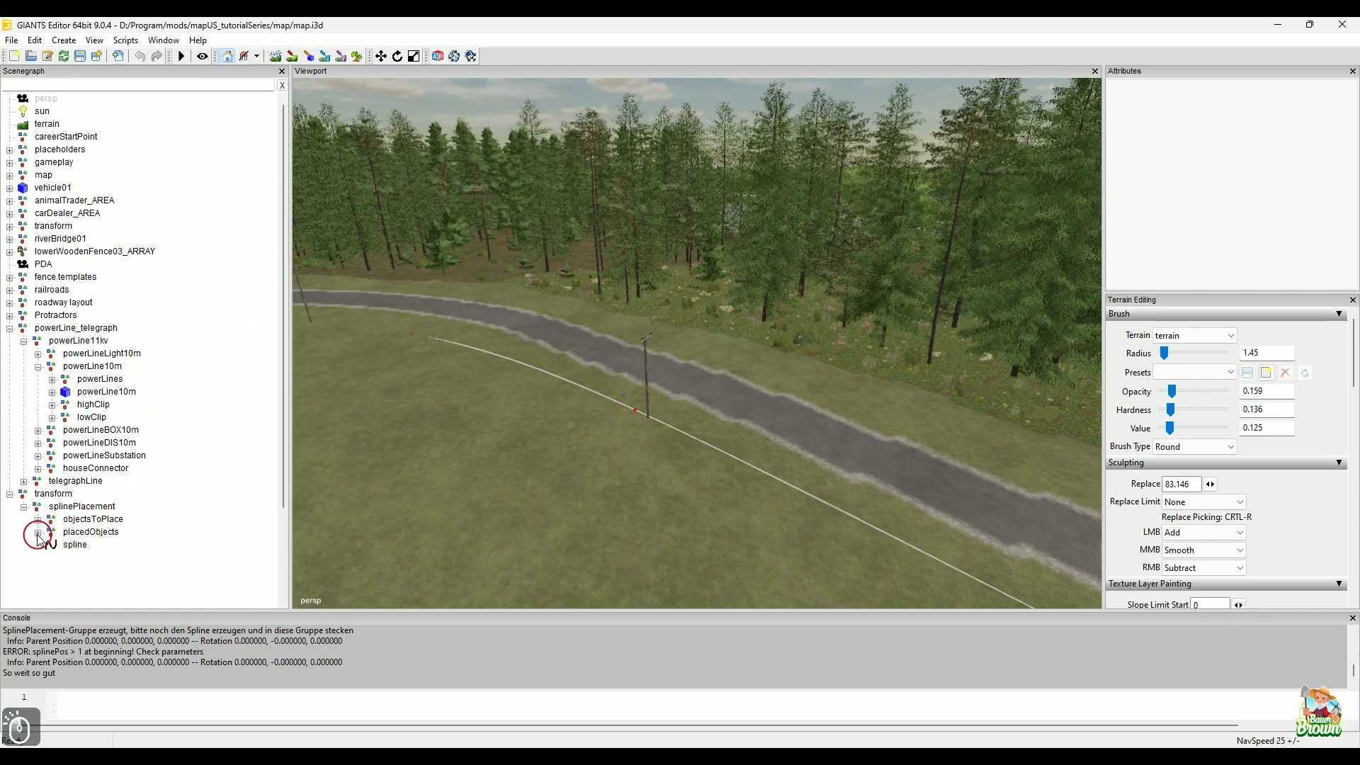
pyautogui.scroll(-3, 170, 389)
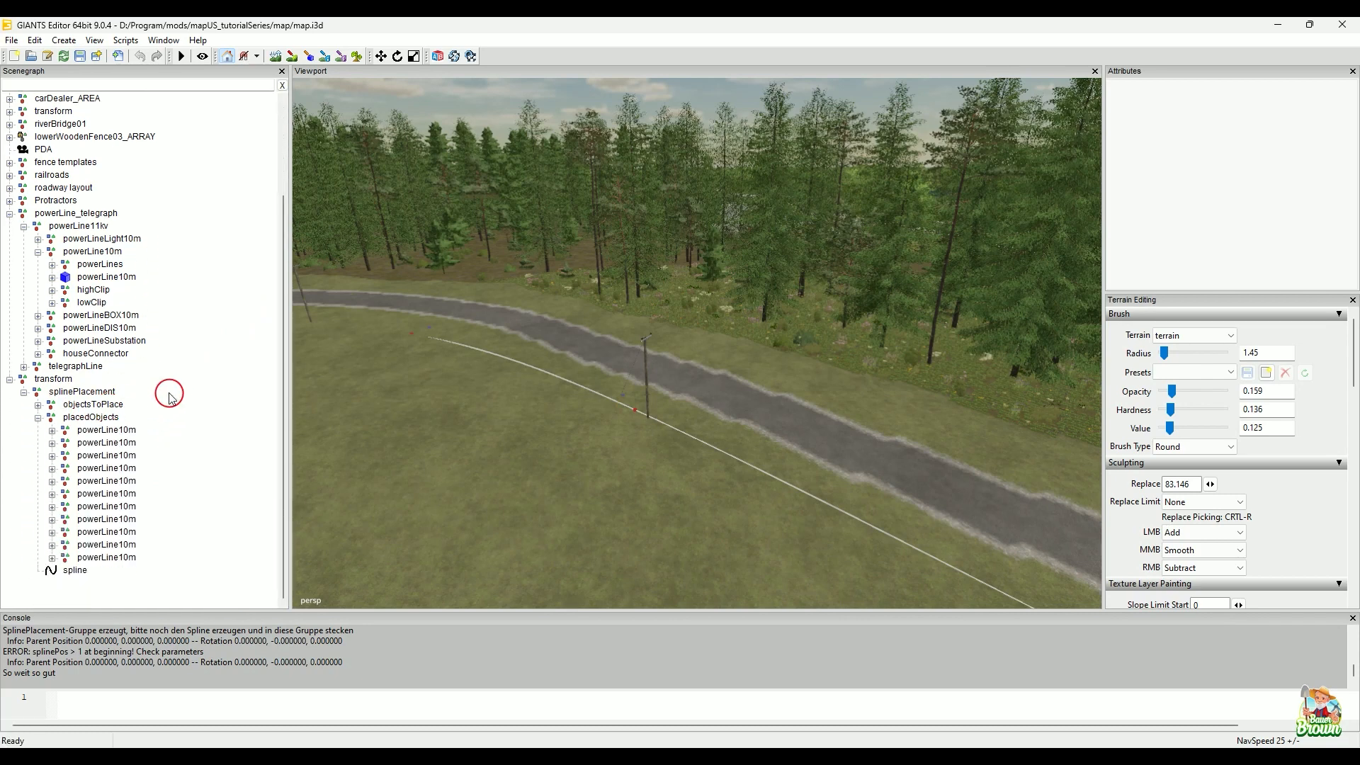
# - Check the index path of the last powerLine10m in placedObjects to determine the final pole number
pyautogui.click(129, 559)
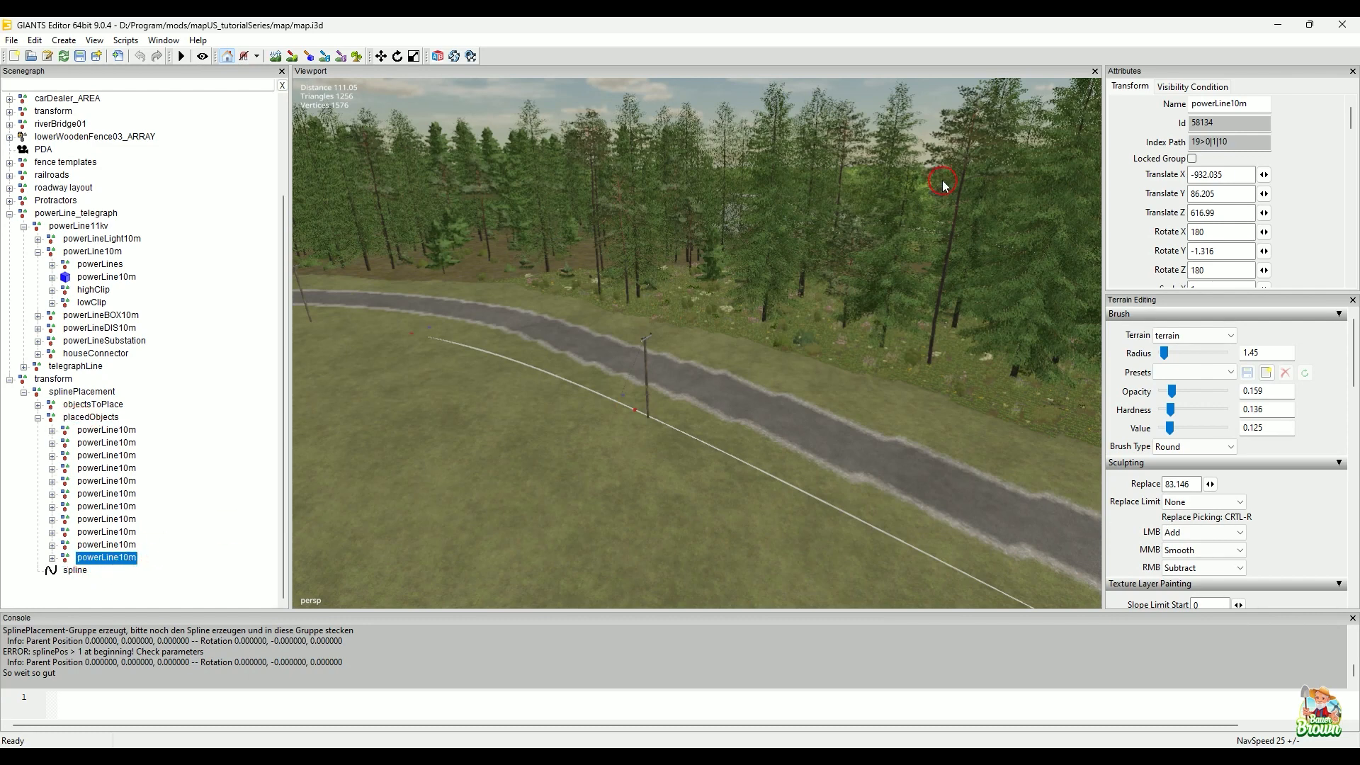
pyautogui.moveTo(1248, 141); pyautogui.dragTo(1175, 142)
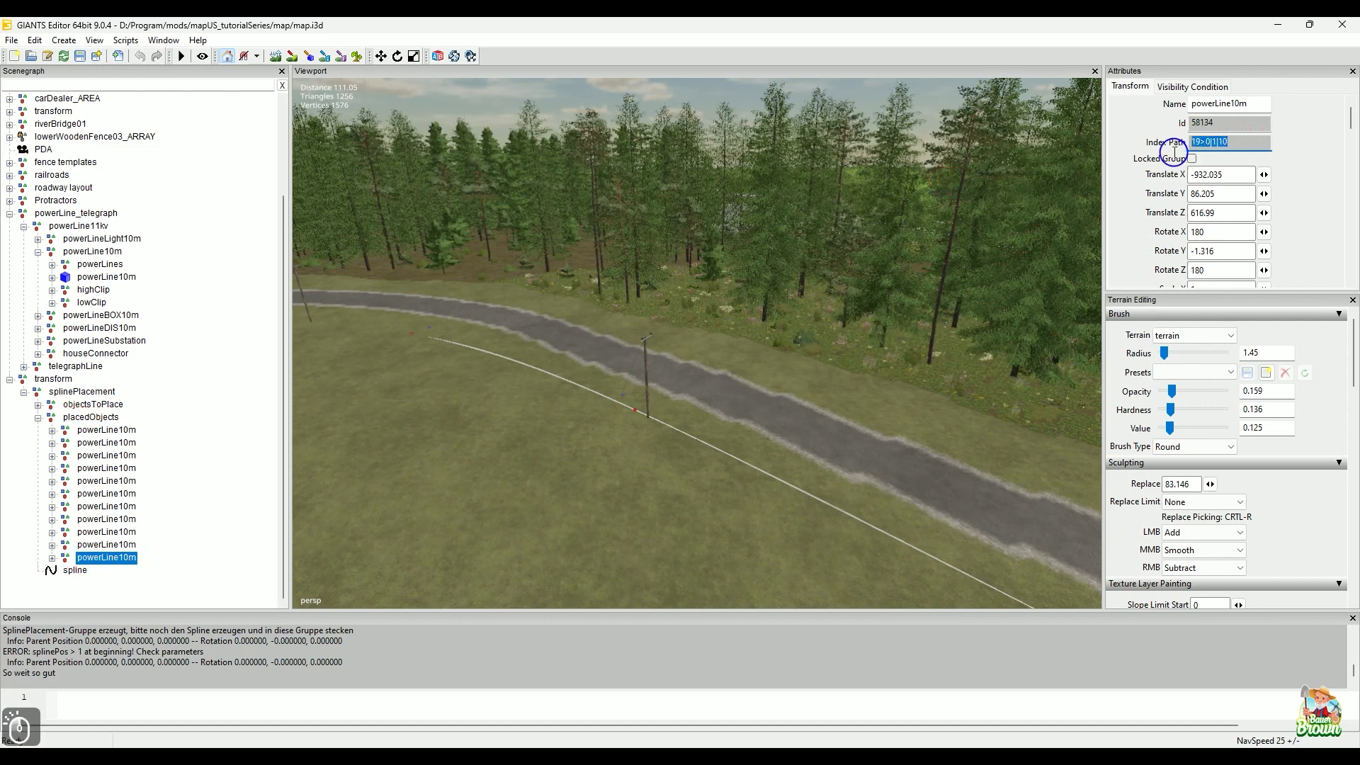
pyautogui.click(1249, 142)
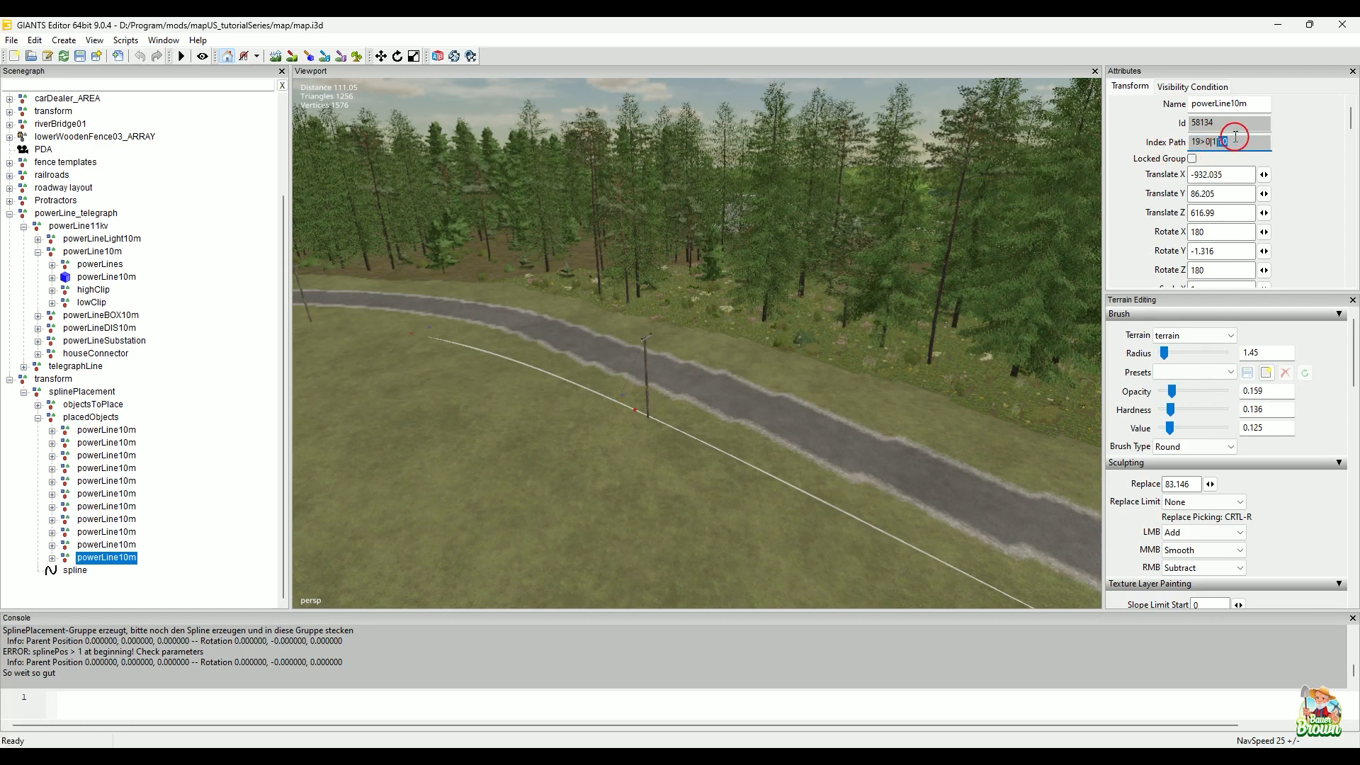
pyautogui.click(1242, 143)
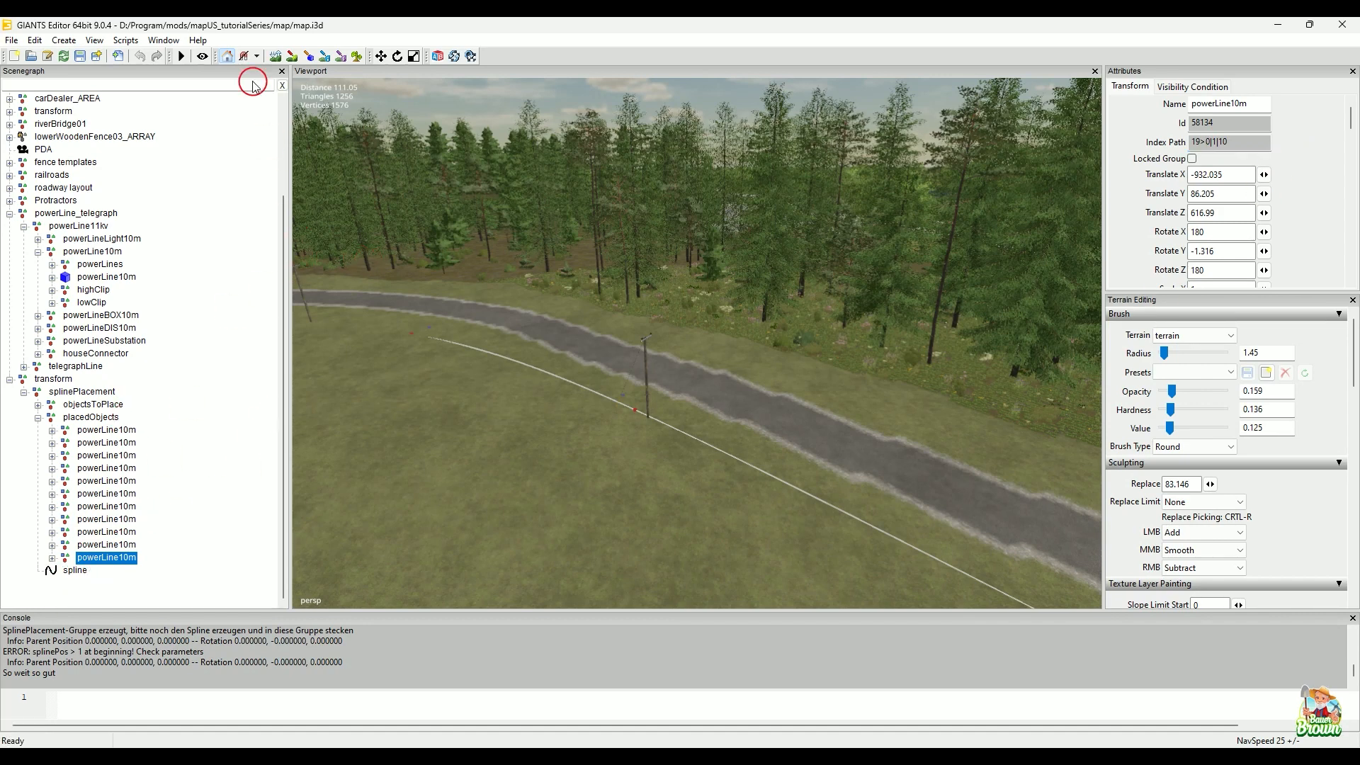
# - Open the Place Utility Pole Wires (EasyFence) script in the Script Editor
pyautogui.click(163, 40)
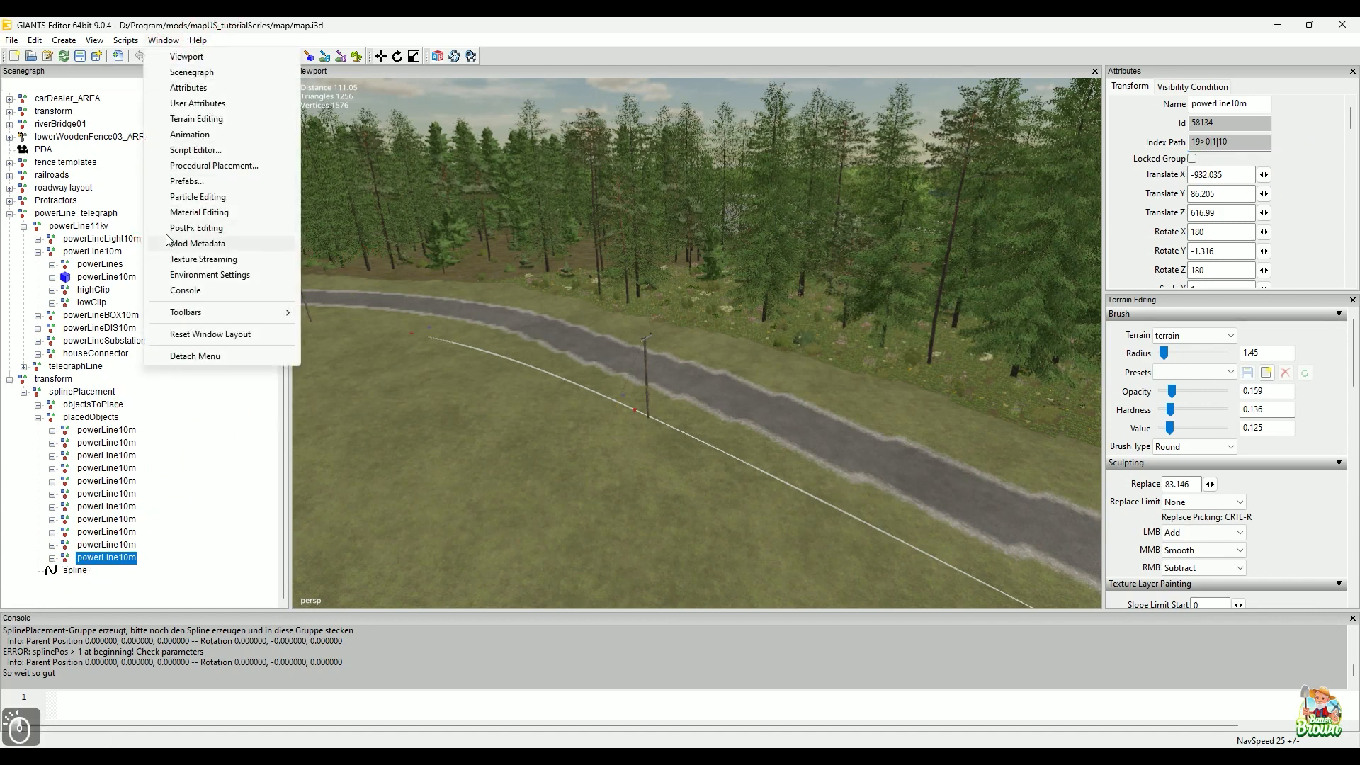
pyautogui.click(199, 157)
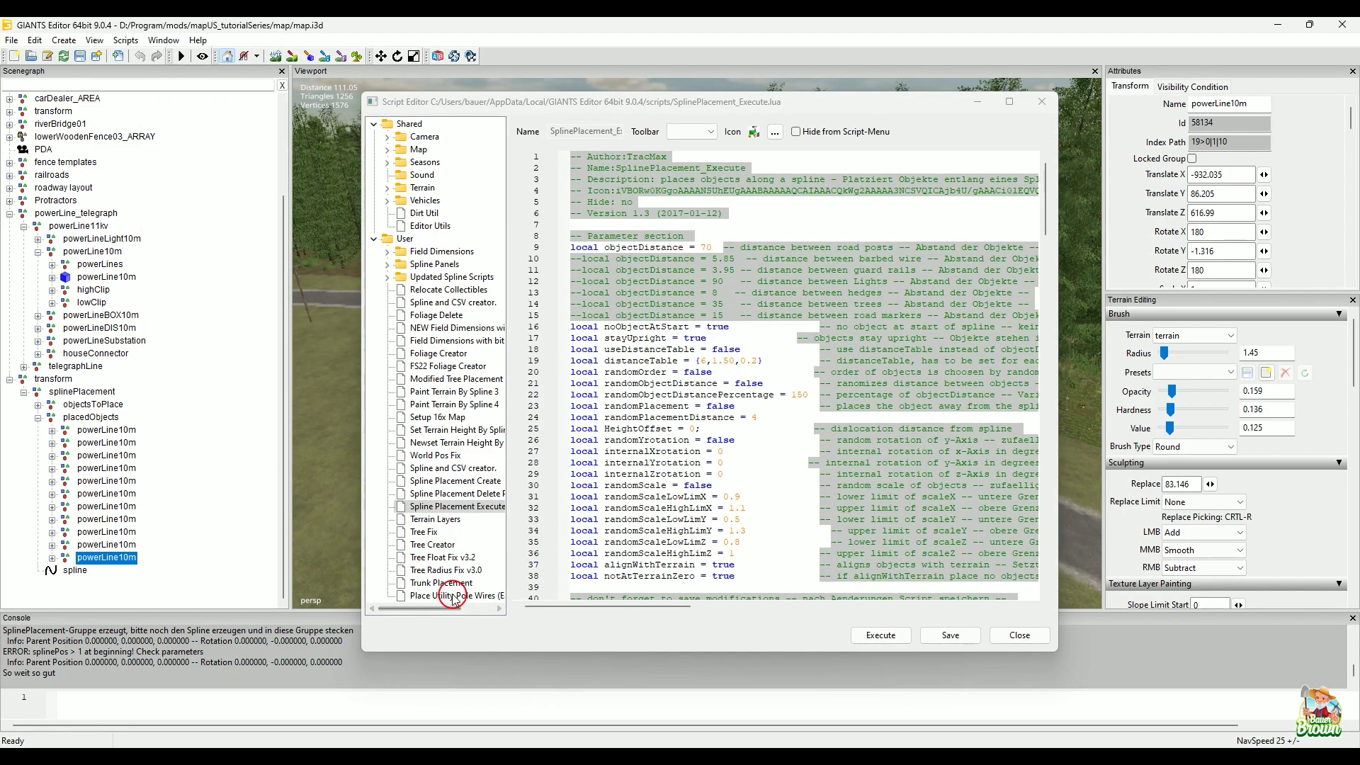
pyautogui.click(454, 596)
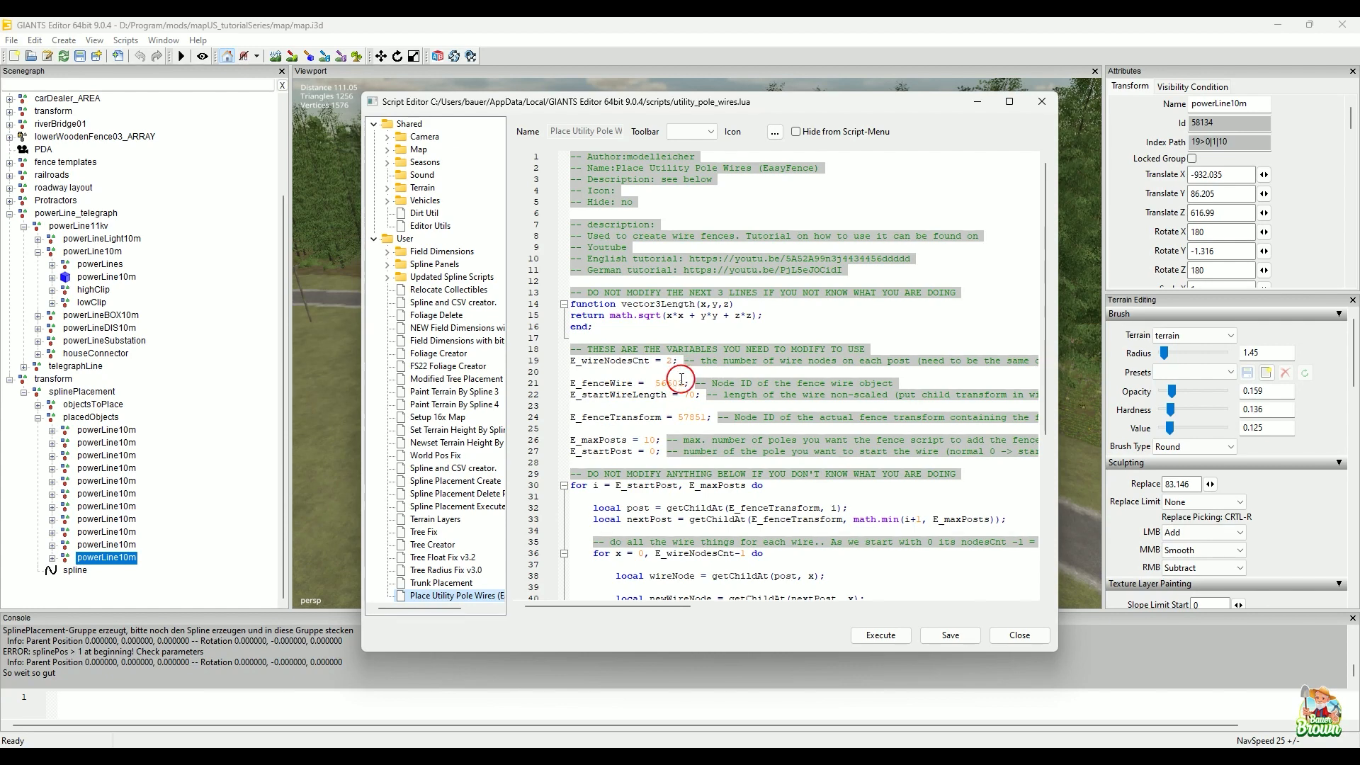
pyautogui.click(291, 362)
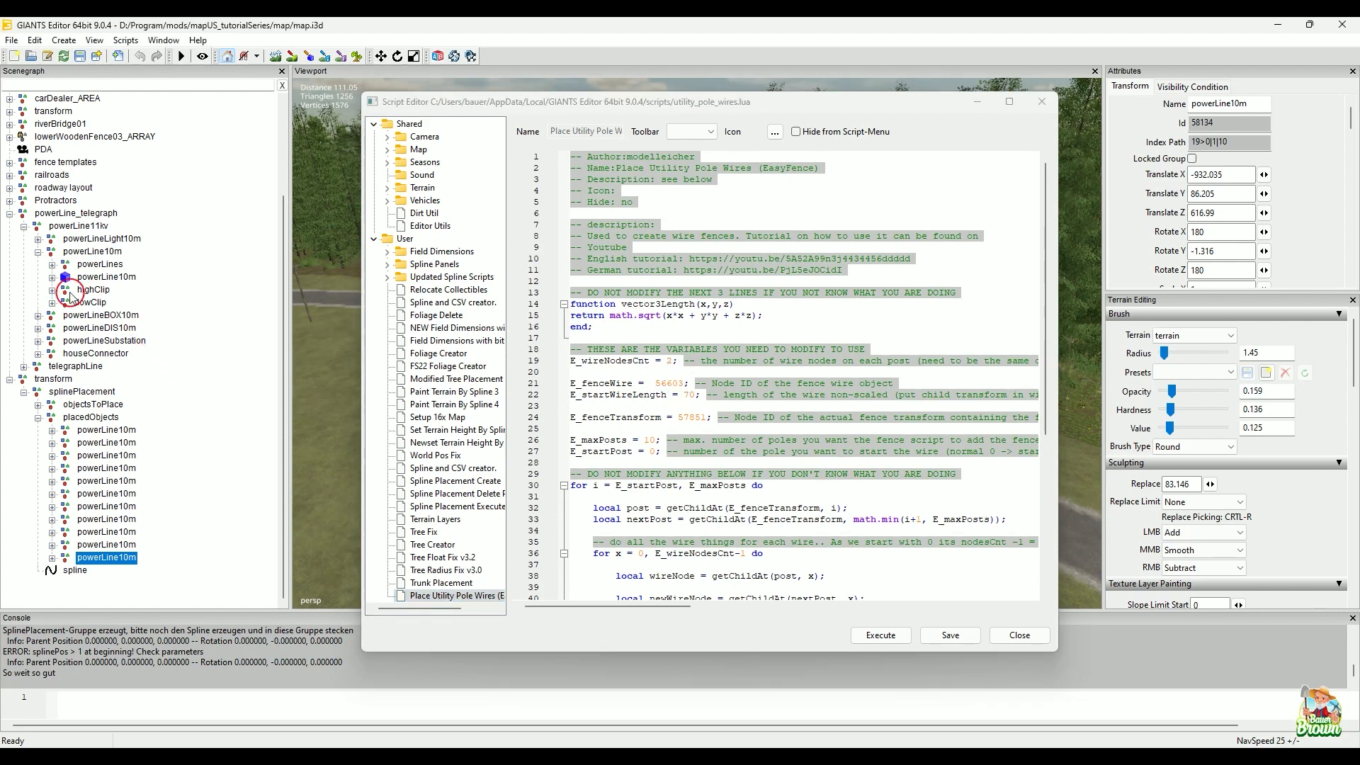
# - Find the first electricWire70m in the original powerLine10m's powerLines group and look up its node Id
pyautogui.click(53, 279)
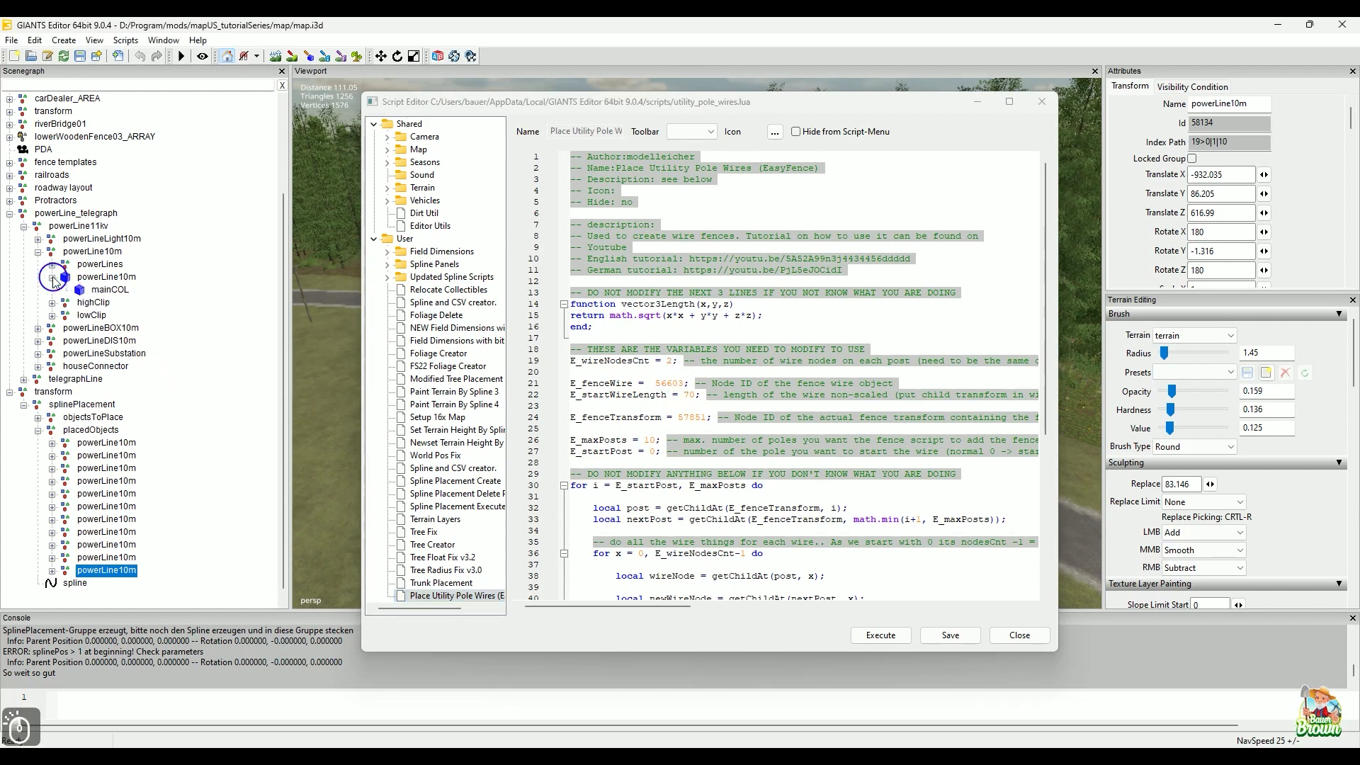
pyautogui.click(52, 277)
pyautogui.click(53, 265)
pyautogui.click(129, 278)
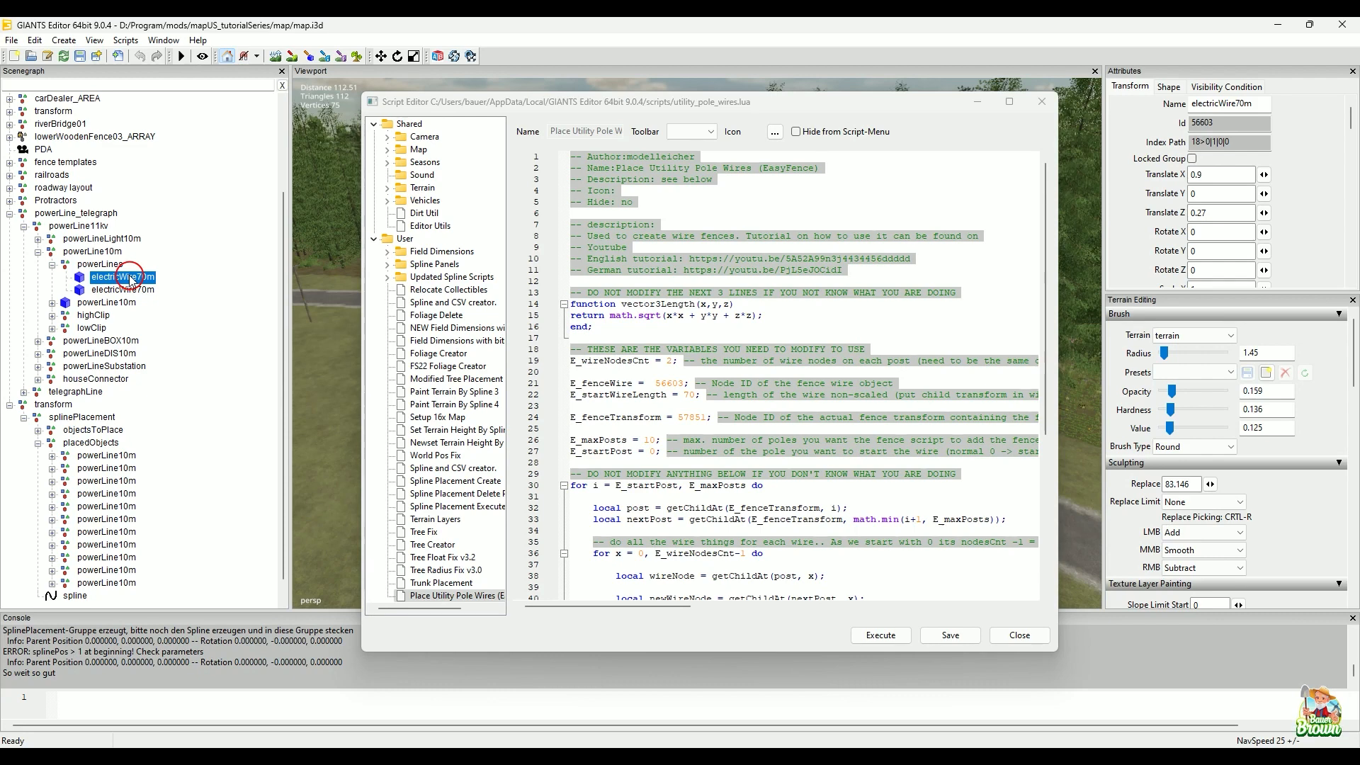
pyautogui.scroll(-2, 131, 280)
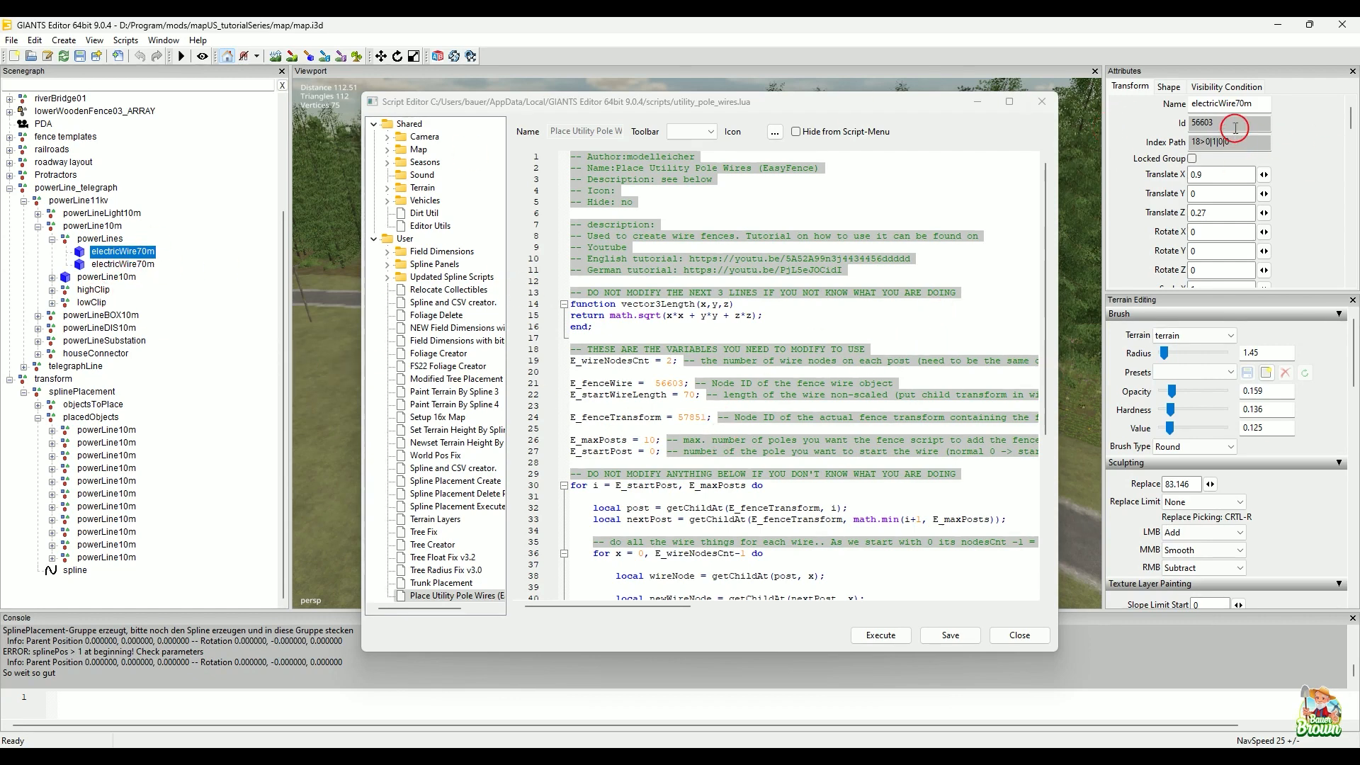
pyautogui.moveTo(1236, 129); pyautogui.dragTo(1167, 132)
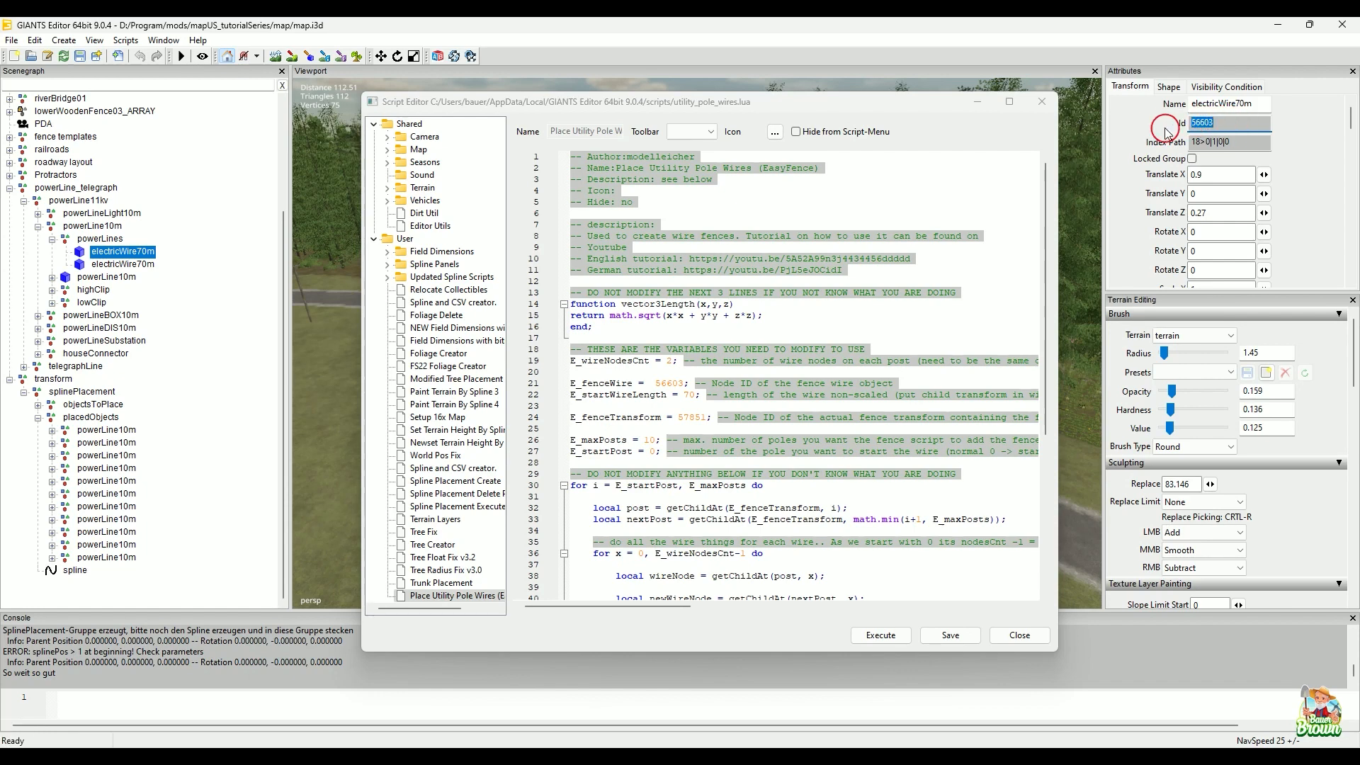
pyautogui.click(126, 235)
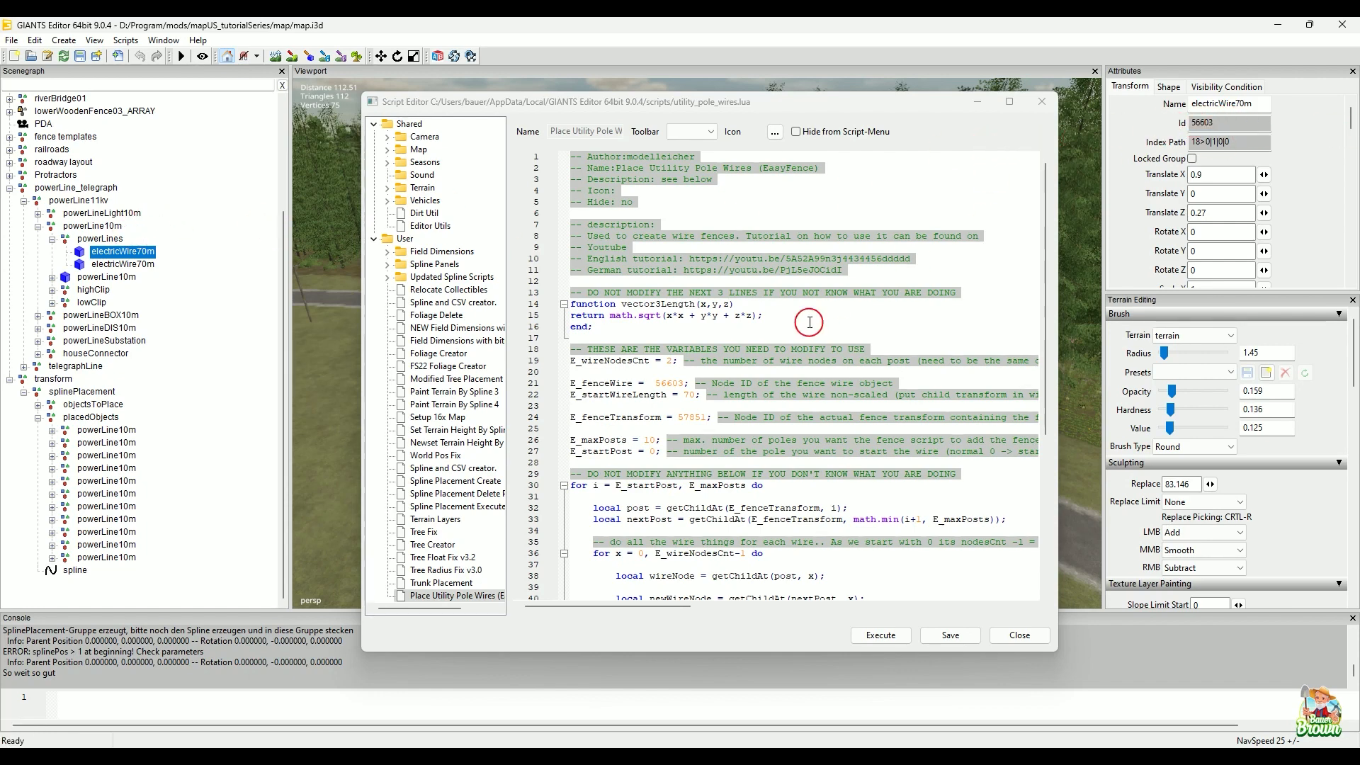
# - Set E_fenceWire in the script to 56603, copied from the Id of the selected electricWire70m
pyautogui.doubleClick(670, 383)
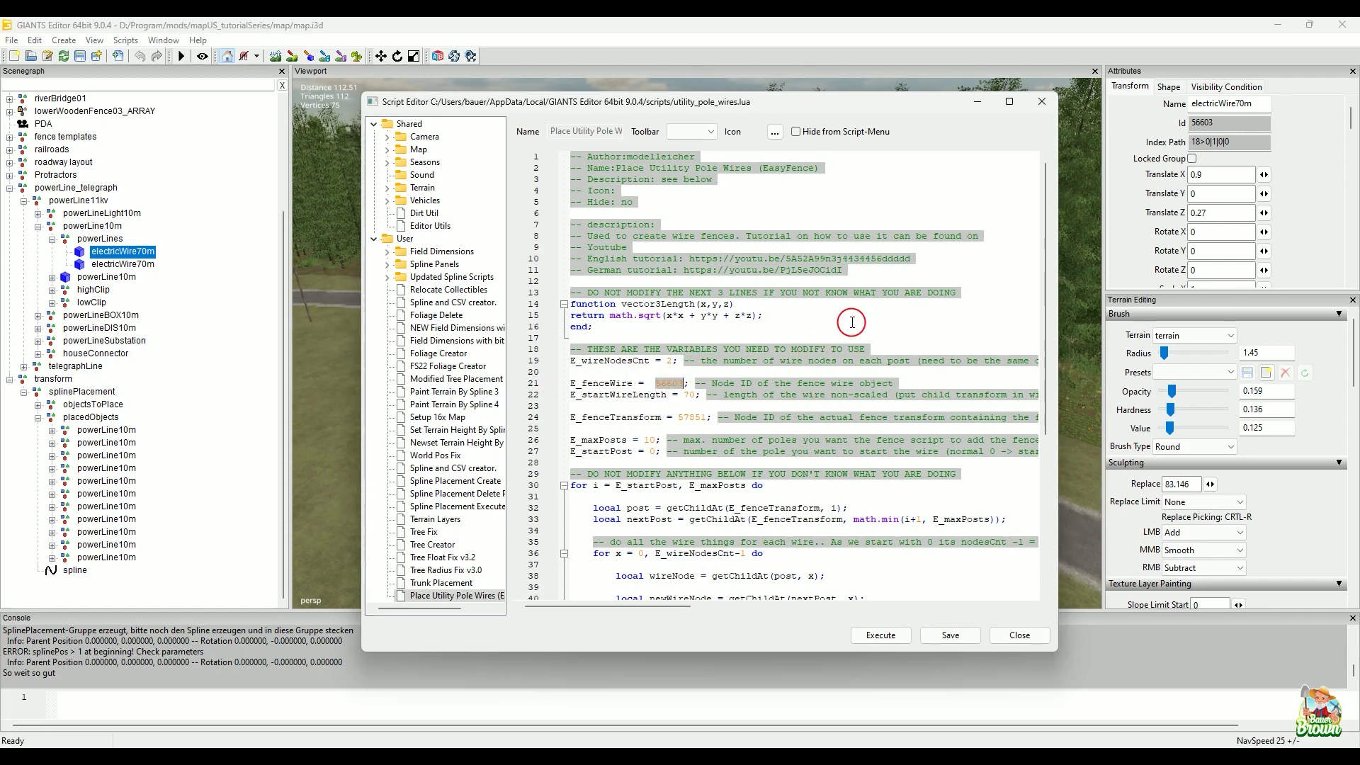
pyautogui.write('57851')
pyautogui.doubleClick(1229, 122)
pyautogui.hotkey('ctrl', 'c')
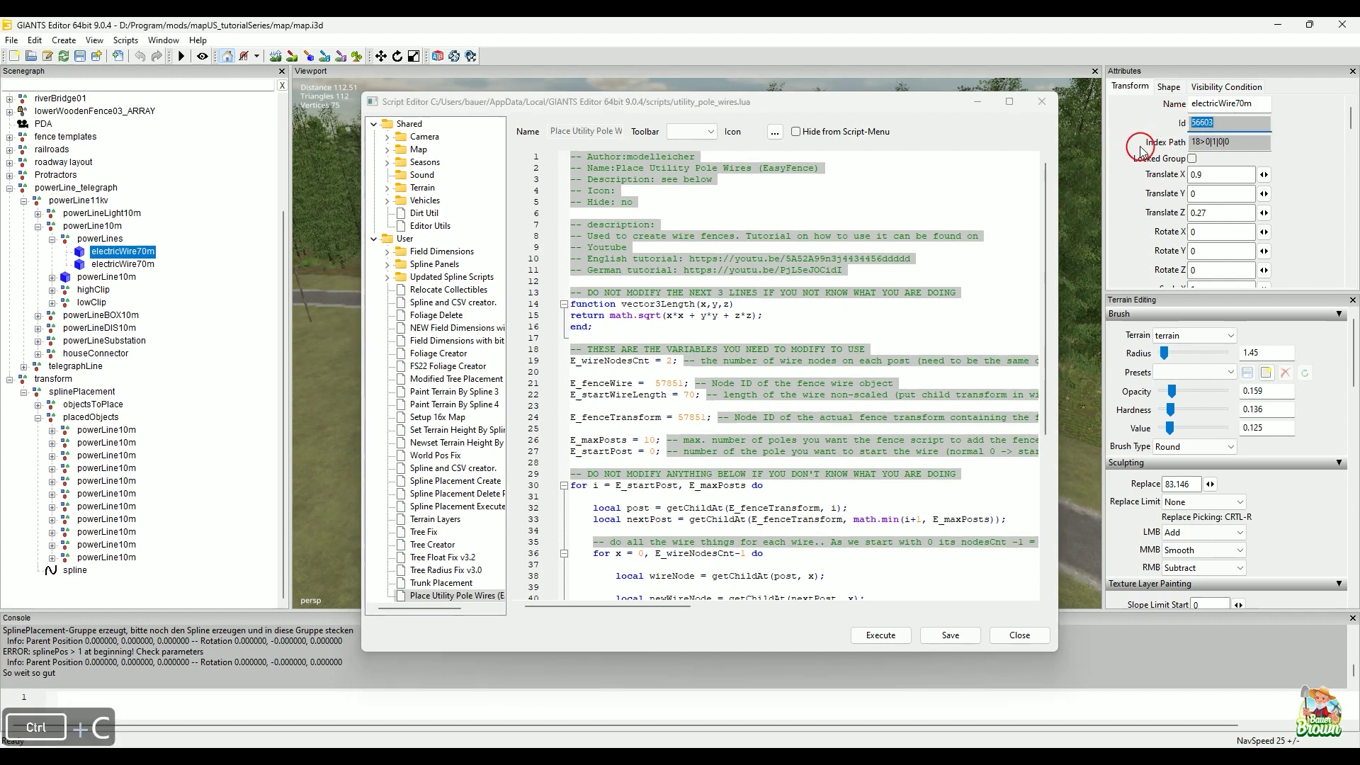
pyautogui.click(678, 385)
pyautogui.doubleClick(677, 385)
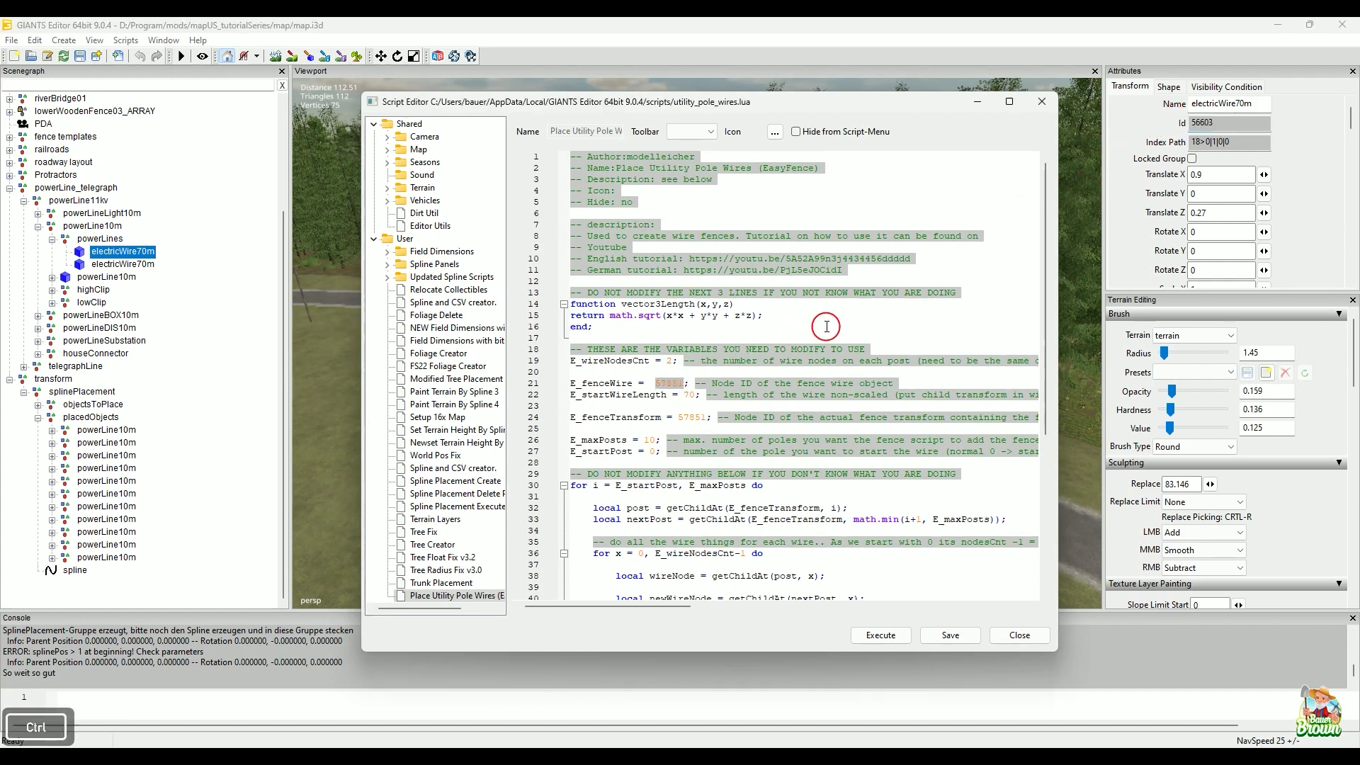
pyautogui.hotkey('ctrl', 'v')
# - Review the script's wire length, fence transform, maximum posts and start post variables, and save the script
pyautogui.scroll(-2, 806, 382)
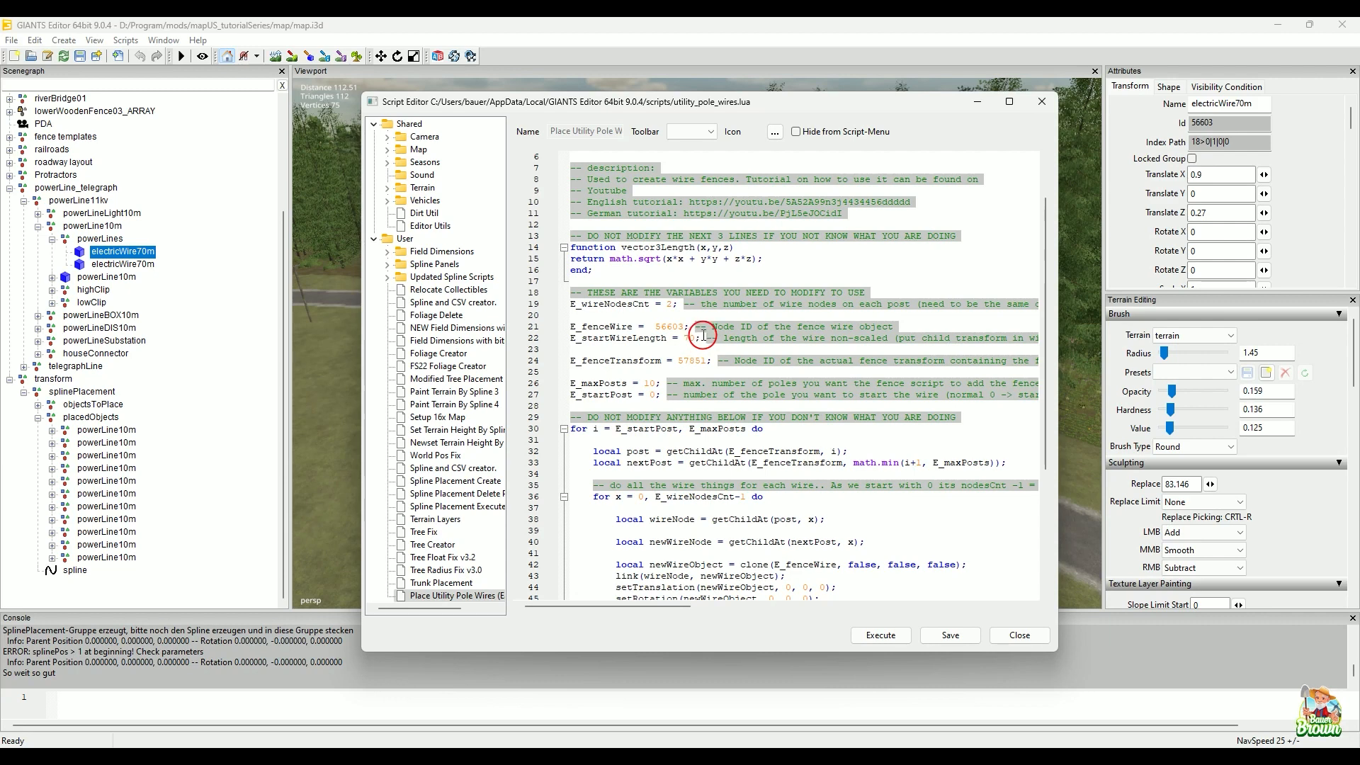
pyautogui.scroll(-2, 694, 344)
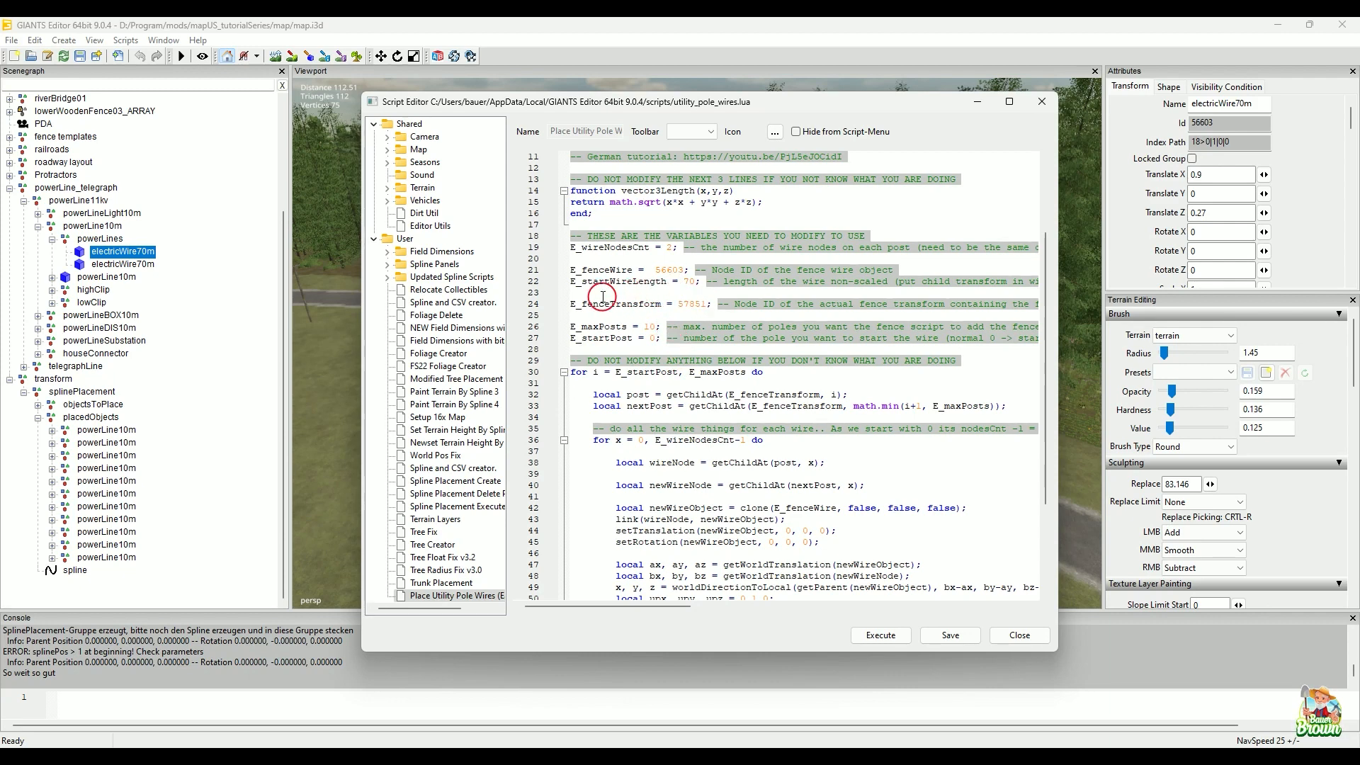
pyautogui.click(706, 303)
pyautogui.scroll(-2, 706, 374)
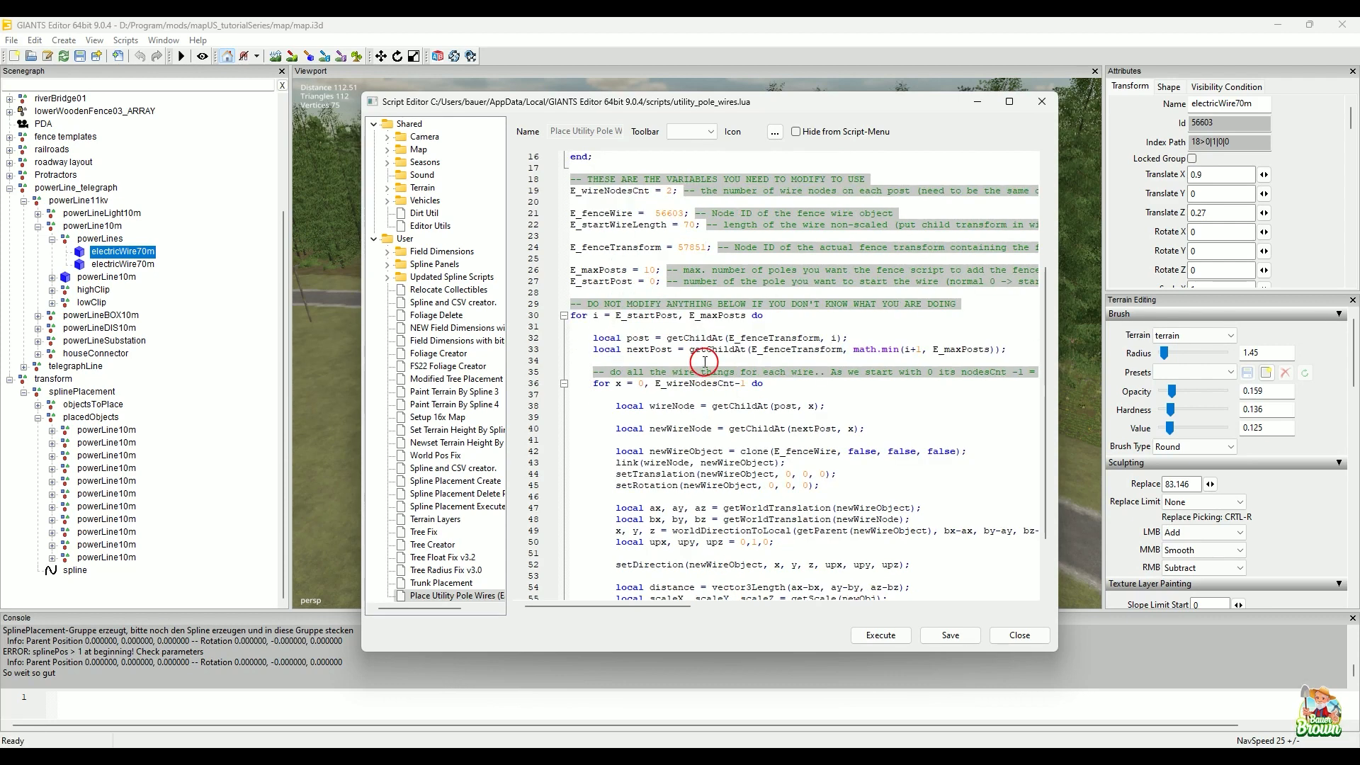
pyautogui.click(655, 268)
pyautogui.click(950, 635)
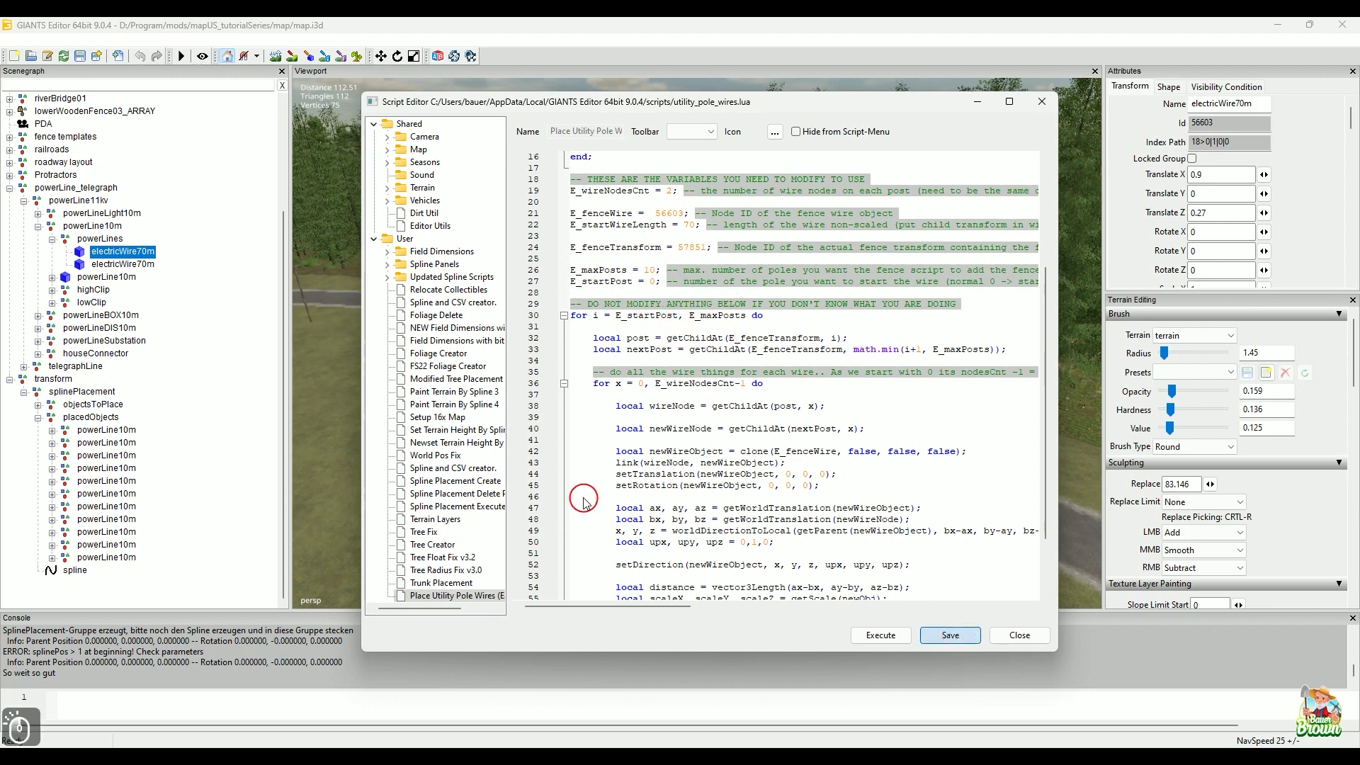
# - Create a new transform group at the root level of the scene
pyautogui.click(213, 172)
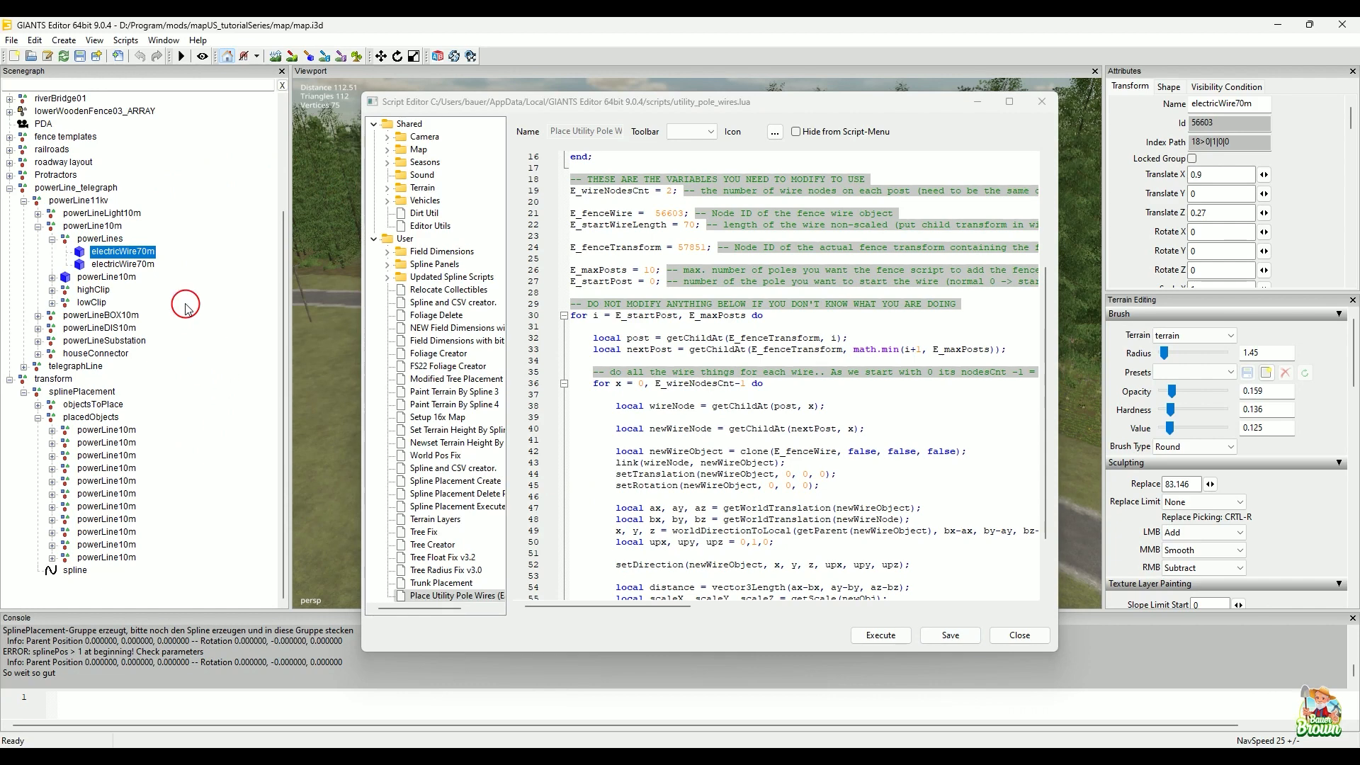
pyautogui.click(63, 40)
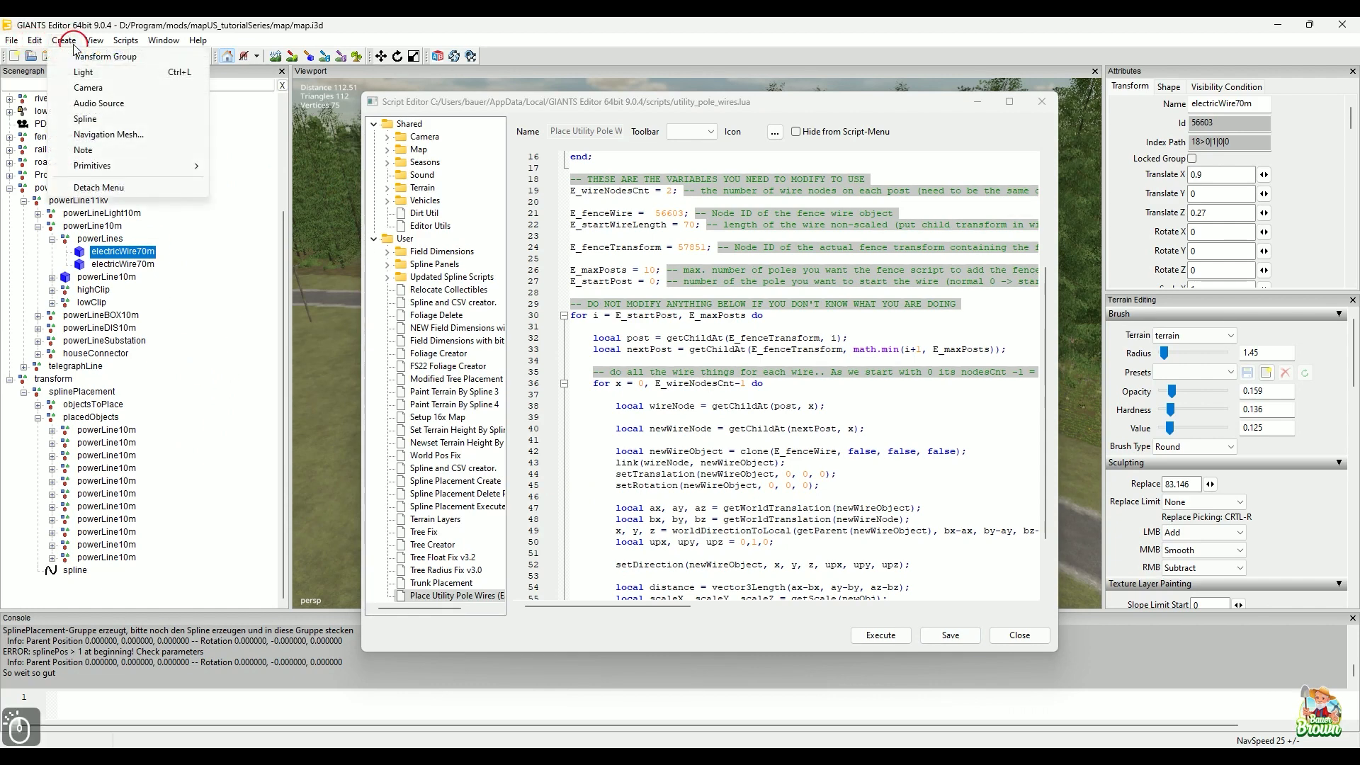
pyautogui.click(79, 57)
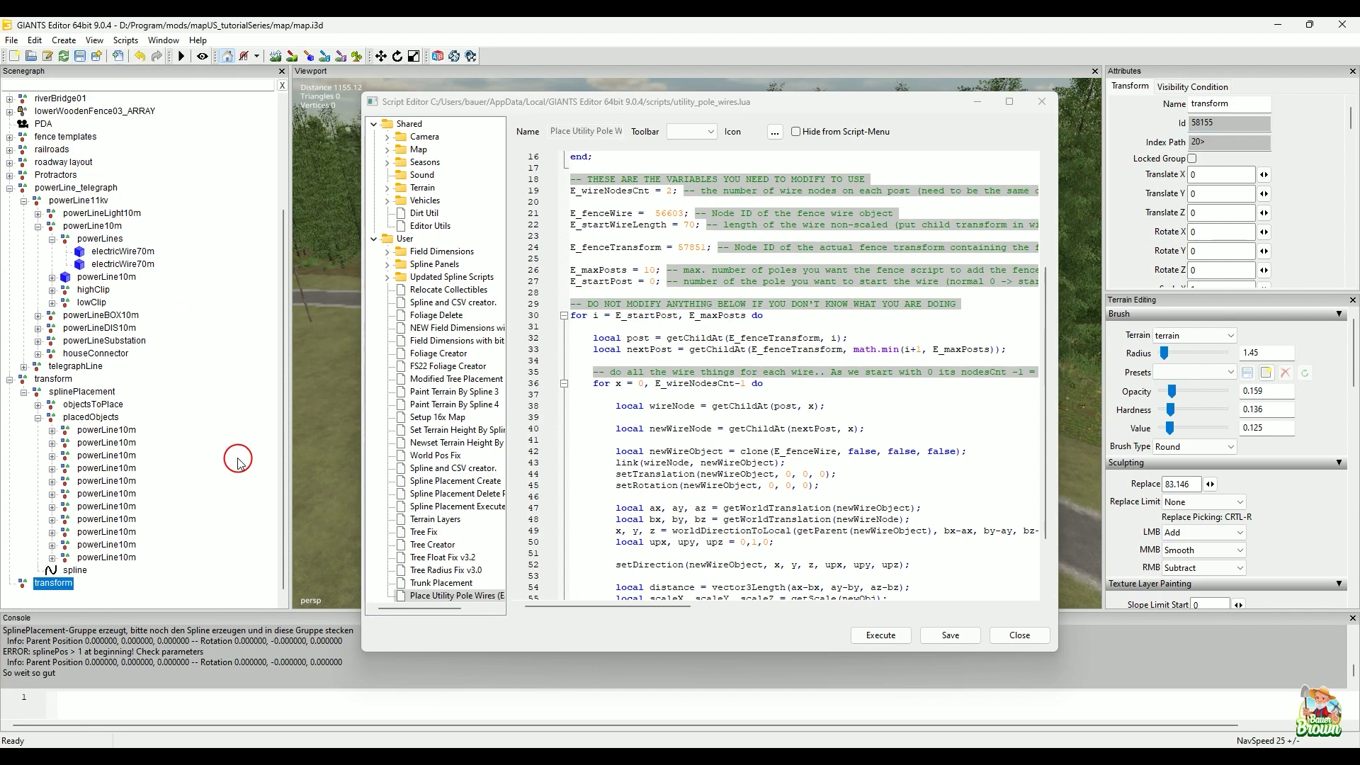
pyautogui.scroll(-1, 212, 412)
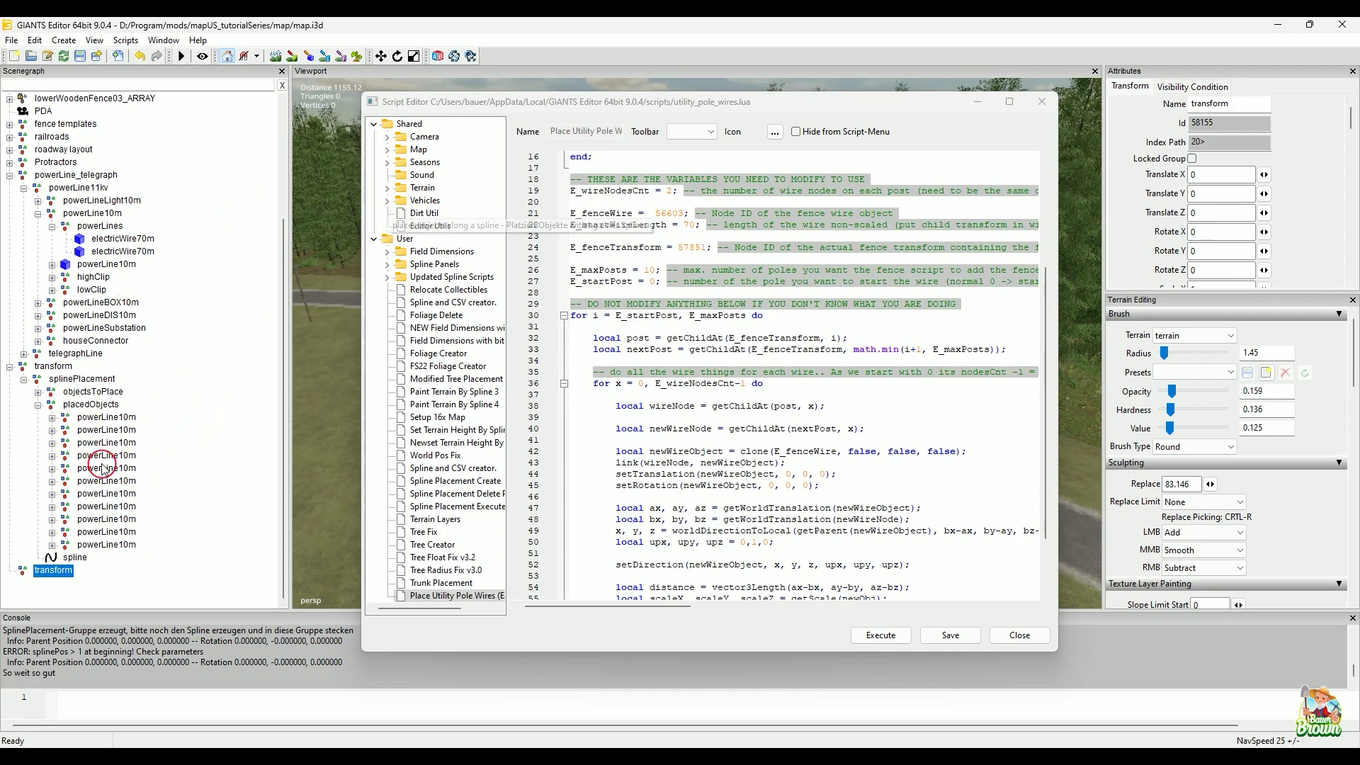
# - Compare the structure of the placed powerLine10m poles under placedObjects with the script's variables and its getChildAt loops over posts and wire nodes
pyautogui.click(51, 418)
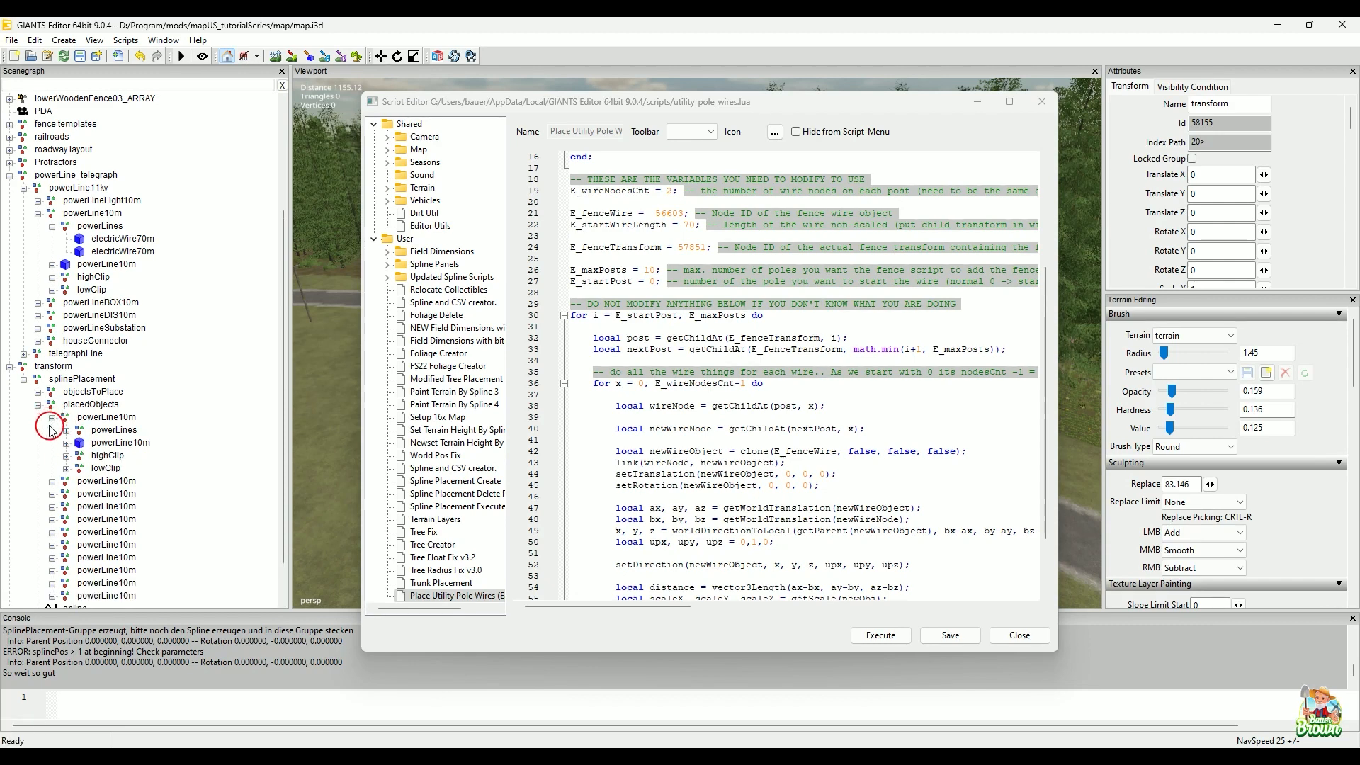
pyautogui.click(49, 426)
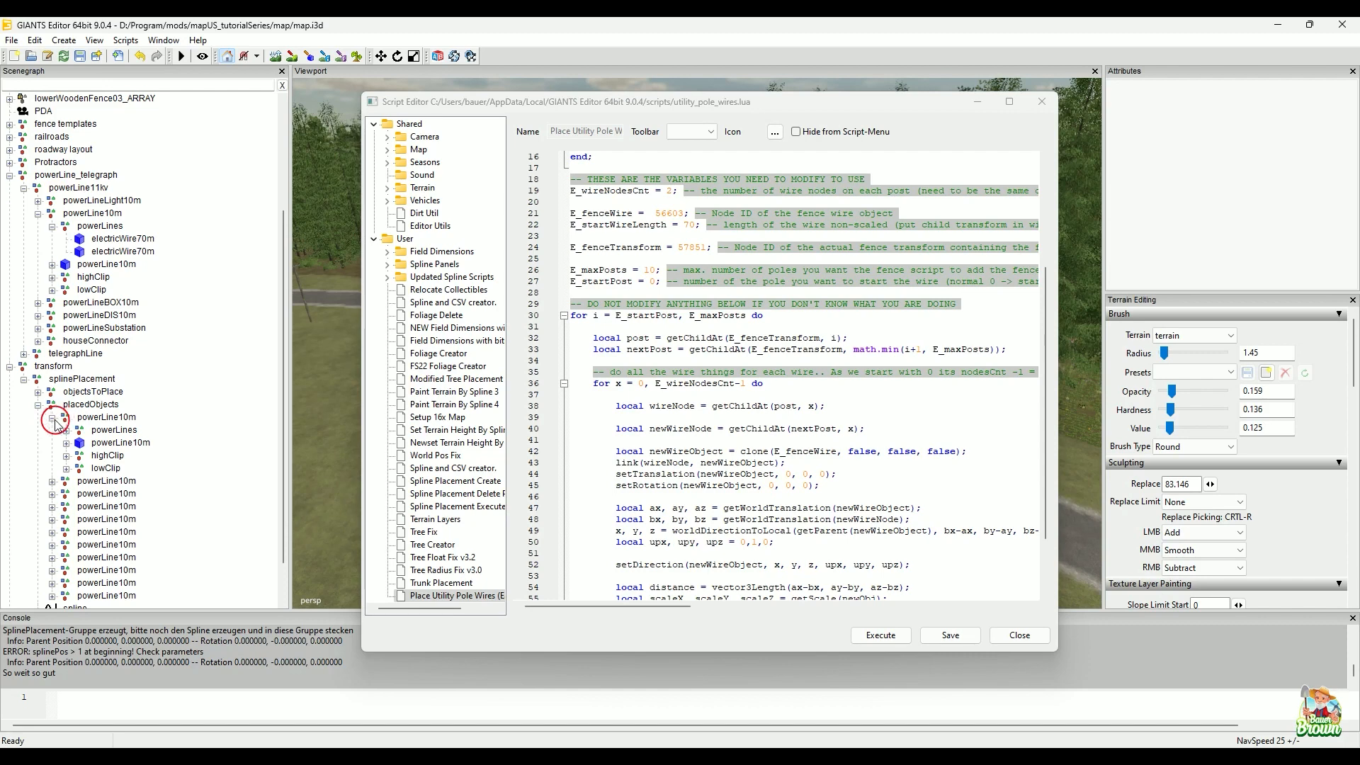
pyautogui.click(53, 419)
pyautogui.scroll(-2, 779, 420)
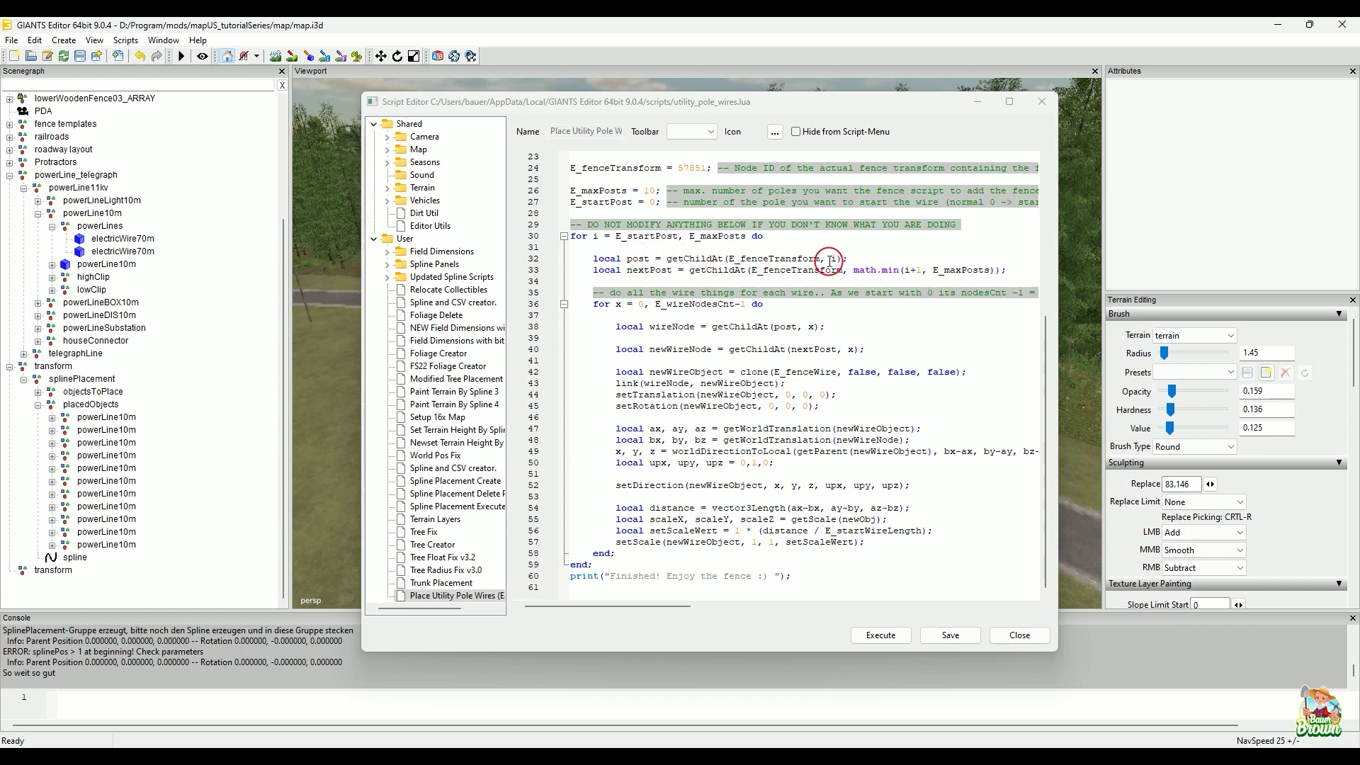
pyautogui.click(77, 404)
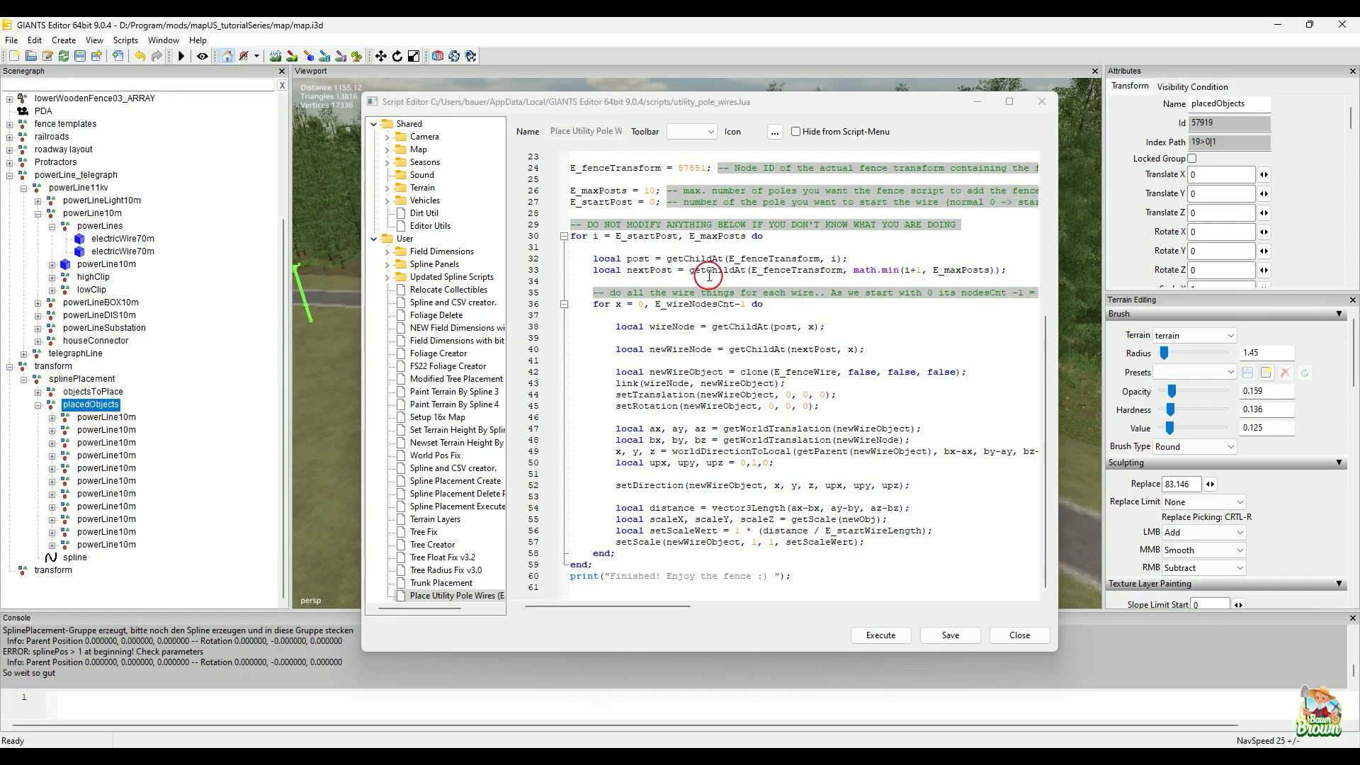
pyautogui.scroll(2, 709, 275)
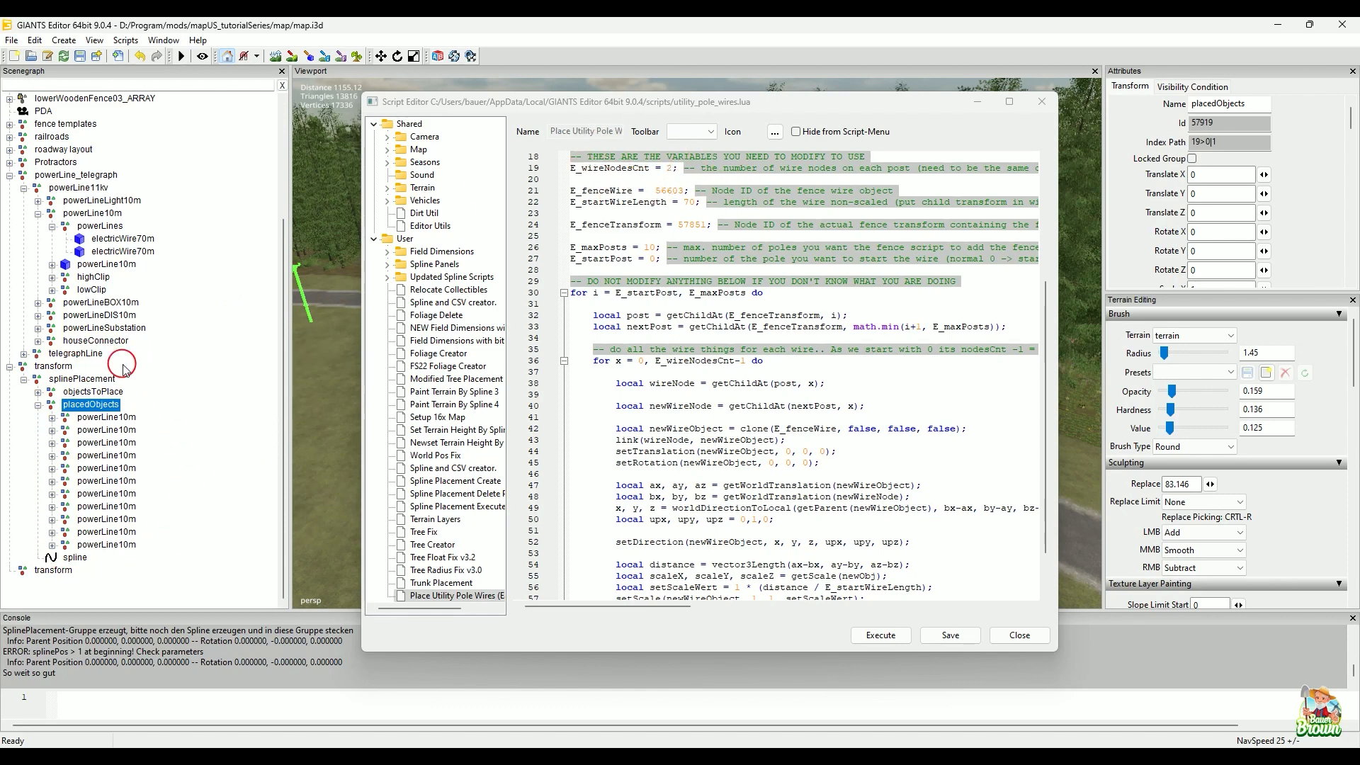
pyautogui.click(51, 417)
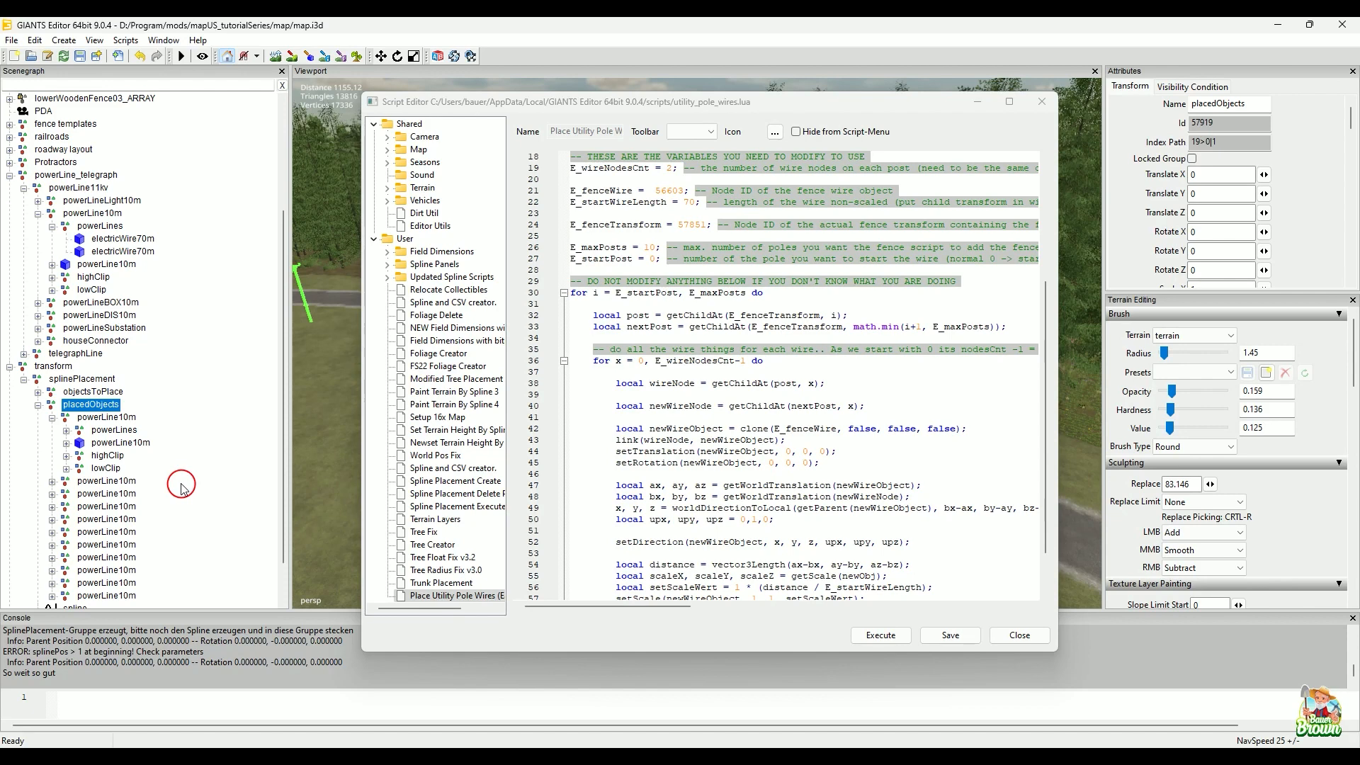
pyautogui.click(38, 404)
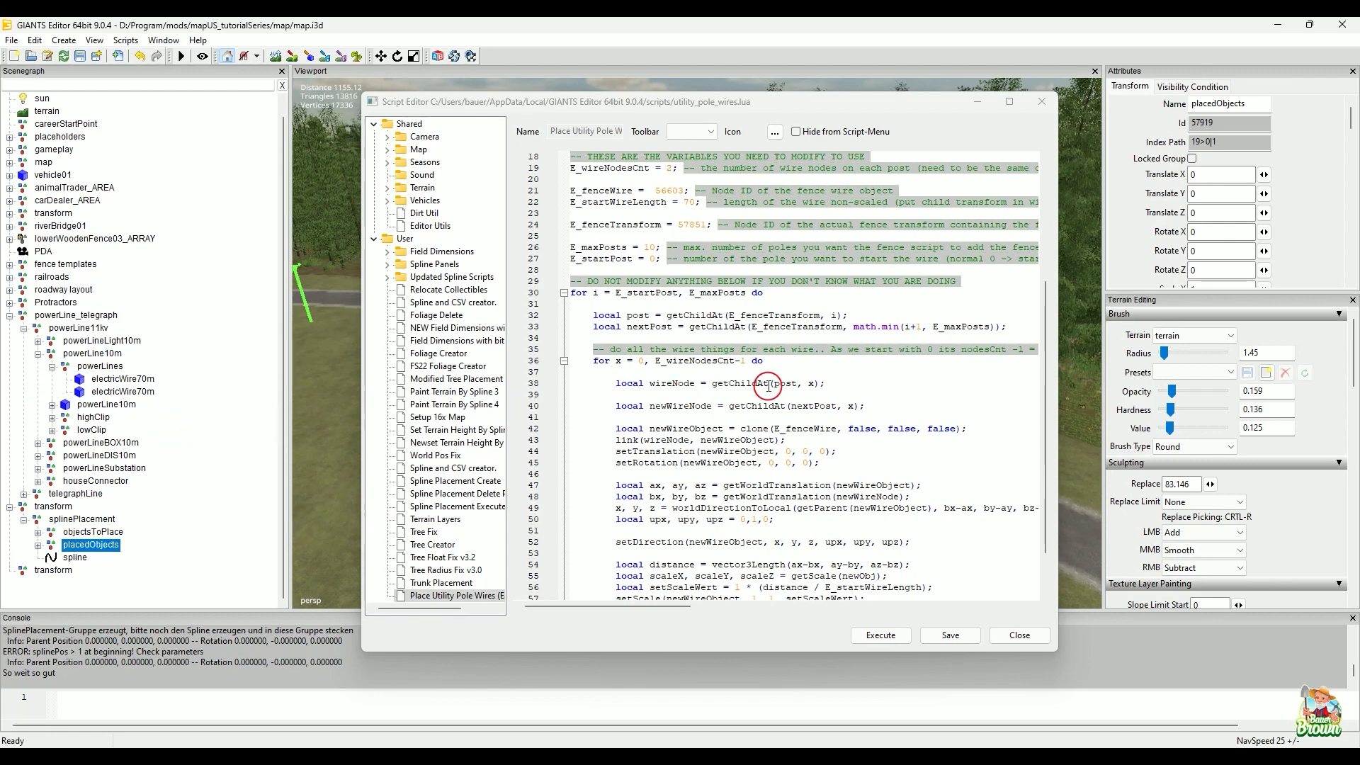
pyautogui.scroll(-2, 768, 384)
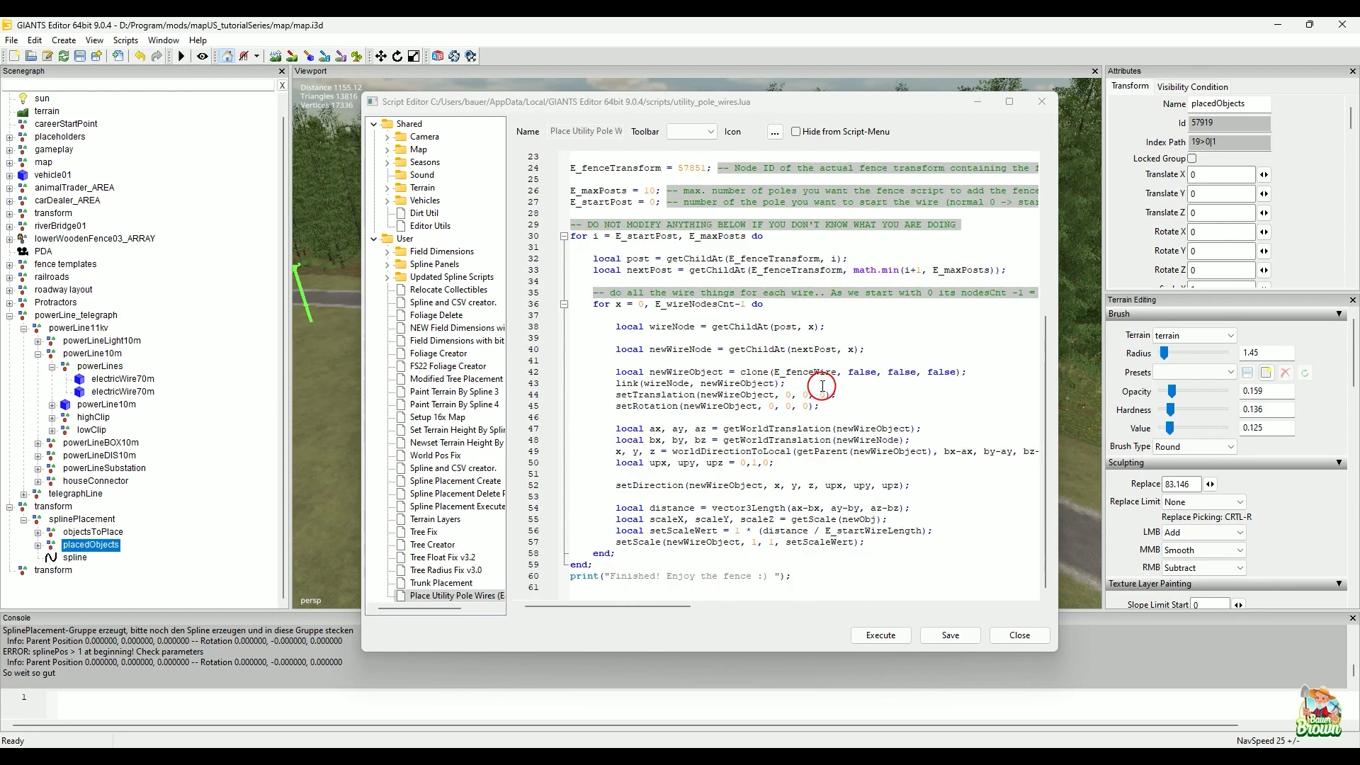
pyautogui.scroll(2, 822, 386)
pyautogui.scroll(-2, 822, 386)
pyautogui.click(53, 572)
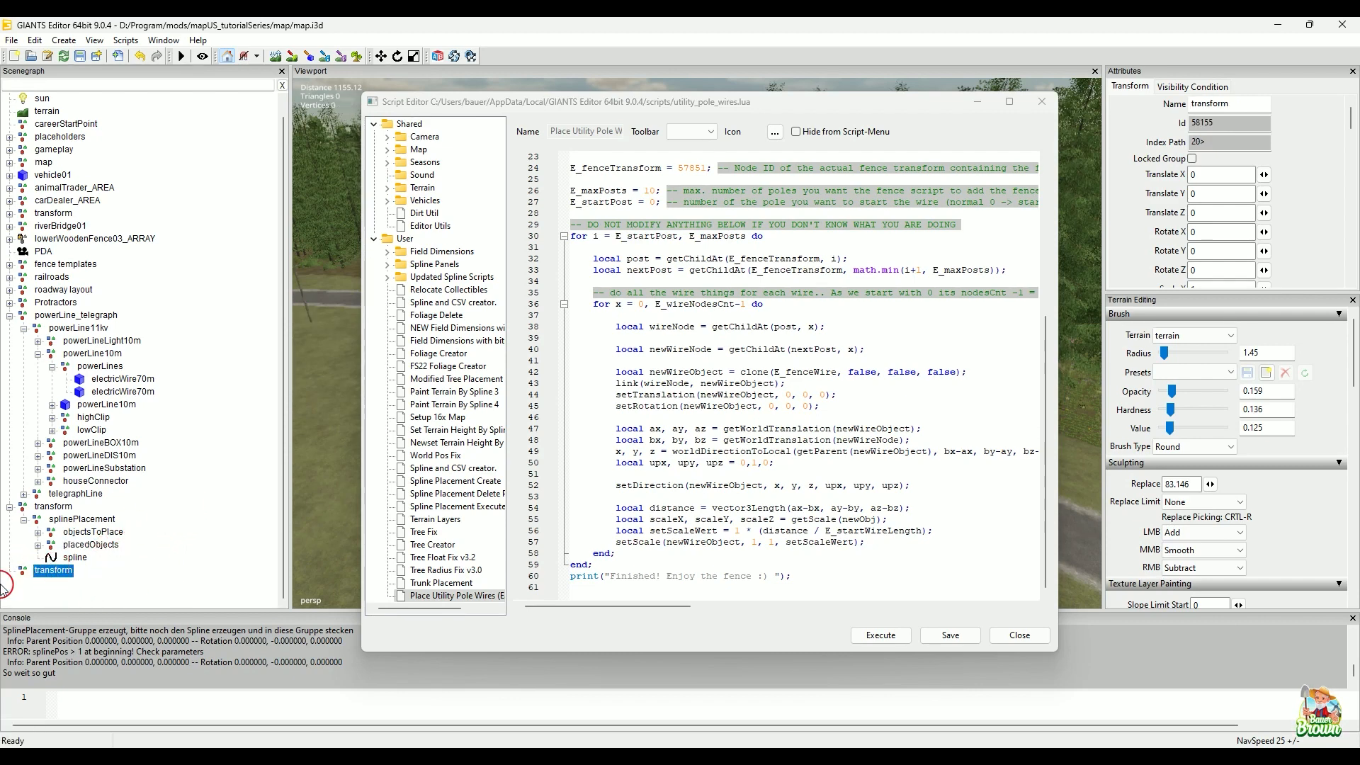
# - Expand the entire placedObjects hierarchy in the scenegraph and close the console to make room for it
pyautogui.click(38, 544)
pyautogui.scroll(-3, 117, 446)
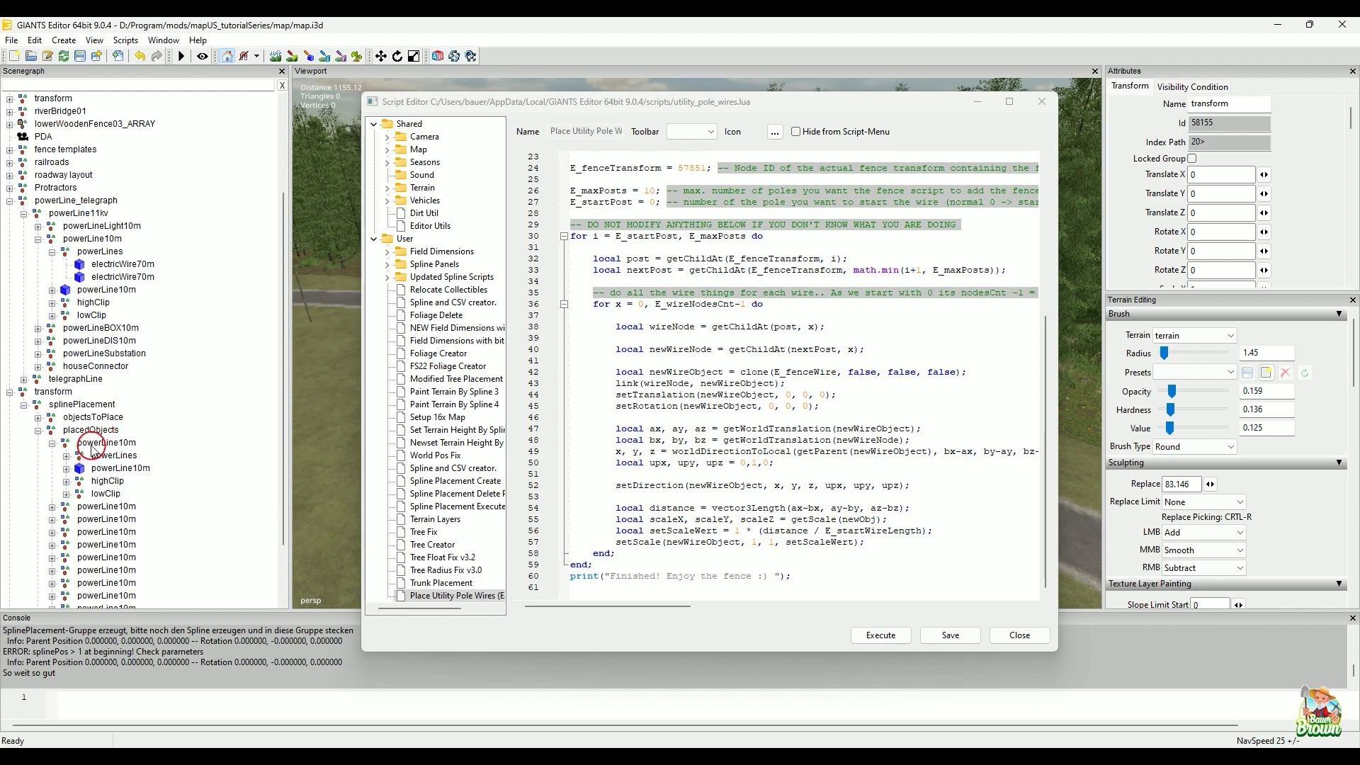
pyautogui.click(39, 430)
pyautogui.click(75, 381)
pyautogui.rightClick(76, 381)
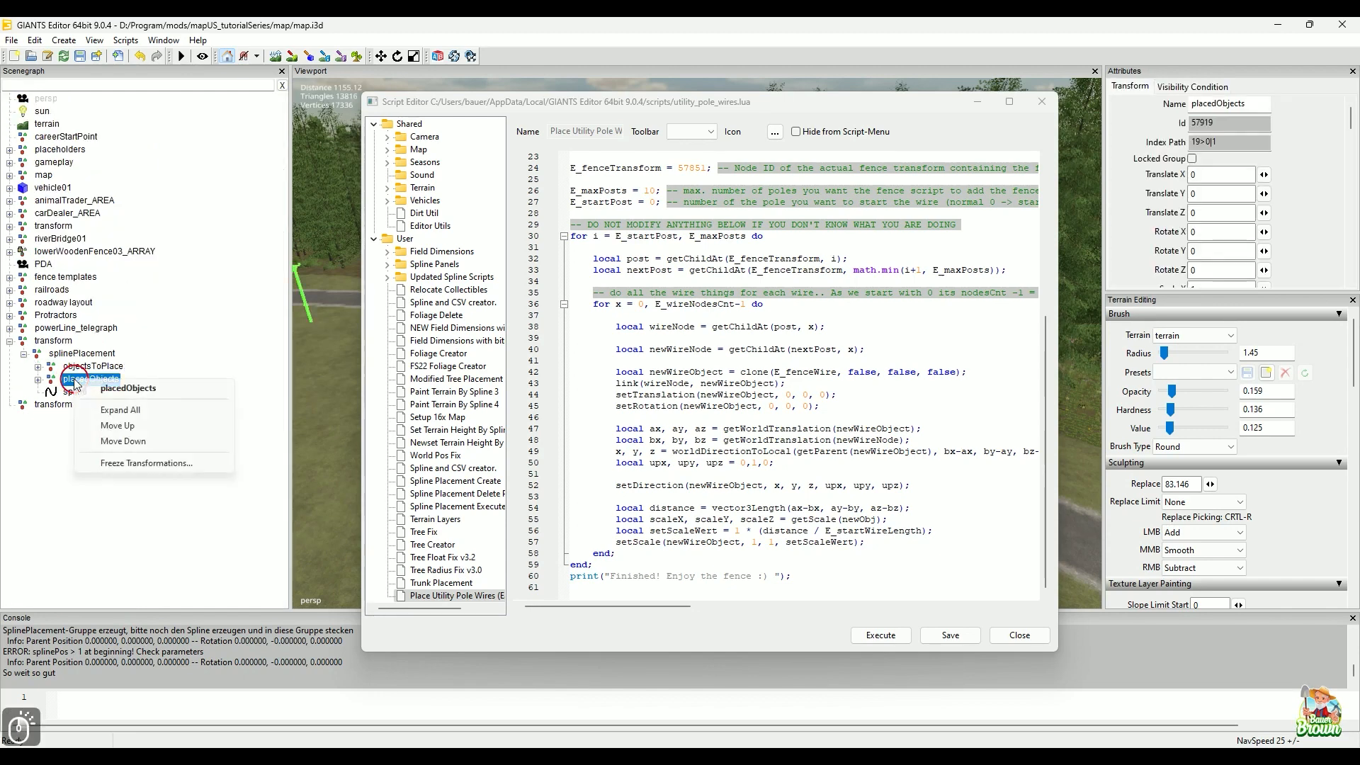
pyautogui.click(119, 410)
pyautogui.scroll(-2, 208, 442)
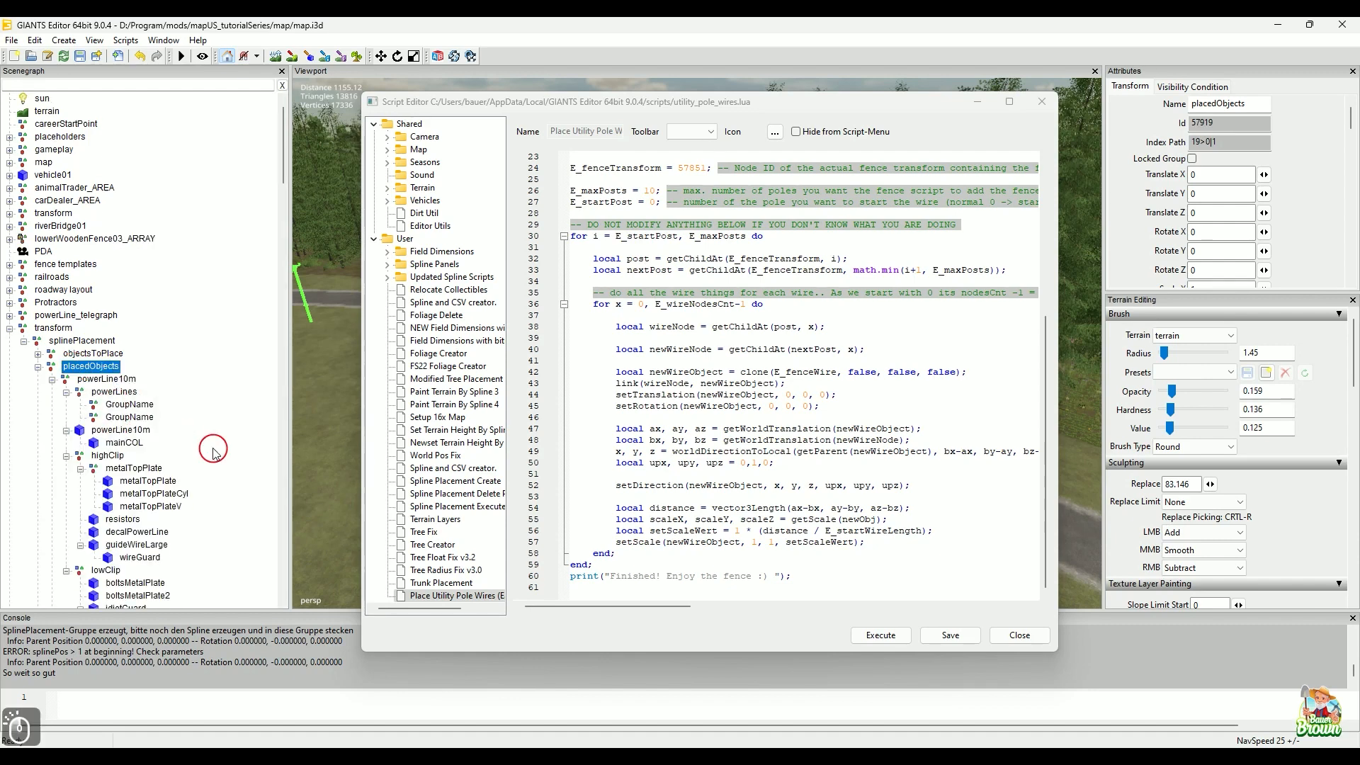
pyautogui.scroll(-3, 212, 452)
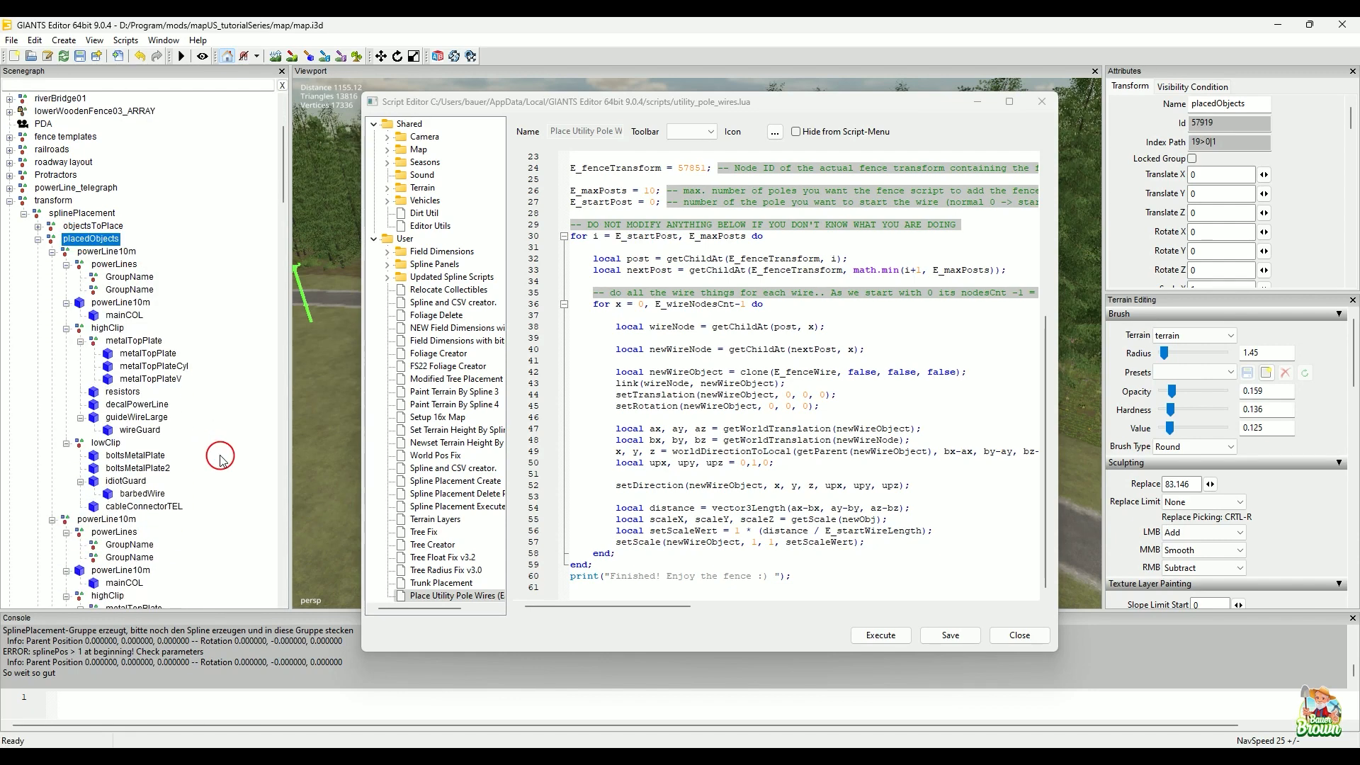
pyautogui.click(1352, 618)
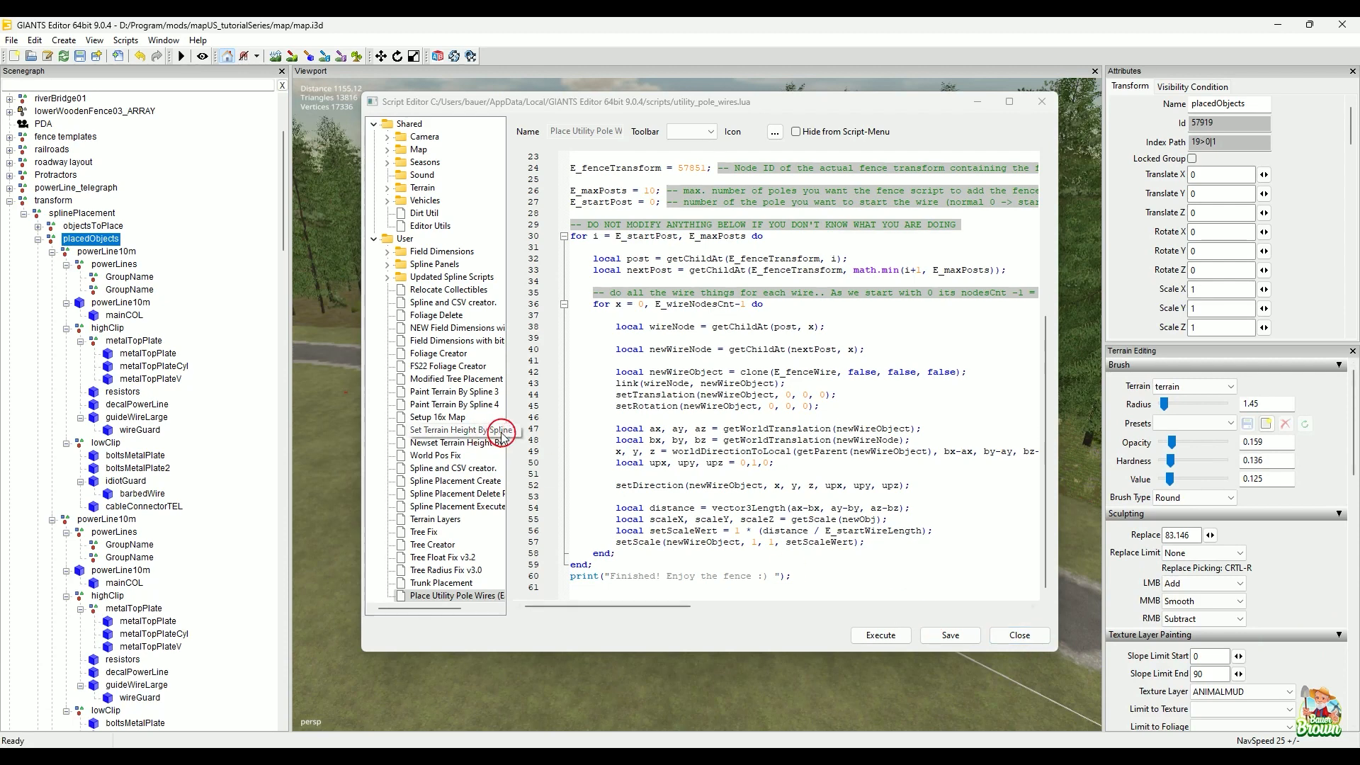
# - Set E_fenceTransform in the script to 58155, copied from the Id of the new root-level transform, and save and close the script
pyautogui.scroll(-2, 204, 476)
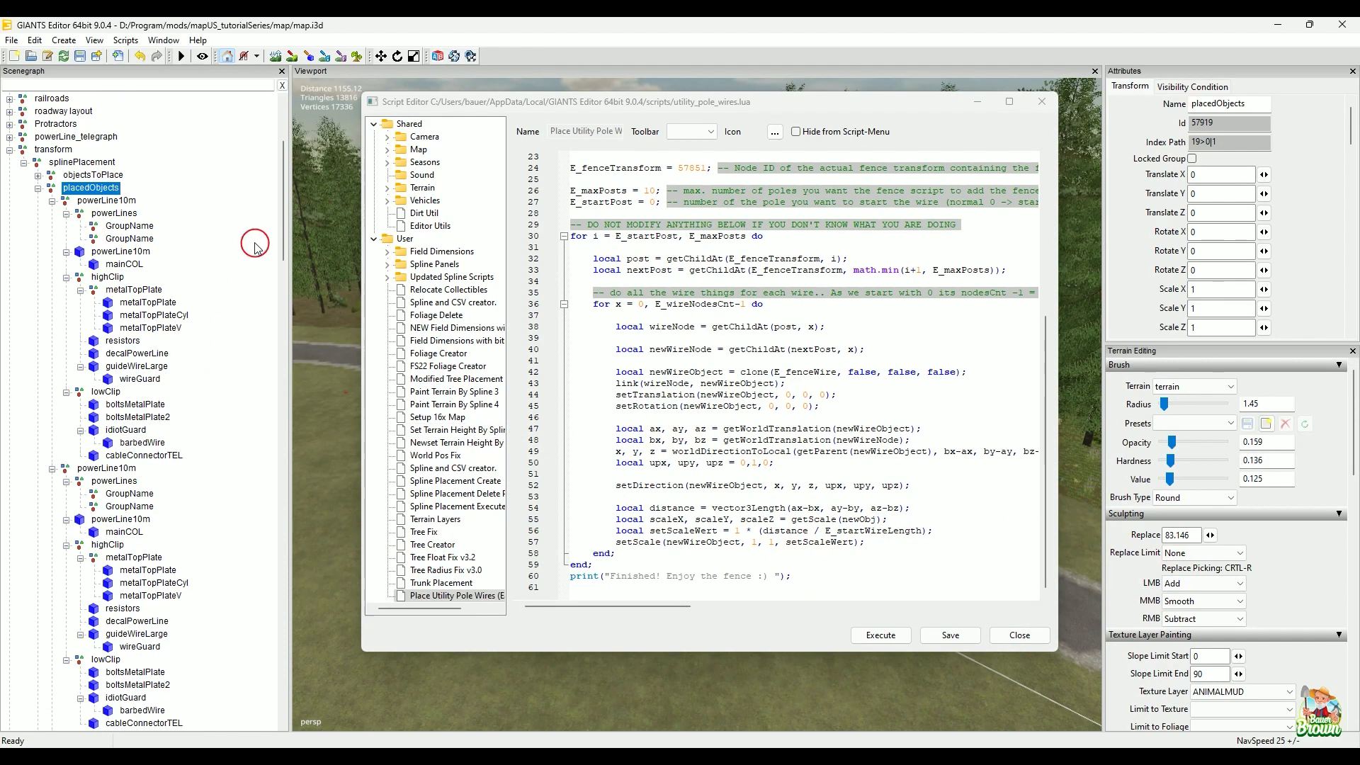
pyautogui.moveTo(280, 168); pyautogui.dragTo(282, 669)
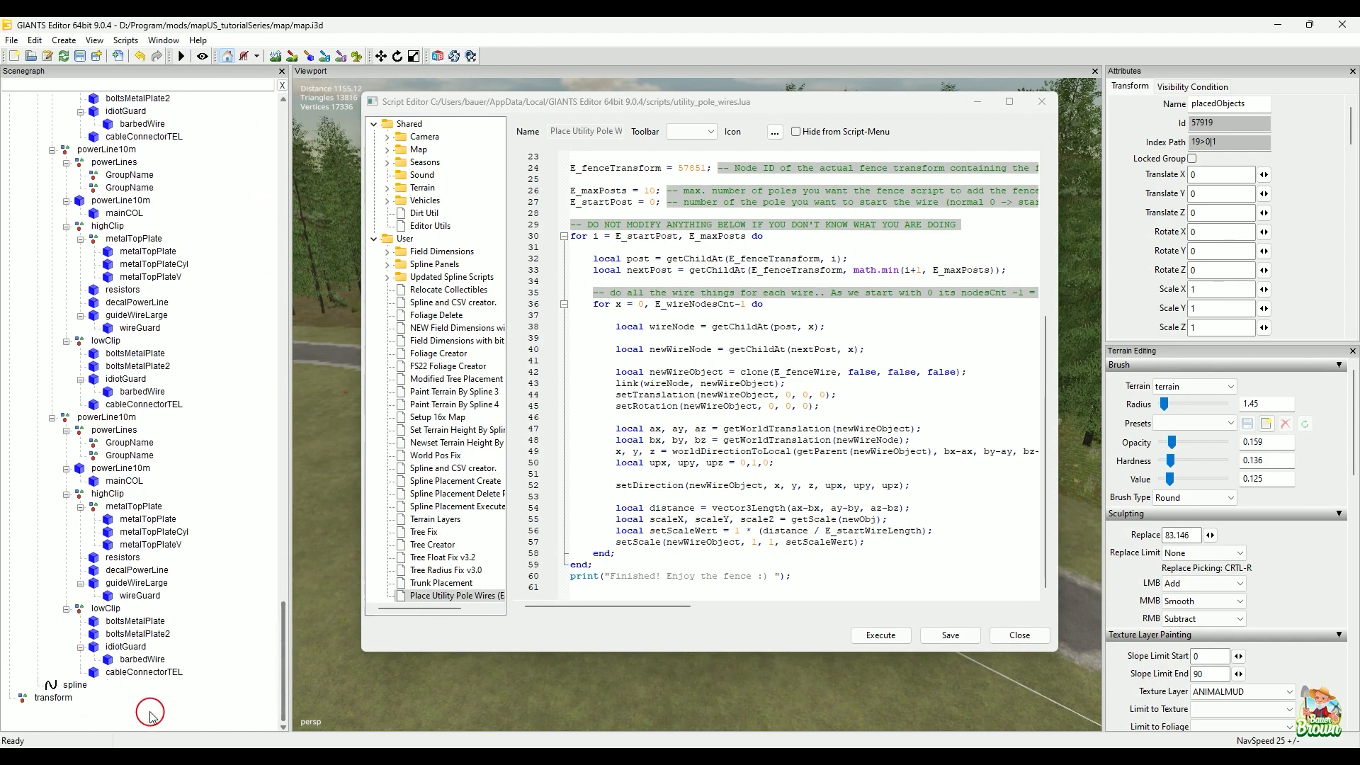
pyautogui.click(53, 698)
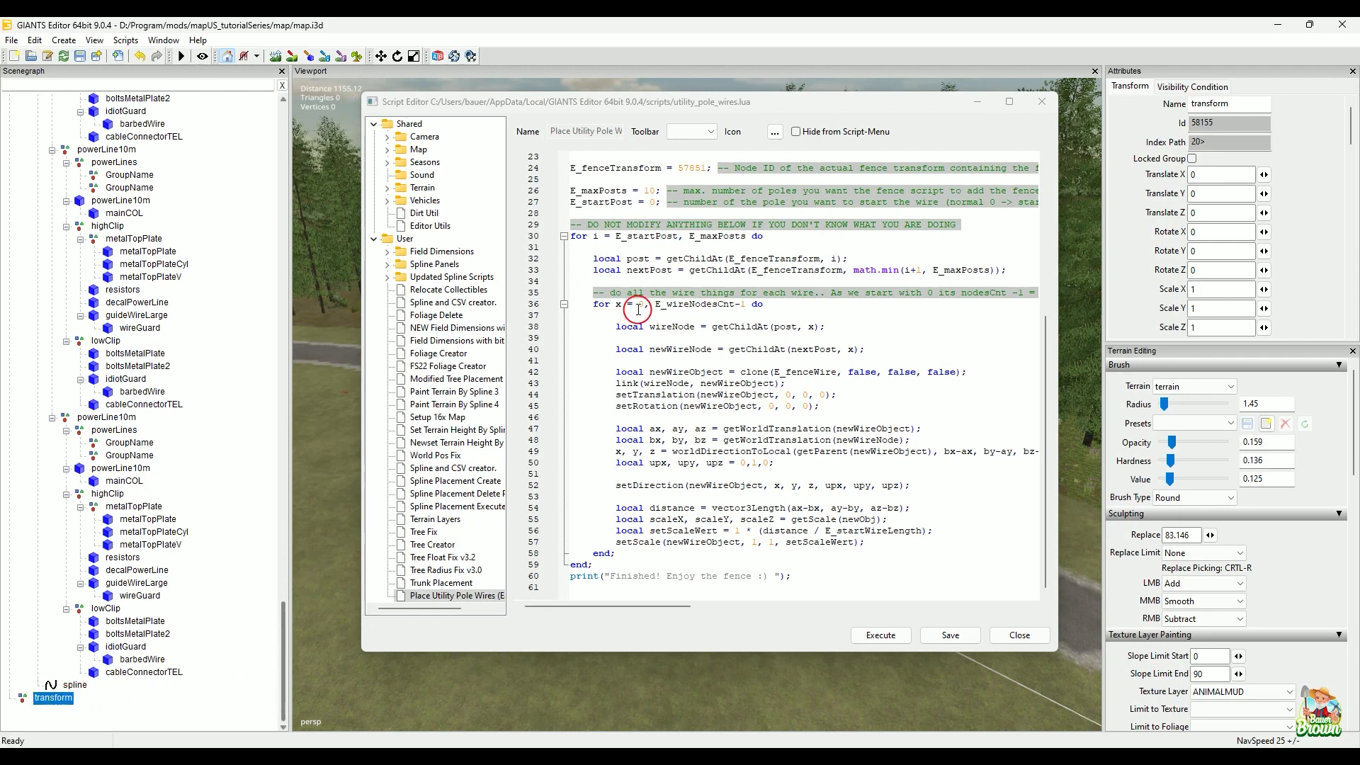
pyautogui.click(1287, 145)
pyautogui.doubleClick(1222, 124)
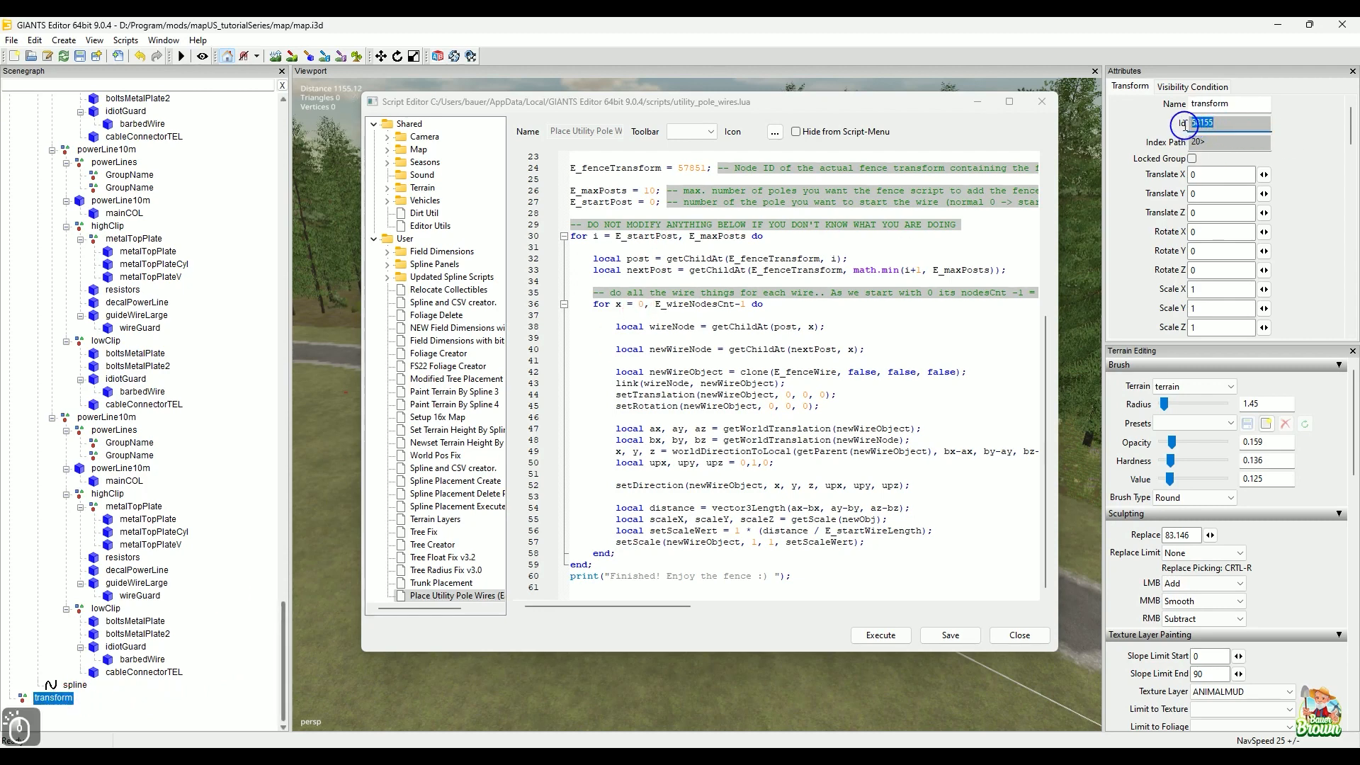
pyautogui.hotkey('ctrl', 'c')
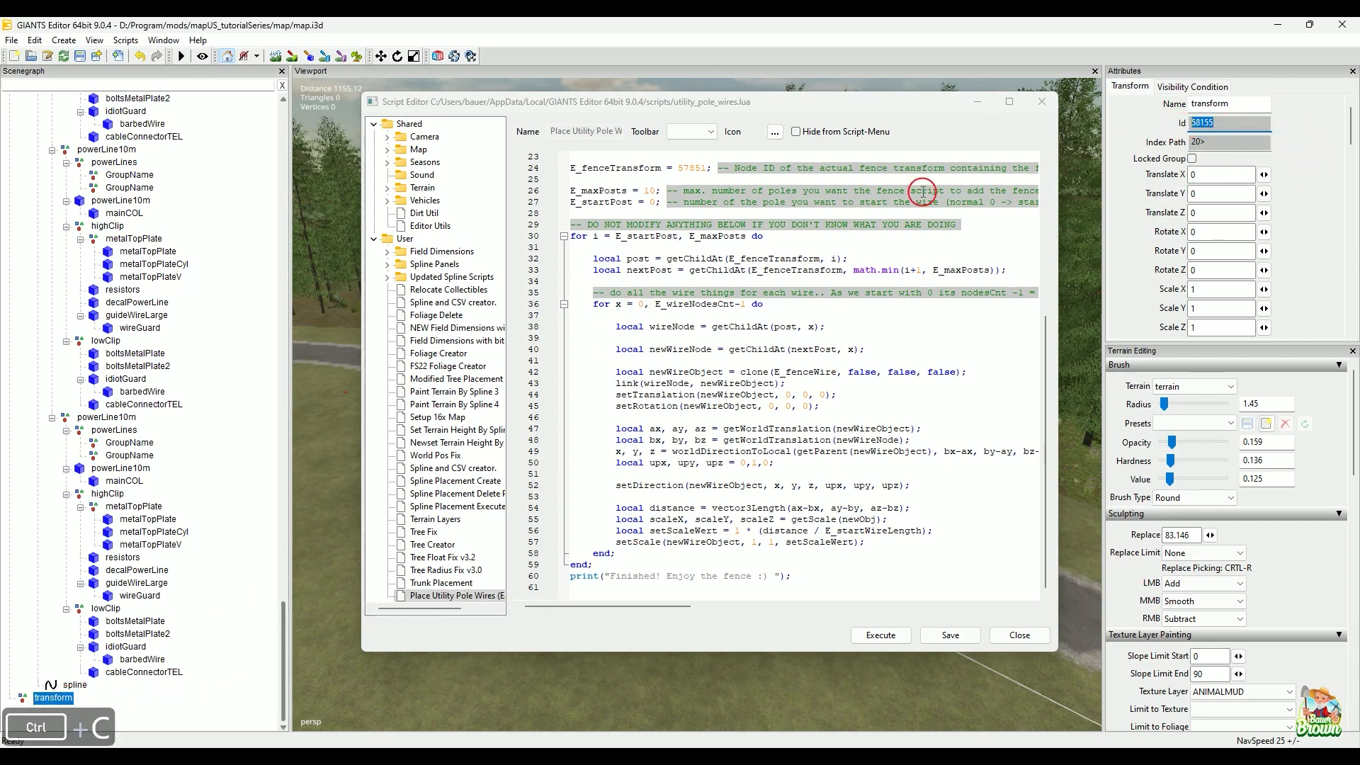
pyautogui.scroll(3, 701, 241)
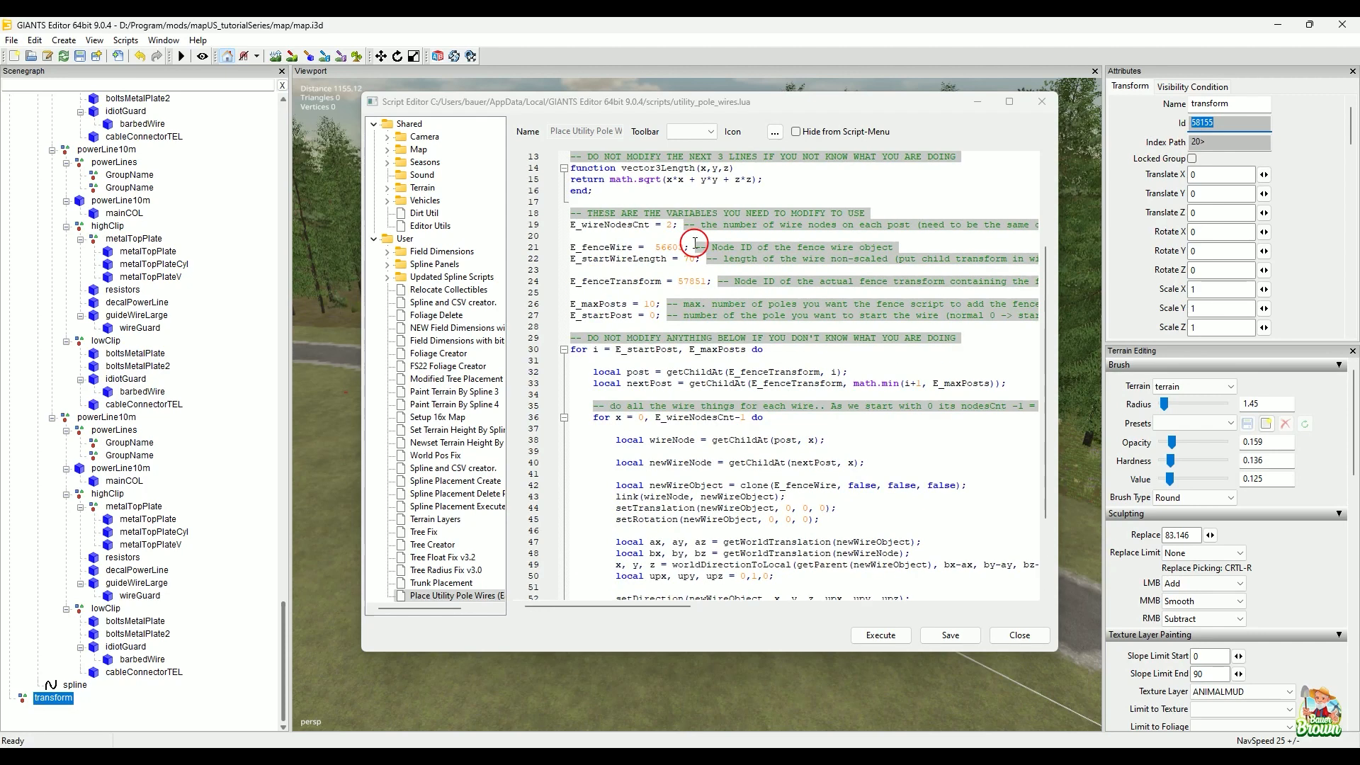
pyautogui.doubleClick(695, 281)
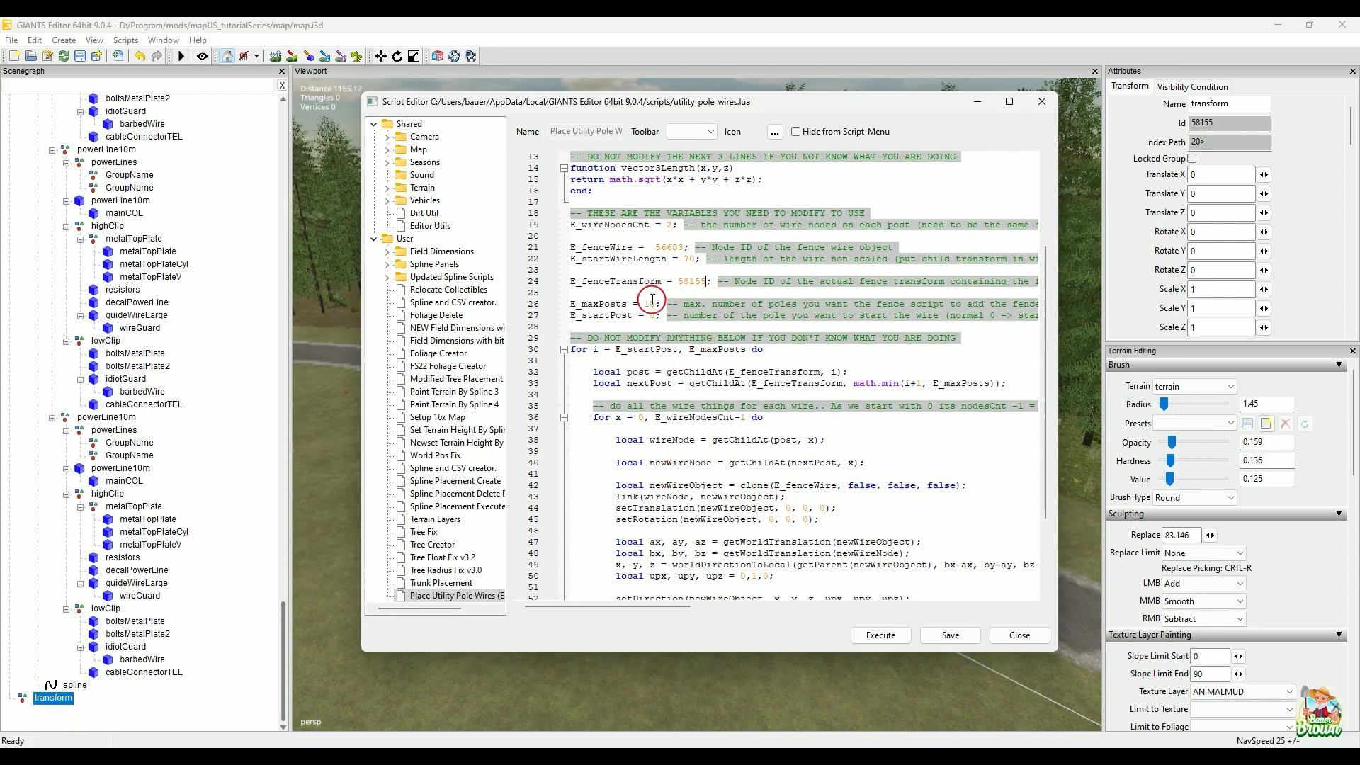
pyautogui.click(951, 634)
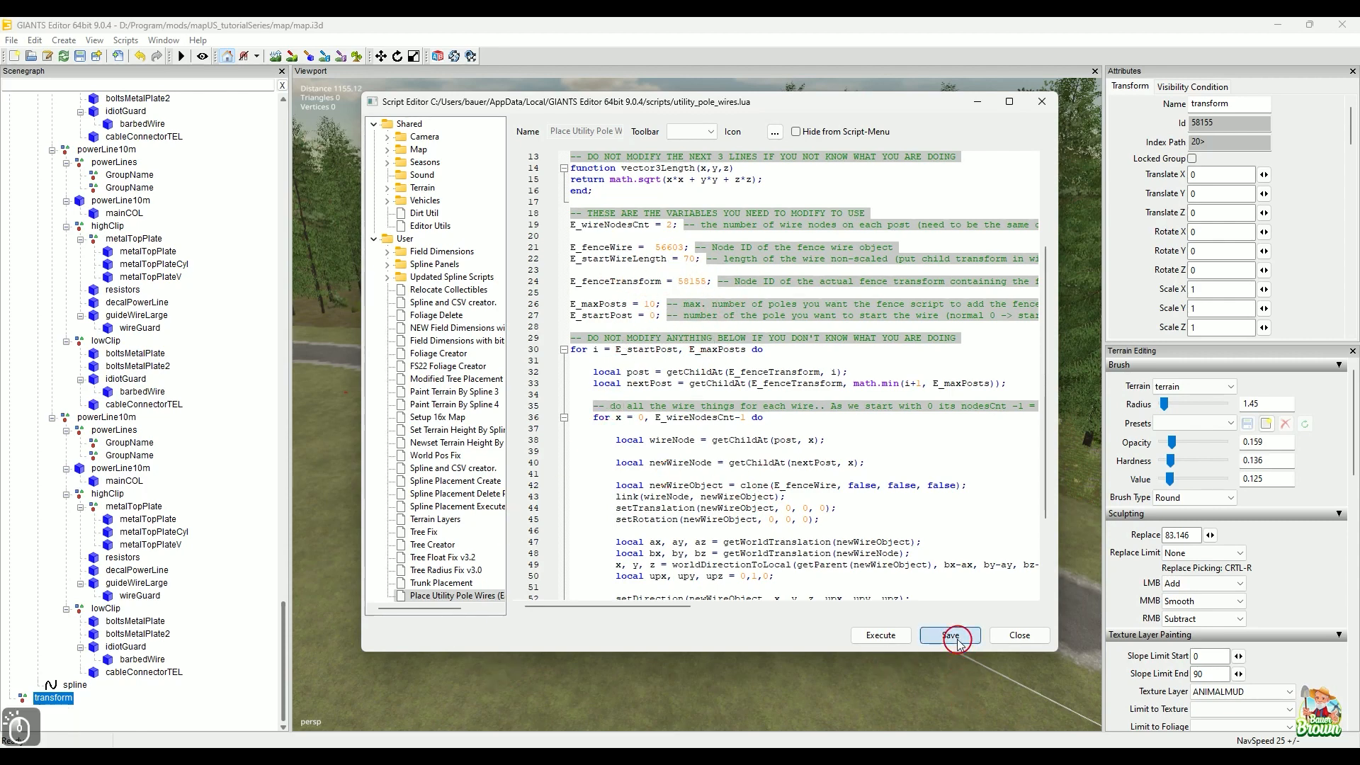
pyautogui.click(1021, 635)
# - Select the powerLines group of every placed powerLine10m pole under placedObjects and move them all into the new root-level transform
pyautogui.moveTo(295, 646); pyautogui.dragTo(277, 182)
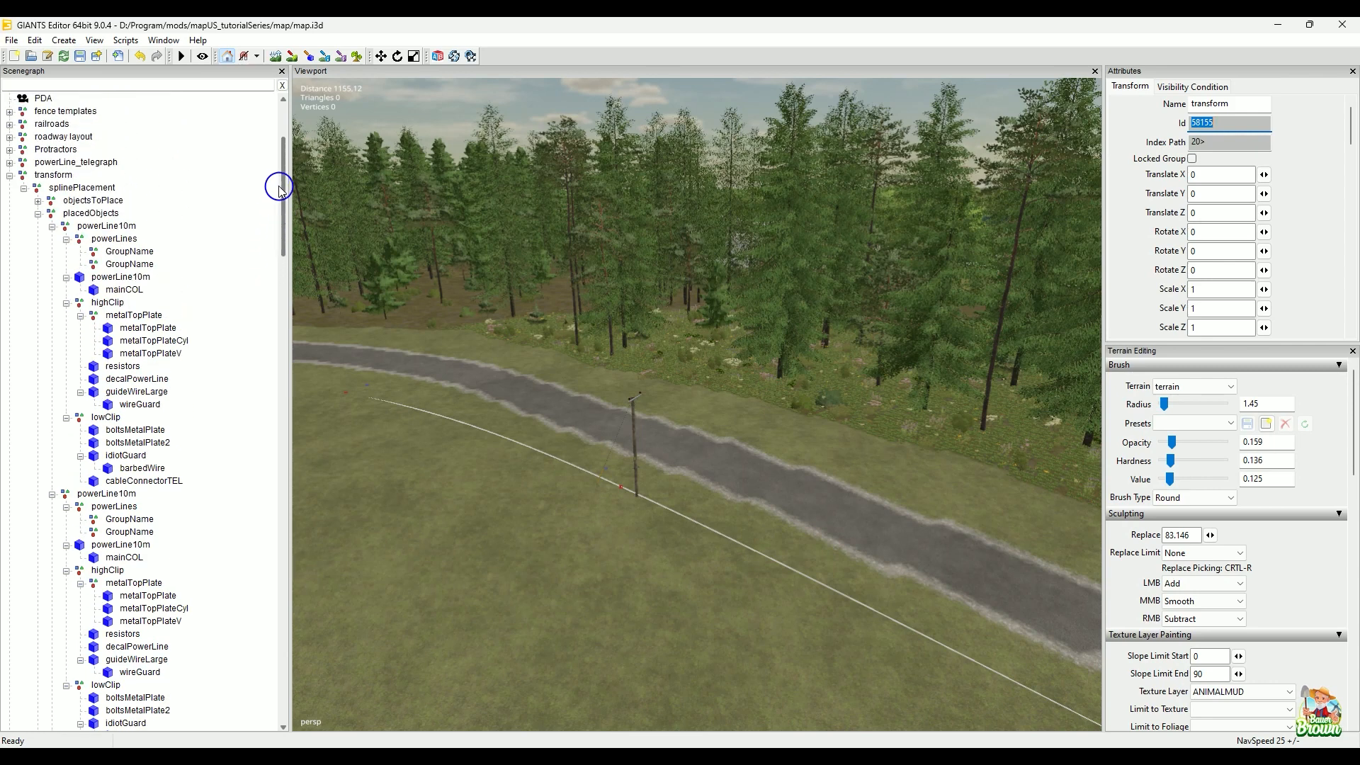
pyautogui.click(122, 241)
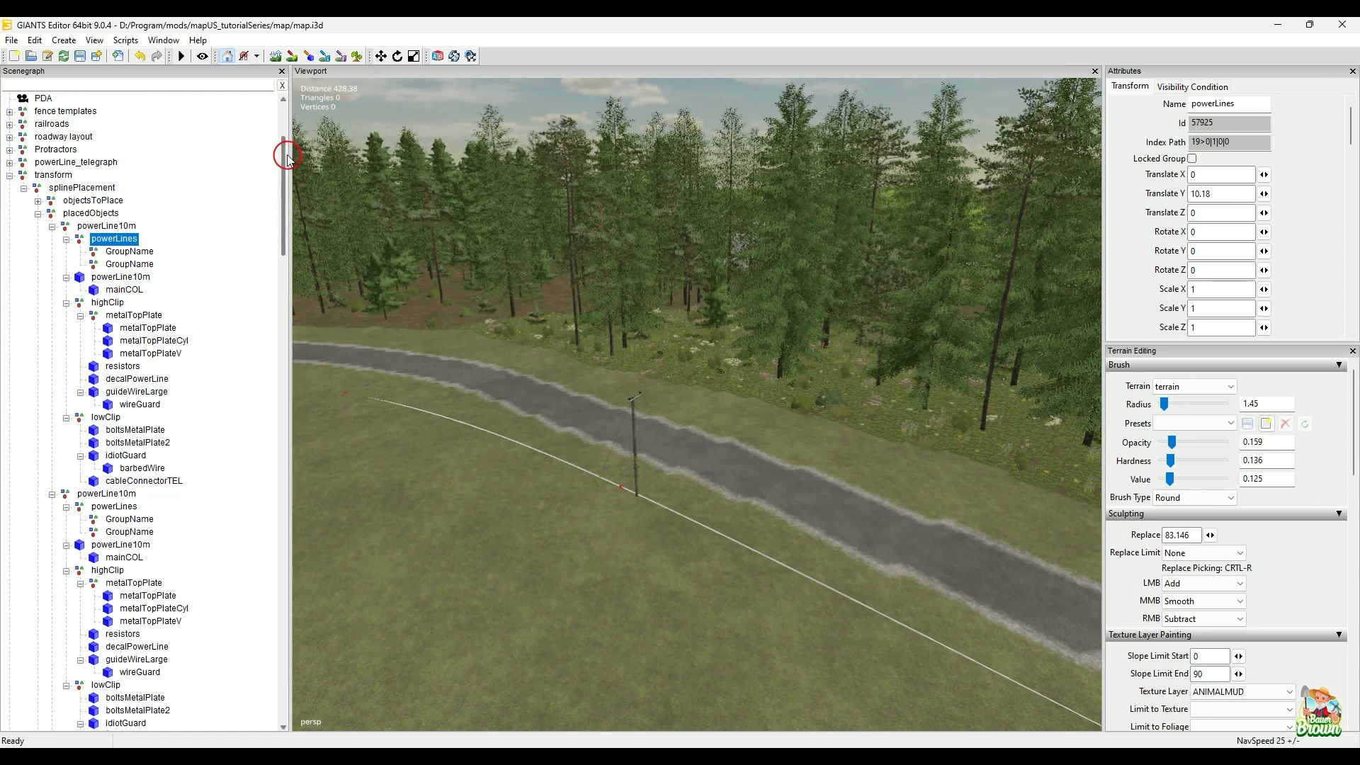
pyautogui.scroll(-3, 283, 160)
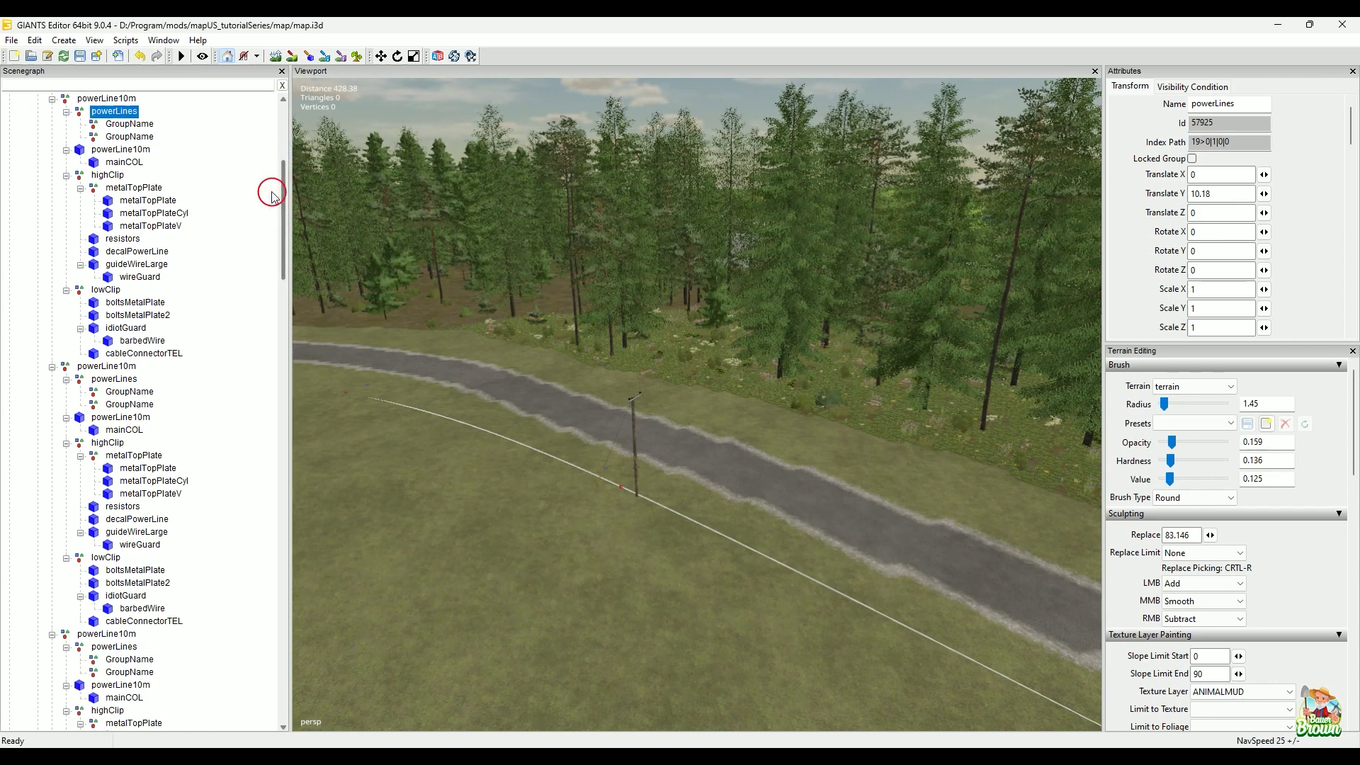
pyautogui.keyDown('ctrl'); pyautogui.click(117, 380); pyautogui.keyUp('ctrl')
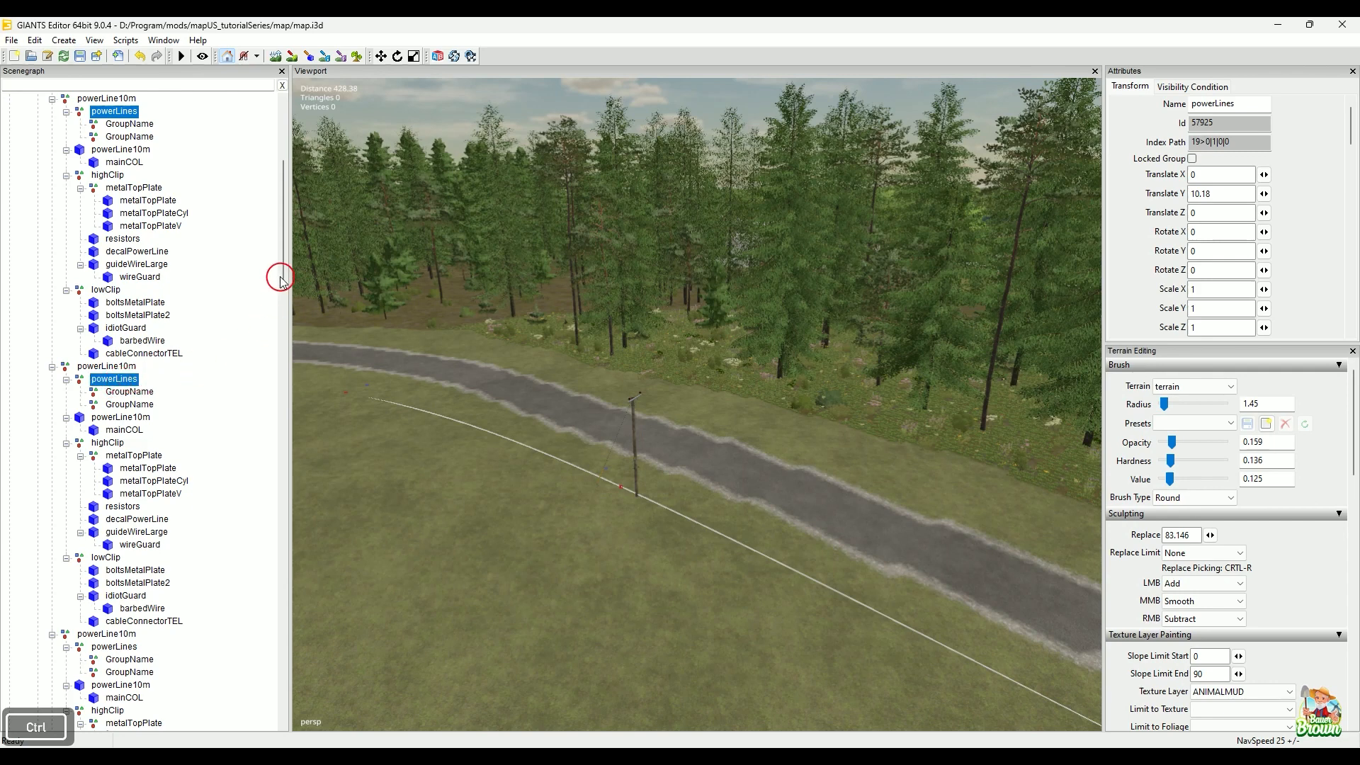
pyautogui.keyDown('ctrl'); pyautogui.click(130, 649); pyautogui.keyUp('ctrl')
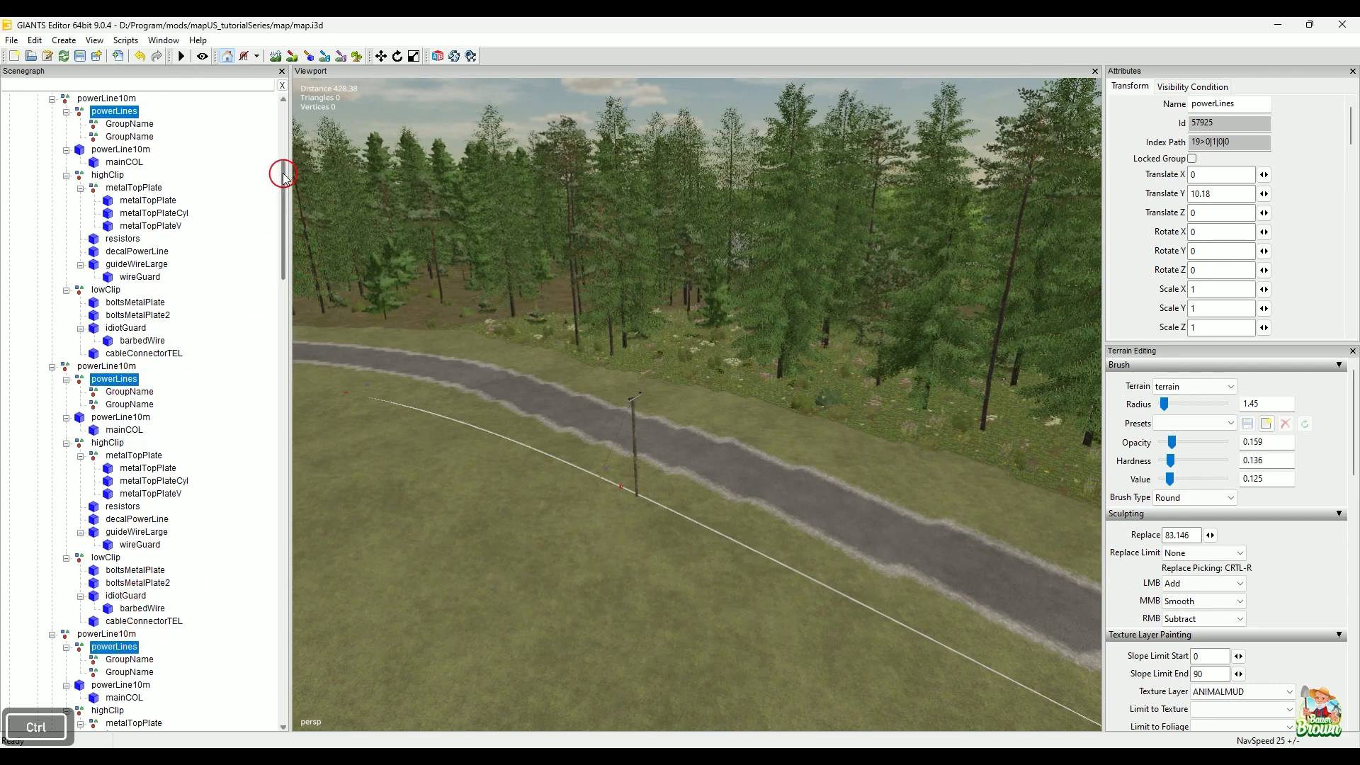
pyautogui.moveTo(282, 167); pyautogui.dragTo(280, 272)
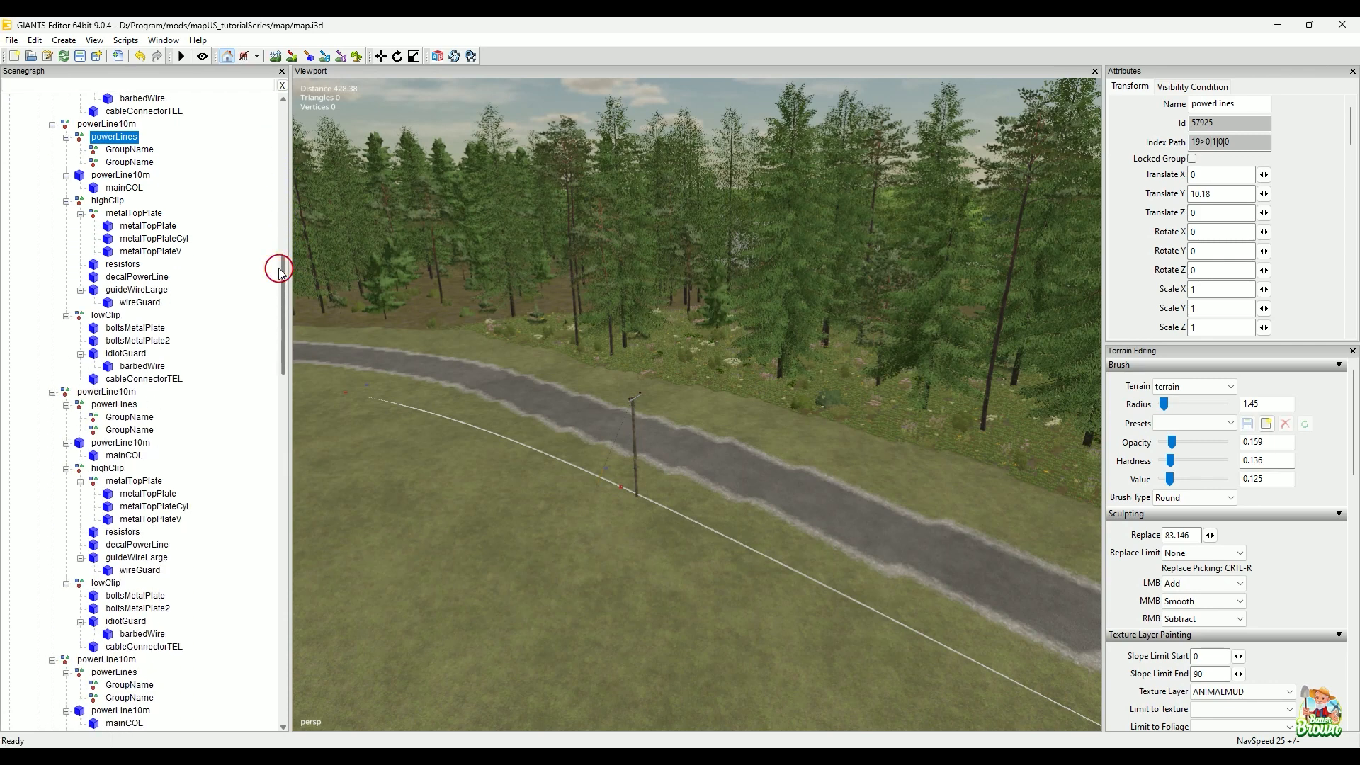
pyautogui.keyDown('ctrl'); pyautogui.click(119, 404); pyautogui.keyUp('ctrl')
pyautogui.scroll(-1, 131, 406)
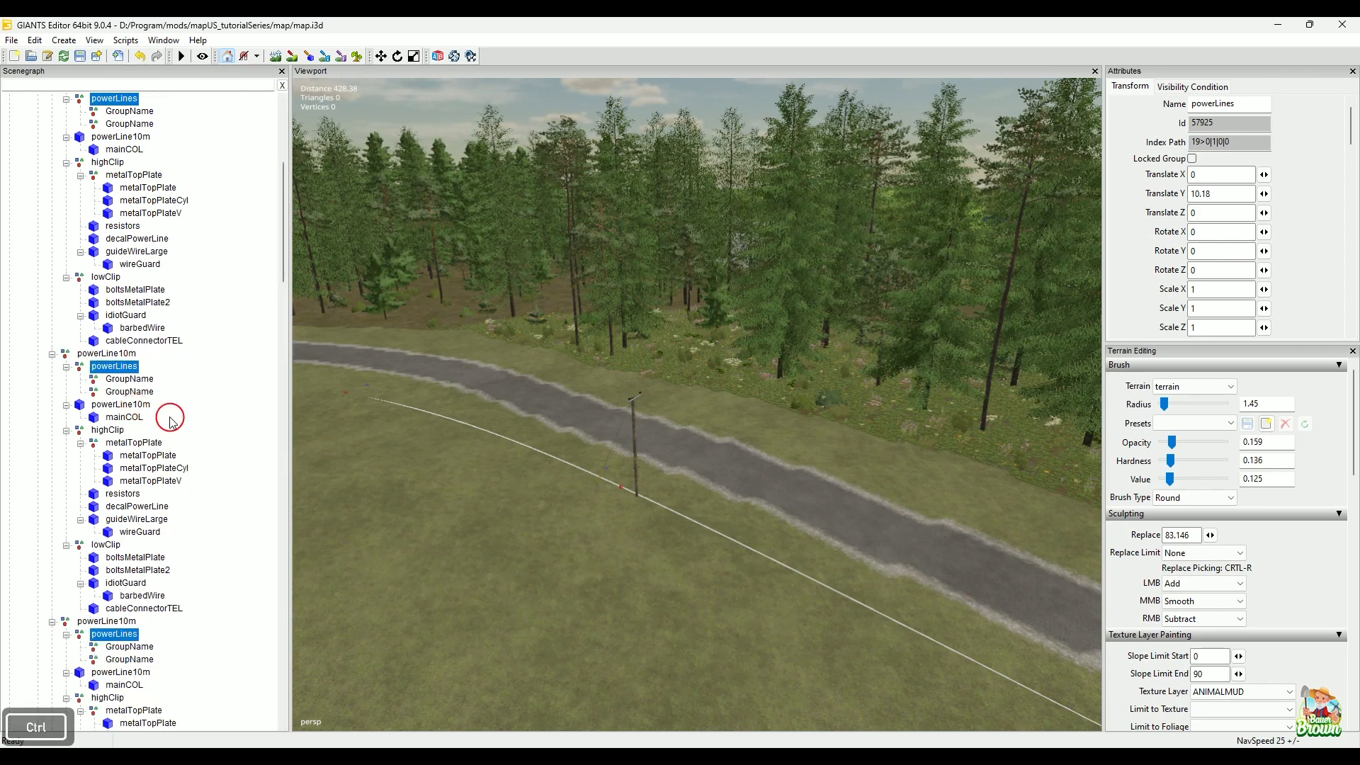
pyautogui.moveTo(281, 205); pyautogui.dragTo(278, 352)
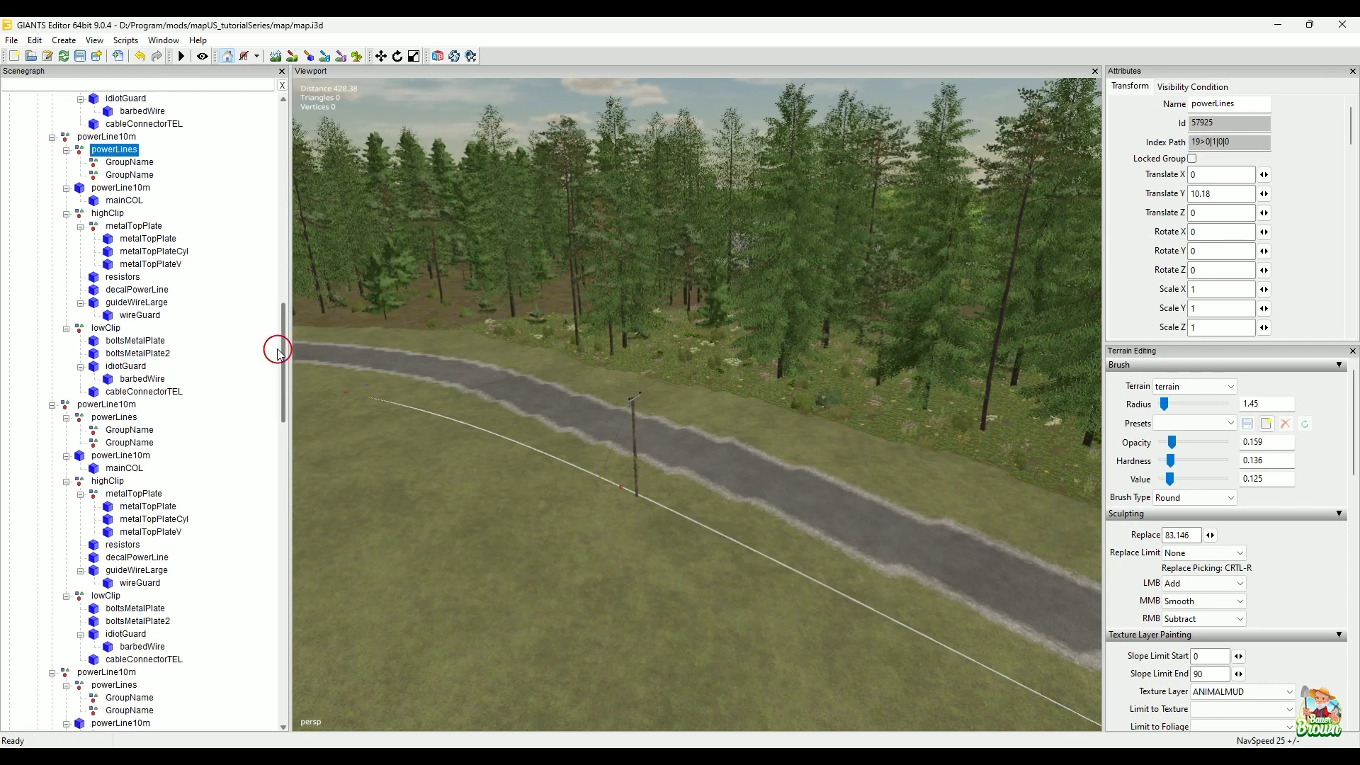
pyautogui.keyDown('ctrl'); pyautogui.click(122, 418); pyautogui.keyUp('ctrl')
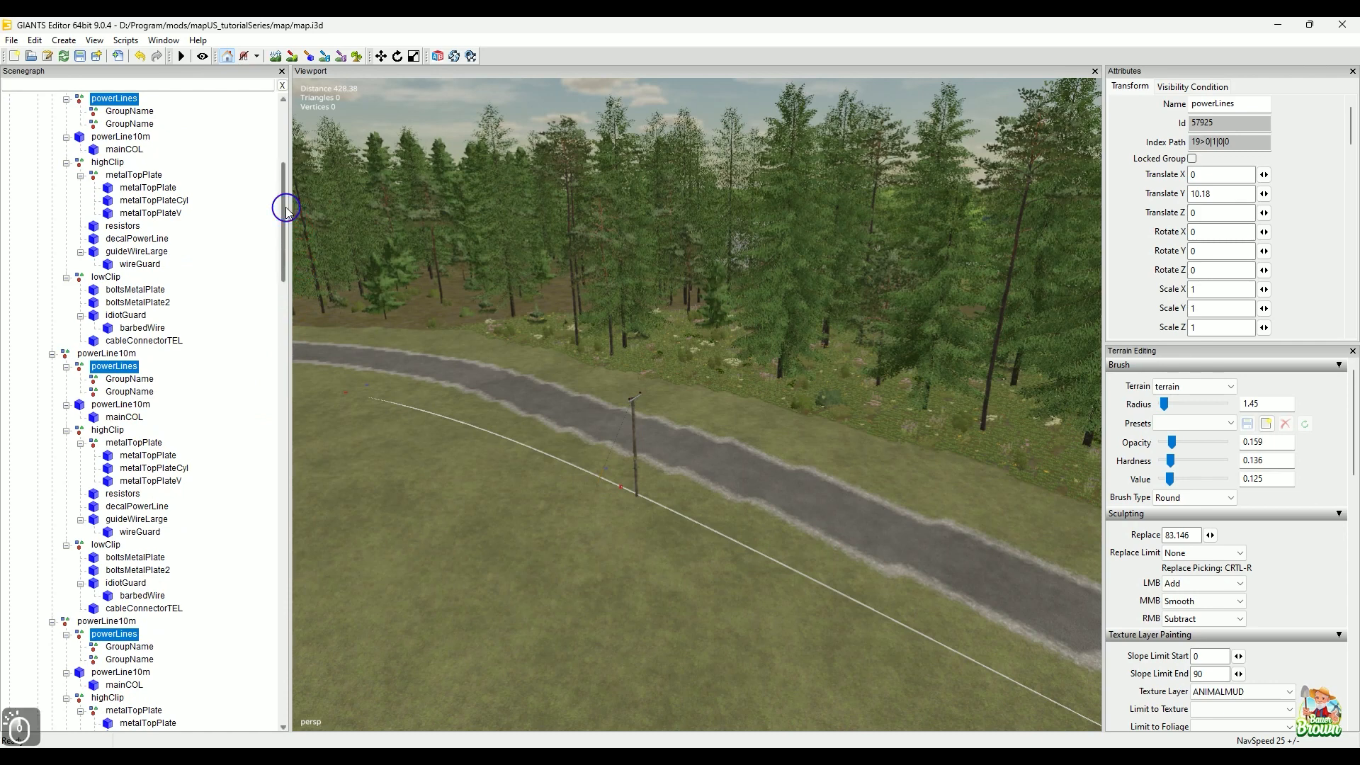
pyautogui.moveTo(286, 211); pyautogui.dragTo(267, 375)
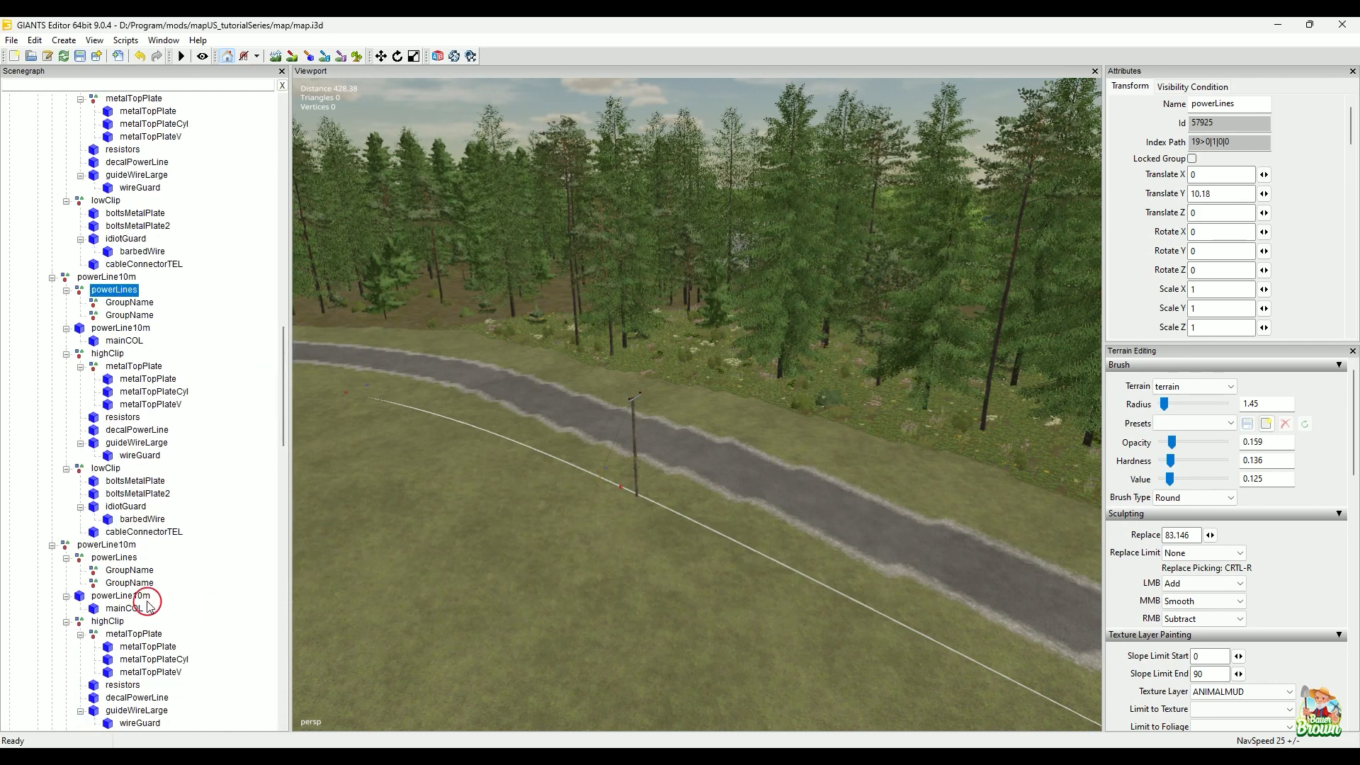
pyautogui.keyDown('ctrl'); pyautogui.click(113, 560); pyautogui.keyUp('ctrl')
pyautogui.moveTo(279, 213); pyautogui.dragTo(294, 440)
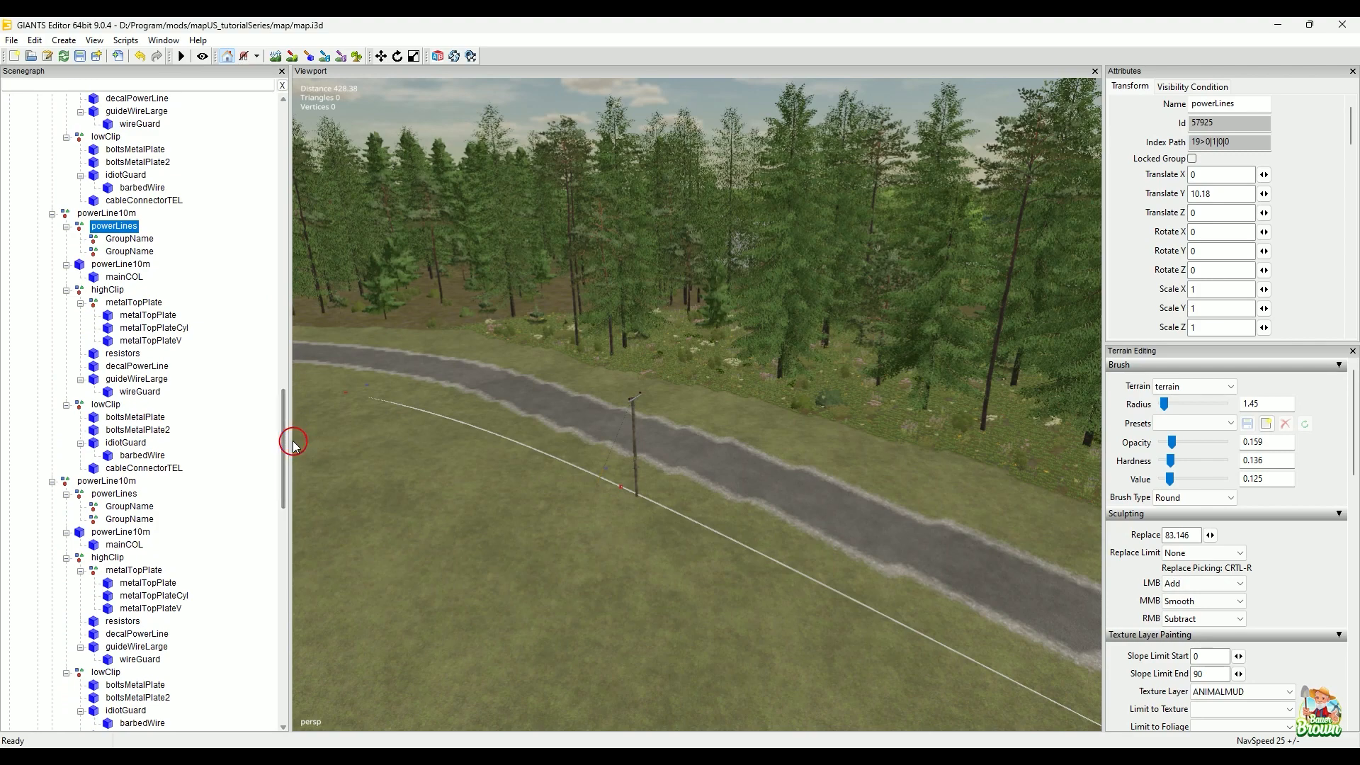
pyautogui.keyDown('ctrl'); pyautogui.click(131, 495); pyautogui.keyUp('ctrl')
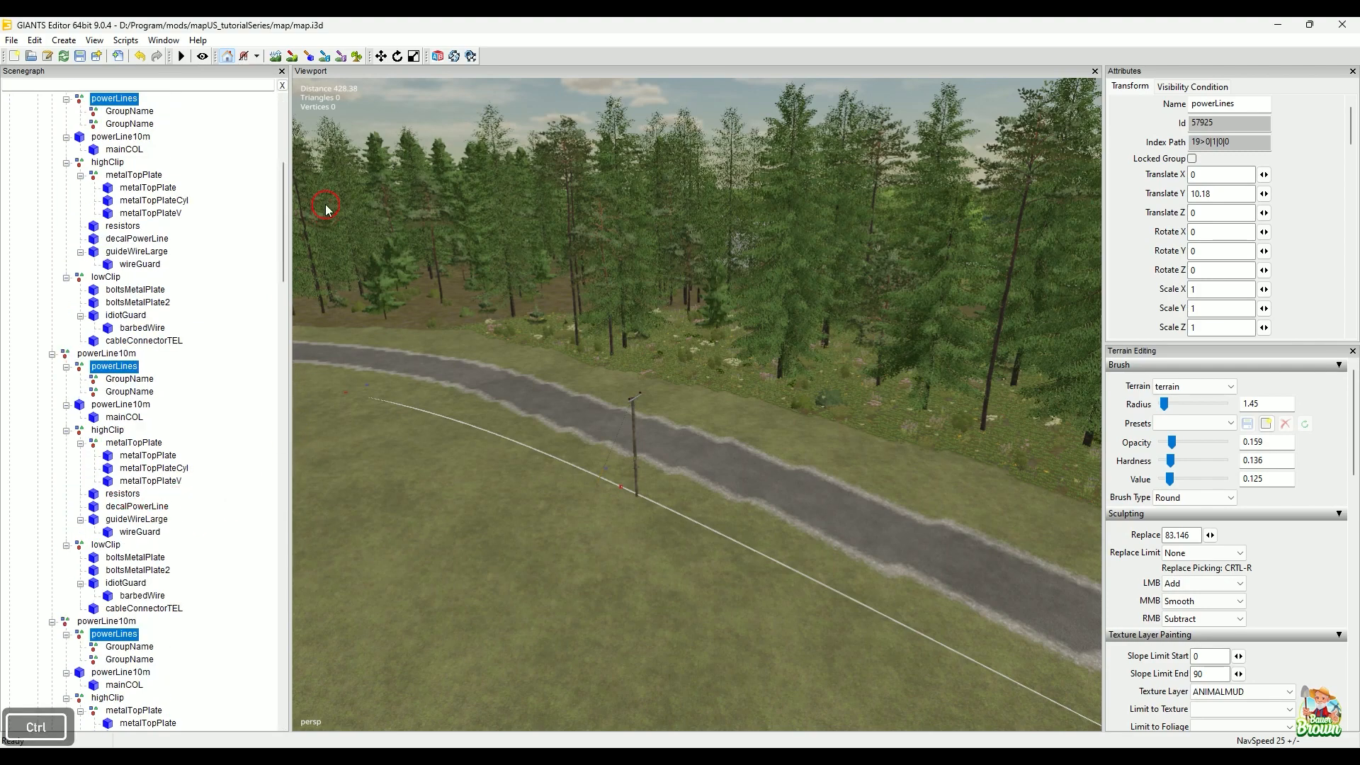
pyautogui.moveTo(288, 206); pyautogui.dragTo(291, 520)
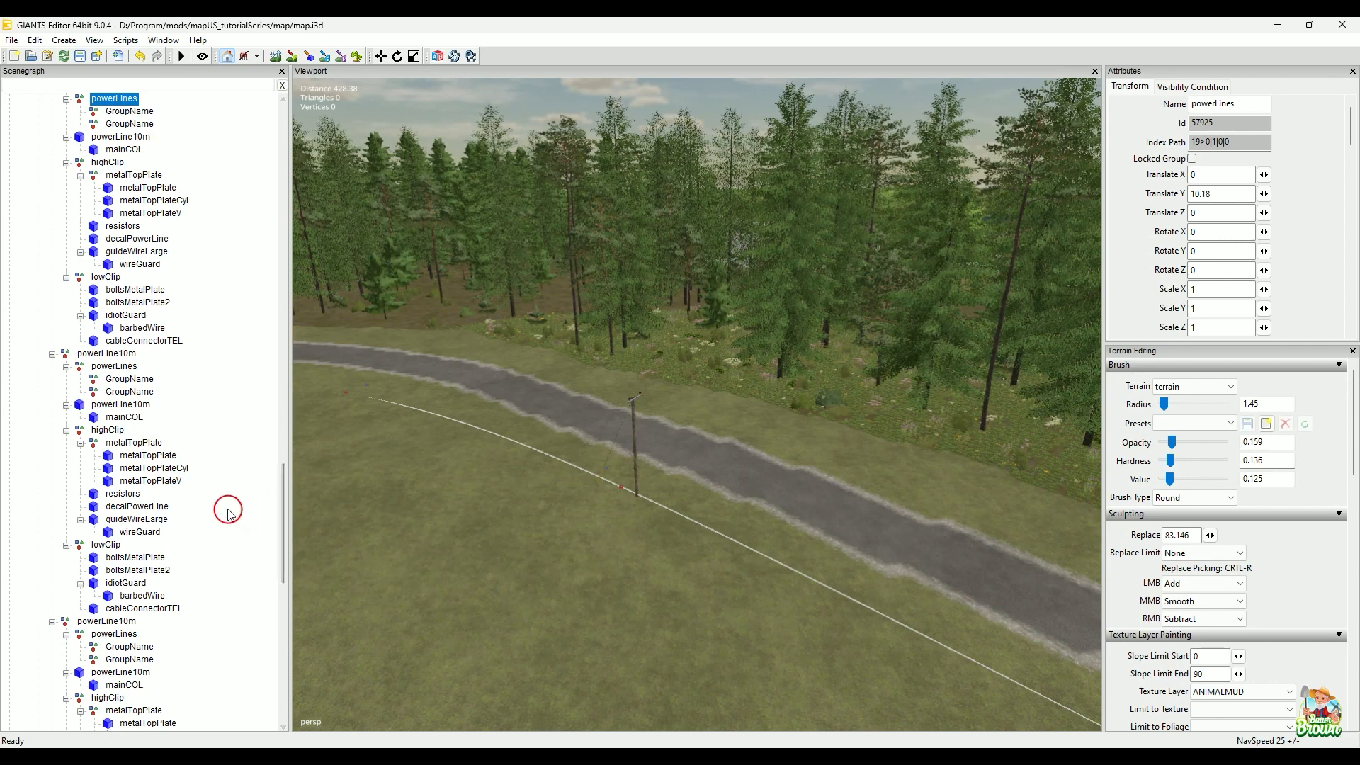
pyautogui.keyDown('ctrl'); pyautogui.click(112, 367); pyautogui.keyUp('ctrl')
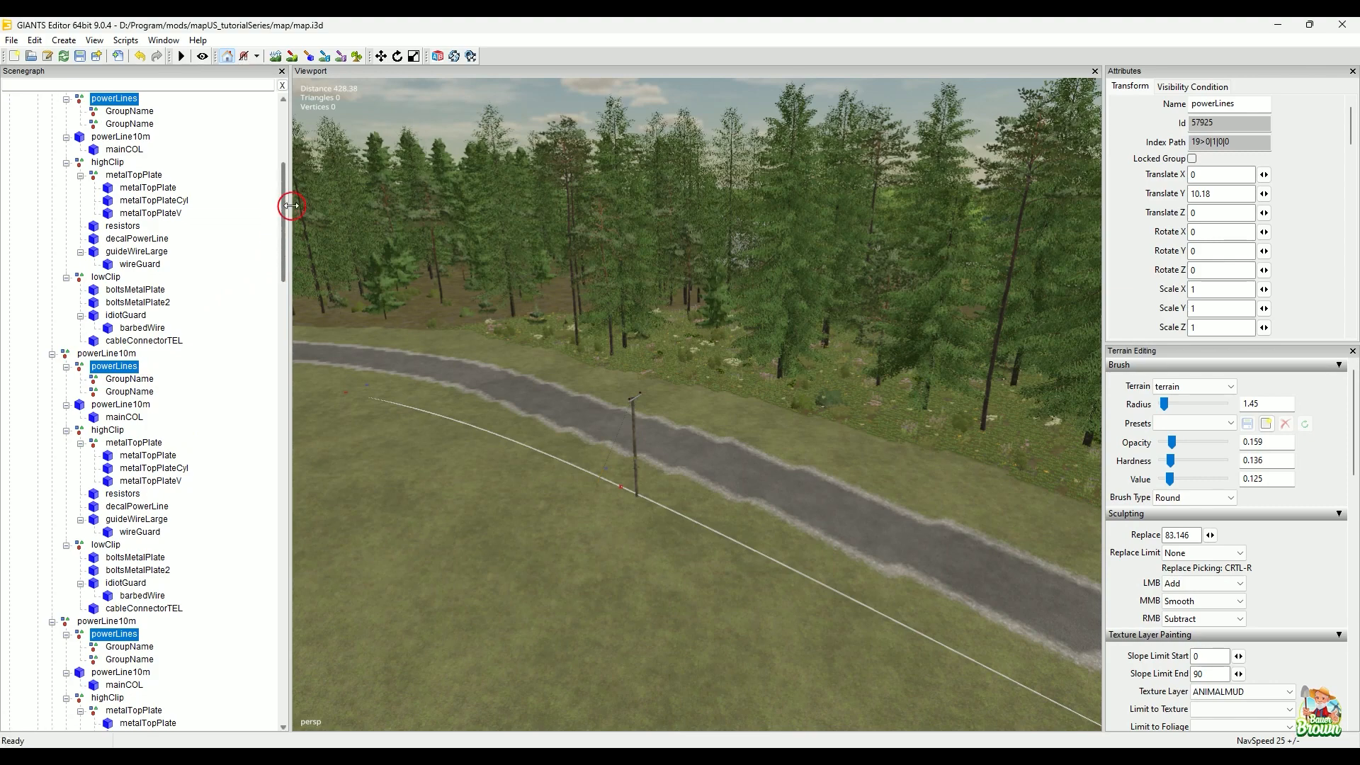
pyautogui.moveTo(287, 225); pyautogui.dragTo(290, 561)
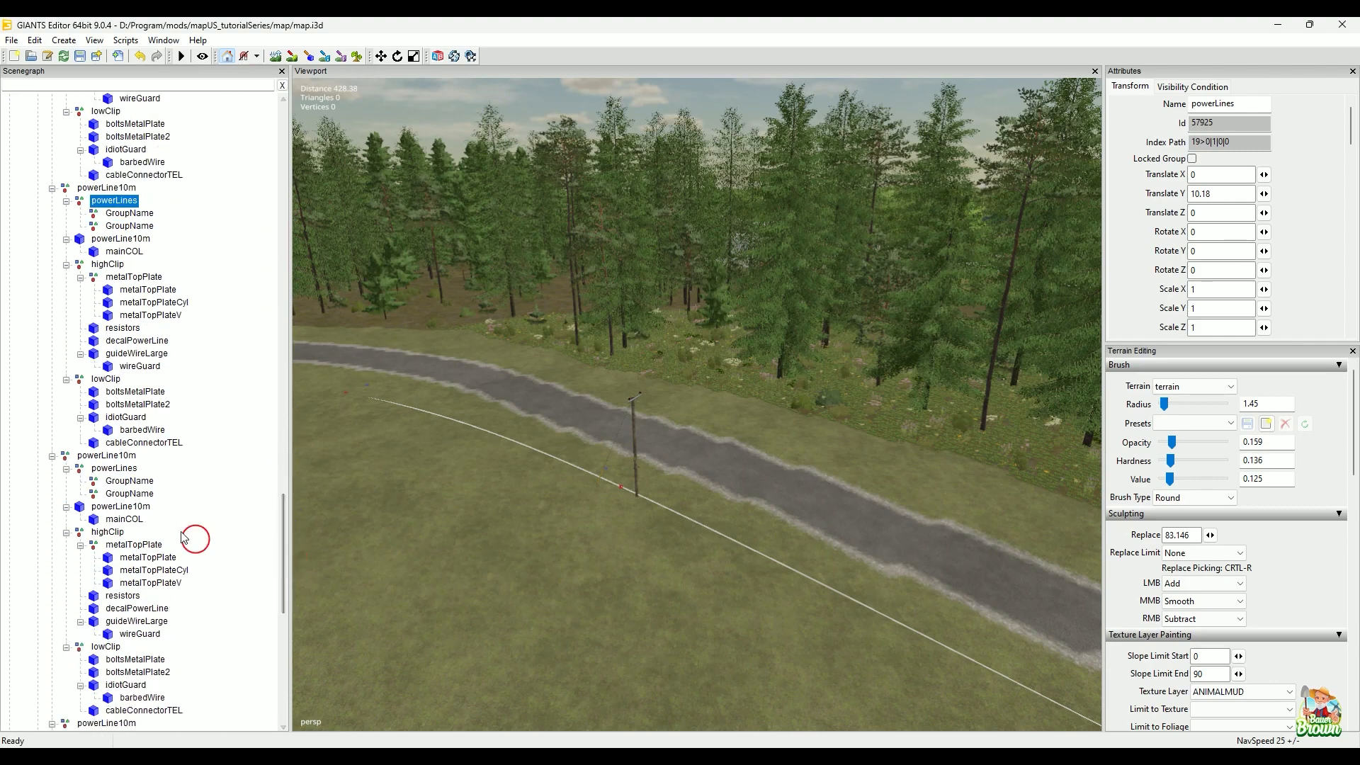
pyautogui.keyDown('ctrl'); pyautogui.click(113, 468); pyautogui.keyUp('ctrl')
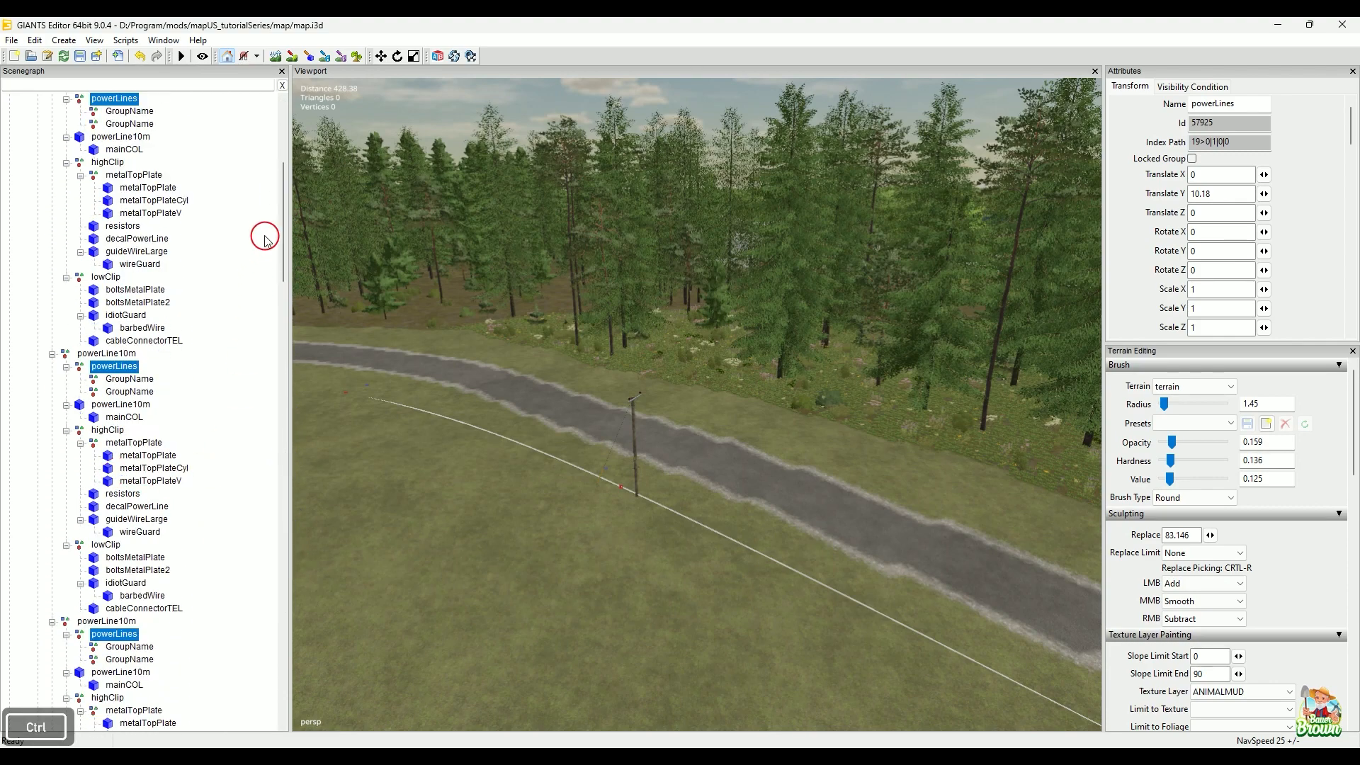
pyautogui.moveTo(281, 212); pyautogui.dragTo(294, 607)
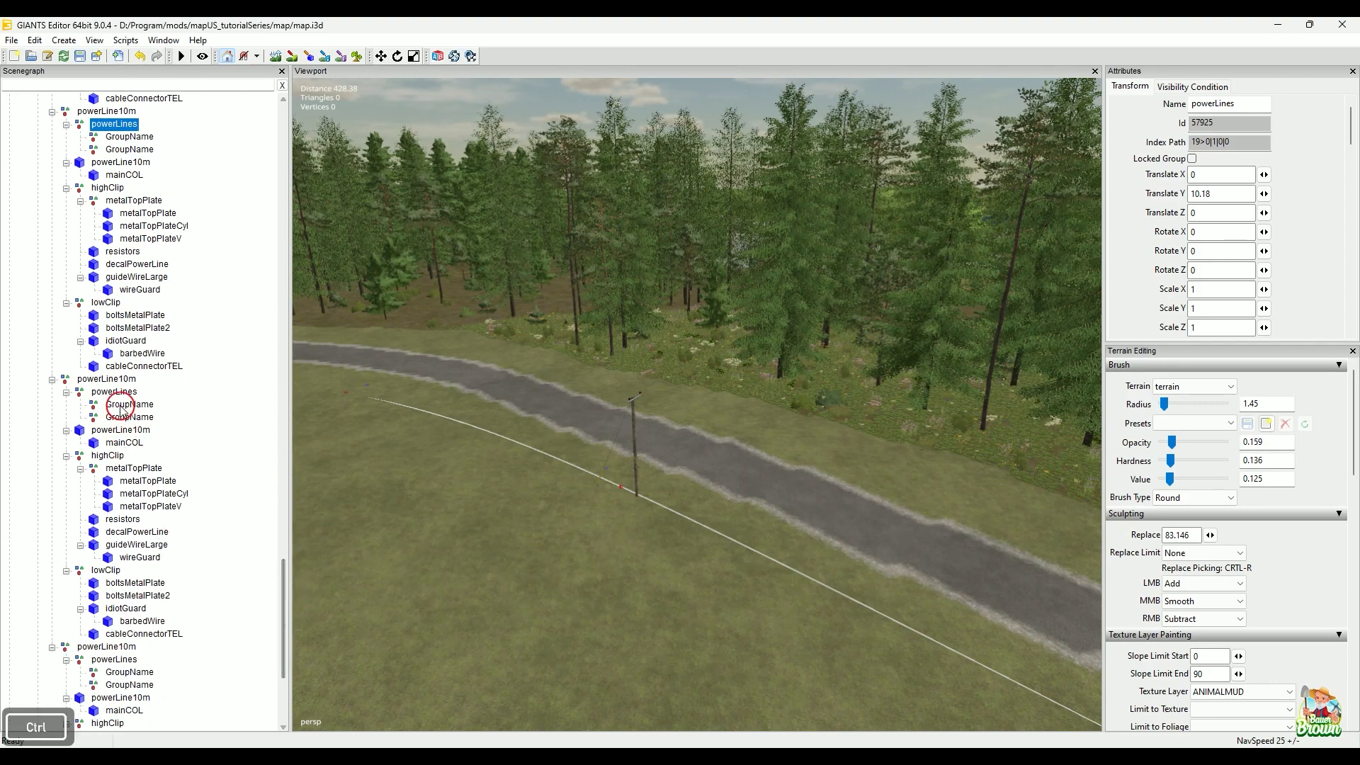
pyautogui.keyDown('ctrl'); pyautogui.click(119, 395); pyautogui.keyUp('ctrl')
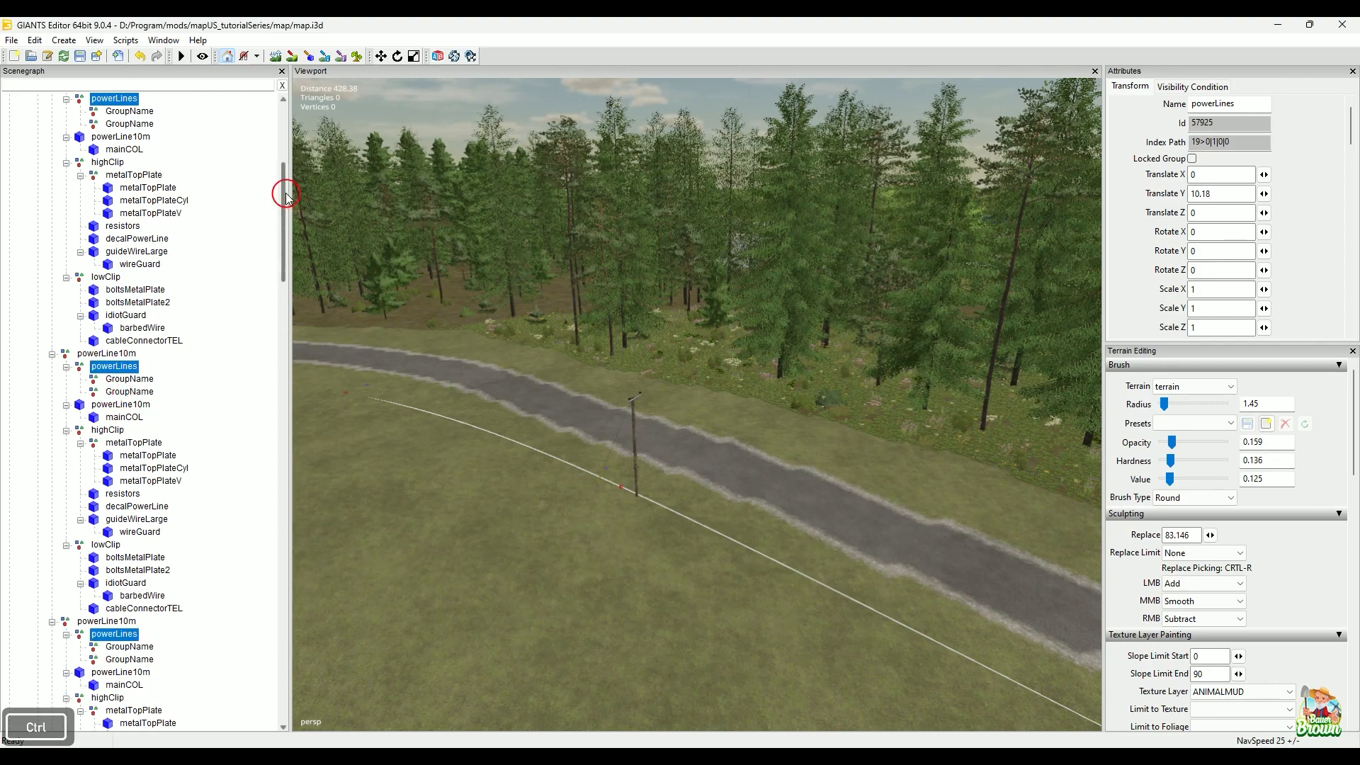
pyautogui.moveTo(281, 186); pyautogui.dragTo(291, 615)
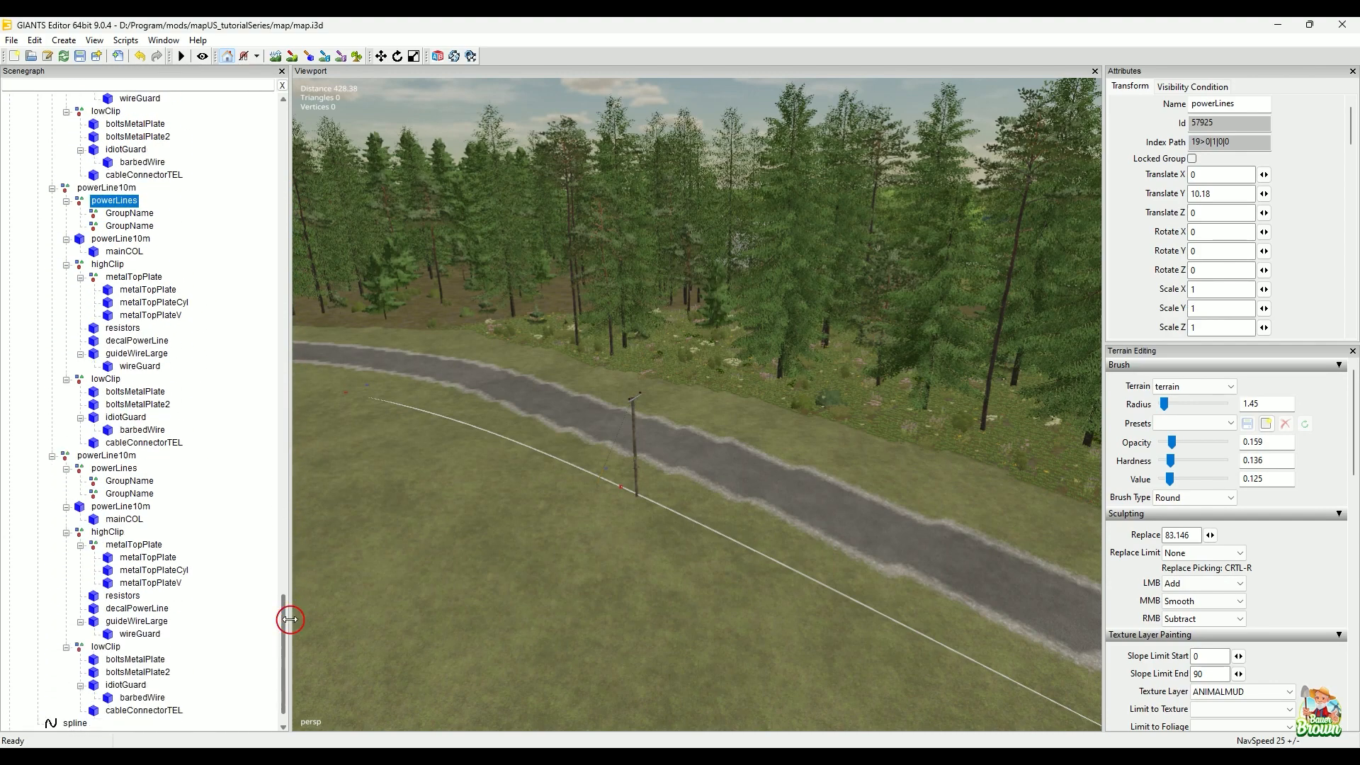
pyautogui.keyDown('ctrl'); pyautogui.click(116, 468); pyautogui.keyUp('ctrl')
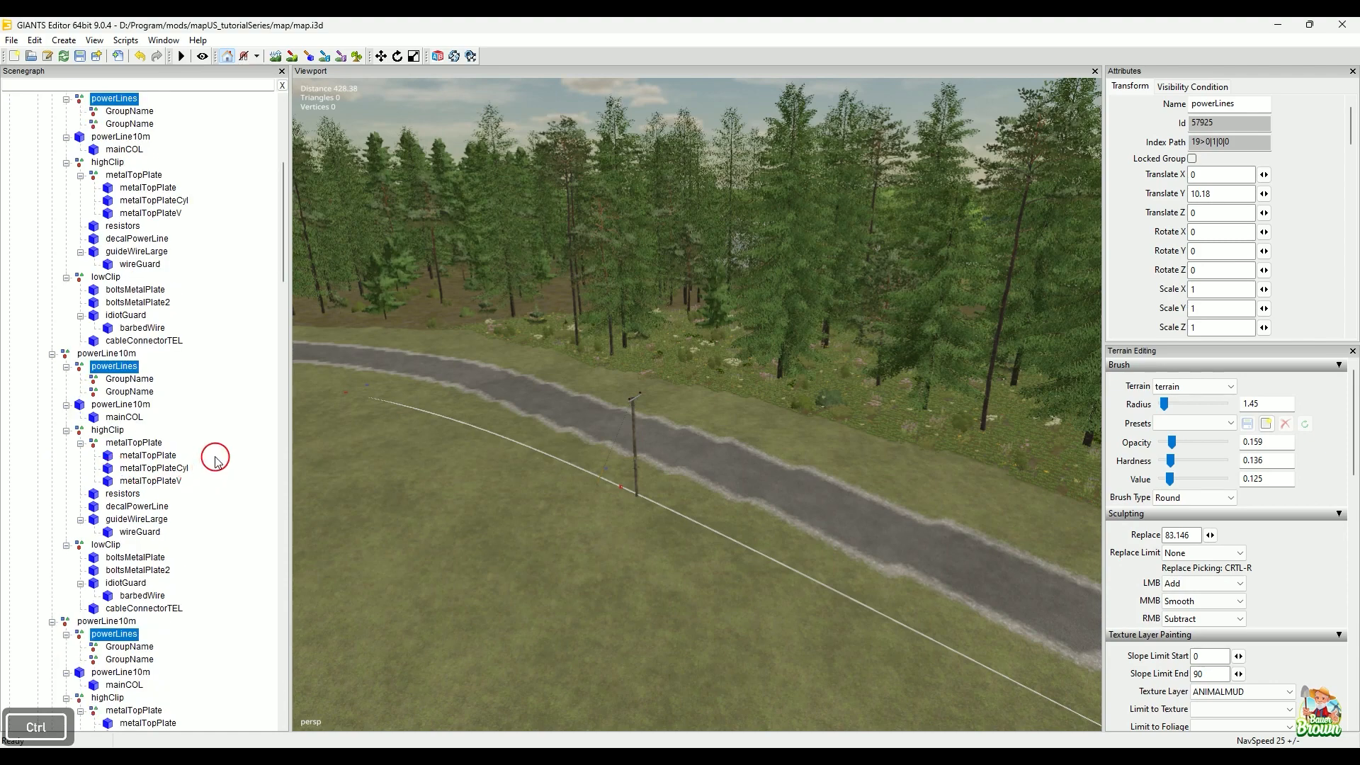
pyautogui.moveTo(284, 297); pyautogui.dragTo(263, 207)
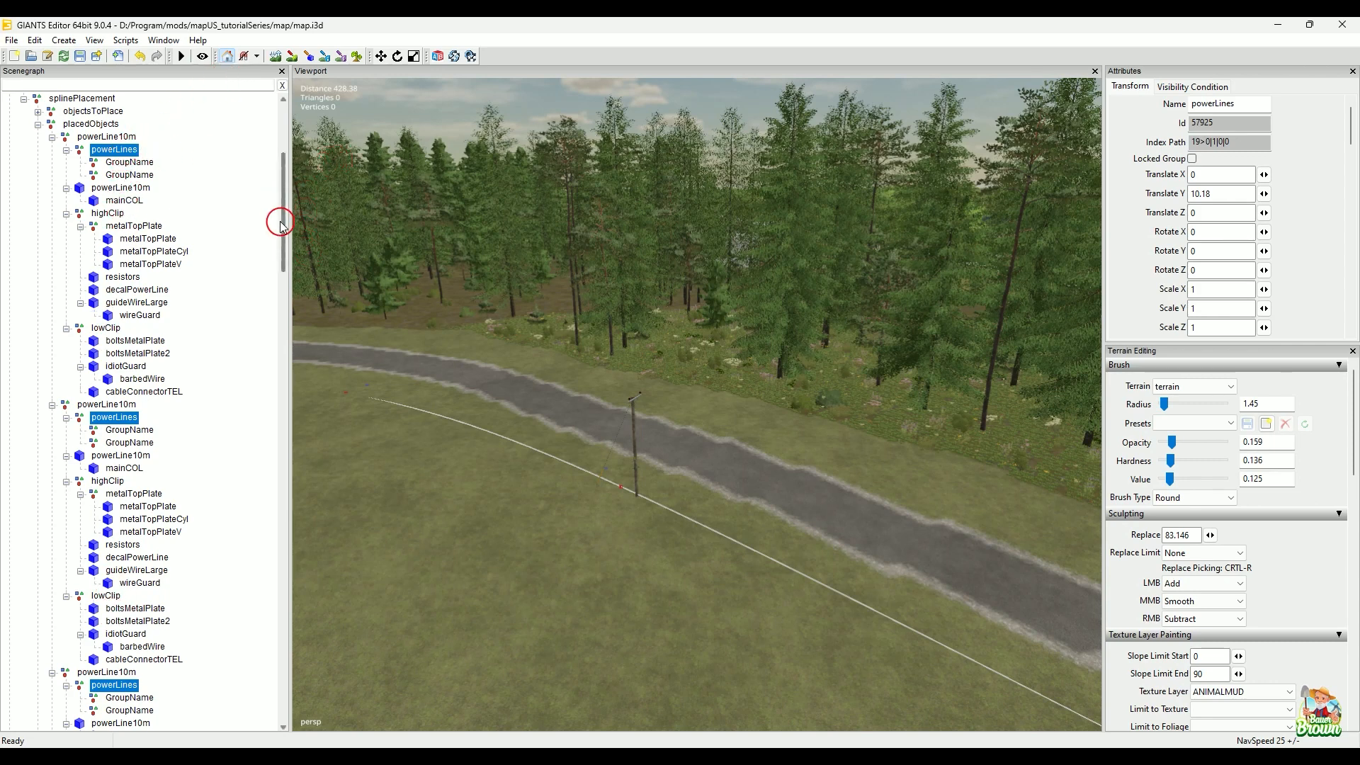
pyautogui.moveTo(286, 241); pyautogui.dragTo(289, 719)
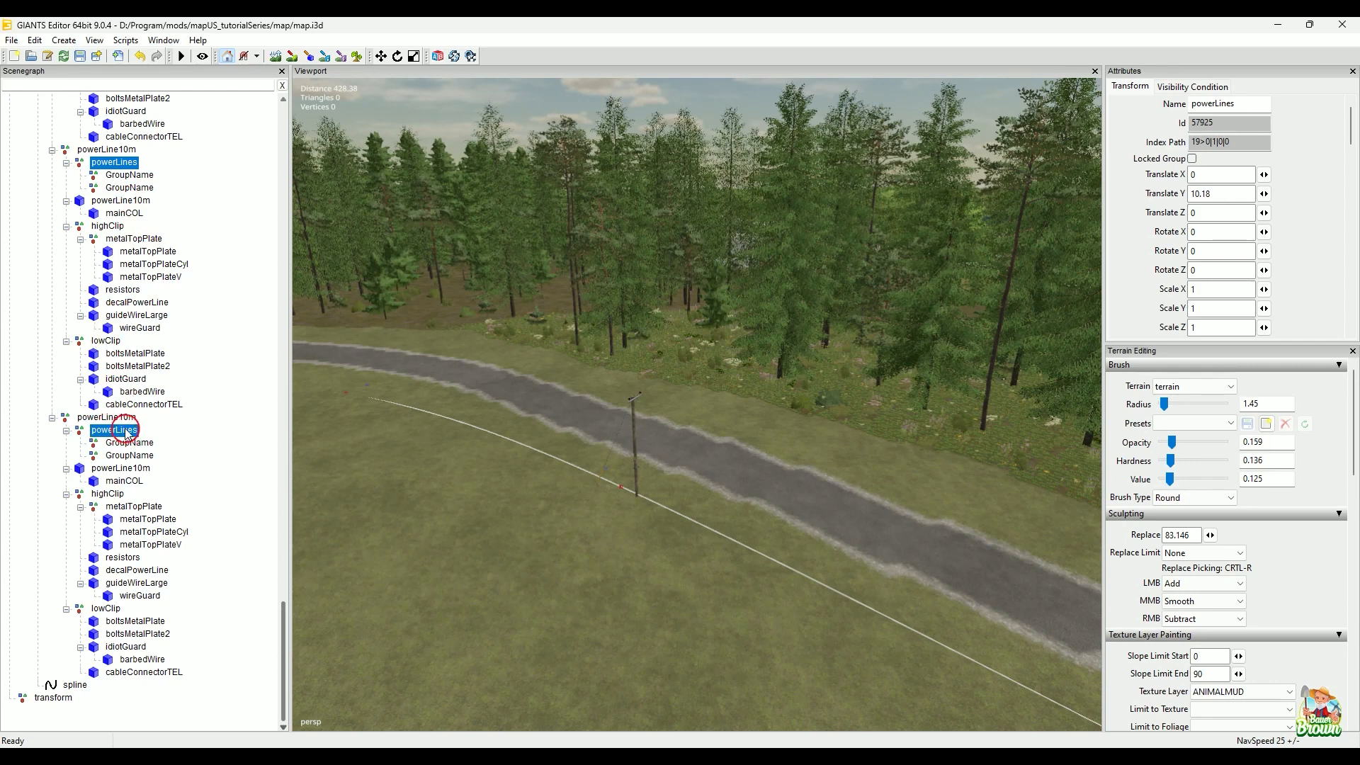
pyautogui.click(48, 701)
pyautogui.moveTo(48, 701); pyautogui.dragTo(44, 700)
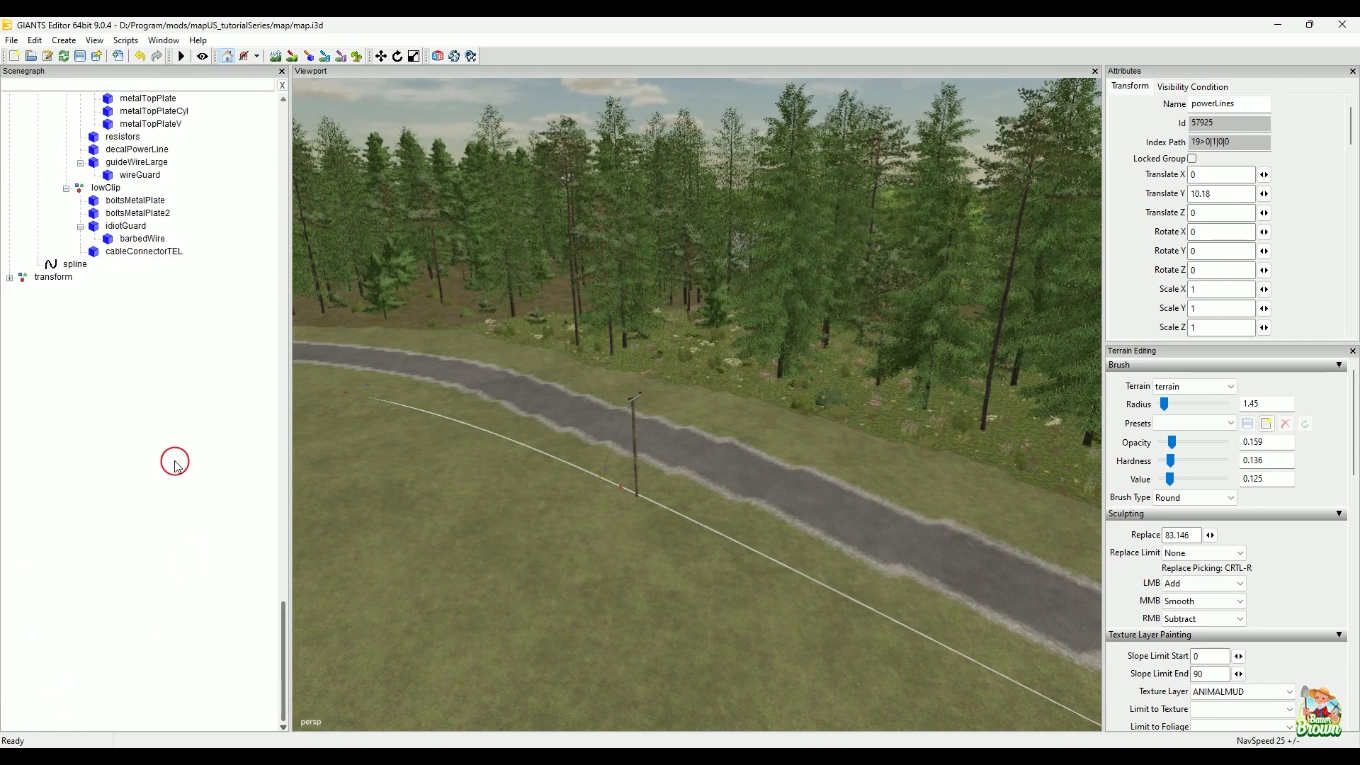
# - Collapse the transform holding splinePlacement and expand the new root-level transform to list its powerLines groups
pyautogui.scroll(10, 282, 631)
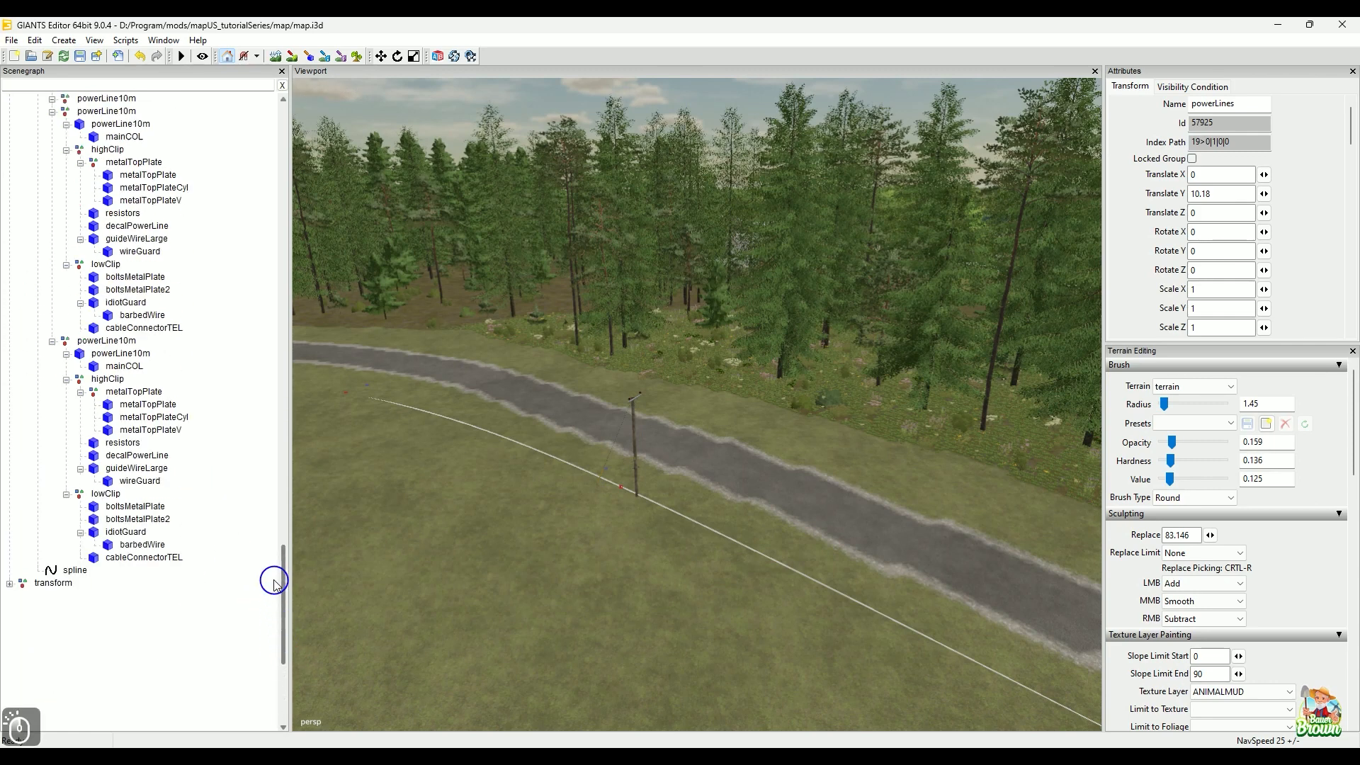
pyautogui.scroll(20, 272, 567)
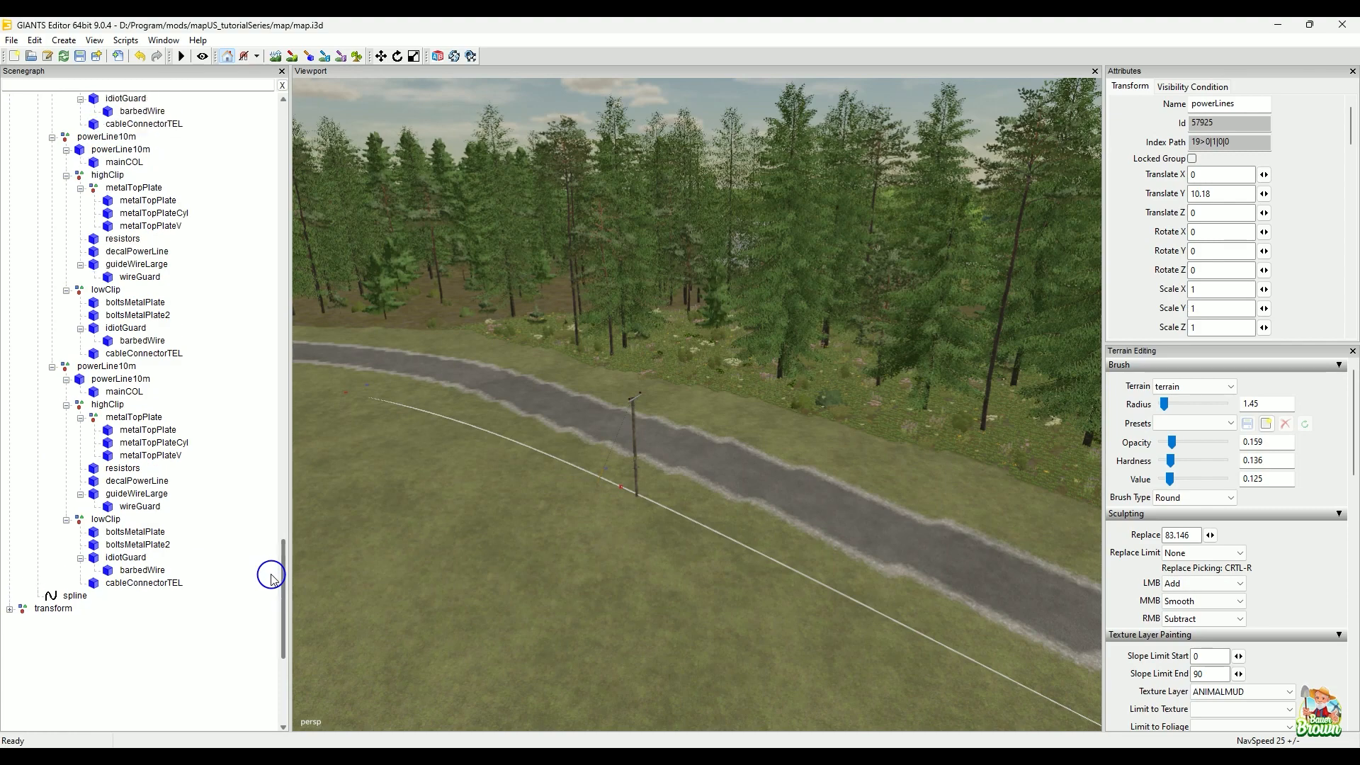
pyautogui.moveTo(284, 234); pyautogui.dragTo(289, 128)
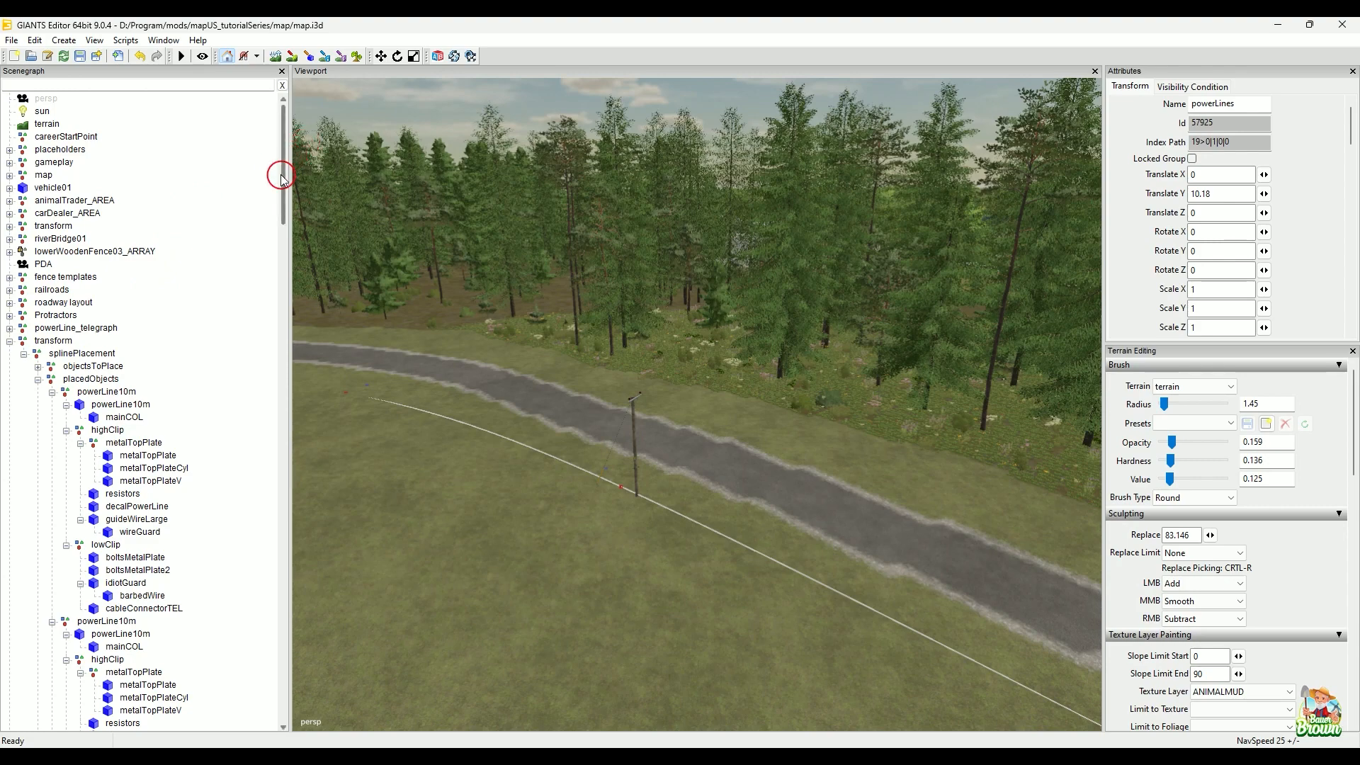
pyautogui.moveTo(280, 174)
pyautogui.mouseDown()
pyautogui.moveTo(280, 294)
pyautogui.moveTo(288, 191)
pyautogui.mouseUp()
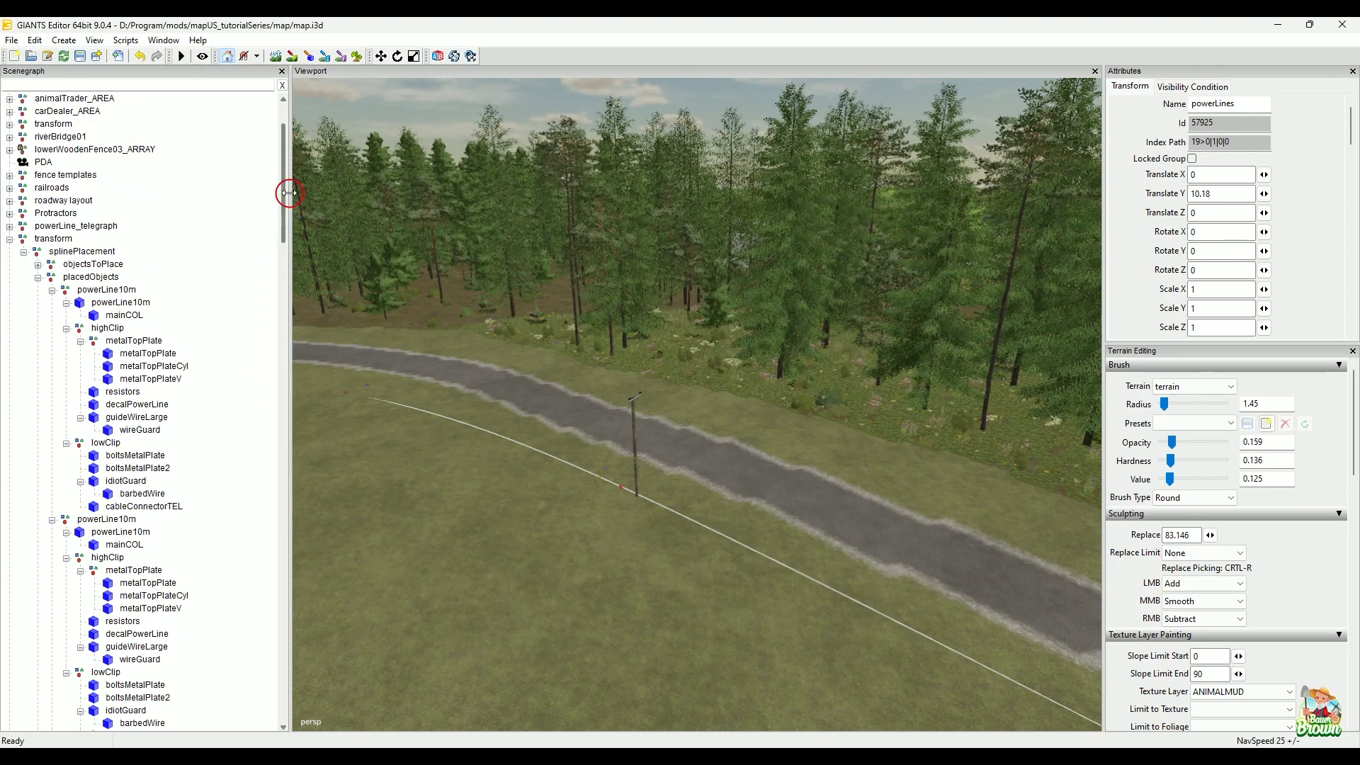
pyautogui.click(10, 240)
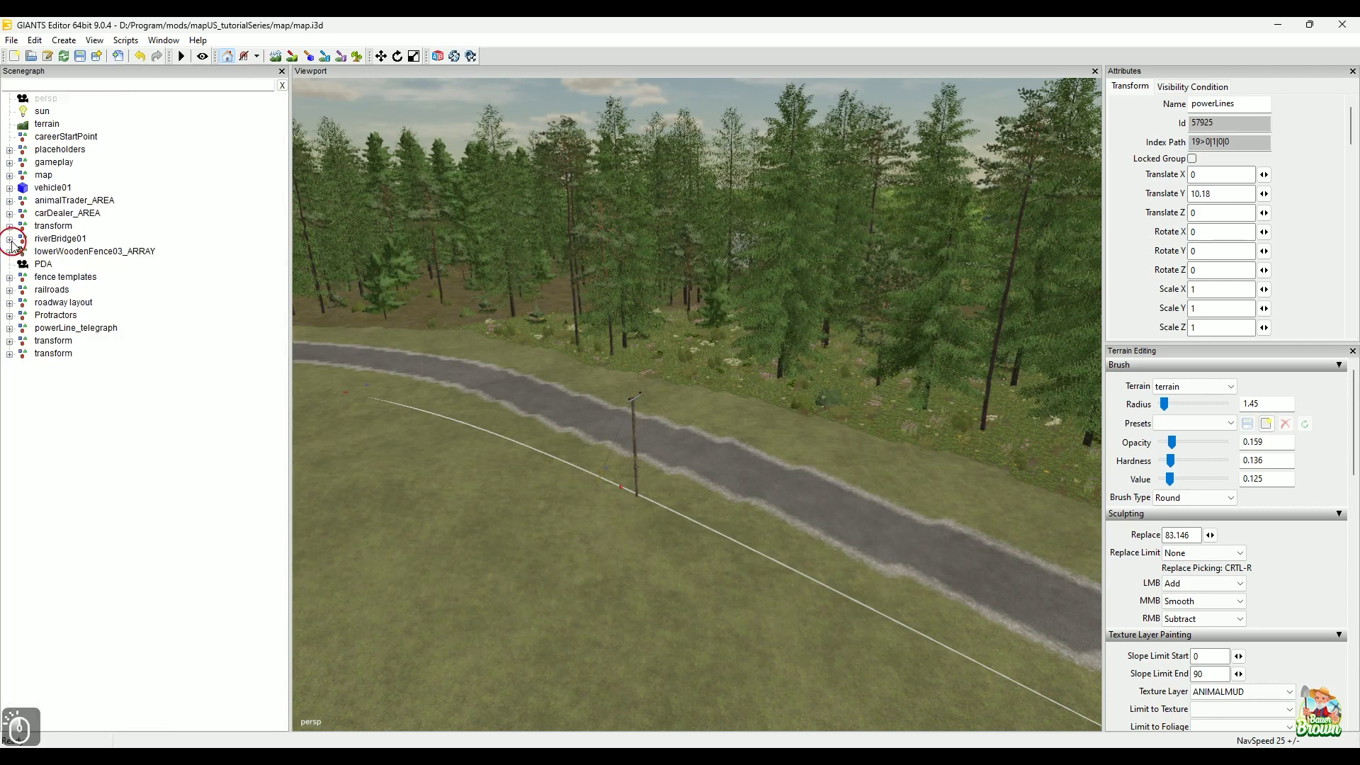
pyautogui.click(10, 354)
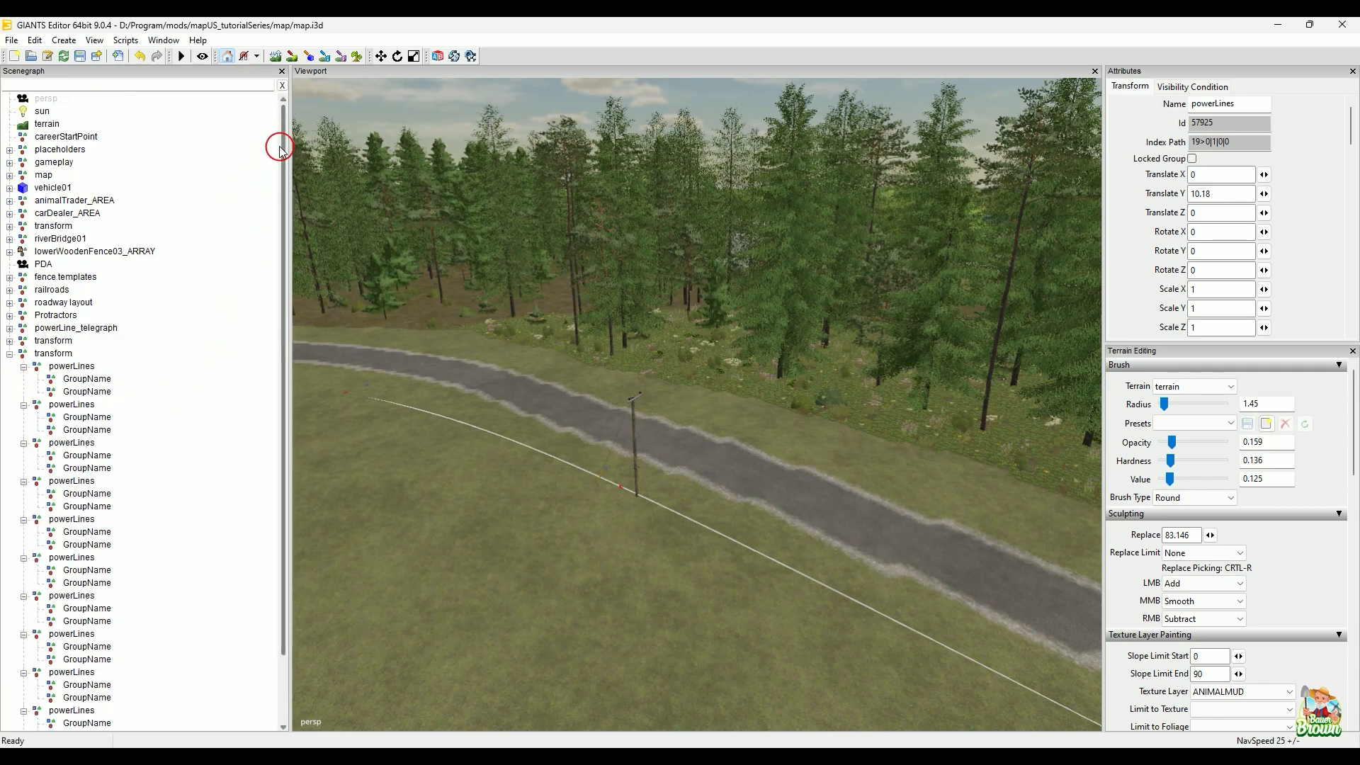
pyautogui.moveTo(281, 148); pyautogui.dragTo(281, 278)
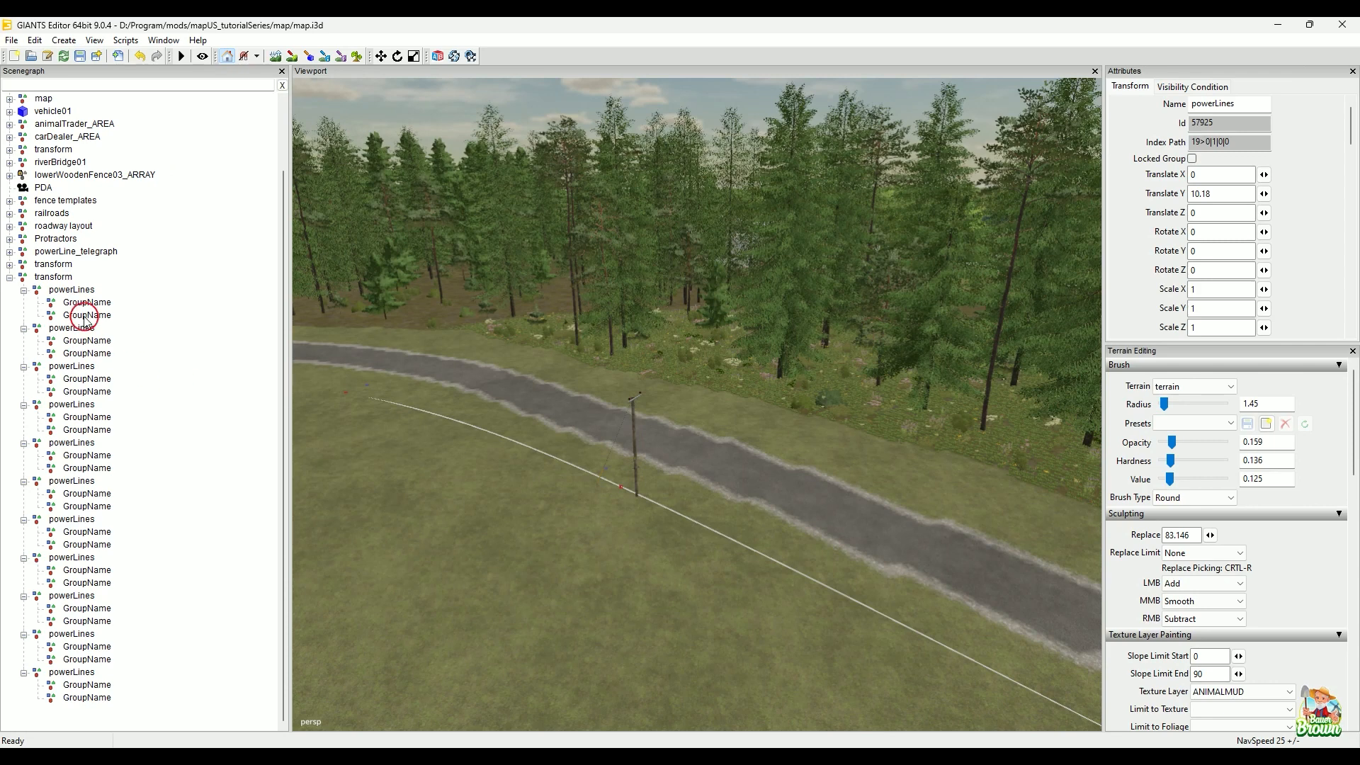
# - Examine the new transform's hierarchy by going through its first two powerLines groups and their GroupName wire nodes
pyautogui.click(60, 278)
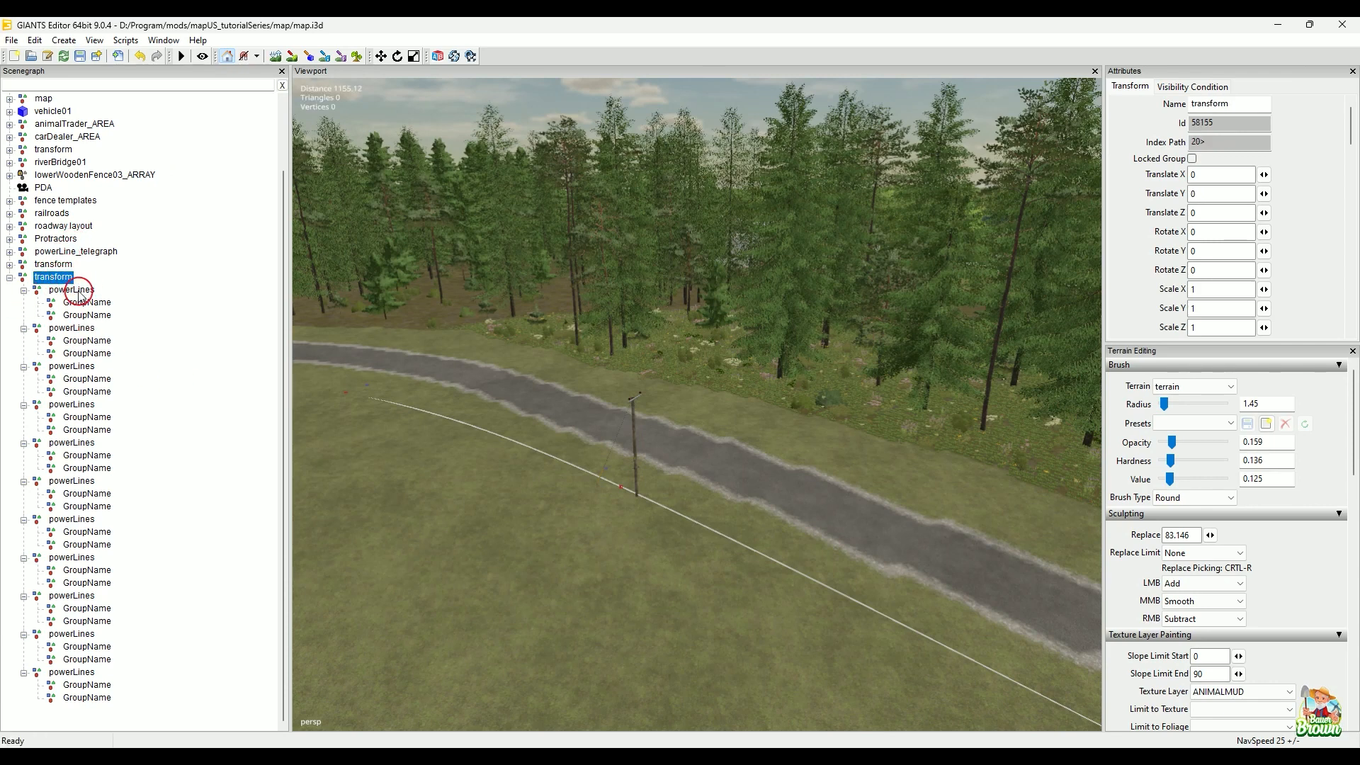
pyautogui.click(73, 290)
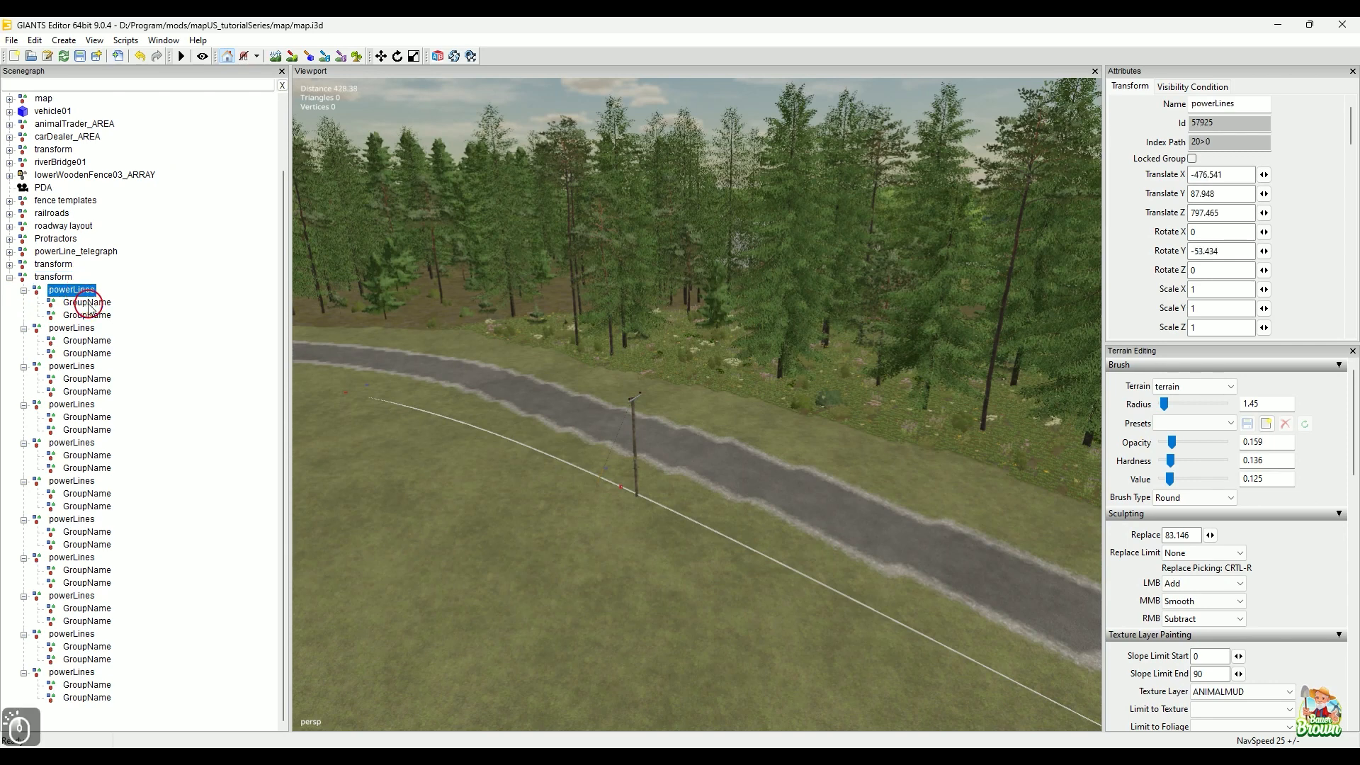
pyautogui.click(90, 305)
pyautogui.click(86, 316)
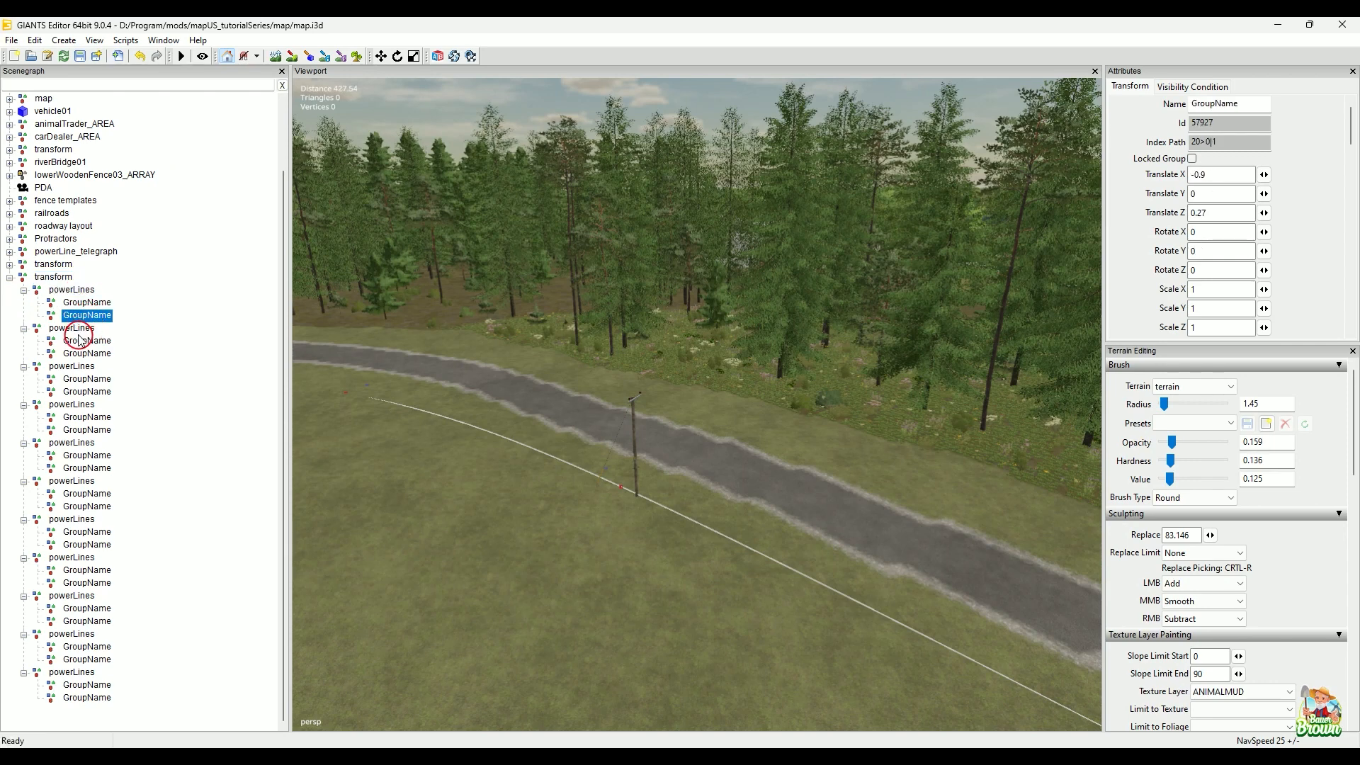
pyautogui.click(78, 329)
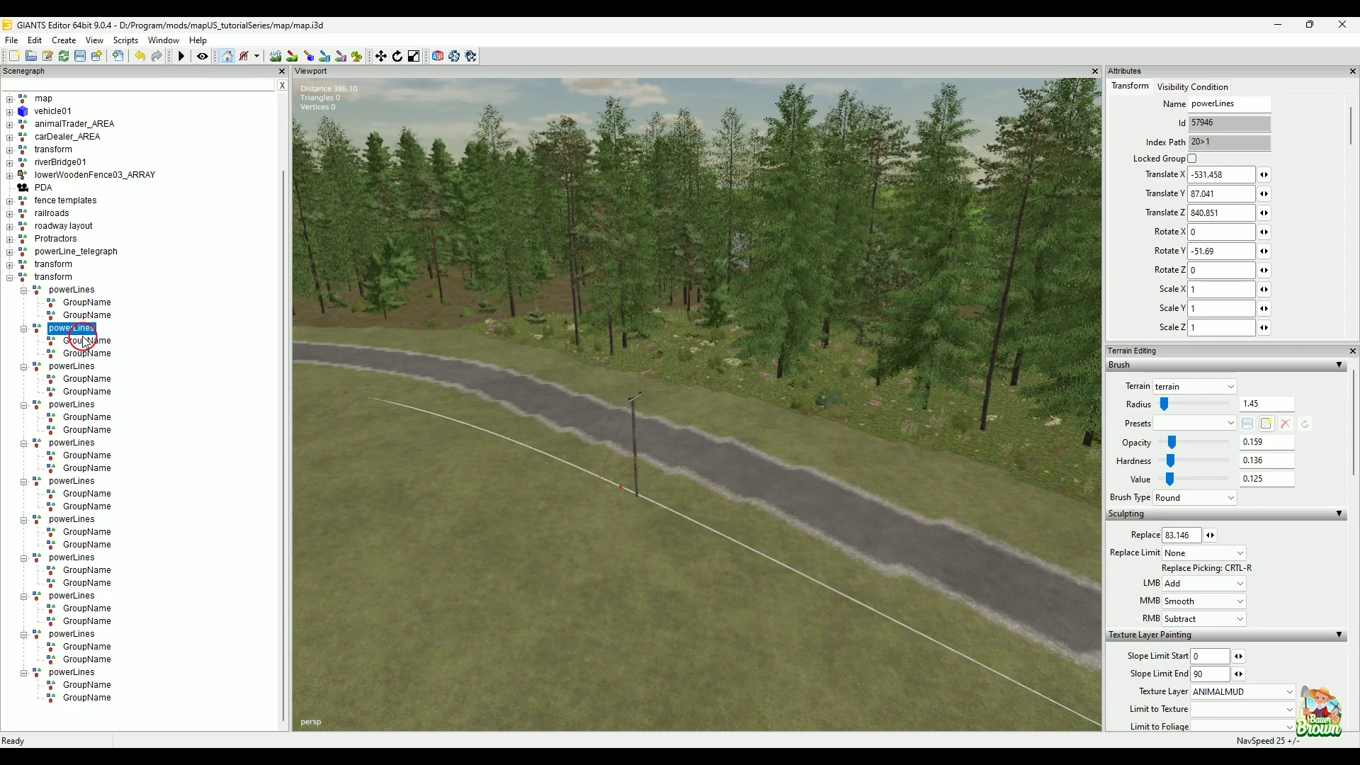
pyautogui.click(84, 341)
pyautogui.click(84, 354)
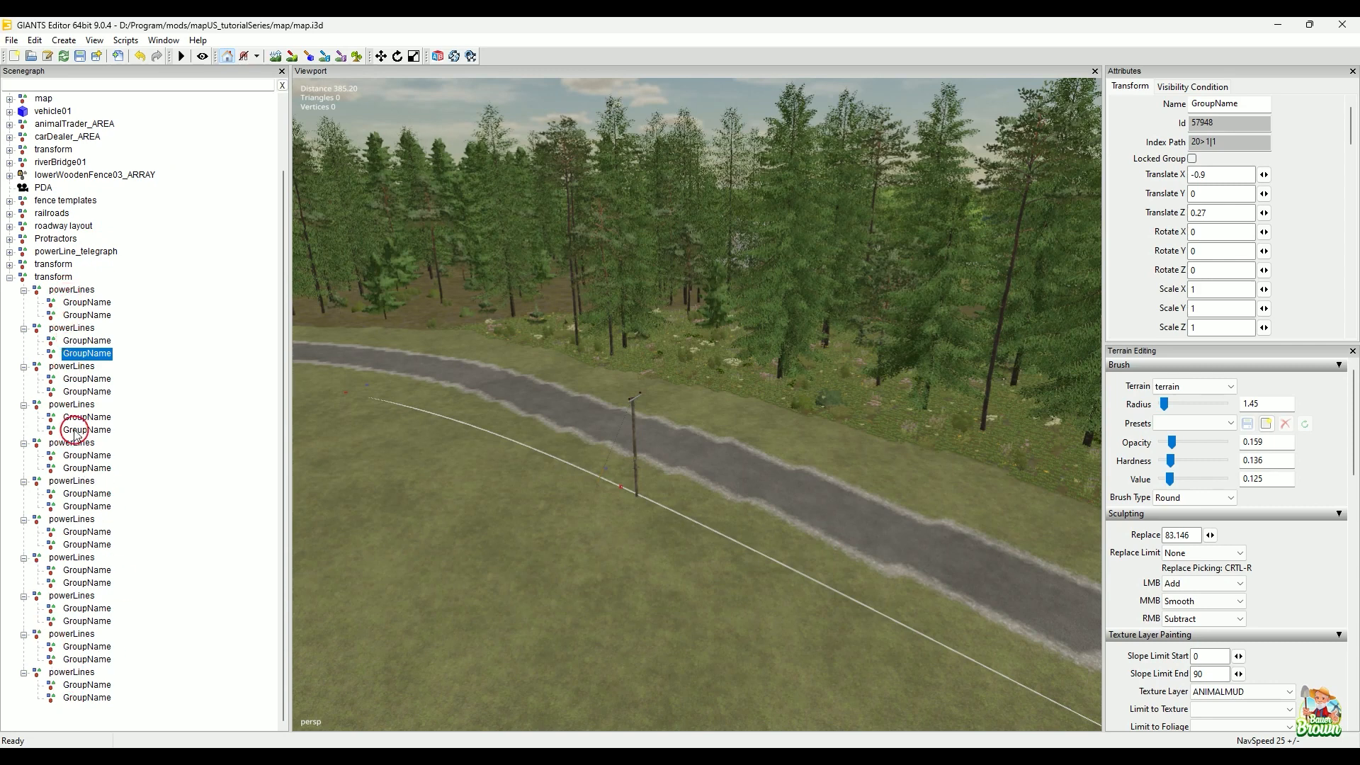
# - Compare the GroupName wire nodes of the first two powerLines groups, and view the matching pole beside the road
pyautogui.click(88, 303)
pyautogui.click(89, 316)
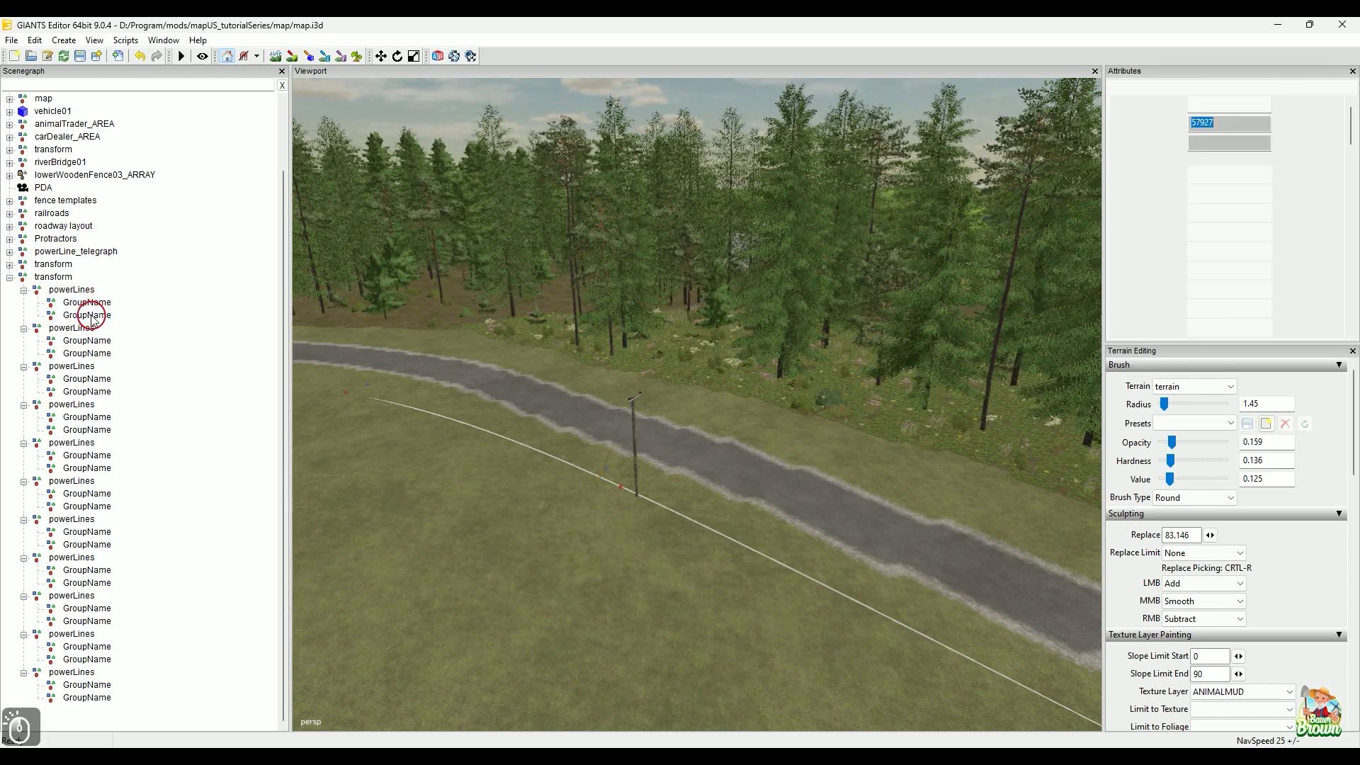
pyautogui.click(88, 353)
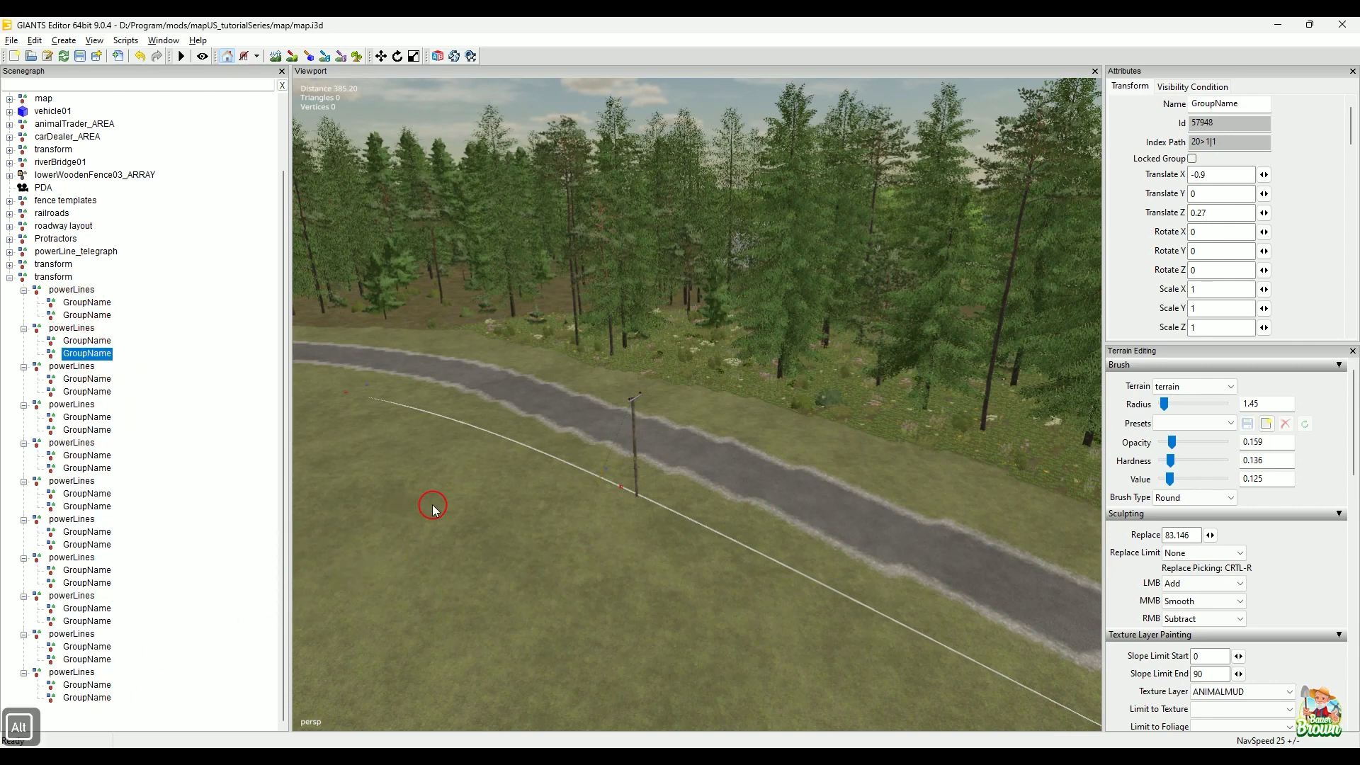
pyautogui.keyDown('alt'); pyautogui.moveTo(434, 501); pyautogui.dragTo(369, 553); pyautogui.keyUp('alt')
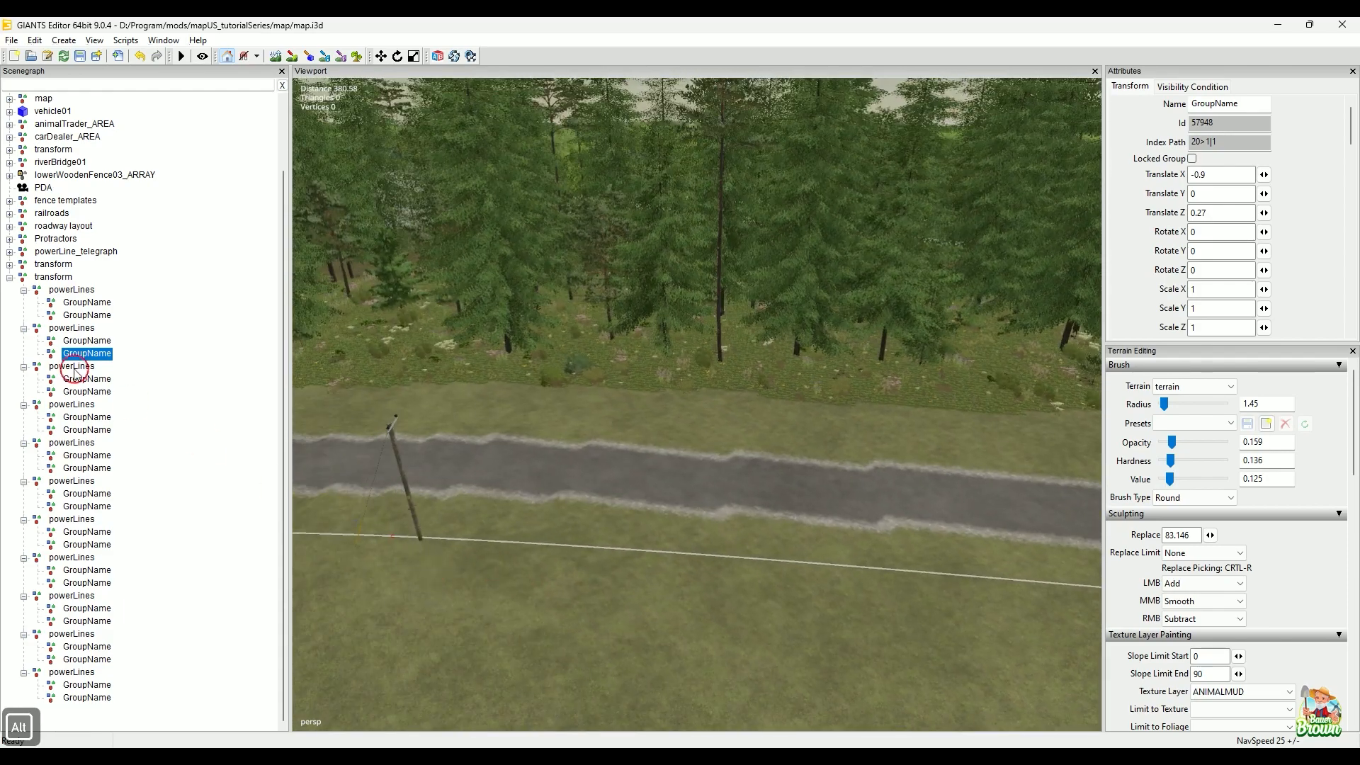
pyautogui.click(54, 278)
pyautogui.keyDown('alt'); pyautogui.moveTo(474, 556); pyautogui.dragTo(627, 482); pyautogui.keyUp('alt')
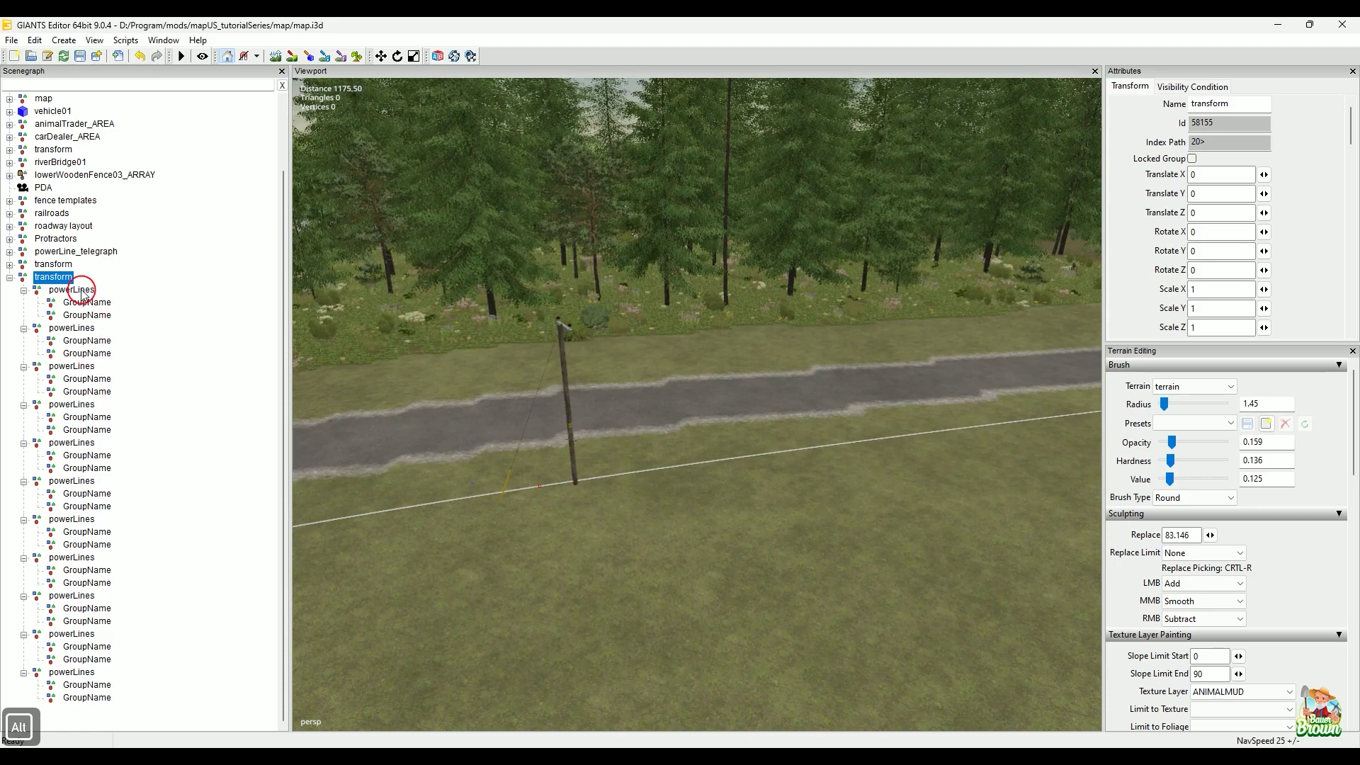
pyautogui.click(72, 289)
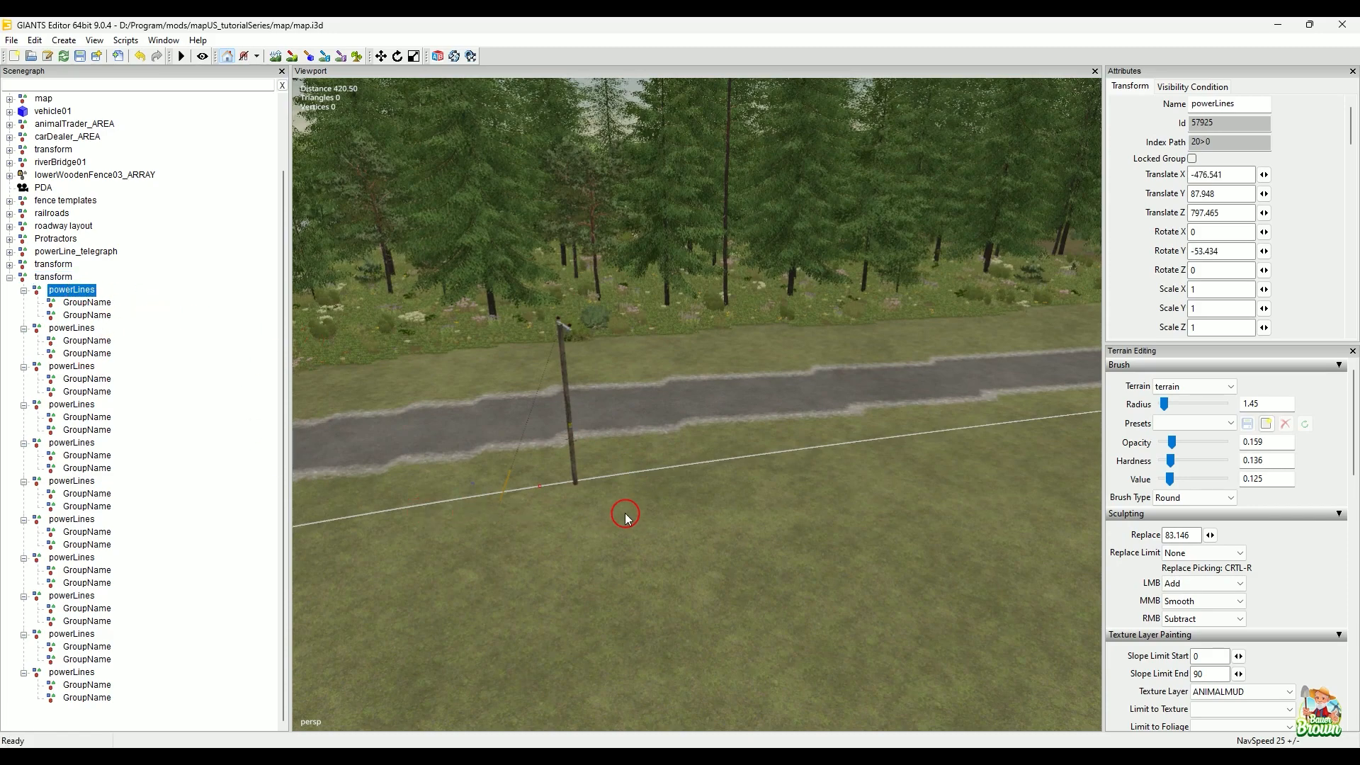
pyautogui.moveTo(641, 517)
pyautogui.keyDown('alt'); pyautogui.mouseDown()
pyautogui.moveTo(597, 503)
pyautogui.moveTo(605, 592)
pyautogui.moveTo(495, 604)
pyautogui.moveTo(553, 549)
pyautogui.moveTo(614, 556)
pyautogui.moveTo(592, 538)
pyautogui.moveTo(634, 510)
pyautogui.moveTo(638, 522)
pyautogui.mouseUp(); pyautogui.keyUp('alt')
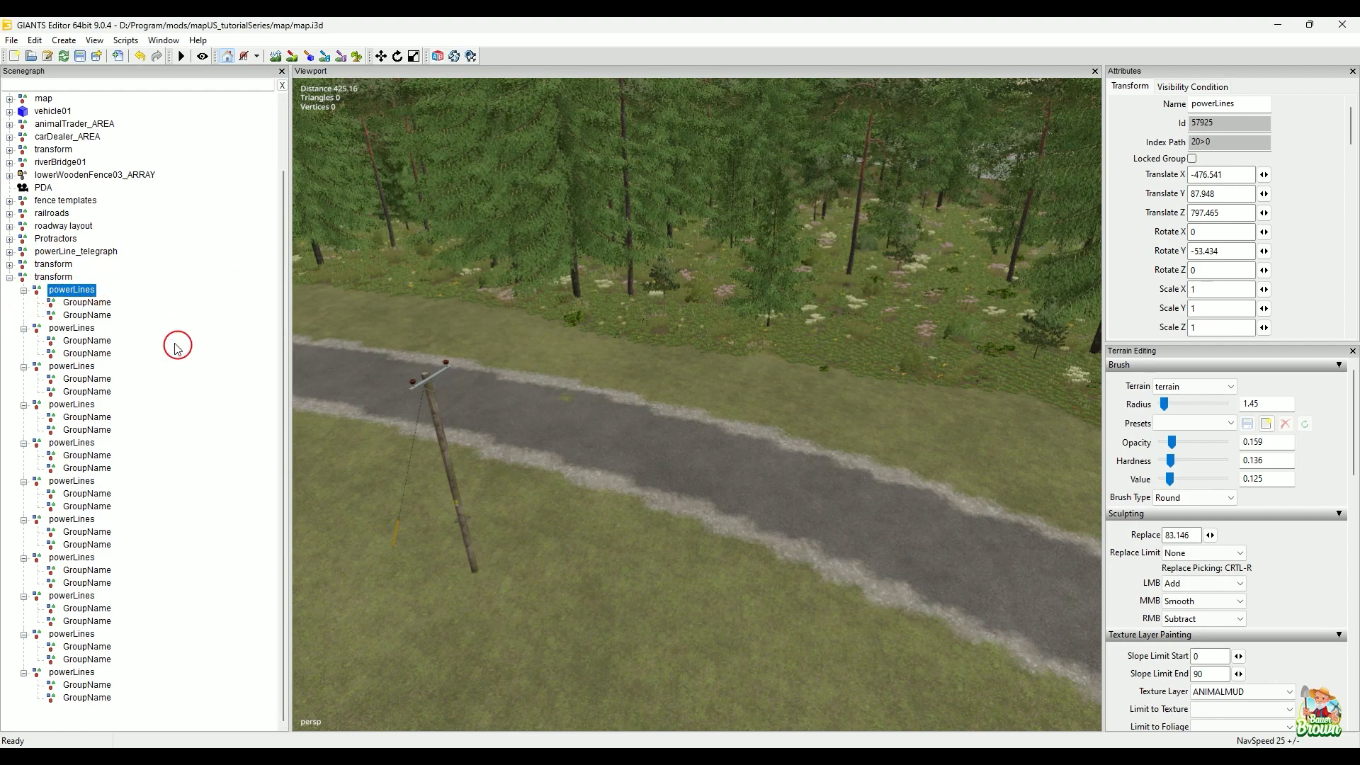
pyautogui.keyDown('alt'); pyautogui.moveTo(532, 511); pyautogui.dragTo(573, 524); pyautogui.keyUp('alt')
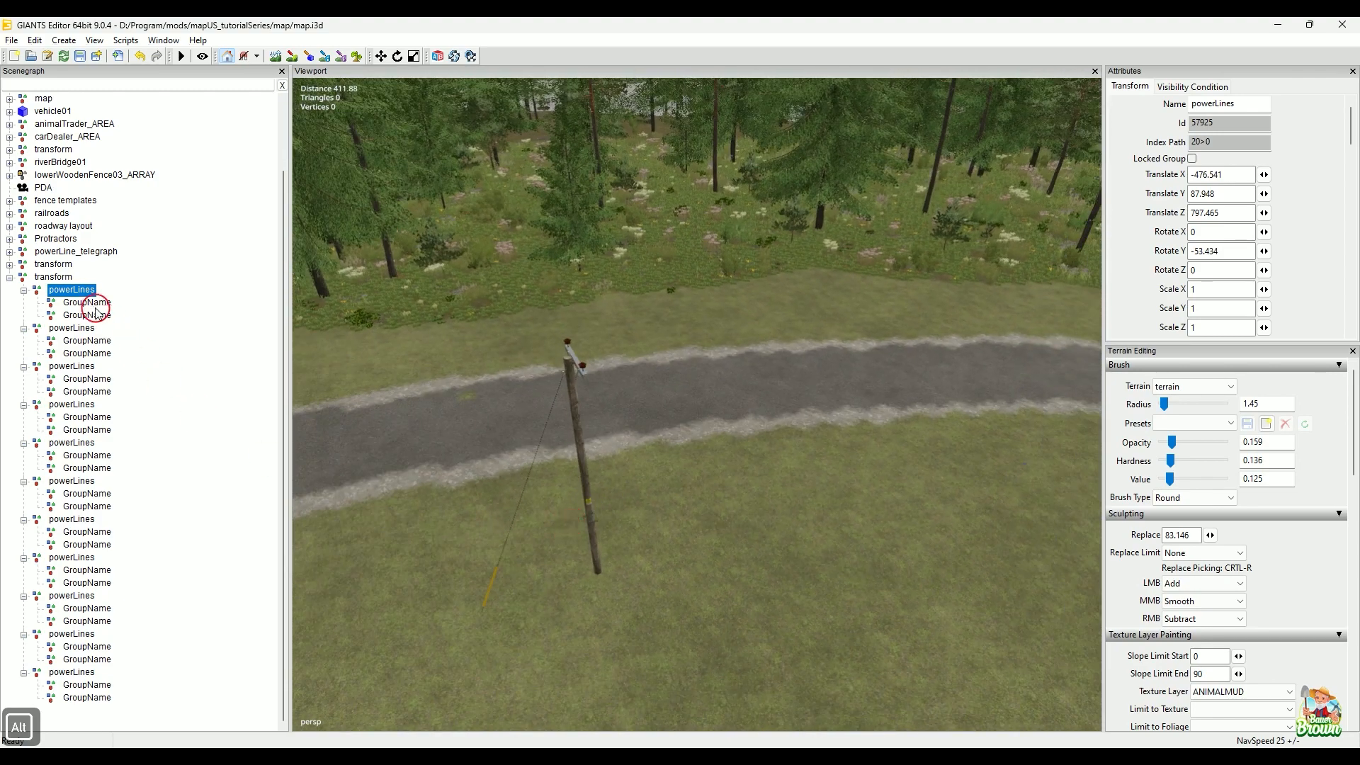
# - Run the Place Utility Pole Wires (Easy Fence) script to string wires between the poles
pyautogui.click(126, 40)
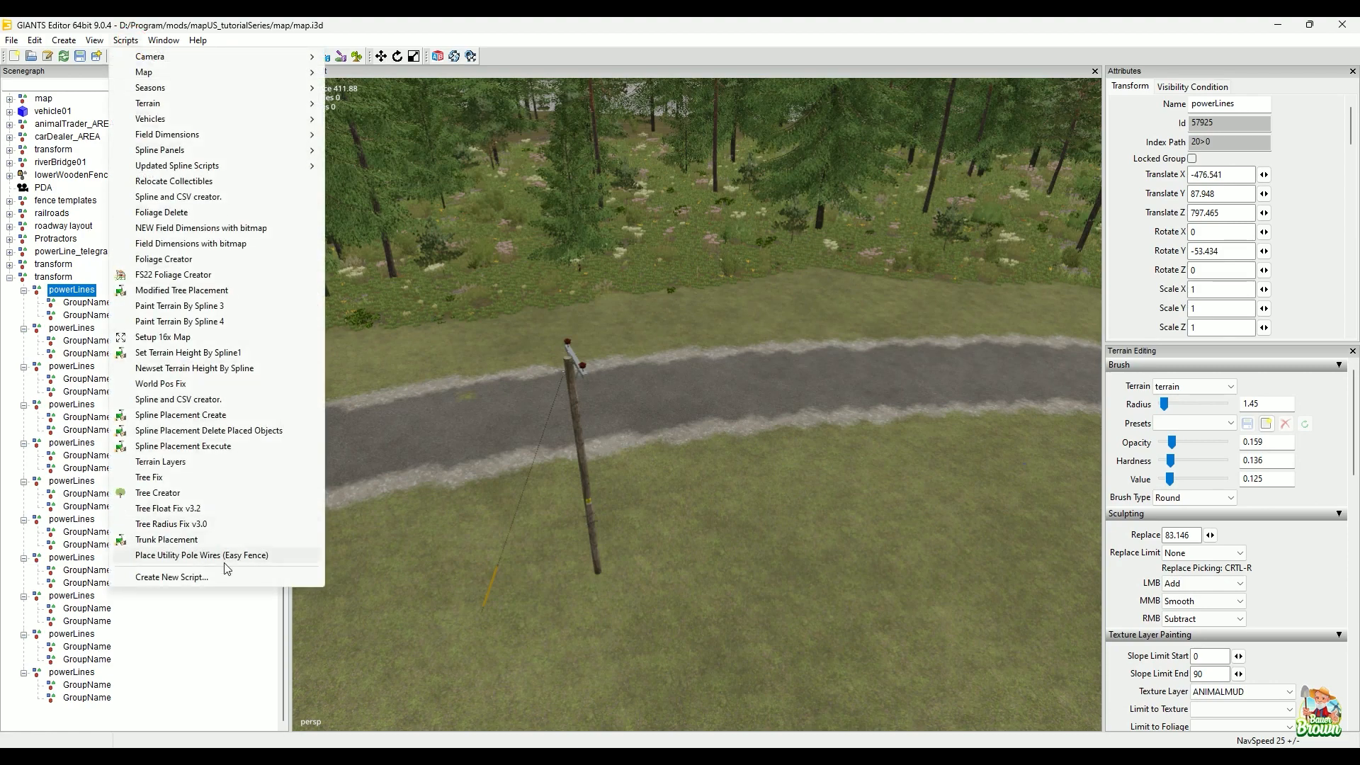
pyautogui.click(201, 556)
pyautogui.press('alt')
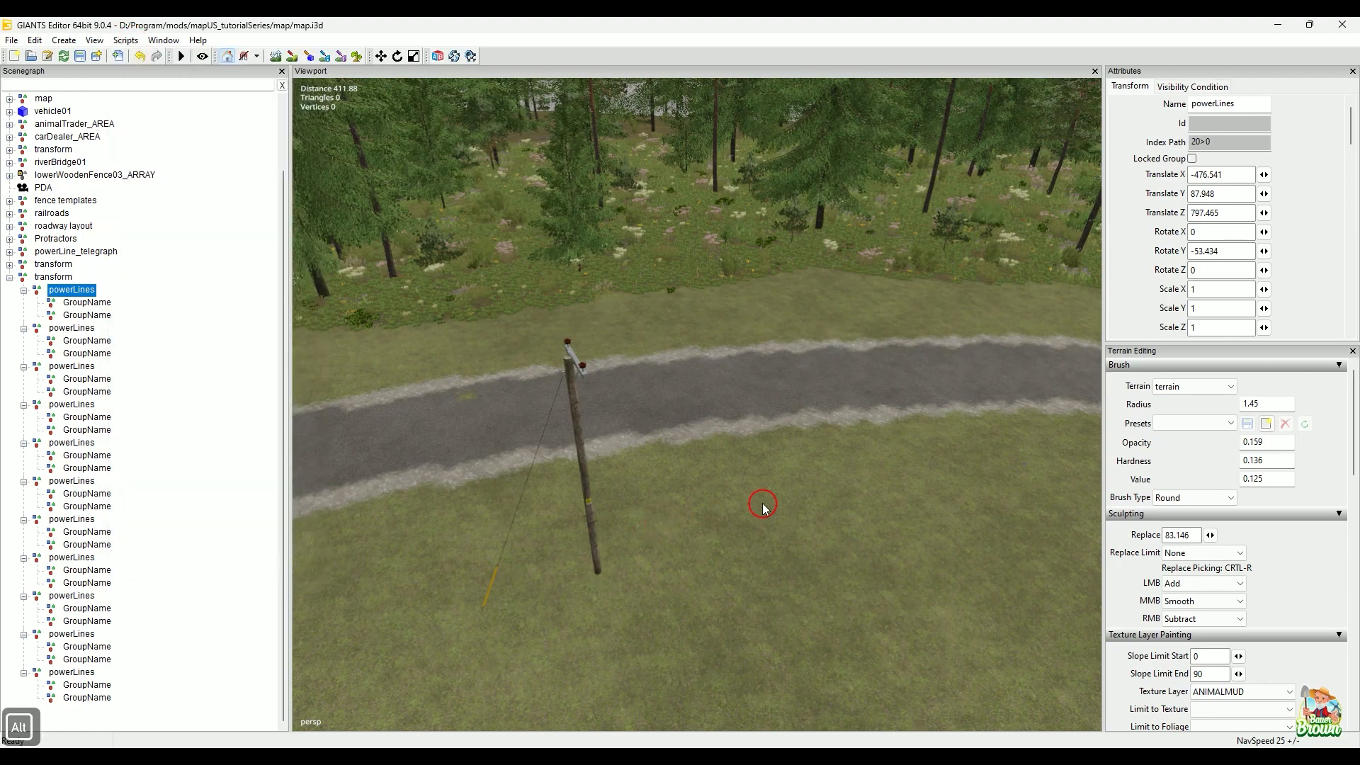
pyautogui.keyDown('alt'); pyautogui.moveTo(766, 504); pyautogui.dragTo(561, 549, button='right'); pyautogui.keyUp('alt')
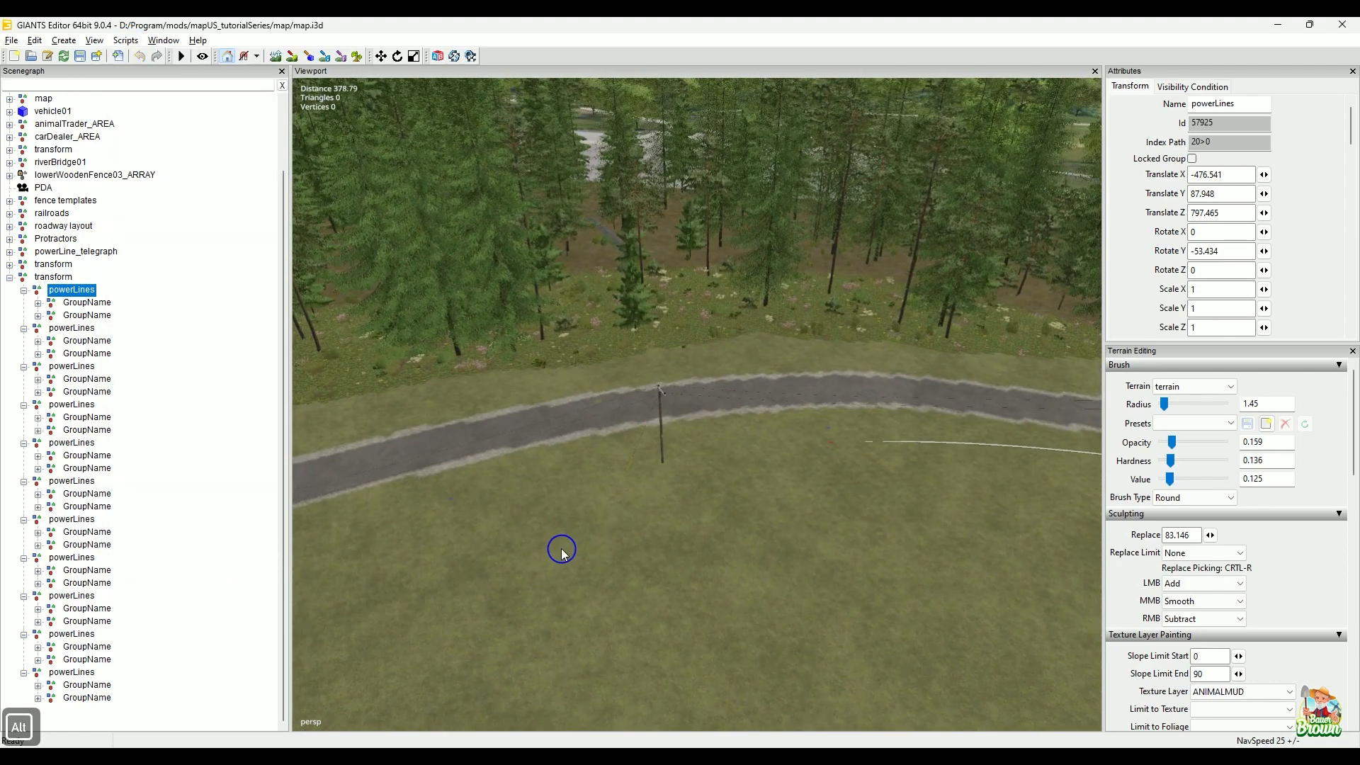
# - Select the root-level transform holding the powerLines groups and inspect its highlighted wires along the road
pyautogui.click(53, 277)
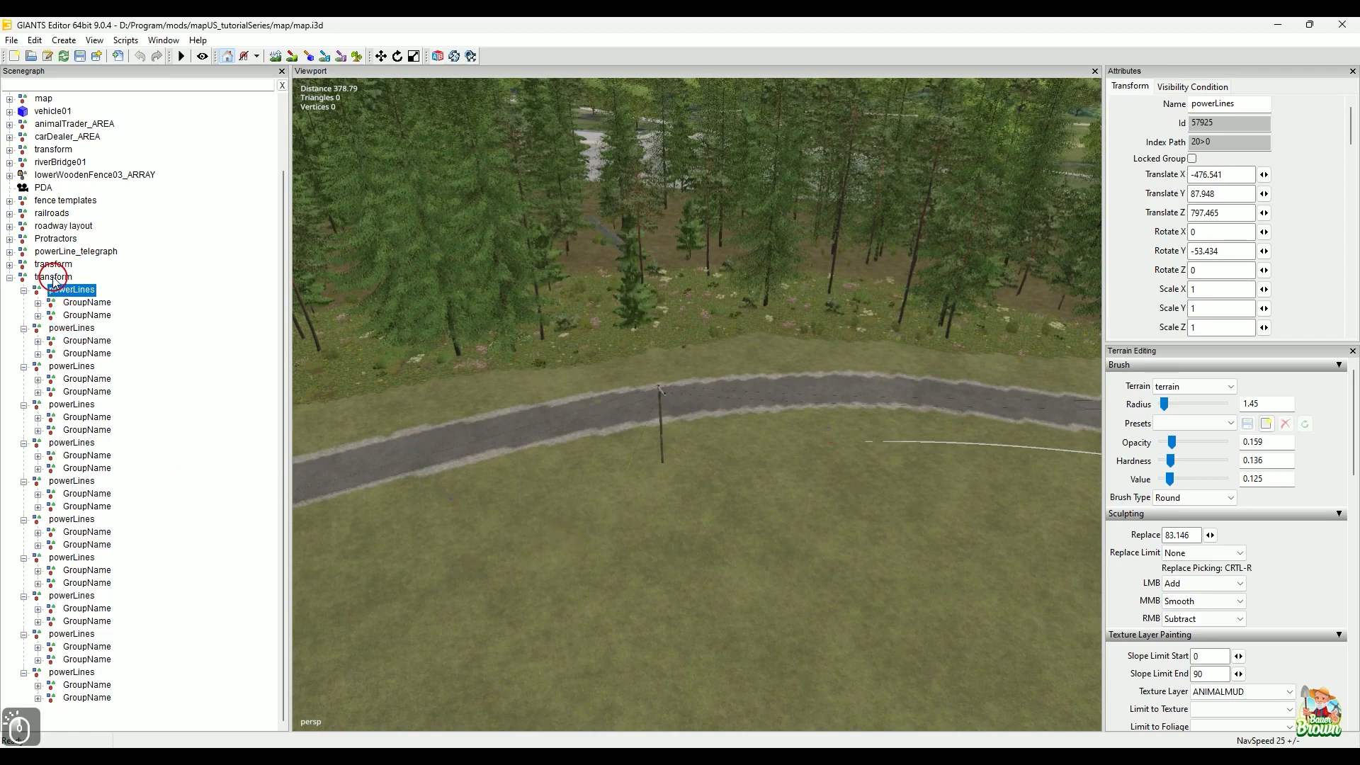
pyautogui.keyDown('alt'); pyautogui.moveTo(458, 431); pyautogui.dragTo(803, 468); pyautogui.keyUp('alt')
pyautogui.keyDown('alt'); pyautogui.moveTo(671, 389); pyautogui.dragTo(689, 486, button='right'); pyautogui.keyUp('alt')
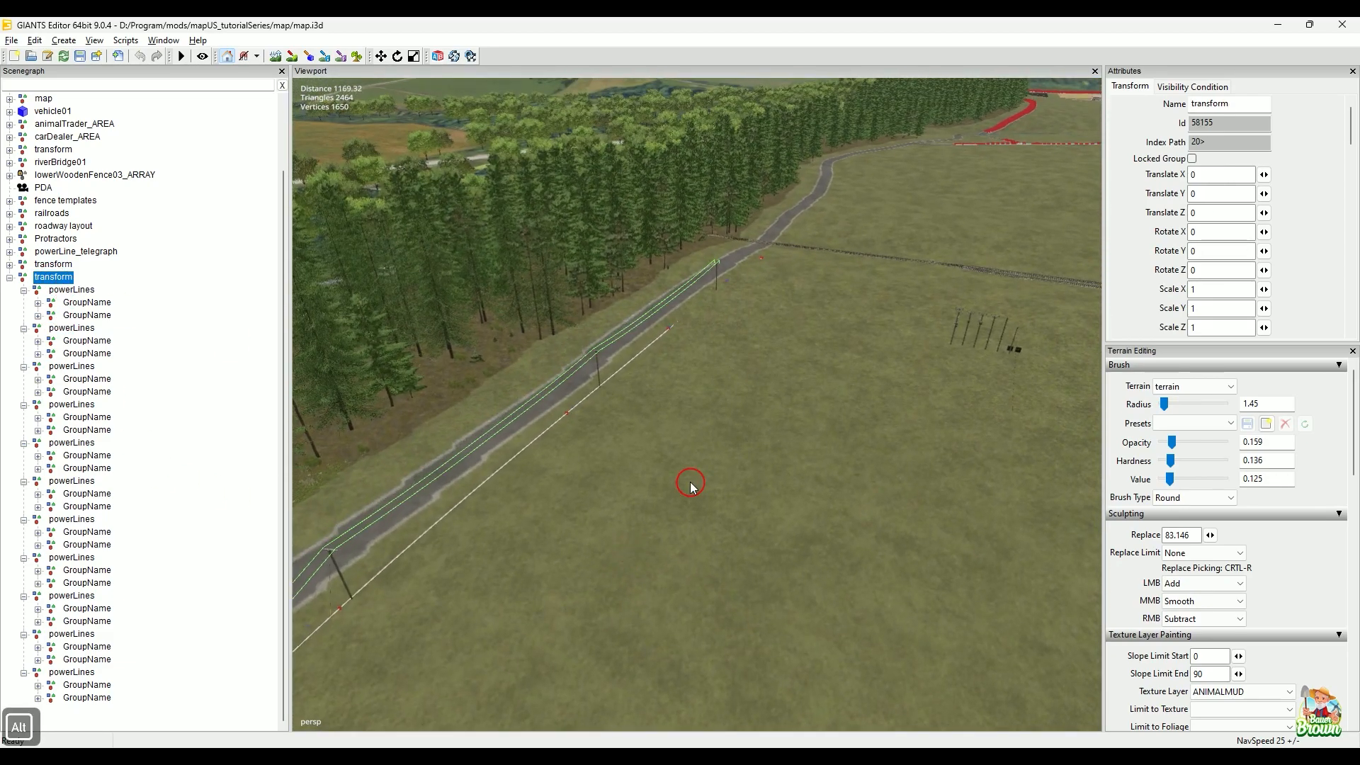
pyautogui.keyDown('alt'); pyautogui.moveTo(689, 486); pyautogui.dragTo(246, 464); pyautogui.keyUp('alt')
pyautogui.keyDown('alt'); pyautogui.moveTo(651, 454); pyautogui.dragTo(488, 467, button='right'); pyautogui.keyUp('alt')
pyautogui.keyDown('alt'); pyautogui.moveTo(489, 460); pyautogui.dragTo(416, 420); pyautogui.keyUp('alt')
pyautogui.keyDown('alt'); pyautogui.moveTo(416, 420); pyautogui.dragTo(750, 510, button='right'); pyautogui.keyUp('alt')
pyautogui.keyDown('alt'); pyautogui.moveTo(749, 510); pyautogui.dragTo(541, 484); pyautogui.keyUp('alt')
pyautogui.keyDown('alt'); pyautogui.moveTo(540, 484); pyautogui.dragTo(656, 364, button='right'); pyautogui.keyUp('alt')
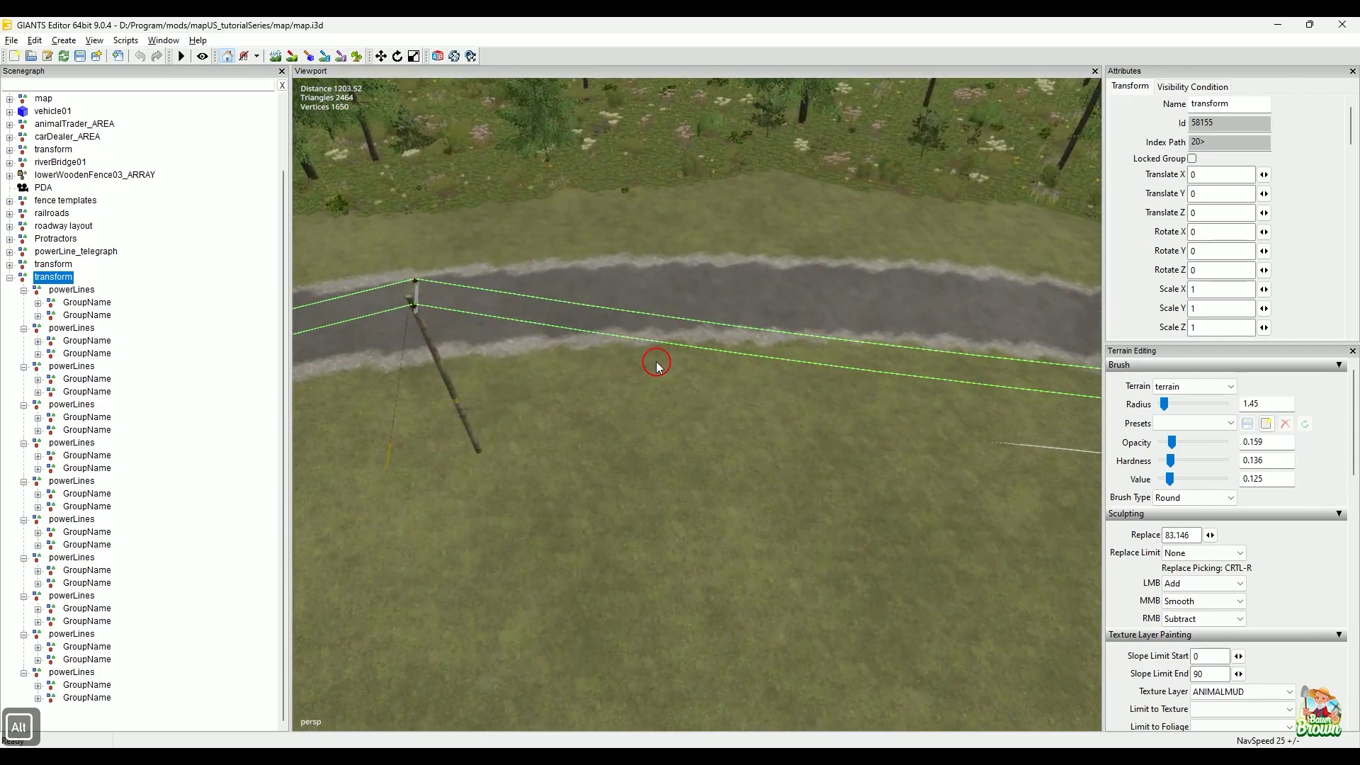
pyautogui.keyDown('alt'); pyautogui.moveTo(656, 364); pyautogui.dragTo(737, 419); pyautogui.keyUp('alt')
pyautogui.keyDown('alt'); pyautogui.moveTo(625, 495); pyautogui.dragTo(639, 425, button='right'); pyautogui.keyUp('alt')
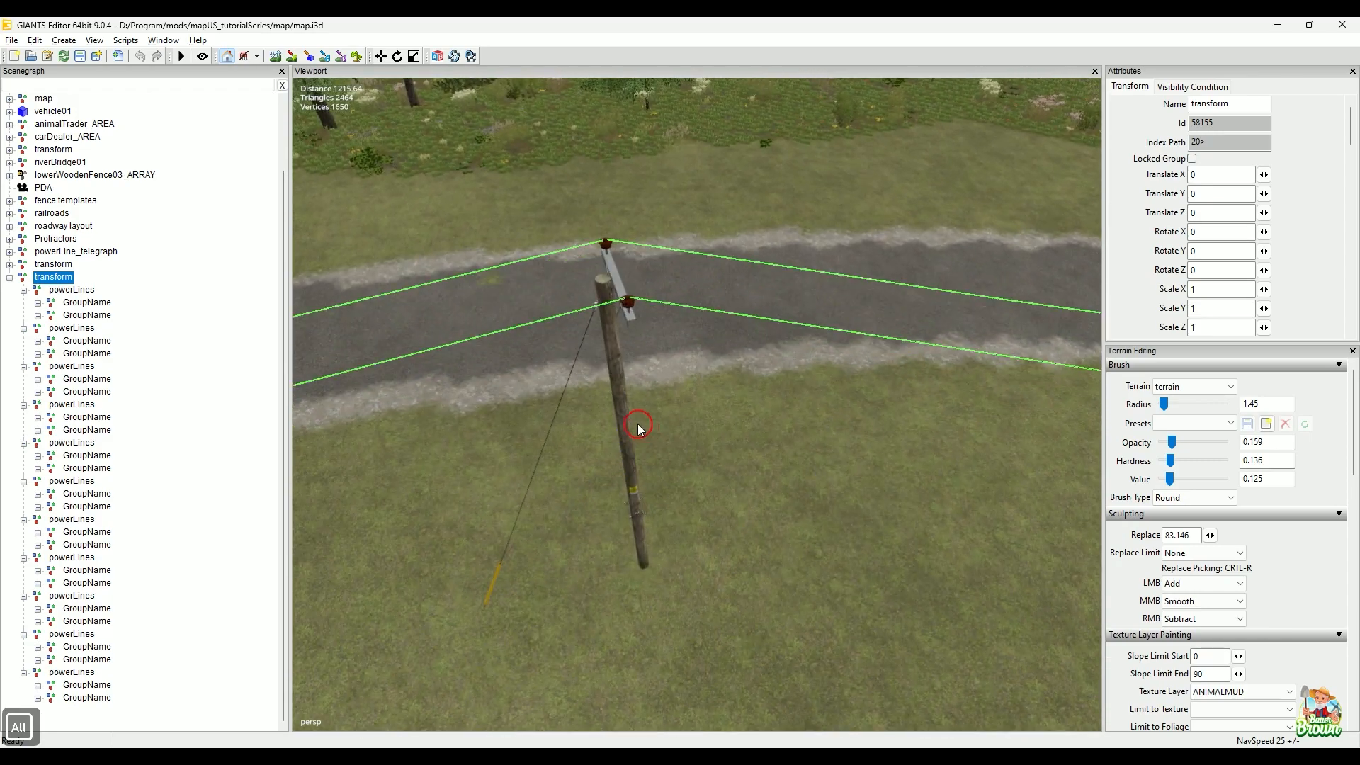
# - Clear the selection and examine up close how the wires meet the insulators on the pole's crossarm
pyautogui.click(740, 392)
pyautogui.keyDown('alt'); pyautogui.moveTo(729, 461); pyautogui.dragTo(644, 486); pyautogui.keyUp('alt')
pyautogui.keyDown('alt'); pyautogui.moveTo(644, 486); pyautogui.dragTo(653, 454, button='right'); pyautogui.keyUp('alt')
pyautogui.keyDown('alt'); pyautogui.moveTo(653, 455); pyautogui.dragTo(644, 461, button='middle'); pyautogui.keyUp('alt')
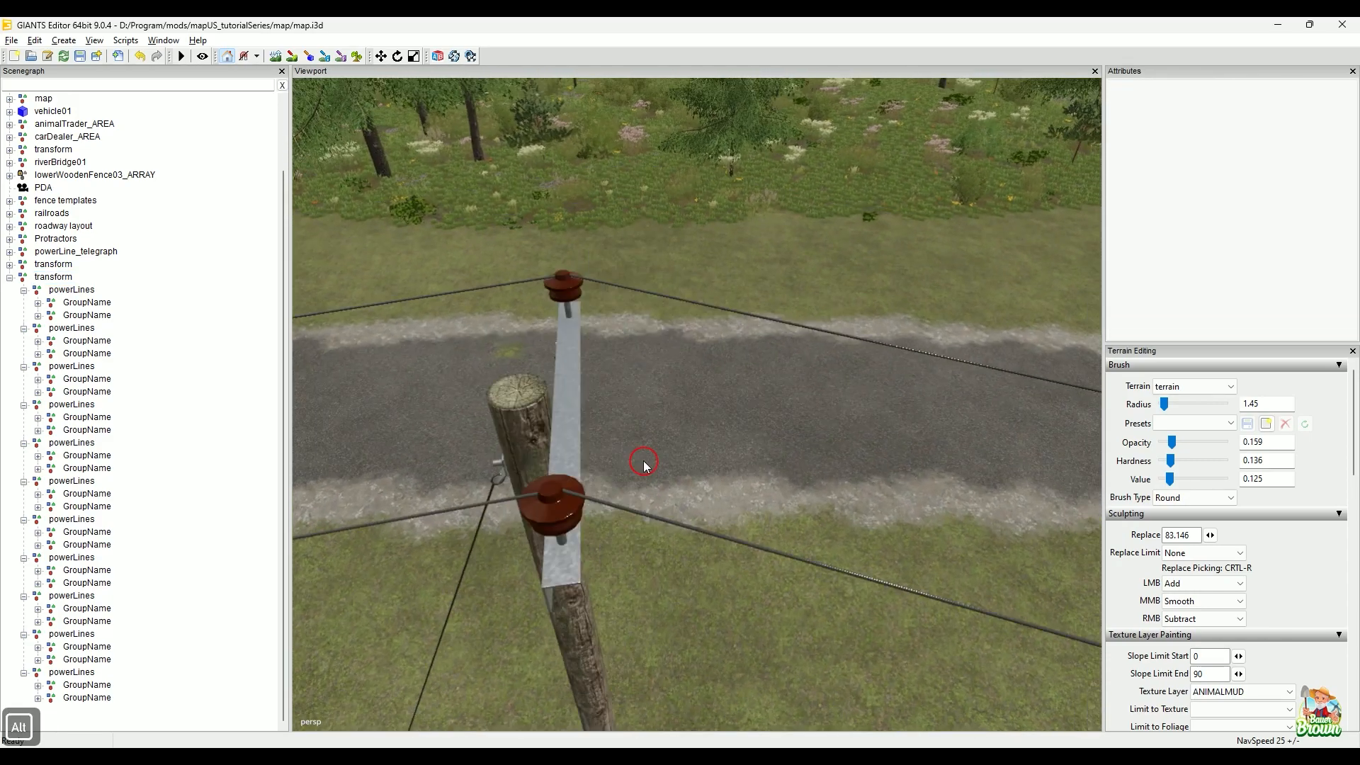
pyautogui.keyDown('alt'); pyautogui.moveTo(644, 464); pyautogui.dragTo(465, 461); pyautogui.keyUp('alt')
pyautogui.keyDown('alt'); pyautogui.moveTo(465, 461); pyautogui.dragTo(463, 441, button='right'); pyautogui.keyUp('alt')
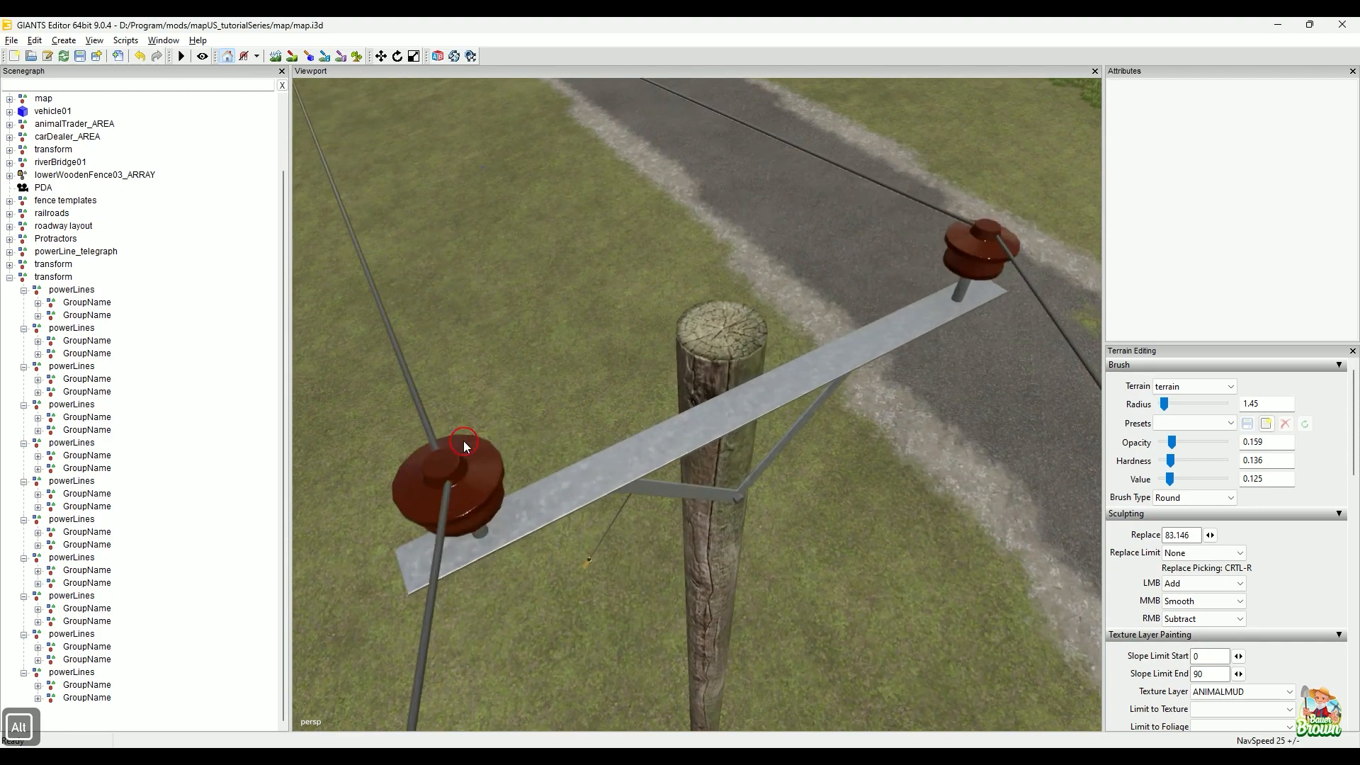
pyautogui.keyDown('alt'); pyautogui.moveTo(463, 441); pyautogui.dragTo(536, 422); pyautogui.keyUp('alt')
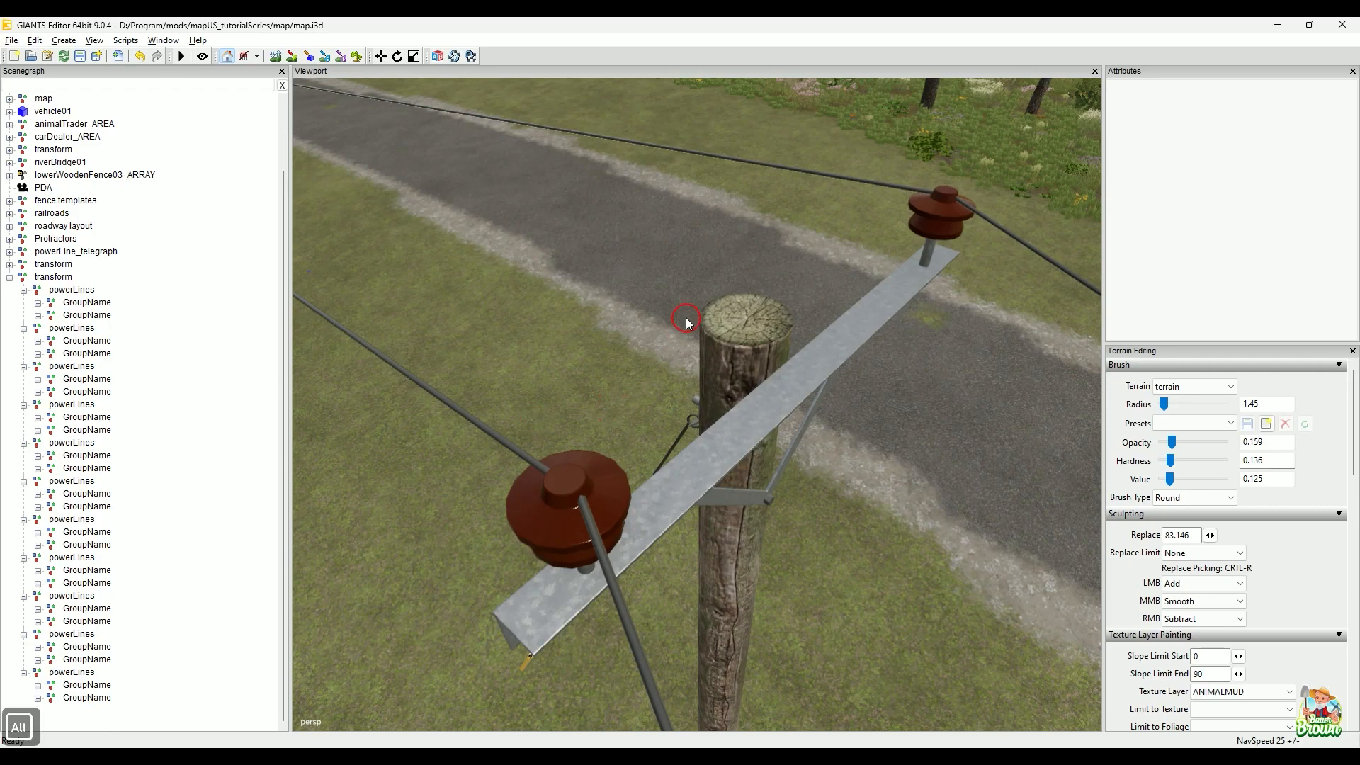
pyautogui.moveTo(687, 321)
pyautogui.keyDown('alt'); pyautogui.mouseDown(button='right')
pyautogui.moveTo(699, 330)
pyautogui.moveTo(687, 334)
pyautogui.mouseUp(button='right'); pyautogui.keyUp('alt')
# - Follow the wires from that pole along the road and check their attachment at the neighbouring poles
pyautogui.keyDown('alt'); pyautogui.moveTo(691, 340); pyautogui.dragTo(840, 389); pyautogui.keyUp('alt')
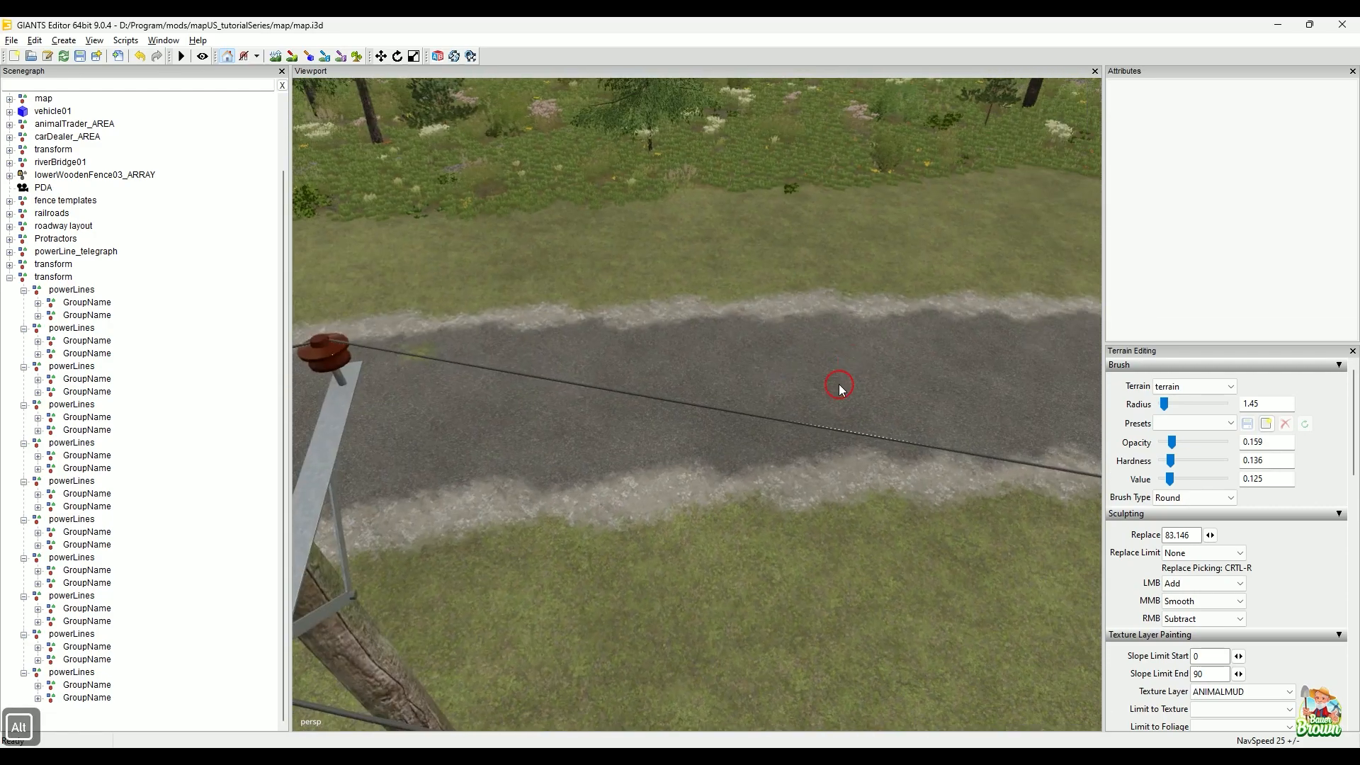
pyautogui.keyDown('alt'); pyautogui.moveTo(811, 412); pyautogui.dragTo(819, 409, button='middle'); pyautogui.keyUp('alt')
pyautogui.keyDown('alt'); pyautogui.moveTo(745, 393); pyautogui.dragTo(925, 368); pyautogui.keyUp('alt')
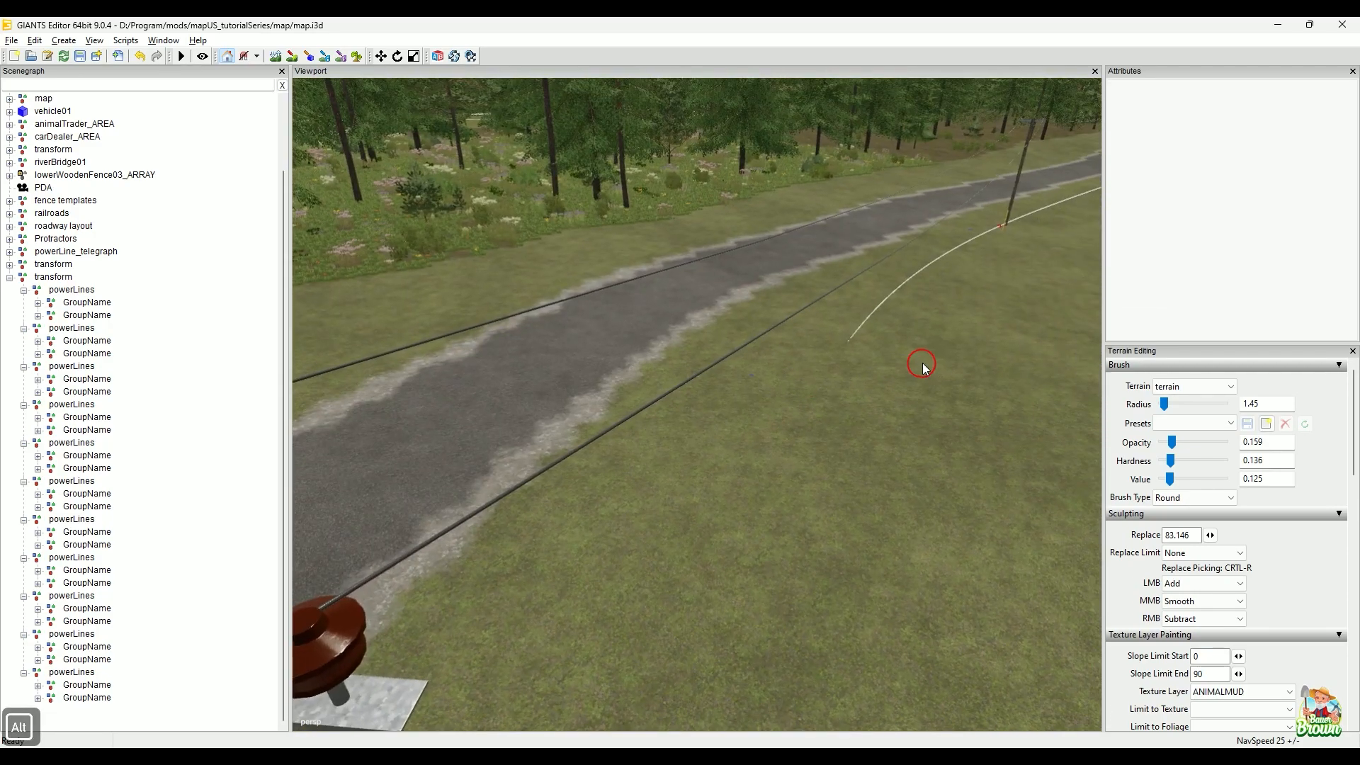
pyautogui.keyDown('alt'); pyautogui.moveTo(926, 367); pyautogui.dragTo(865, 397, button='right'); pyautogui.keyUp('alt')
pyautogui.keyDown('alt'); pyautogui.moveTo(865, 398); pyautogui.dragTo(898, 399); pyautogui.keyUp('alt')
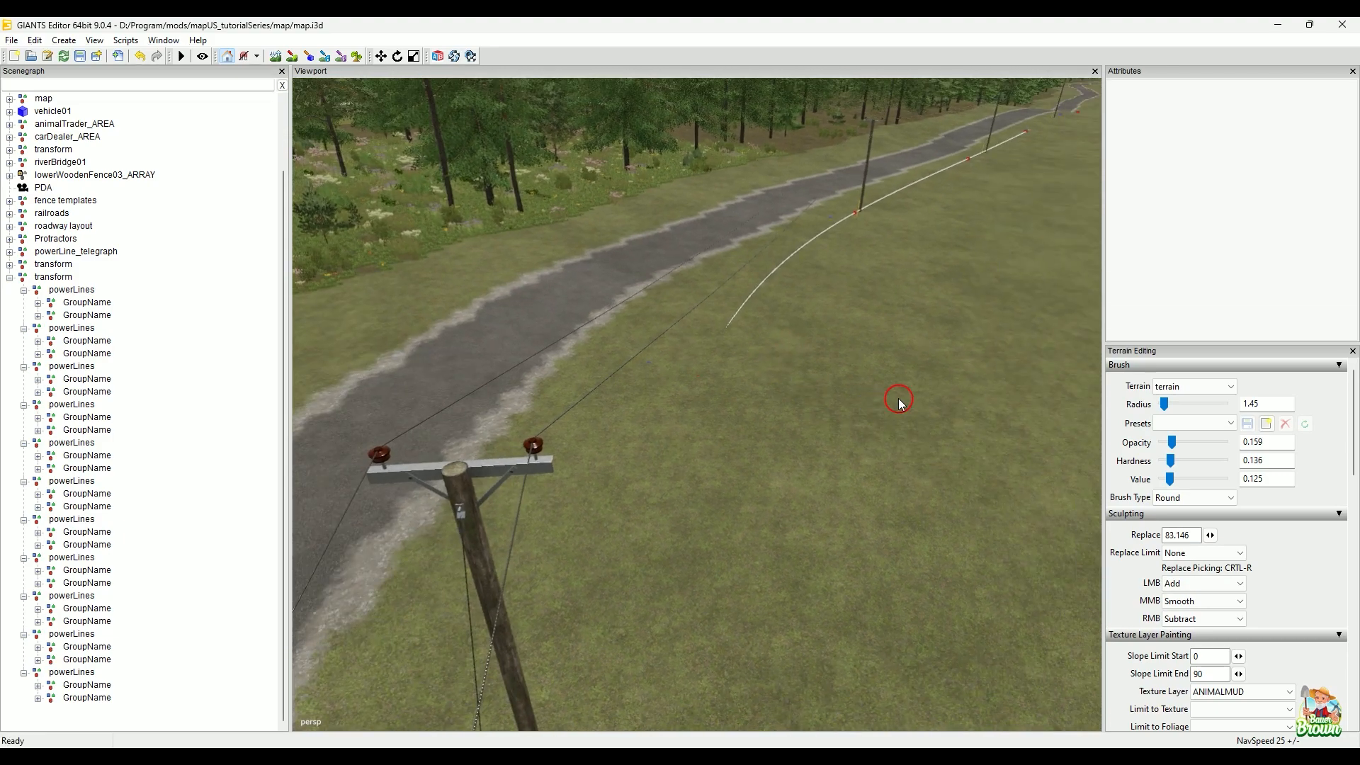
pyautogui.keyDown('alt'); pyautogui.moveTo(809, 415); pyautogui.dragTo(802, 398); pyautogui.keyUp('alt')
pyautogui.keyDown('alt'); pyautogui.moveTo(805, 413); pyautogui.dragTo(794, 408, button='middle'); pyautogui.keyUp('alt')
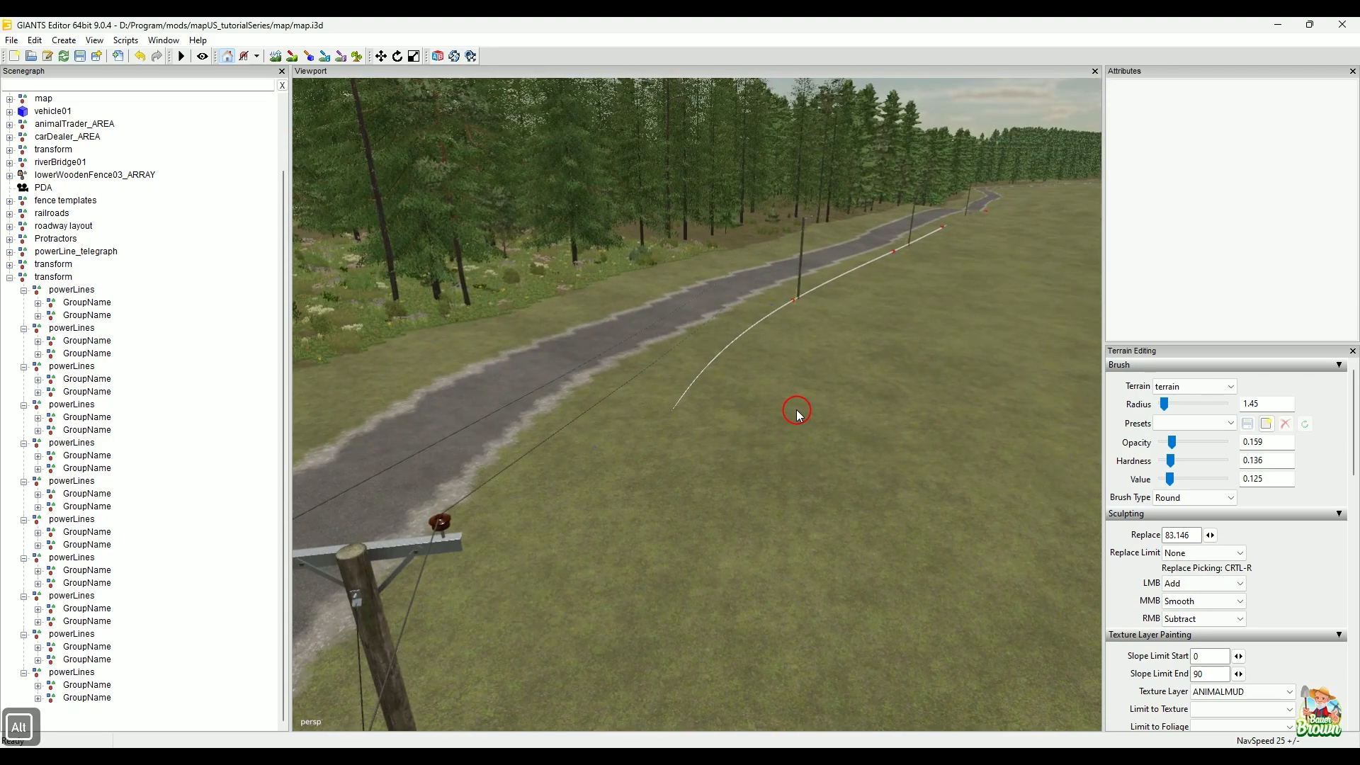
pyautogui.keyDown('alt'); pyautogui.moveTo(729, 346); pyautogui.dragTo(504, 568, button='middle'); pyautogui.keyUp('alt')
pyautogui.keyDown('alt'); pyautogui.moveTo(504, 568); pyautogui.dragTo(605, 421, button='right'); pyautogui.keyUp('alt')
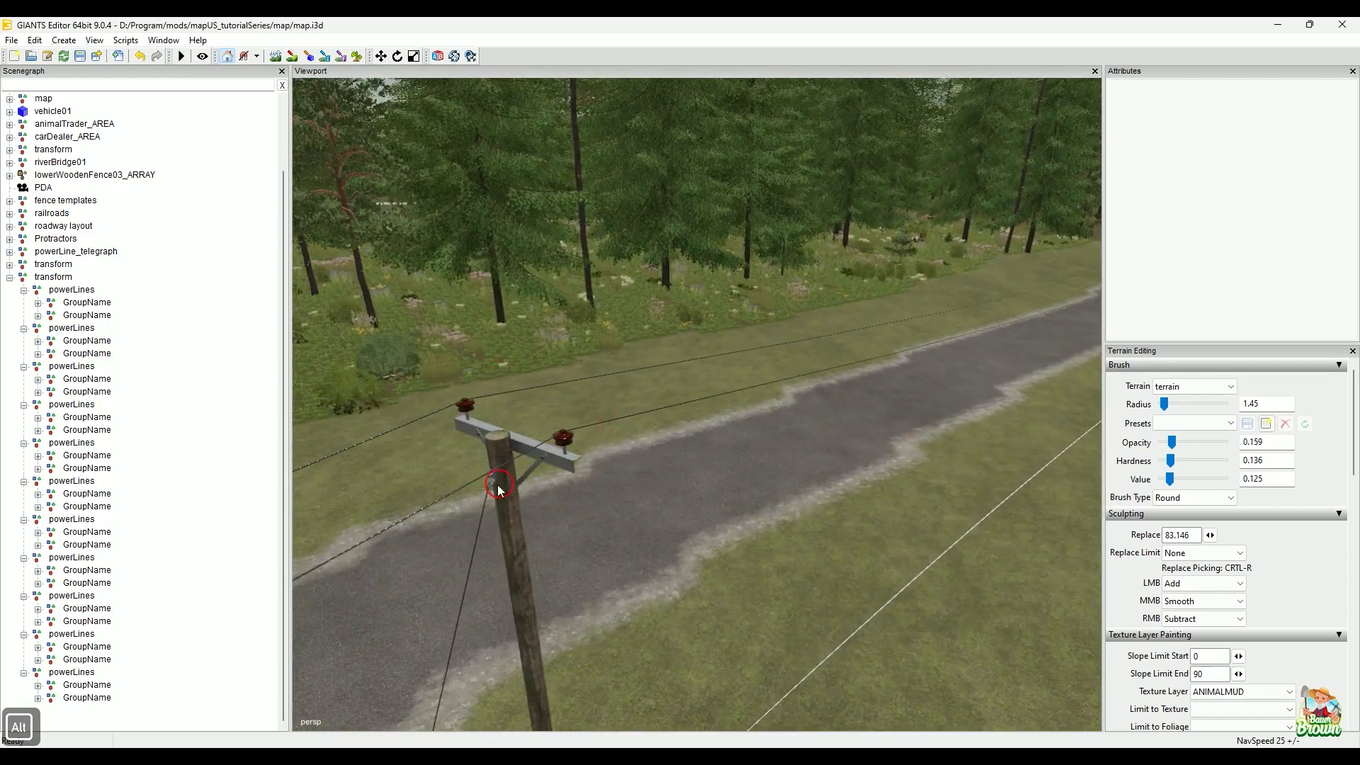
pyautogui.keyDown('alt'); pyautogui.moveTo(405, 548); pyautogui.dragTo(506, 487, button='right'); pyautogui.keyUp('alt')
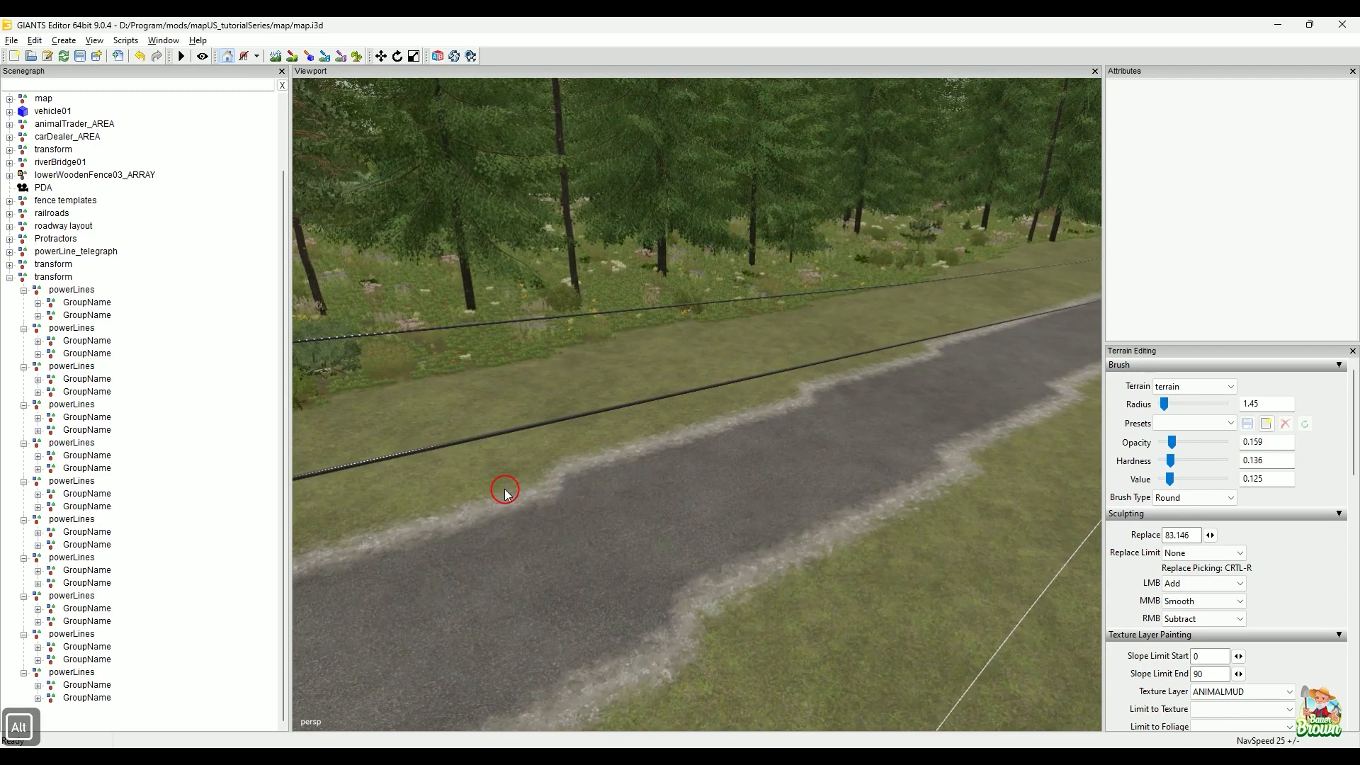
pyautogui.keyDown('alt'); pyautogui.moveTo(505, 487); pyautogui.dragTo(523, 487, button='middle'); pyautogui.keyUp('alt')
pyautogui.keyDown('alt'); pyautogui.moveTo(525, 489); pyautogui.dragTo(637, 470); pyautogui.keyUp('alt')
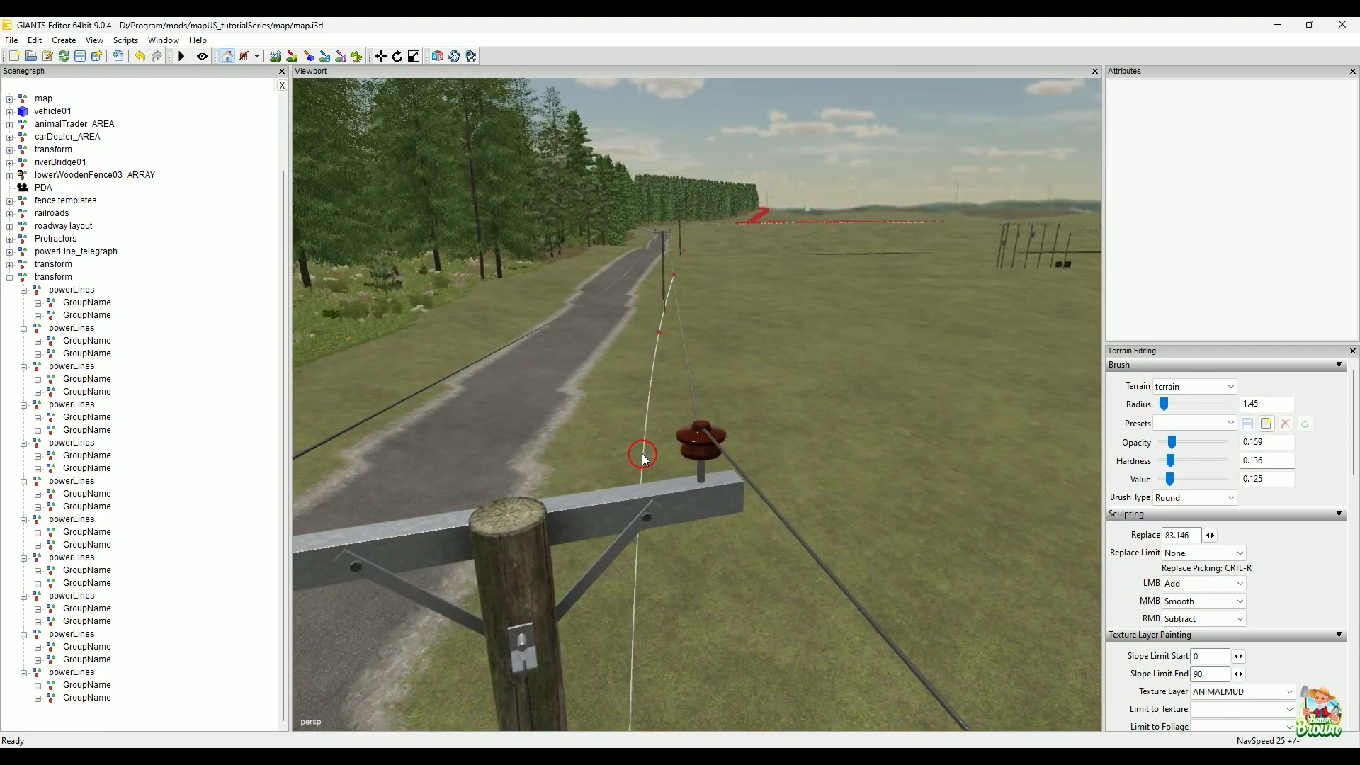
# - Check the remaining wire spans farther along the road, pole by pole, including the stretch around the bend
pyautogui.keyDown('alt'); pyautogui.moveTo(646, 450); pyautogui.dragTo(614, 571, button='middle'); pyautogui.keyUp('alt')
pyautogui.keyDown('alt'); pyautogui.moveTo(614, 570); pyautogui.dragTo(751, 406, button='right'); pyautogui.keyUp('alt')
pyautogui.keyDown('alt'); pyautogui.moveTo(751, 406); pyautogui.dragTo(600, 502); pyautogui.keyUp('alt')
pyautogui.keyDown('alt'); pyautogui.moveTo(599, 502); pyautogui.dragTo(640, 437, button='right'); pyautogui.keyUp('alt')
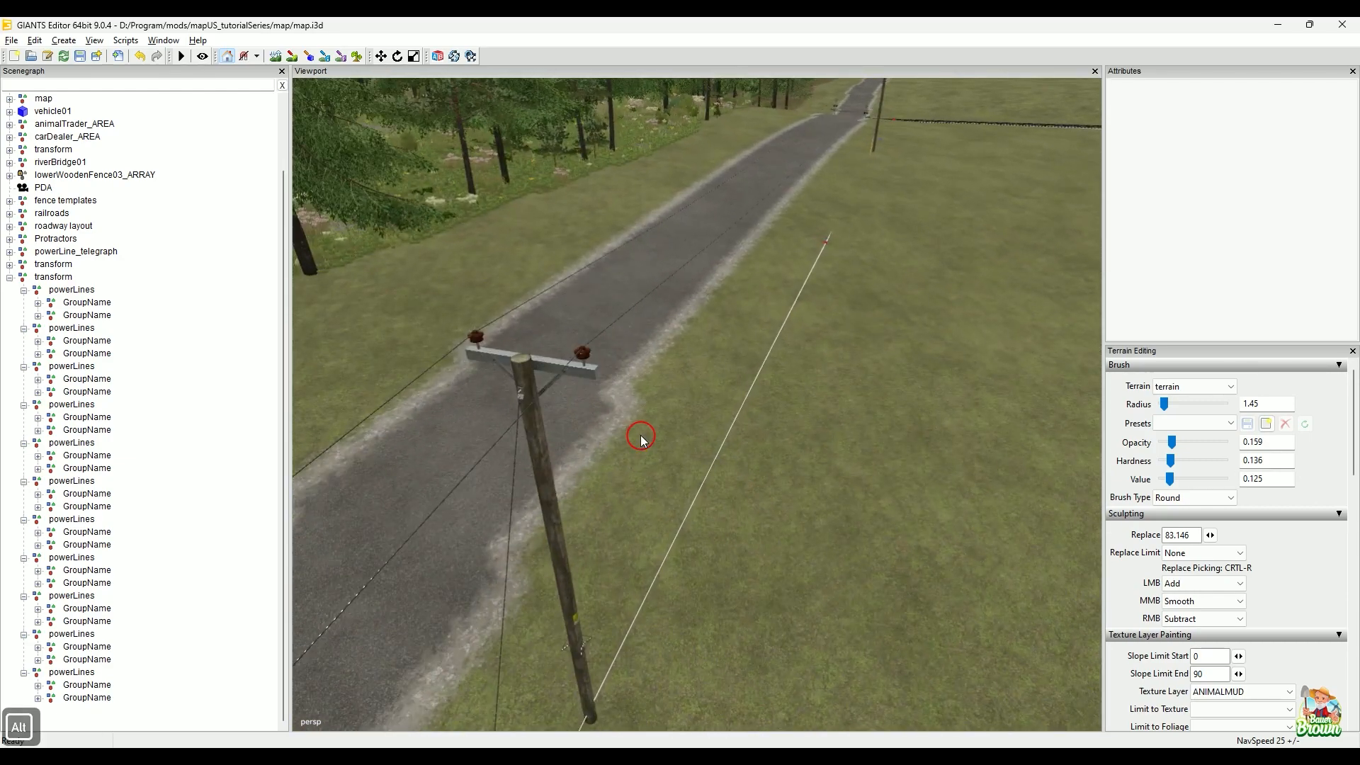
pyautogui.keyDown('alt'); pyautogui.moveTo(640, 437); pyautogui.dragTo(638, 459, button='middle'); pyautogui.keyUp('alt')
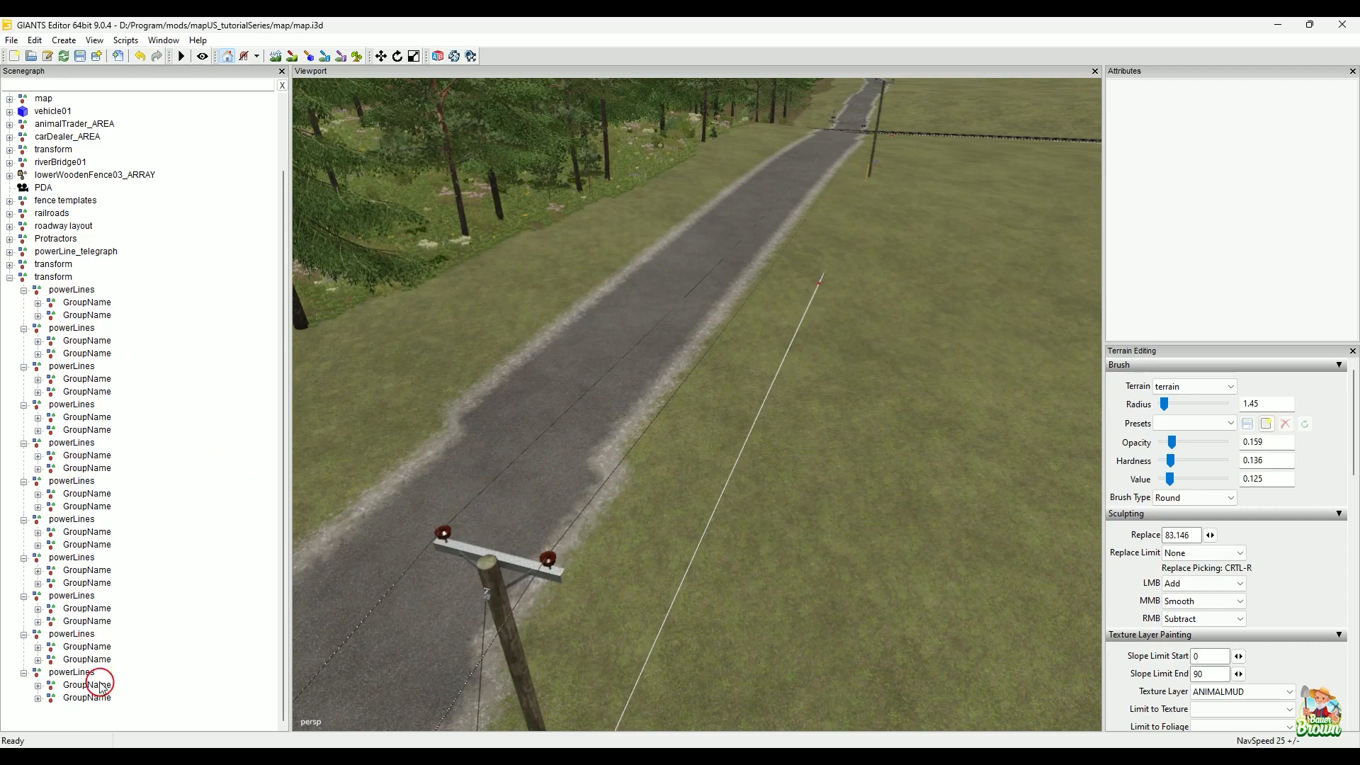
pyautogui.keyDown('alt'); pyautogui.moveTo(664, 565); pyautogui.dragTo(589, 647, button='middle'); pyautogui.keyUp('alt')
pyautogui.keyDown('alt'); pyautogui.moveTo(655, 432); pyautogui.dragTo(615, 525, button='middle'); pyautogui.keyUp('alt')
pyautogui.keyDown('alt'); pyautogui.moveTo(615, 524); pyautogui.dragTo(704, 405, button='right'); pyautogui.keyUp('alt')
pyautogui.keyDown('alt'); pyautogui.moveTo(704, 400); pyautogui.dragTo(423, 443); pyautogui.keyUp('alt')
pyautogui.keyDown('alt'); pyautogui.moveTo(422, 443); pyautogui.dragTo(474, 418, button='right'); pyautogui.keyUp('alt')
pyautogui.keyDown('alt'); pyautogui.moveTo(689, 396); pyautogui.dragTo(602, 516, button='middle'); pyautogui.keyUp('alt')
pyautogui.keyDown('alt'); pyautogui.moveTo(602, 516); pyautogui.dragTo(618, 479, button='right'); pyautogui.keyUp('alt')
pyautogui.keyDown('alt'); pyautogui.moveTo(618, 479); pyautogui.dragTo(598, 477); pyautogui.keyUp('alt')
pyautogui.keyDown('alt'); pyautogui.moveTo(598, 477); pyautogui.dragTo(634, 480, button='middle'); pyautogui.keyUp('alt')
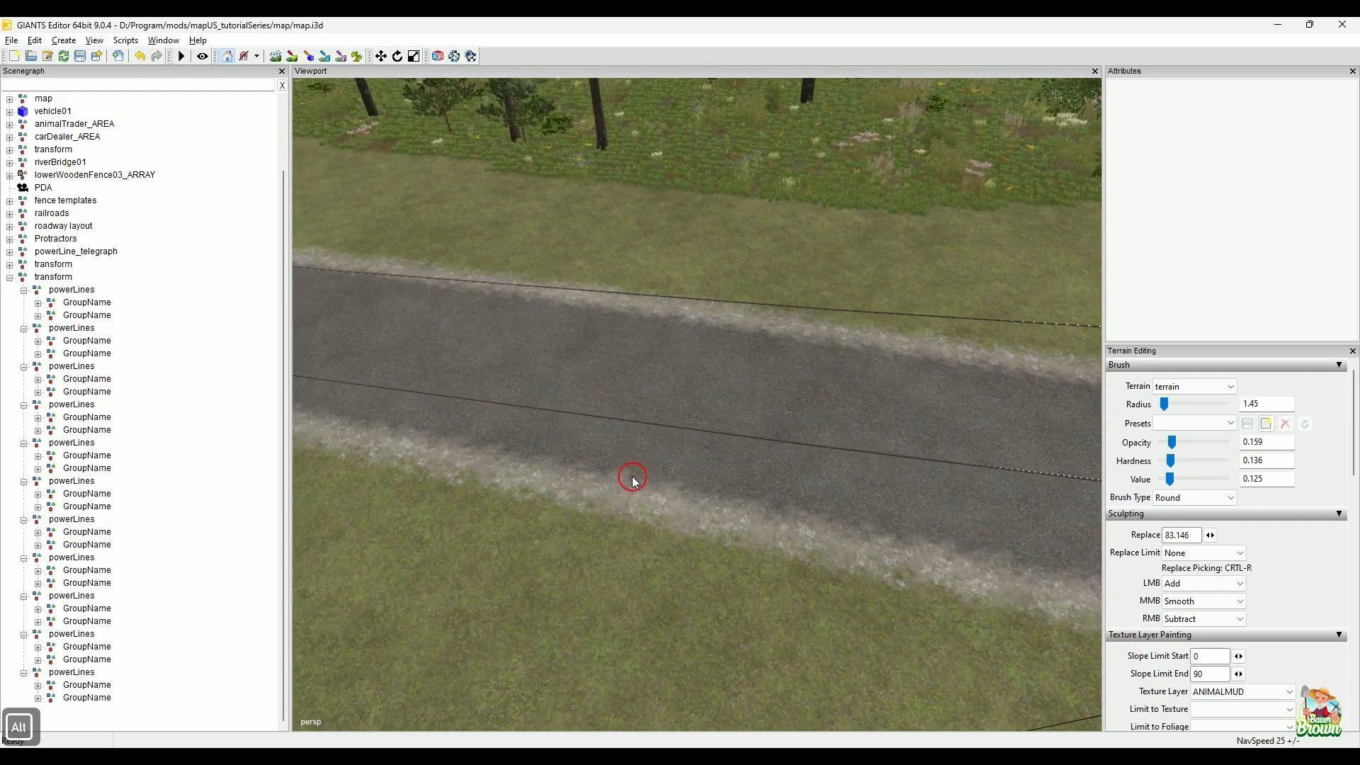
pyautogui.moveTo(635, 480)
pyautogui.keyDown('alt'); pyautogui.mouseDown()
pyautogui.moveTo(565, 476)
pyautogui.moveTo(477, 404)
pyautogui.moveTo(617, 495)
pyautogui.mouseUp(); pyautogui.keyUp('alt')
pyautogui.keyDown('alt'); pyautogui.moveTo(616, 495); pyautogui.dragTo(714, 401, button='right'); pyautogui.keyUp('alt')
pyautogui.keyDown('alt'); pyautogui.moveTo(702, 393); pyautogui.dragTo(695, 406, button='middle'); pyautogui.keyUp('alt')
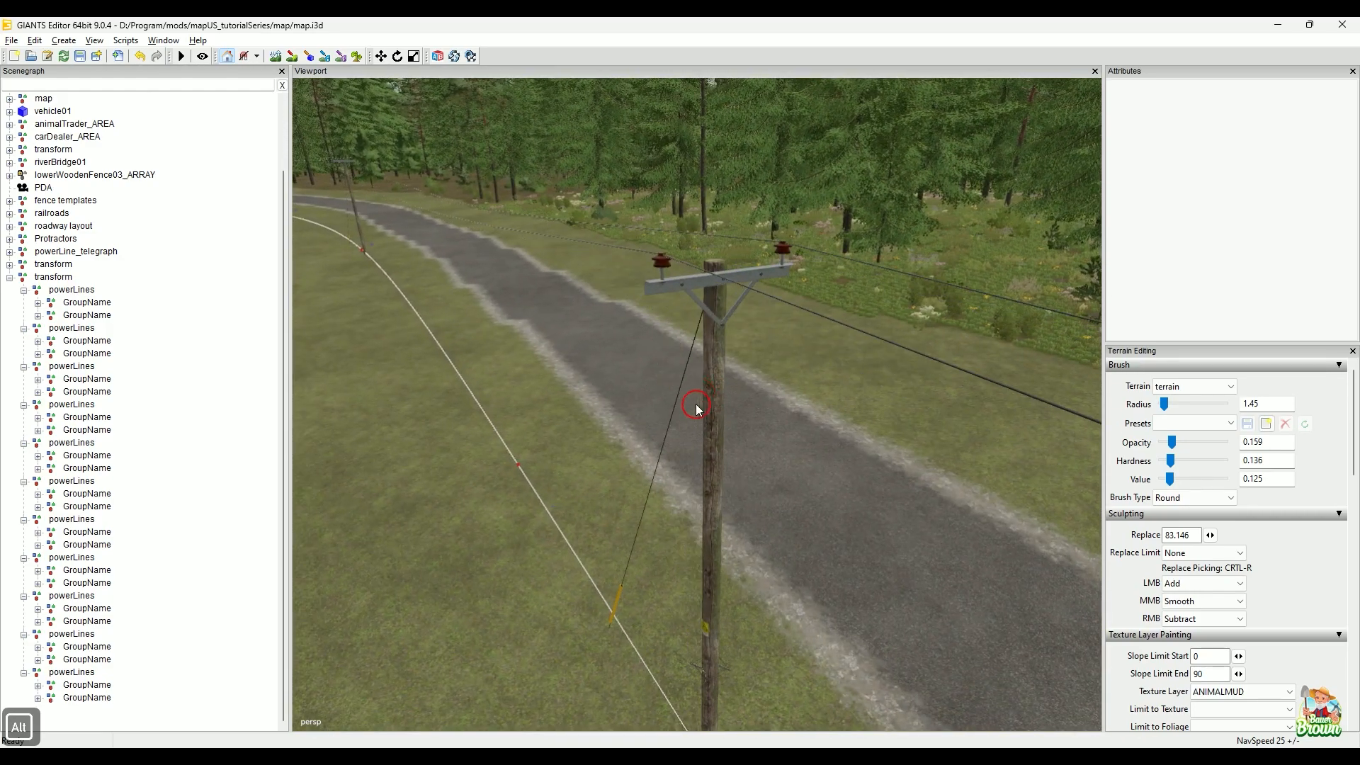
pyautogui.keyDown('alt'); pyautogui.moveTo(695, 405); pyautogui.dragTo(568, 395); pyautogui.keyUp('alt')
pyautogui.keyDown('alt'); pyautogui.moveTo(568, 396); pyautogui.dragTo(573, 489, button='middle'); pyautogui.keyUp('alt')
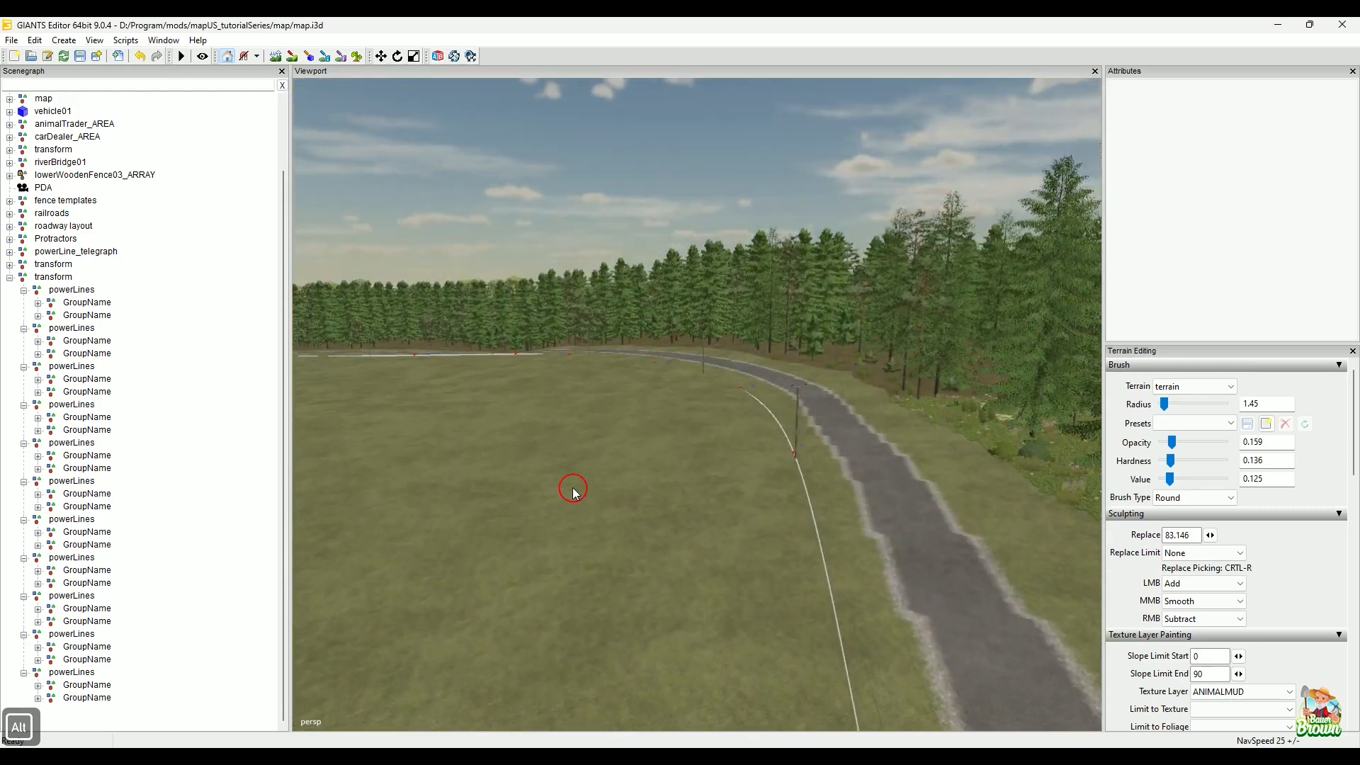
# - Reselect the wire transform and trace the highlighted wires along the road to the pole at the line's end
pyautogui.click(60, 279)
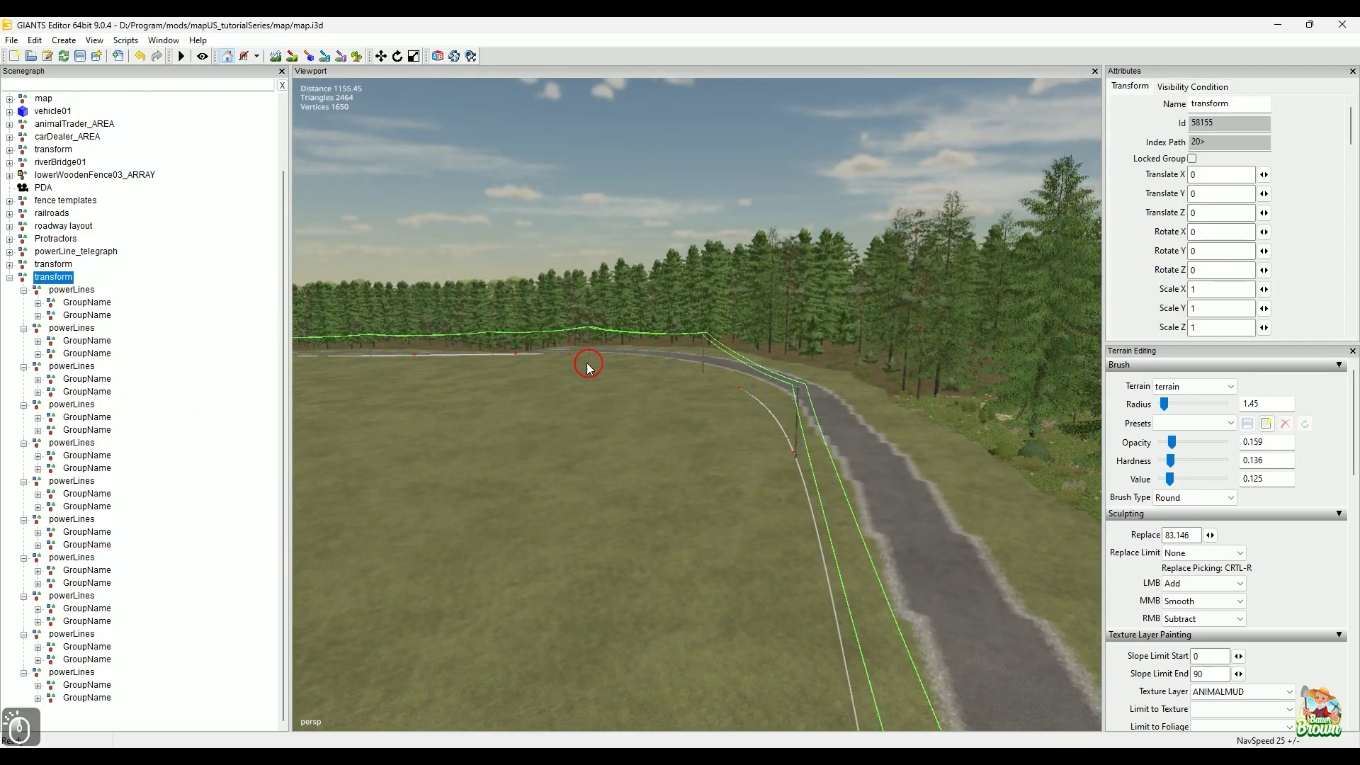
pyautogui.keyDown('alt'); pyautogui.moveTo(586, 374); pyautogui.dragTo(795, 587); pyautogui.keyUp('alt')
pyautogui.keyDown('alt'); pyautogui.moveTo(659, 411); pyautogui.dragTo(942, 523); pyautogui.keyUp('alt')
pyautogui.keyDown('alt'); pyautogui.moveTo(496, 460); pyautogui.dragTo(675, 442, button='middle'); pyautogui.keyUp('alt')
pyautogui.keyDown('alt'); pyautogui.moveTo(488, 505); pyautogui.dragTo(616, 489, button='right'); pyautogui.keyUp('alt')
pyautogui.keyDown('alt'); pyautogui.moveTo(631, 416); pyautogui.dragTo(765, 425, button='middle'); pyautogui.keyUp('alt')
pyautogui.keyDown('alt'); pyautogui.moveTo(524, 446); pyautogui.dragTo(570, 438, button='right'); pyautogui.keyUp('alt')
pyautogui.keyDown('alt'); pyautogui.moveTo(570, 438); pyautogui.dragTo(816, 473); pyautogui.keyUp('alt')
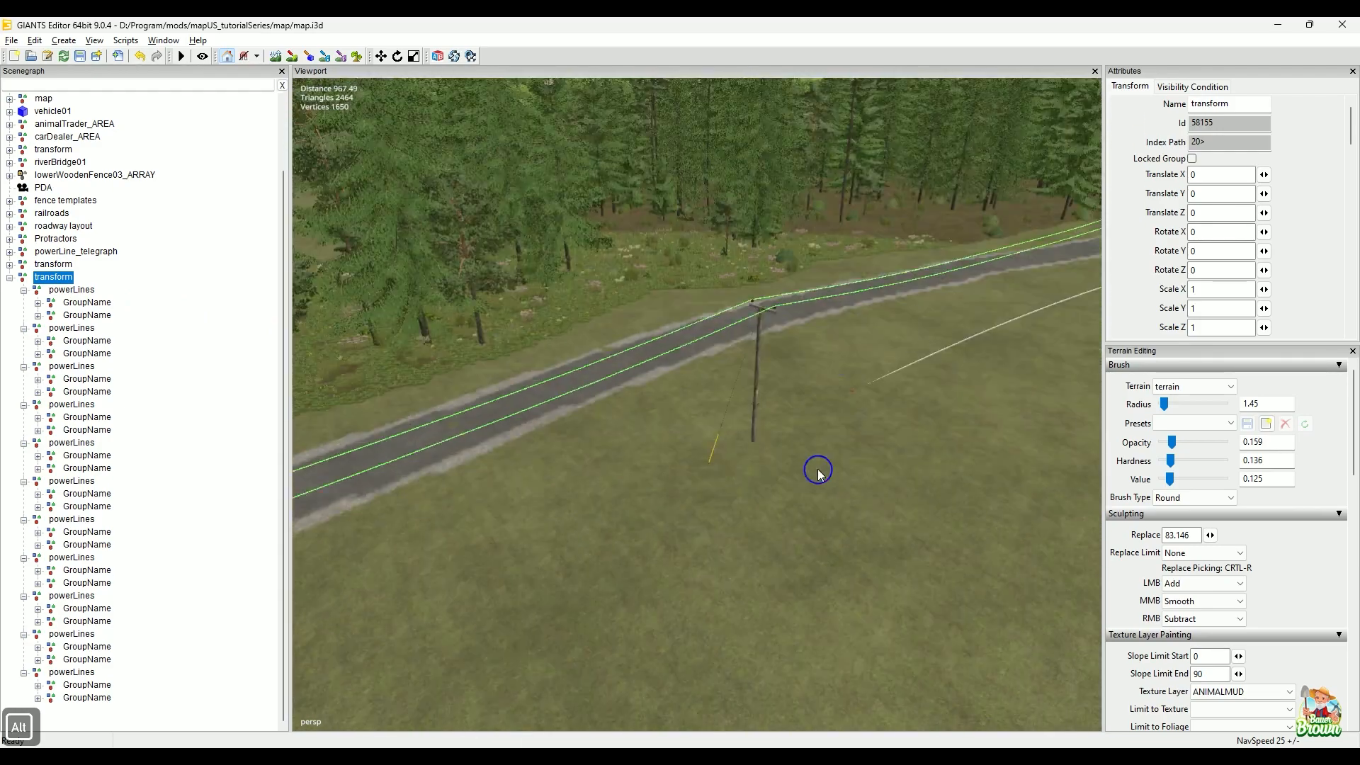
pyautogui.keyDown('alt'); pyautogui.moveTo(817, 473); pyautogui.dragTo(598, 524, button='right'); pyautogui.keyUp('alt')
pyautogui.keyDown('alt'); pyautogui.moveTo(598, 525); pyautogui.dragTo(787, 417, button='middle'); pyautogui.keyUp('alt')
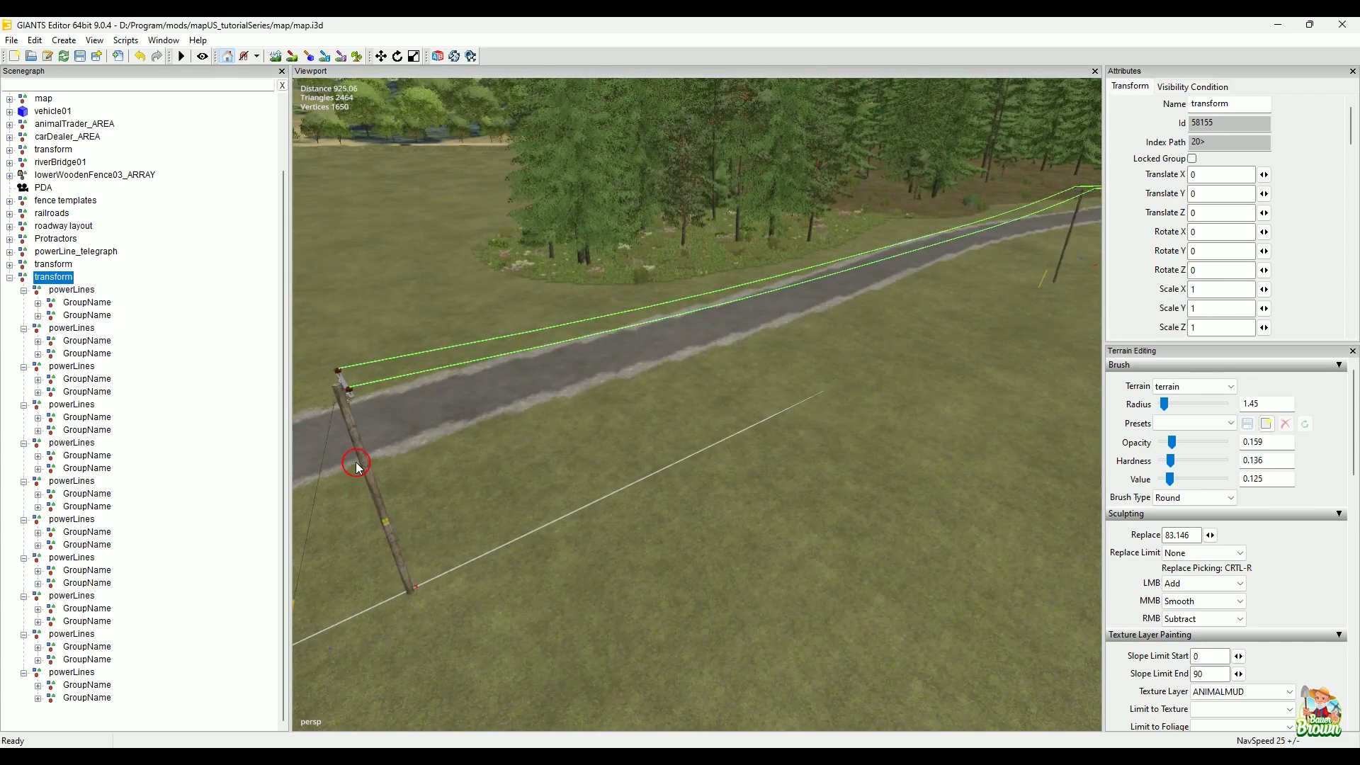
# - Select the whole powerLine10m group of the end pole, the first one under placedObjects
pyautogui.click(340, 406)
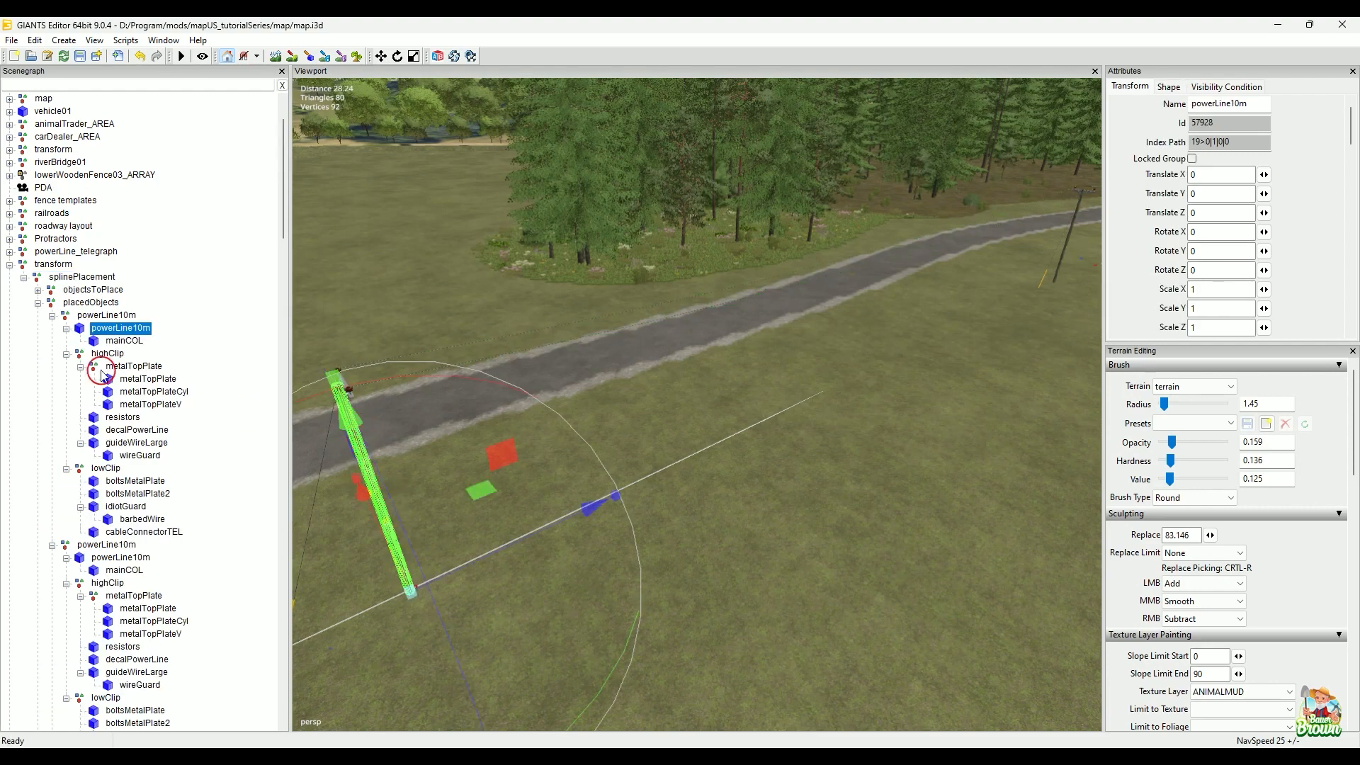
pyautogui.click(96, 328)
pyautogui.click(103, 318)
pyautogui.keyDown('alt'); pyautogui.moveTo(618, 417); pyautogui.dragTo(838, 491); pyautogui.keyUp('alt')
pyautogui.keyDown('alt'); pyautogui.moveTo(836, 488); pyautogui.dragTo(764, 477, button='right'); pyautogui.keyUp('alt')
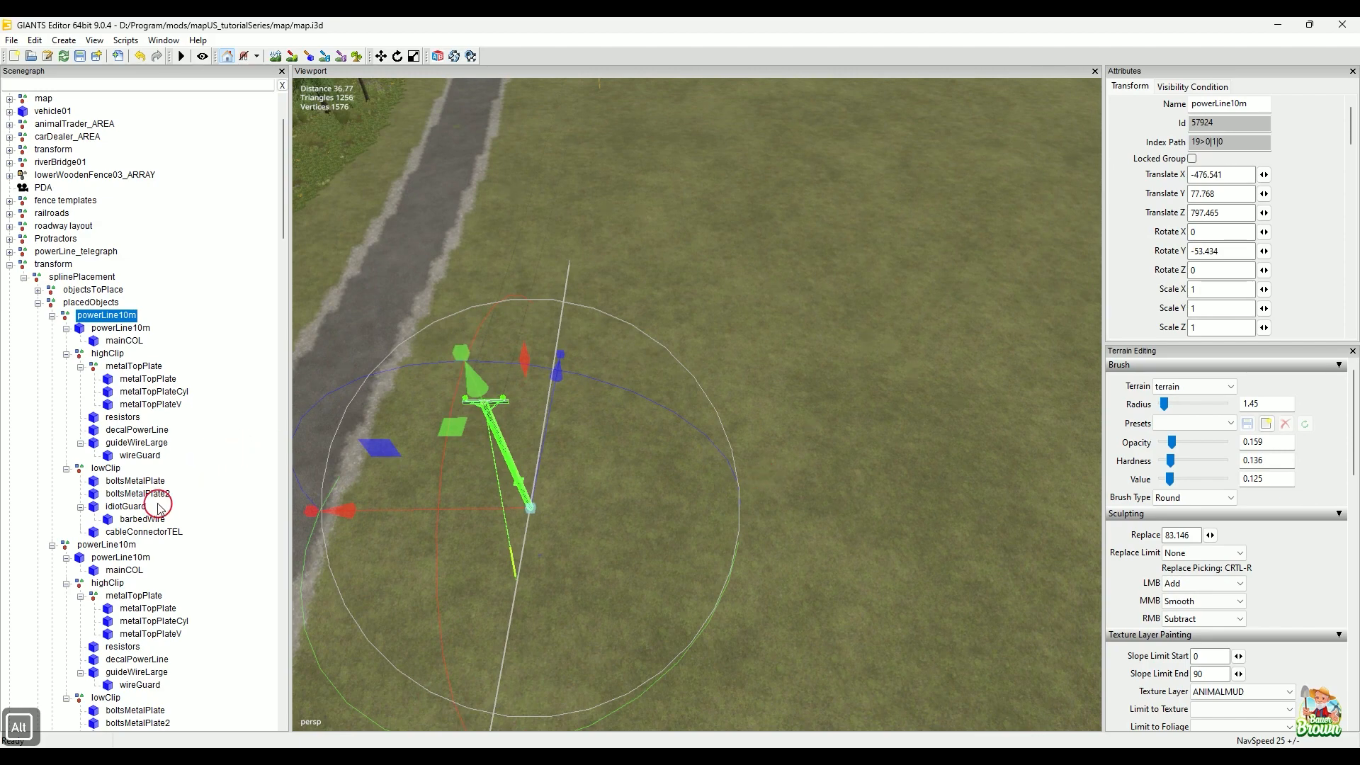
pyautogui.moveTo(282, 167)
pyautogui.mouseDown()
pyautogui.moveTo(268, 573)
pyautogui.moveTo(283, 671)
pyautogui.moveTo(295, 607)
pyautogui.moveTo(285, 689)
pyautogui.moveTo(290, 183)
pyautogui.mouseUp()
pyautogui.click(60, 265)
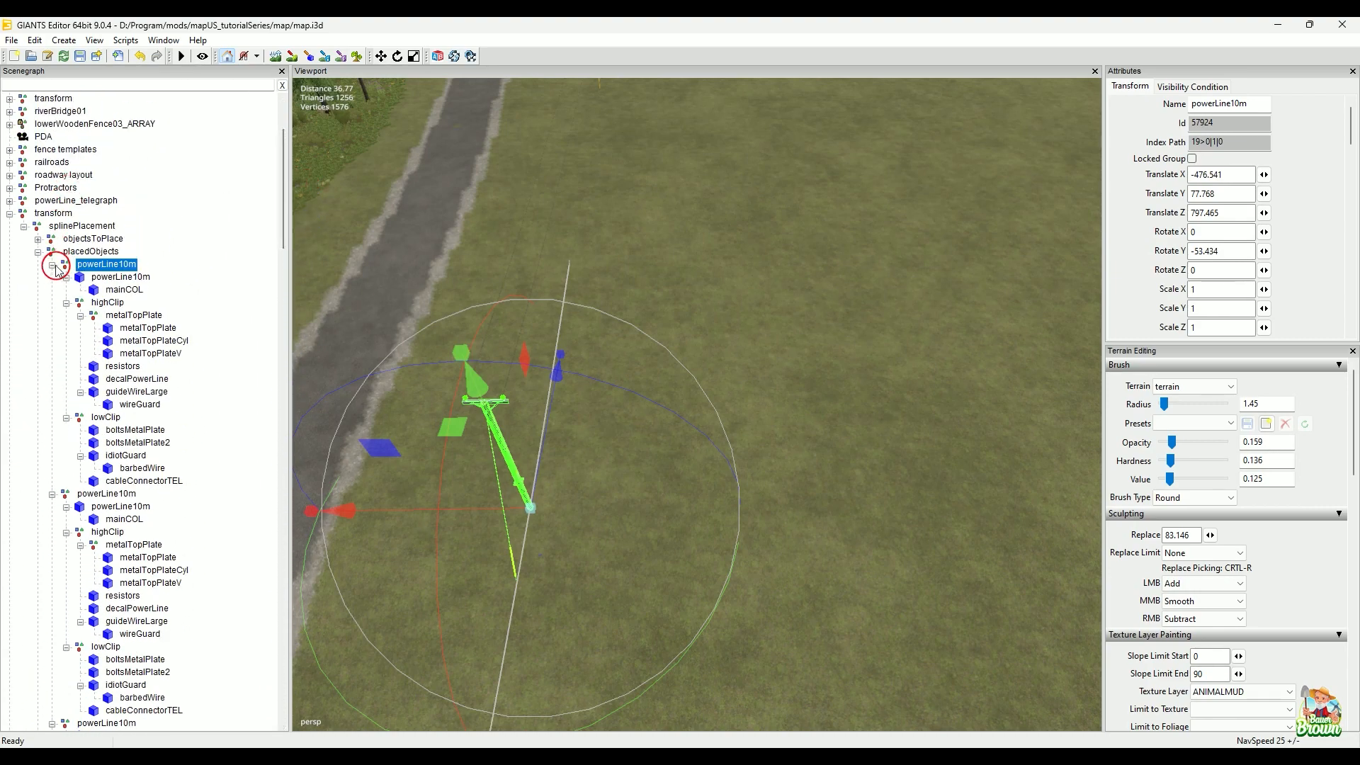
# - Collapse the pole groups, placedObjects and the separate wire transform in the scenegraph
pyautogui.click(53, 265)
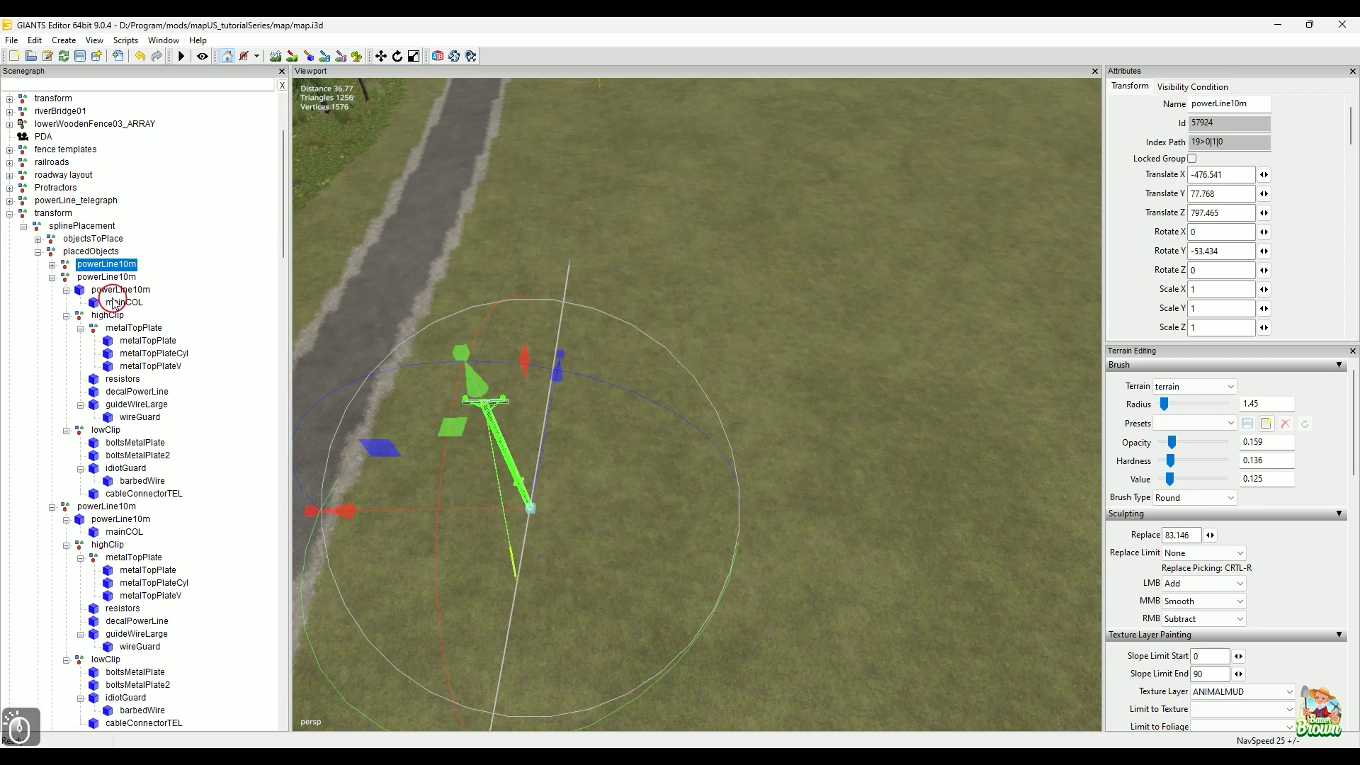
pyautogui.click(52, 278)
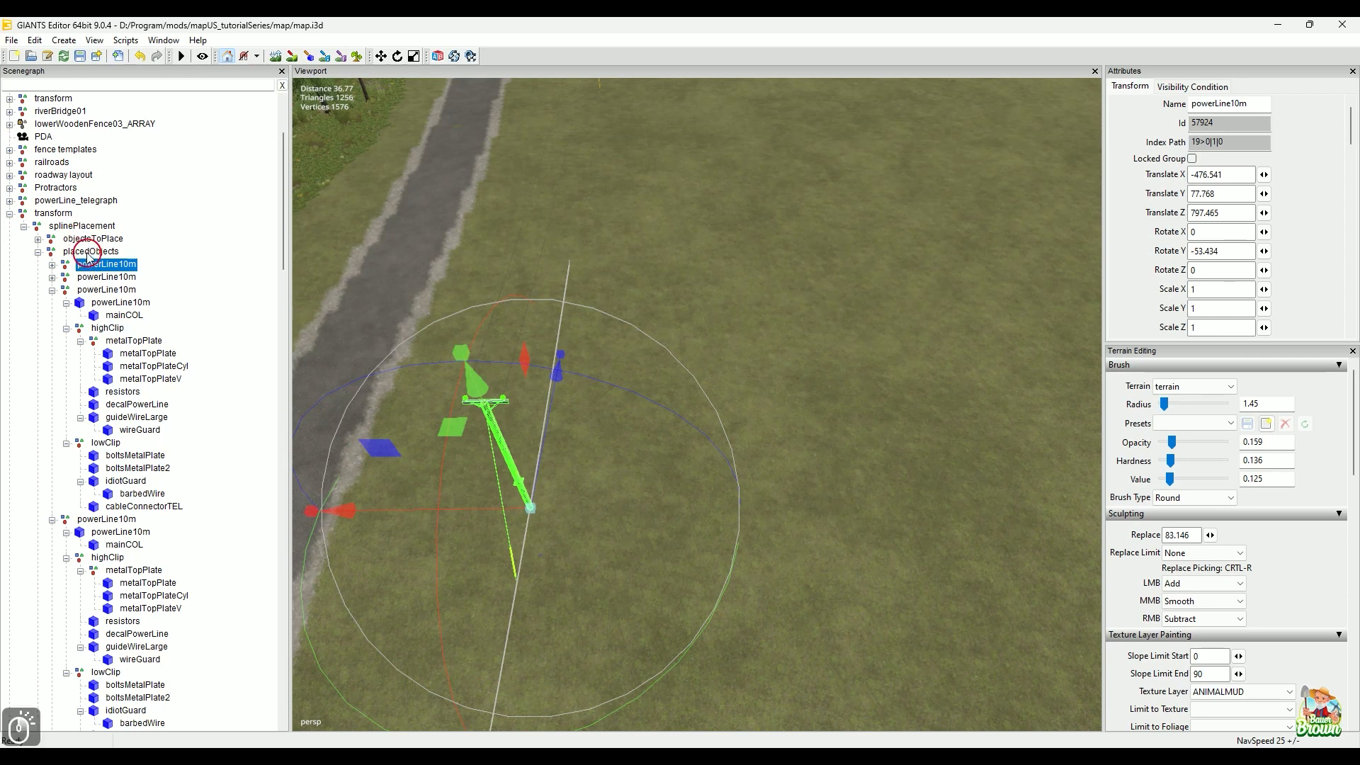
pyautogui.rightClick(88, 255)
pyautogui.click(135, 284)
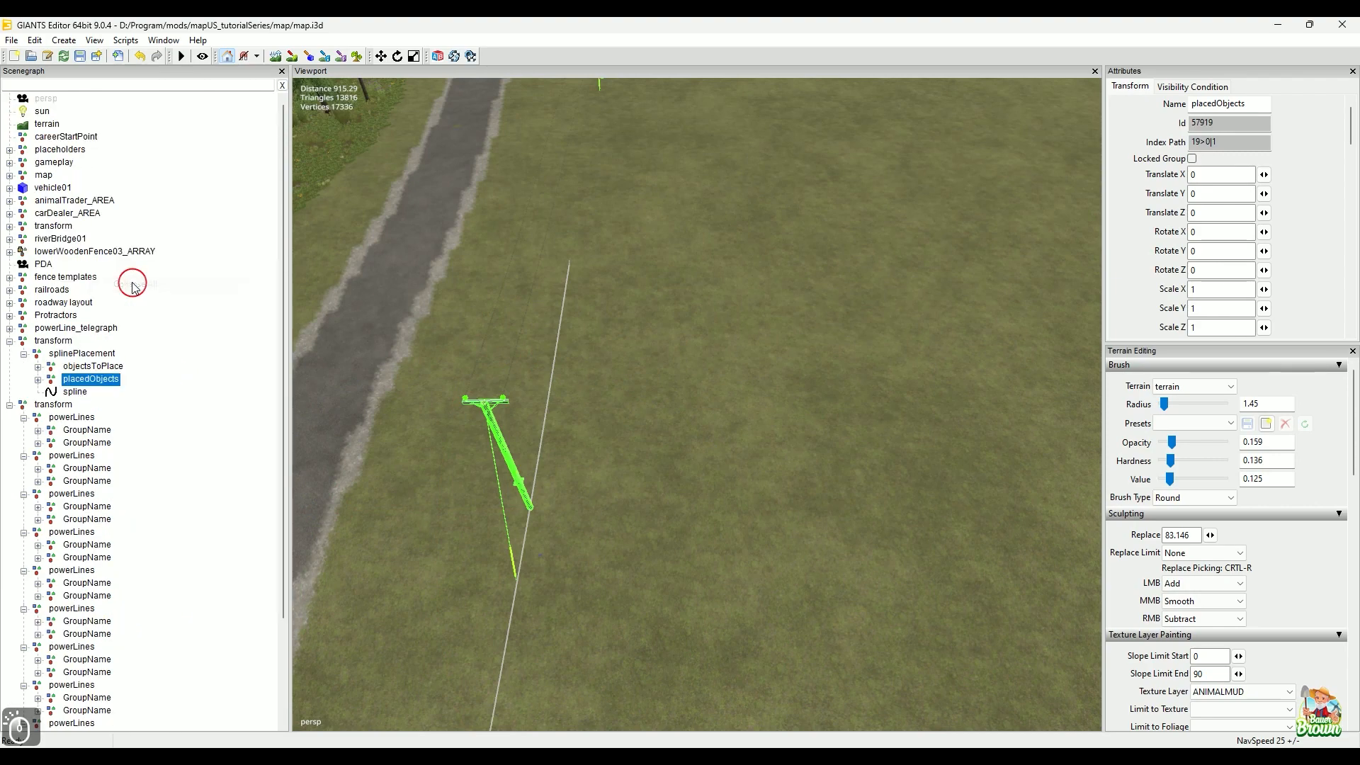
pyautogui.keyDown('alt'); pyautogui.moveTo(672, 471); pyautogui.dragTo(650, 417); pyautogui.keyUp('alt')
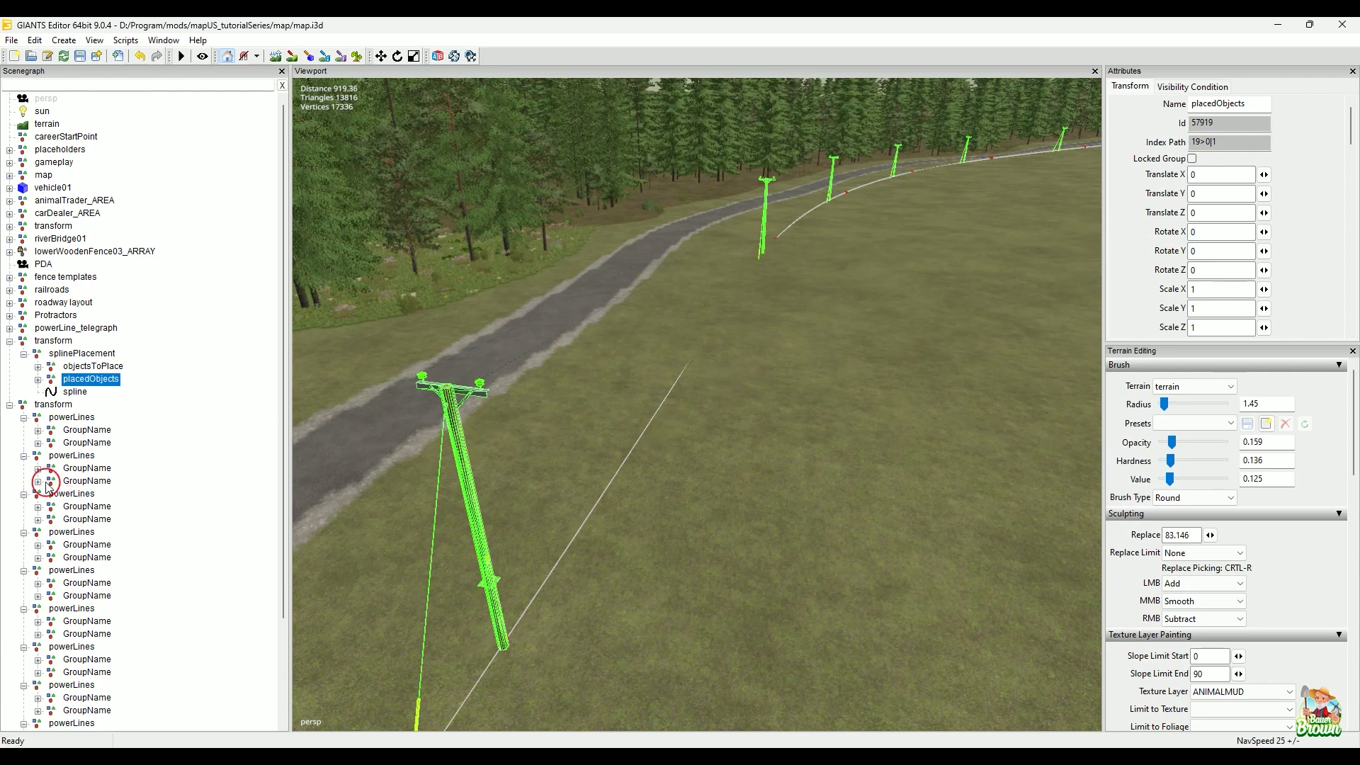
pyautogui.click(10, 405)
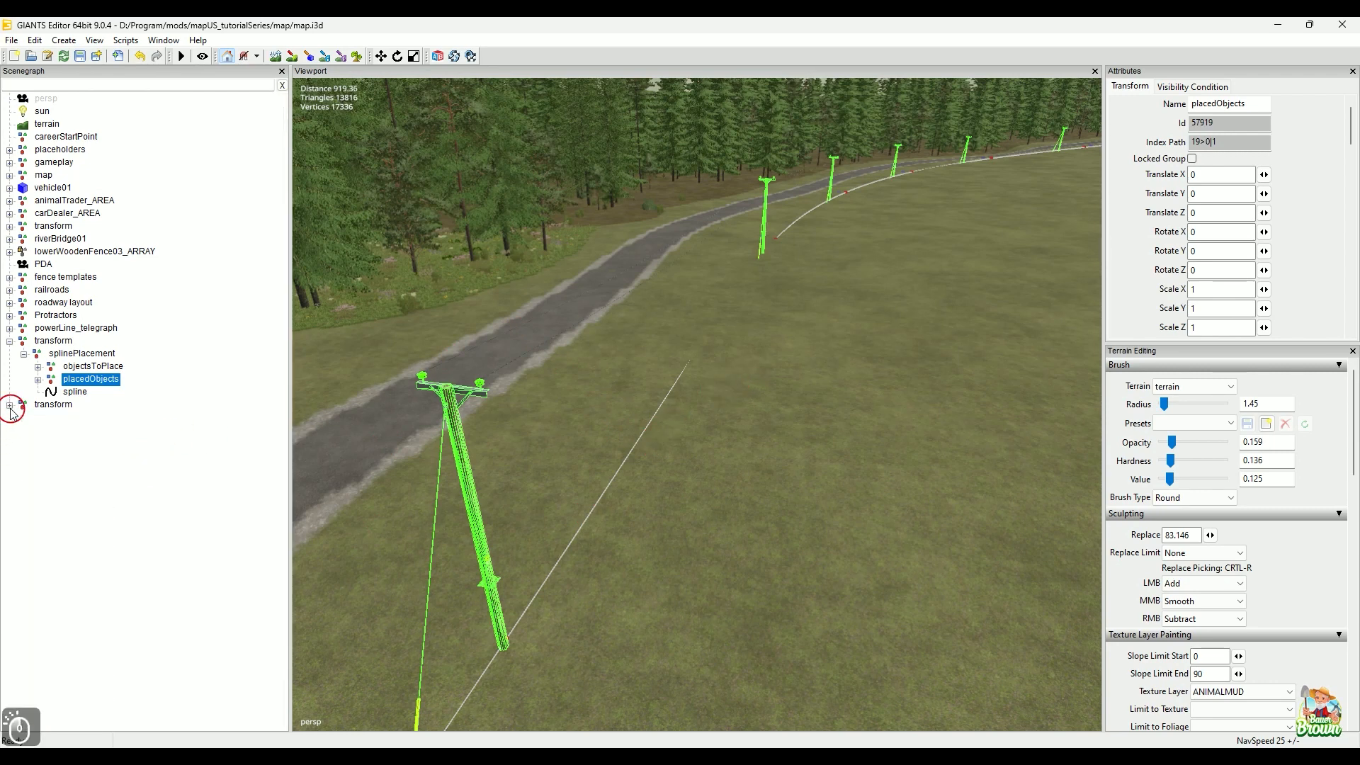
# - Move the wire transform into placedObjects and select placedObjects to highlight poles and wires together
pyautogui.click(53, 404)
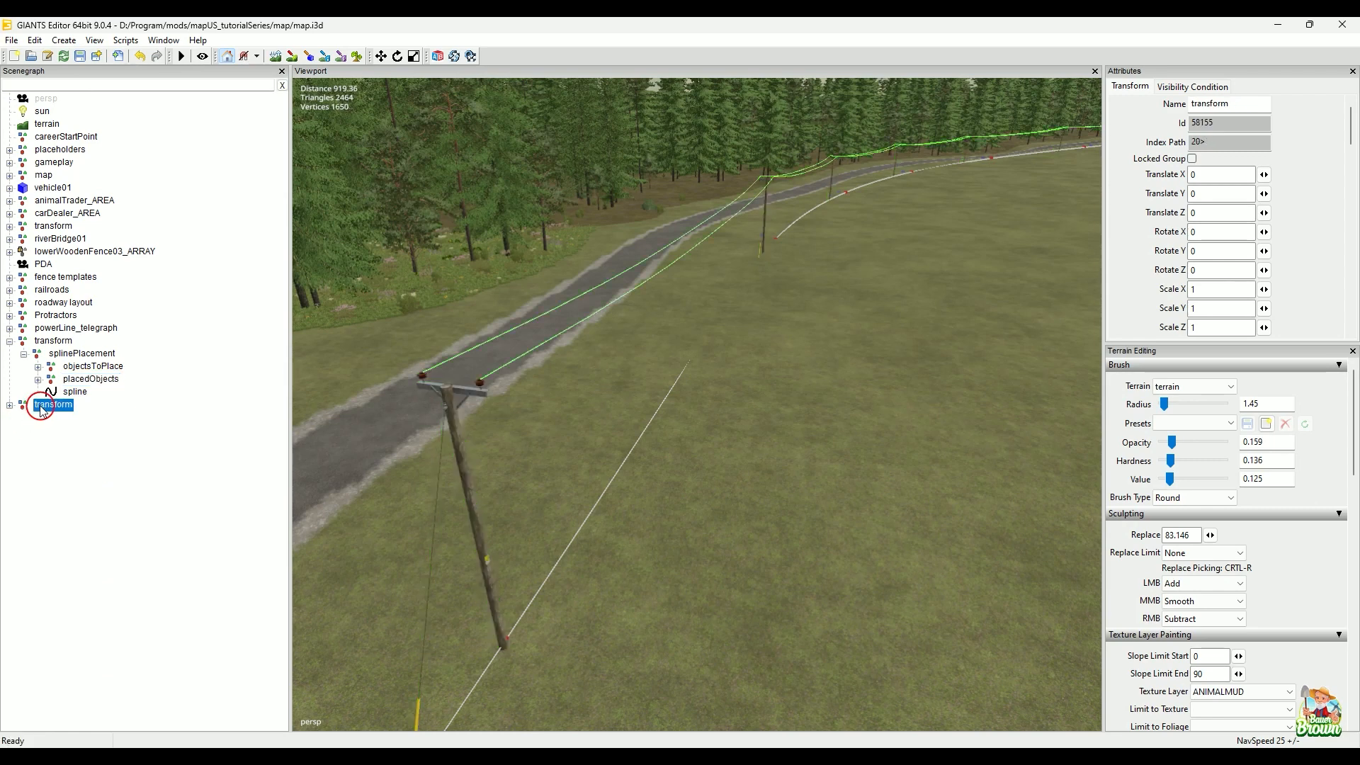
pyautogui.click(110, 381)
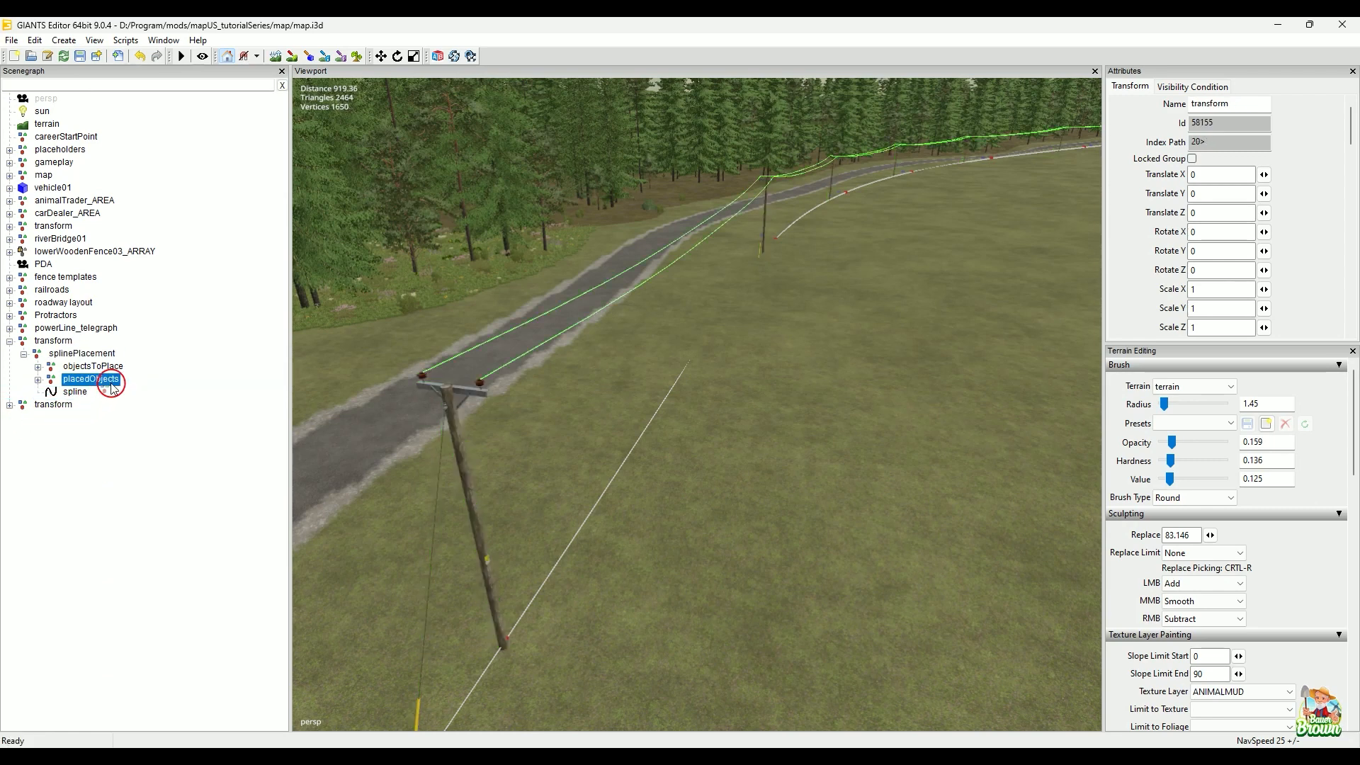
pyautogui.moveTo(111, 383); pyautogui.dragTo(110, 383)
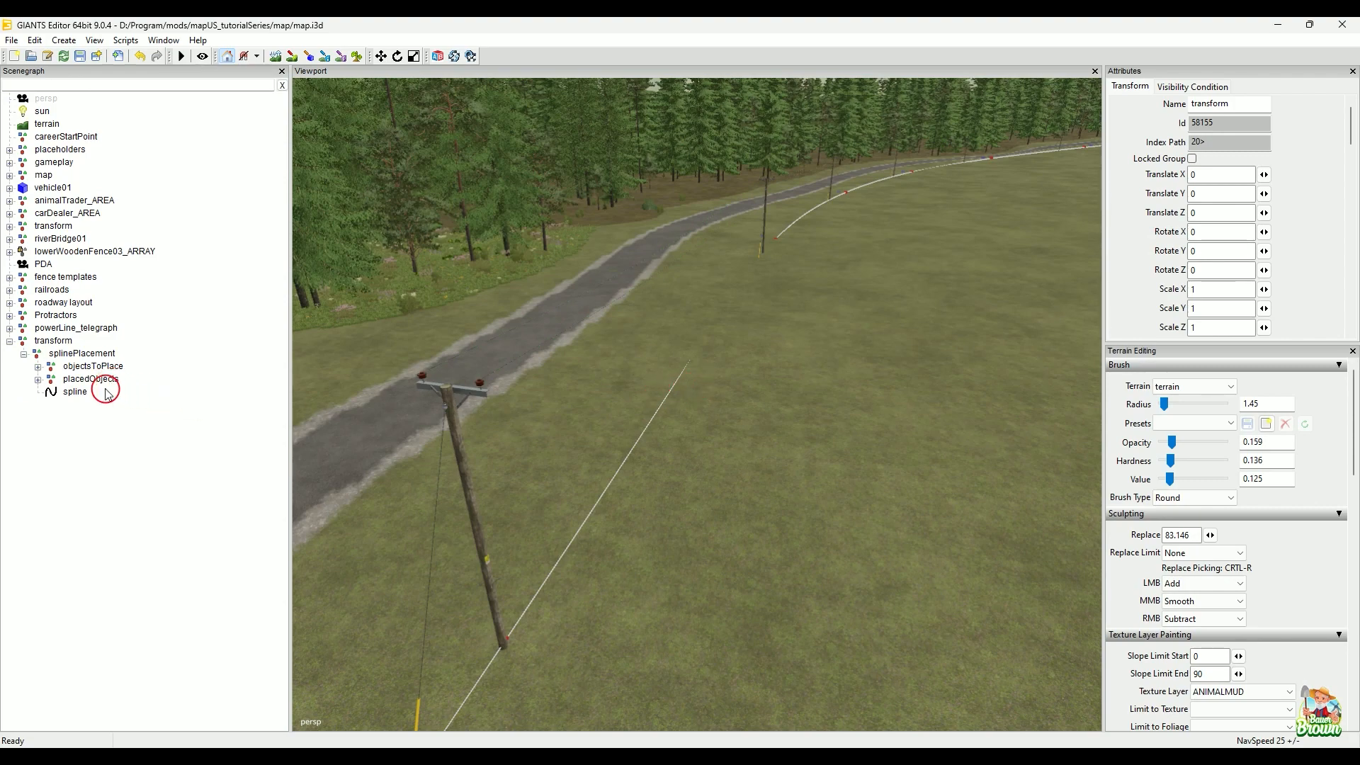
pyautogui.click(107, 381)
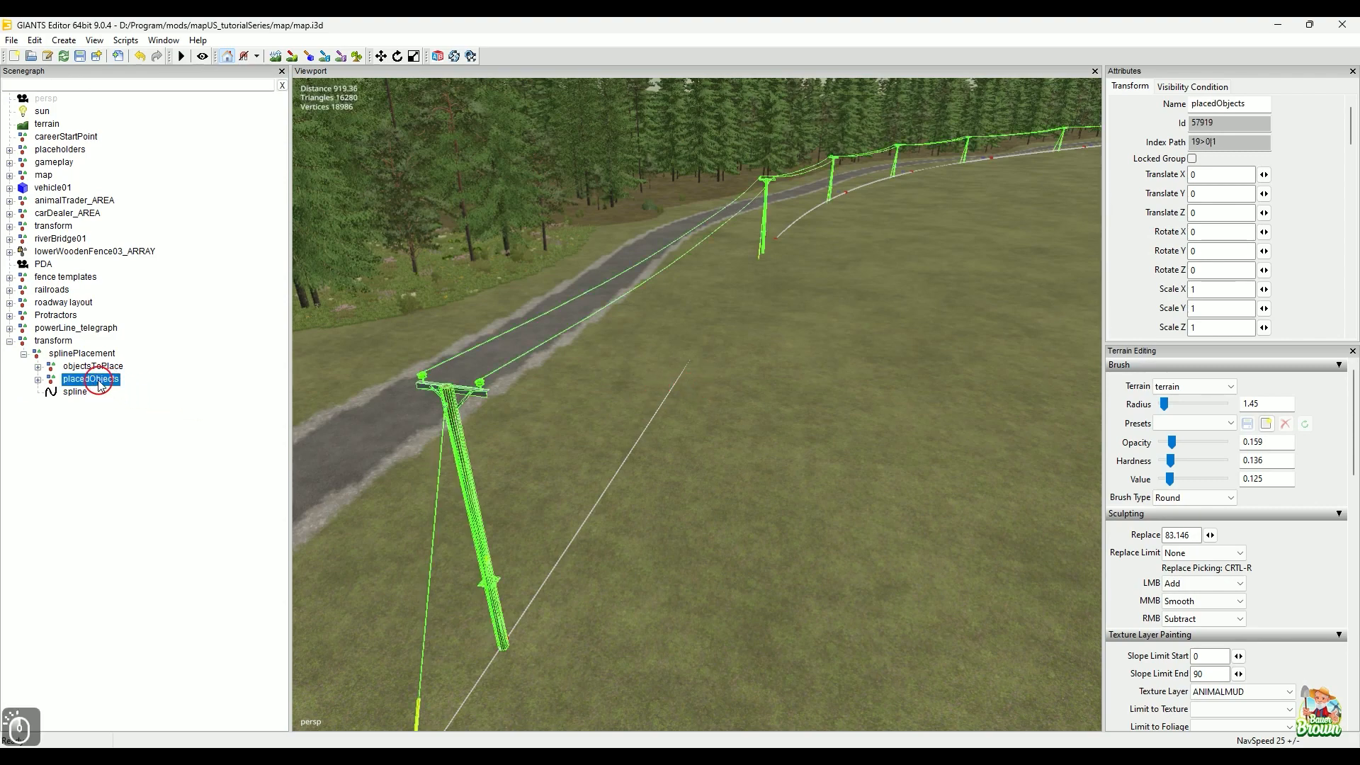
# - Inspect the combined placedObjects group in the viewport, following its highlighted poles and wires from the end pole along the road
pyautogui.keyDown('alt'); pyautogui.moveTo(623, 538); pyautogui.dragTo(688, 493); pyautogui.keyUp('alt')
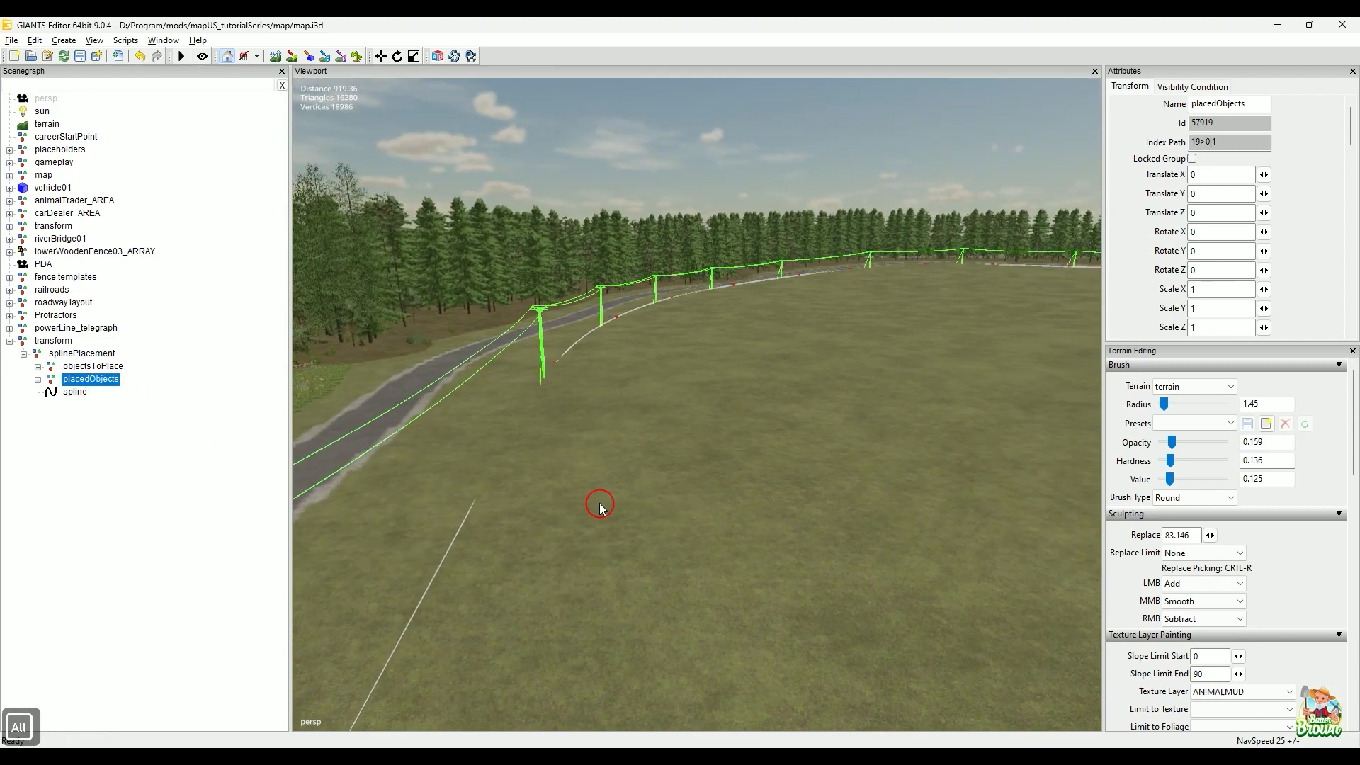
pyautogui.keyDown('alt'); pyautogui.moveTo(598, 510); pyautogui.dragTo(635, 498, button='middle'); pyautogui.keyUp('alt')
pyautogui.keyDown('alt'); pyautogui.moveTo(635, 498); pyautogui.dragTo(598, 540); pyautogui.keyUp('alt')
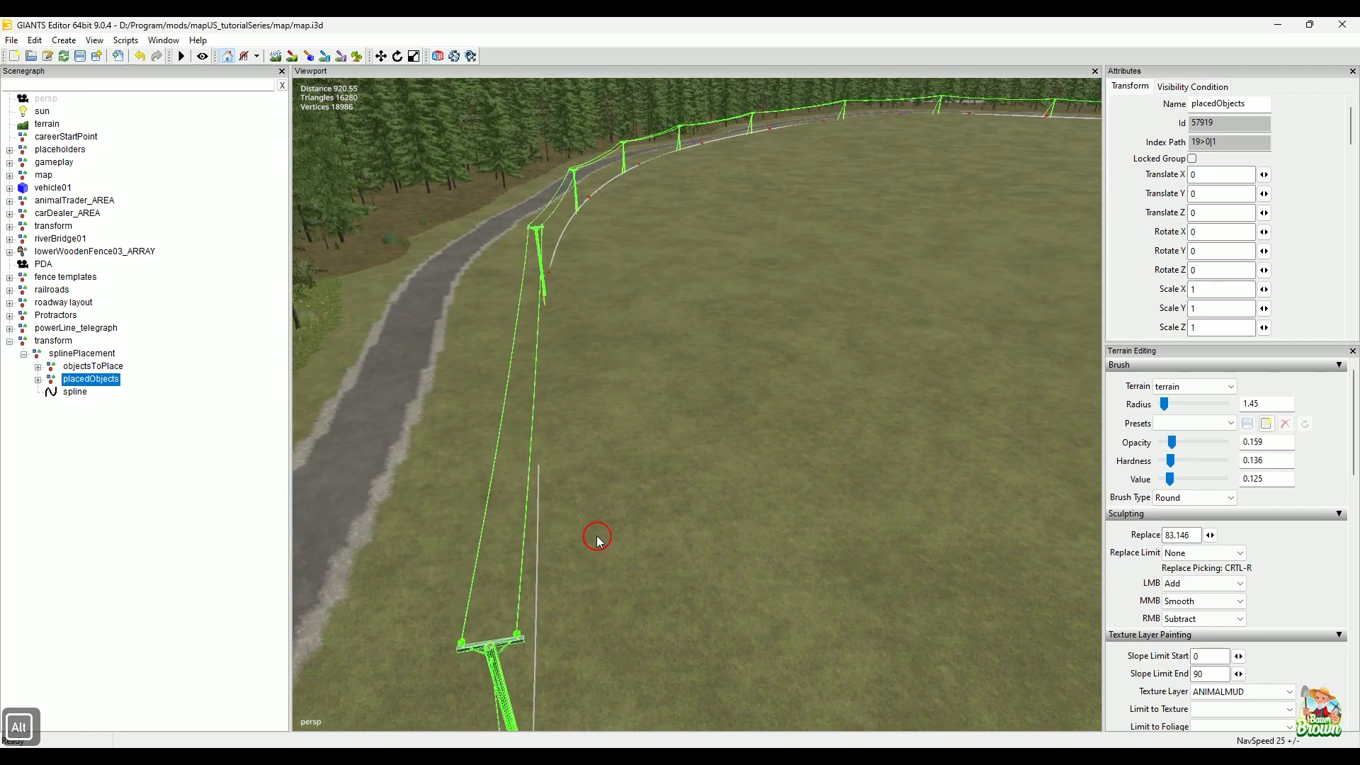
pyautogui.click(81, 382)
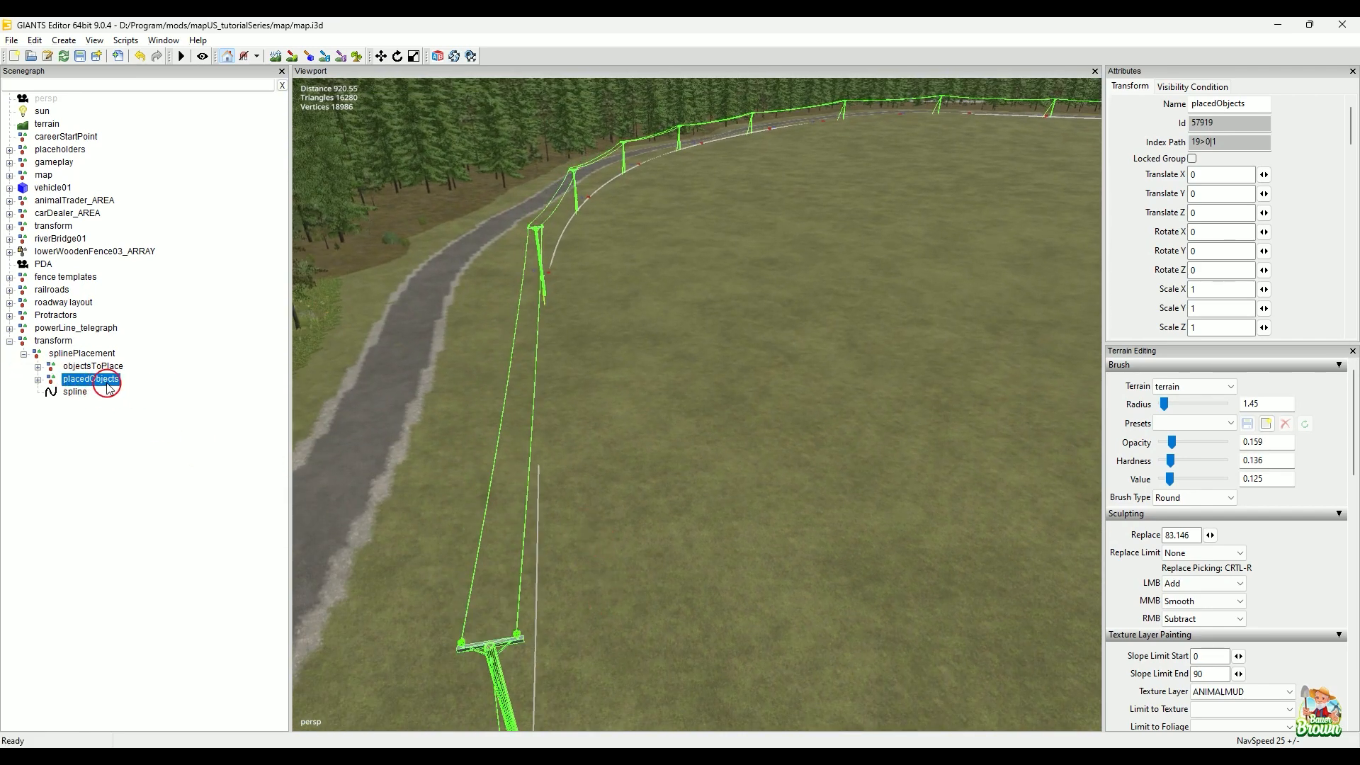
pyautogui.click(107, 383)
pyautogui.keyDown('alt'); pyautogui.moveTo(686, 429); pyautogui.dragTo(665, 534); pyautogui.keyUp('alt')
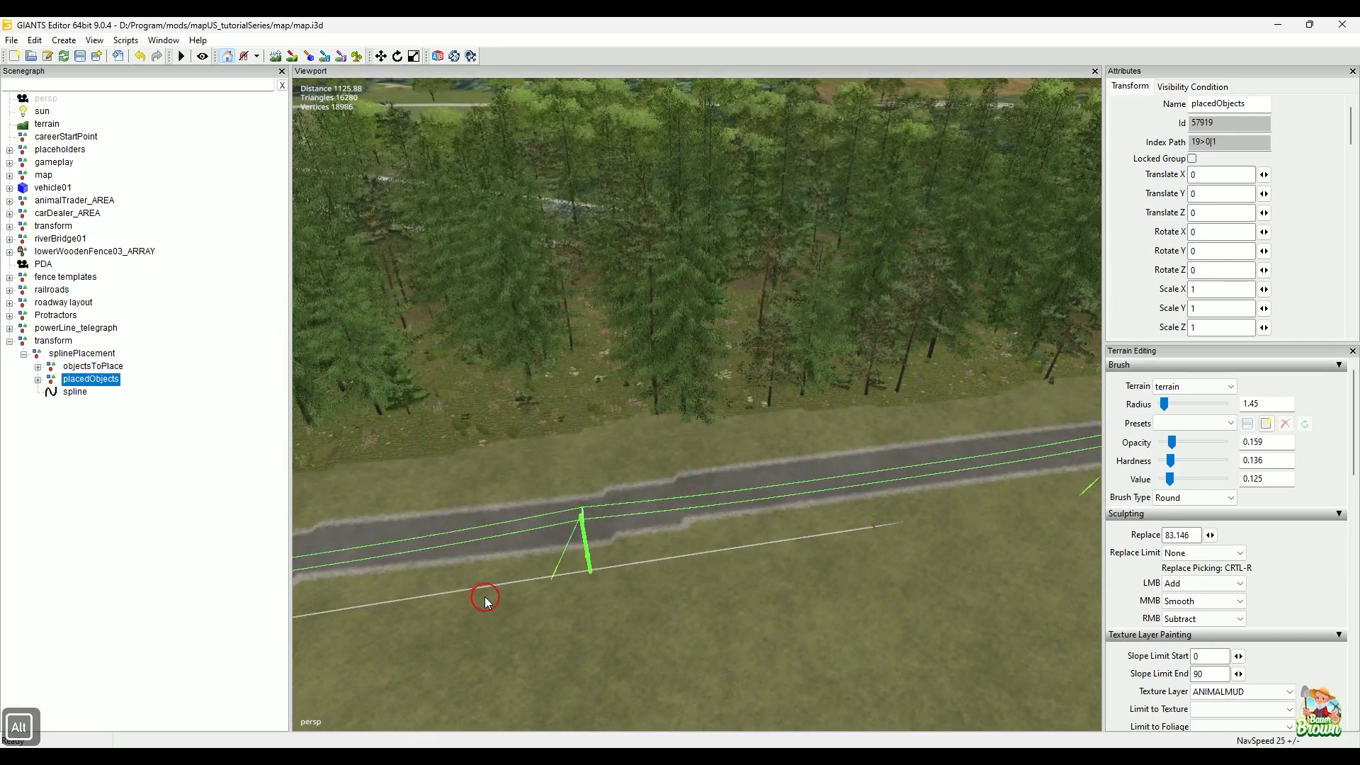
pyautogui.keyDown('alt'); pyautogui.moveTo(485, 600); pyautogui.dragTo(470, 489); pyautogui.keyUp('alt')
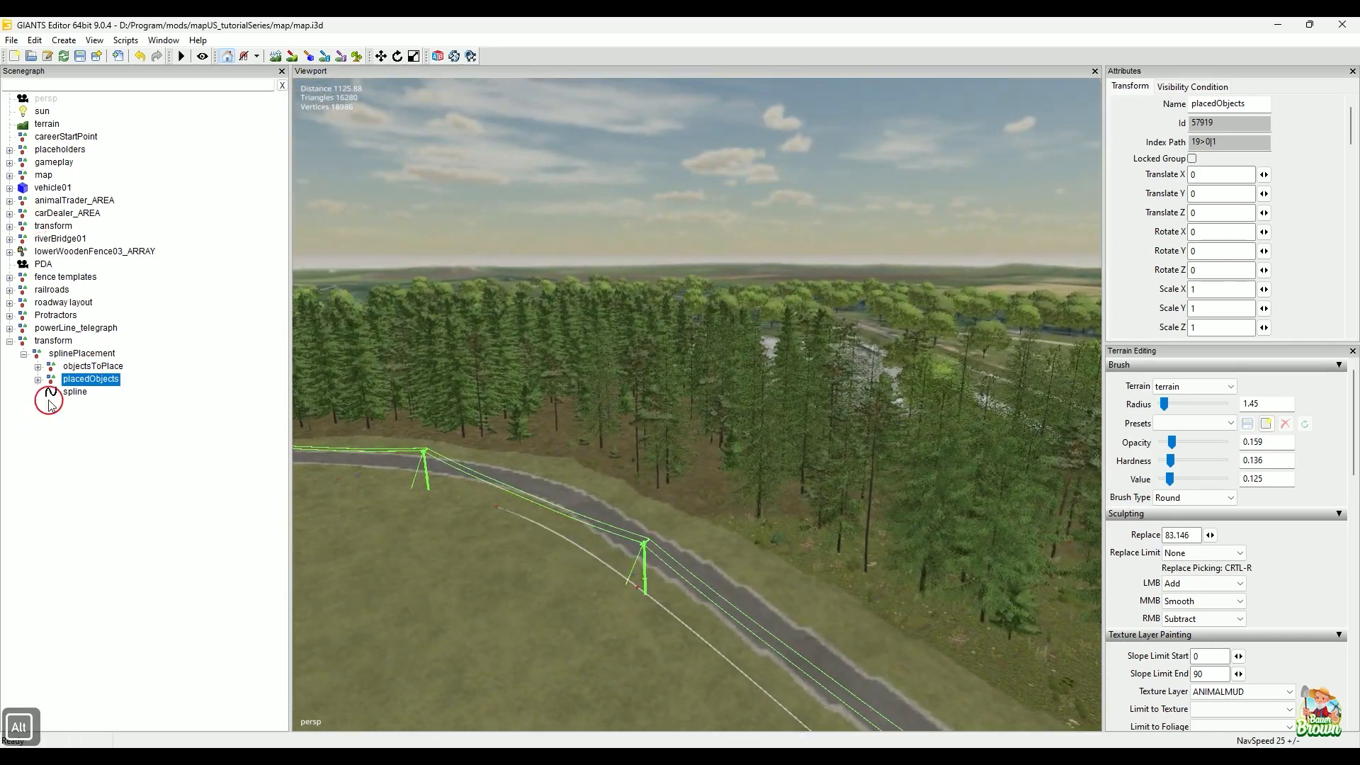
# - Survey the map around the power line, including the farm buildings and the roads beyond the line's end
pyautogui.keyDown('alt'); pyautogui.moveTo(559, 549); pyautogui.dragTo(517, 607); pyautogui.keyUp('alt')
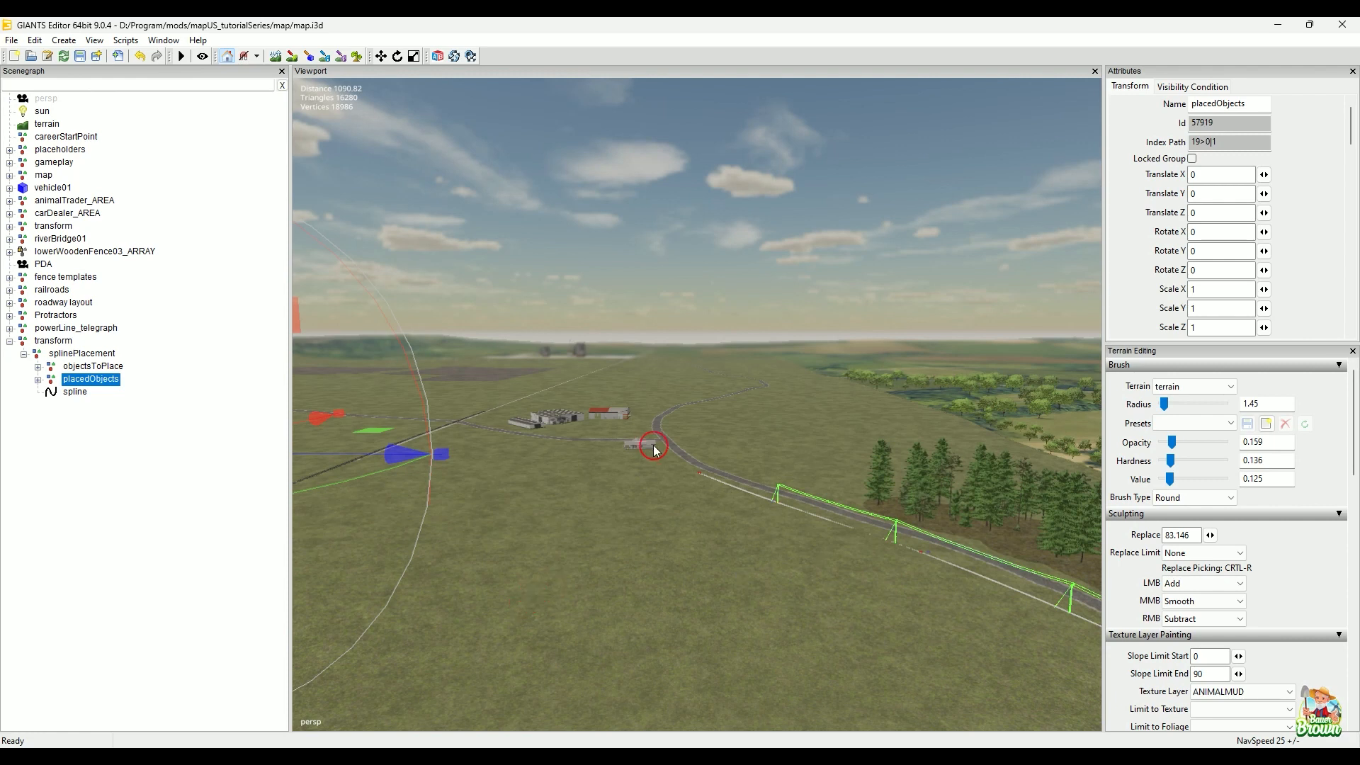
pyautogui.keyDown('alt'); pyautogui.moveTo(653, 449); pyautogui.dragTo(628, 507); pyautogui.keyUp('alt')
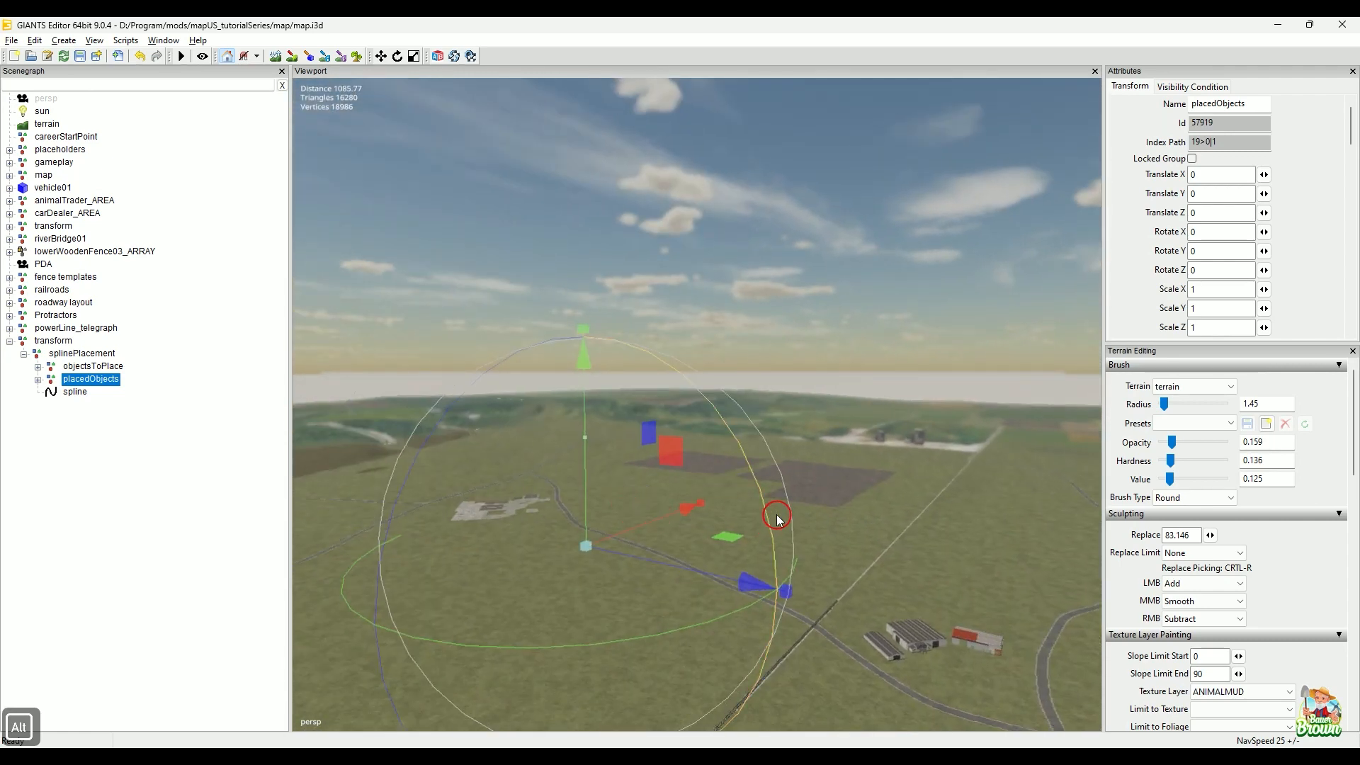
pyautogui.keyDown('alt'); pyautogui.moveTo(777, 519); pyautogui.dragTo(579, 551); pyautogui.keyUp('alt')
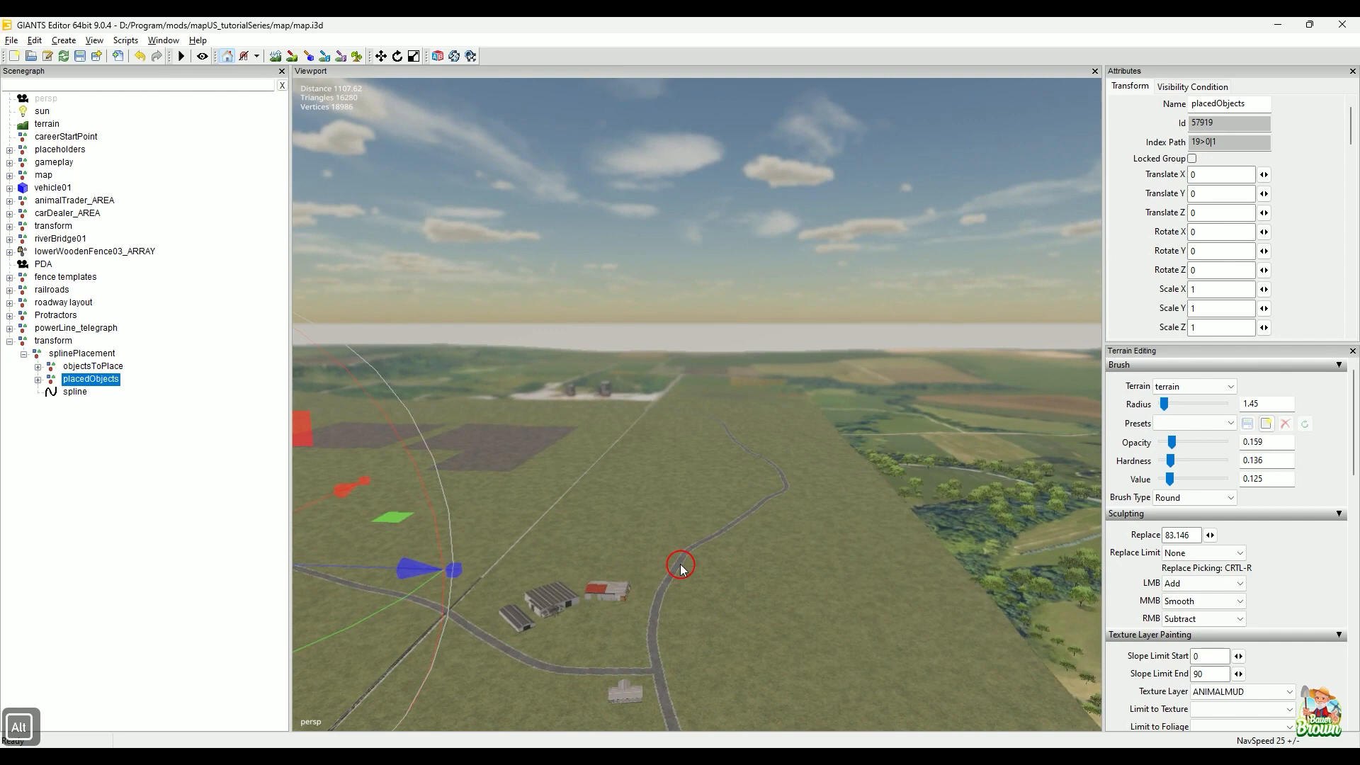
pyautogui.keyDown('alt'); pyautogui.moveTo(680, 564); pyautogui.dragTo(791, 640); pyautogui.keyUp('alt')
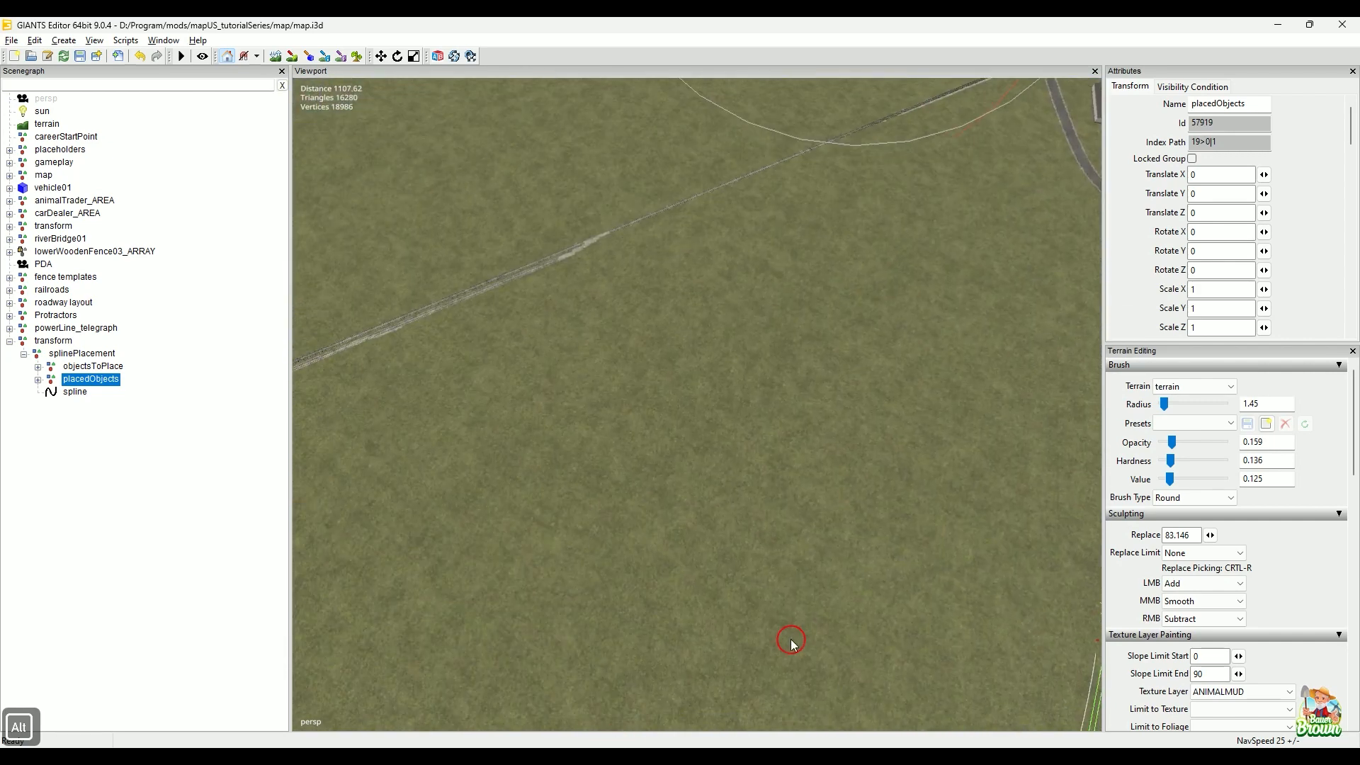
pyautogui.keyDown('alt'); pyautogui.moveTo(712, 391); pyautogui.dragTo(625, 511); pyautogui.keyUp('alt')
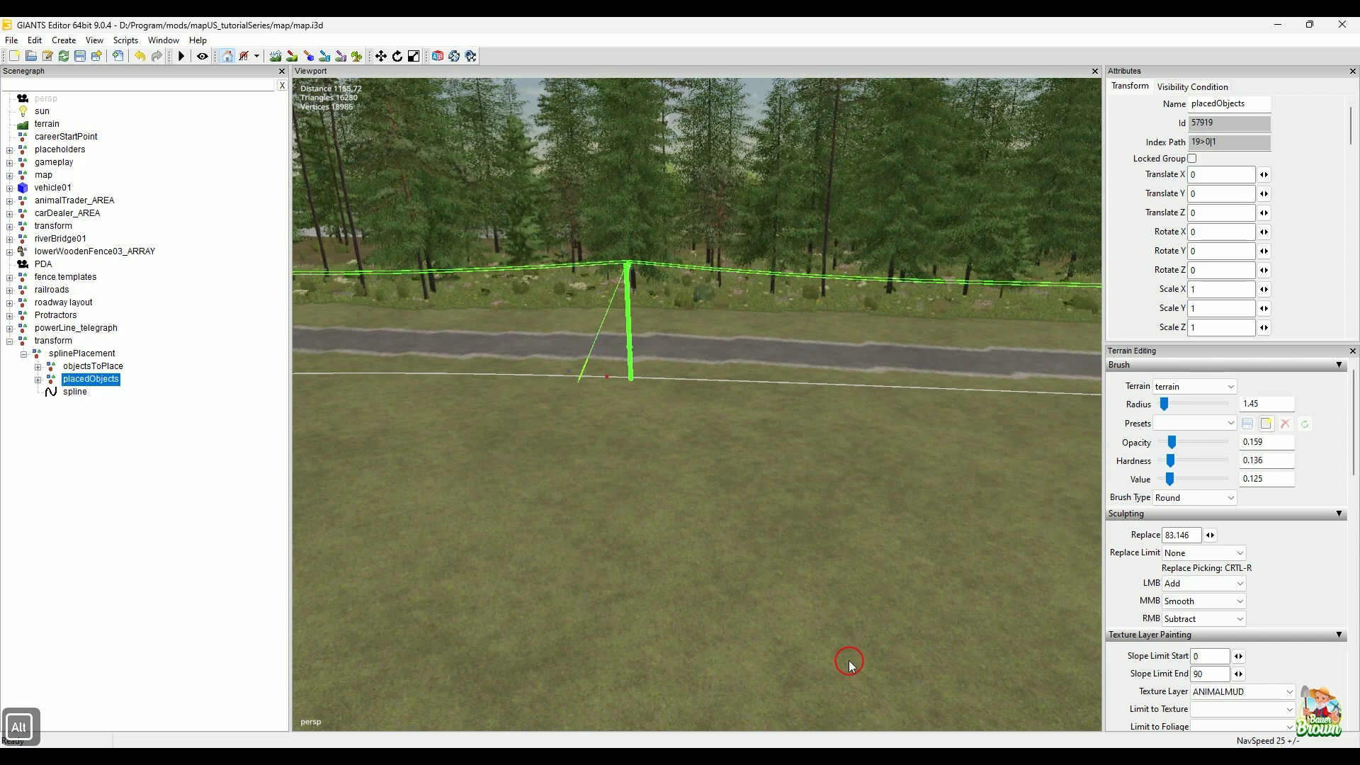
# - Open the script editor, review the variables of the Place Utility Pole Wires script, and close the editor
pyautogui.click(151, 47)
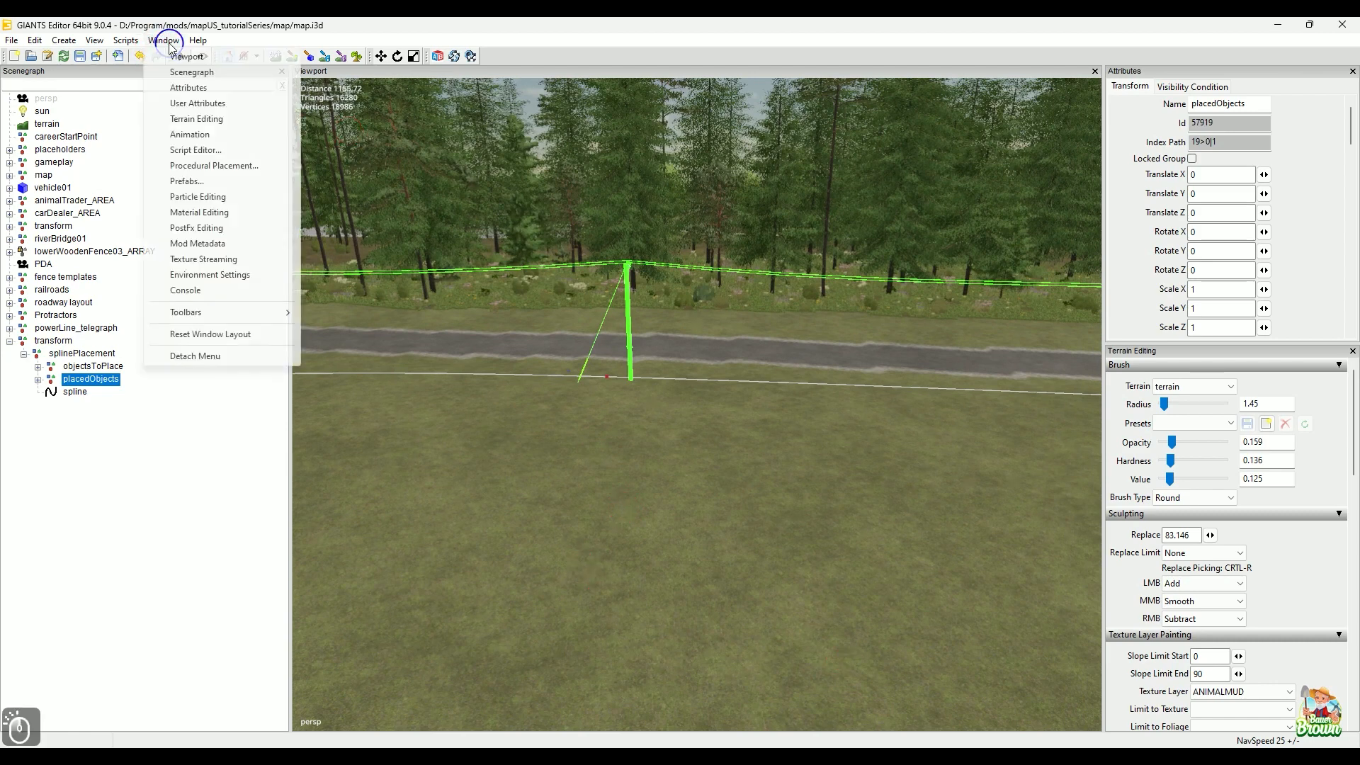
pyautogui.click(177, 151)
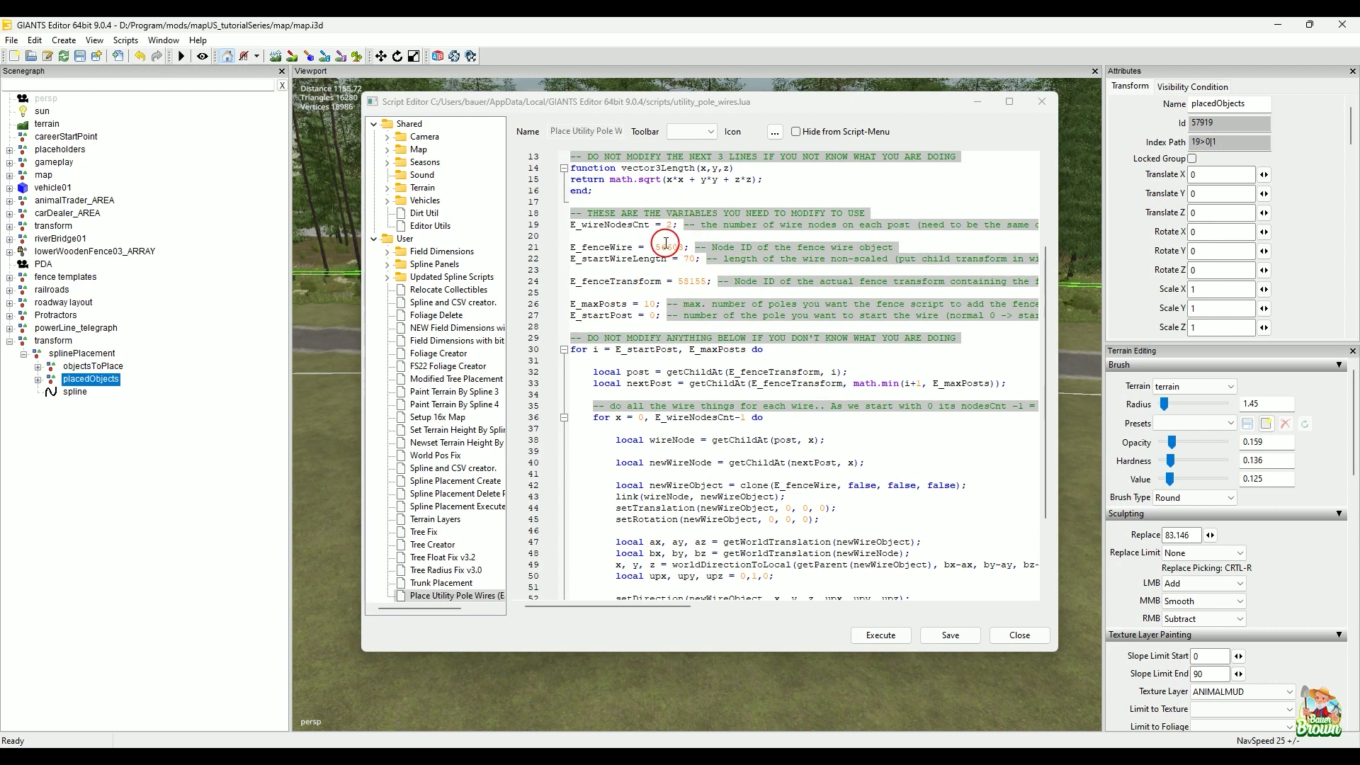
pyautogui.click(1042, 104)
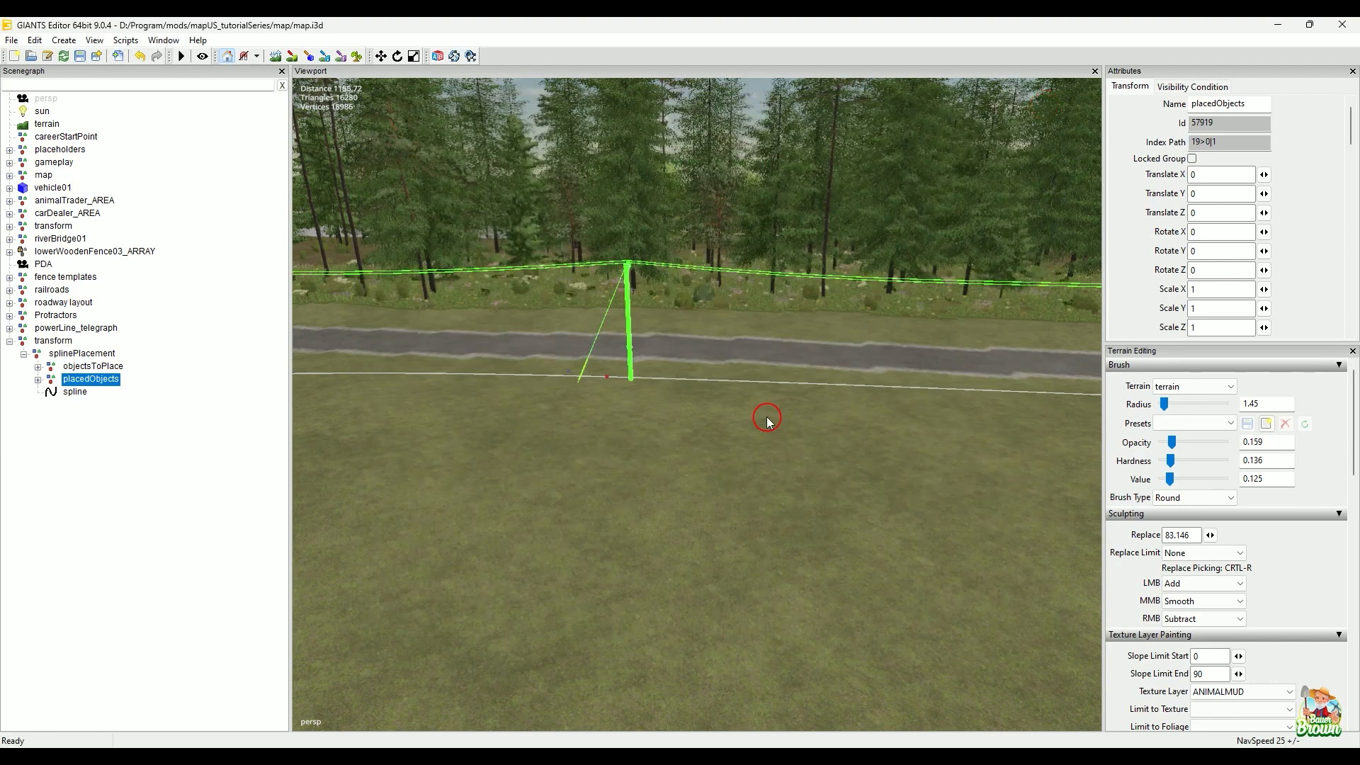
# - Expand placedObjects to view its pole groups and wire transform, and look over the line along the forest edge
pyautogui.keyDown('alt'); pyautogui.moveTo(767, 418); pyautogui.dragTo(694, 487); pyautogui.keyUp('alt')
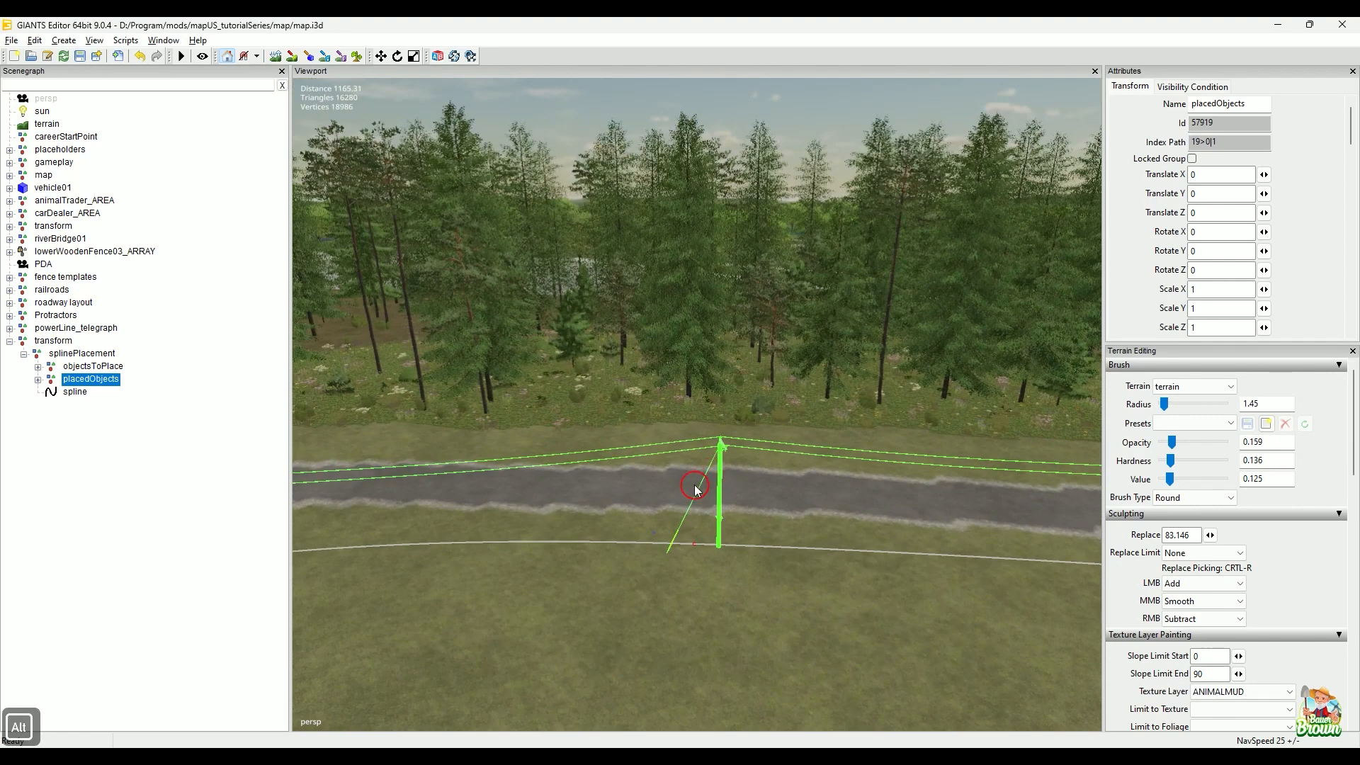
pyautogui.click(37, 380)
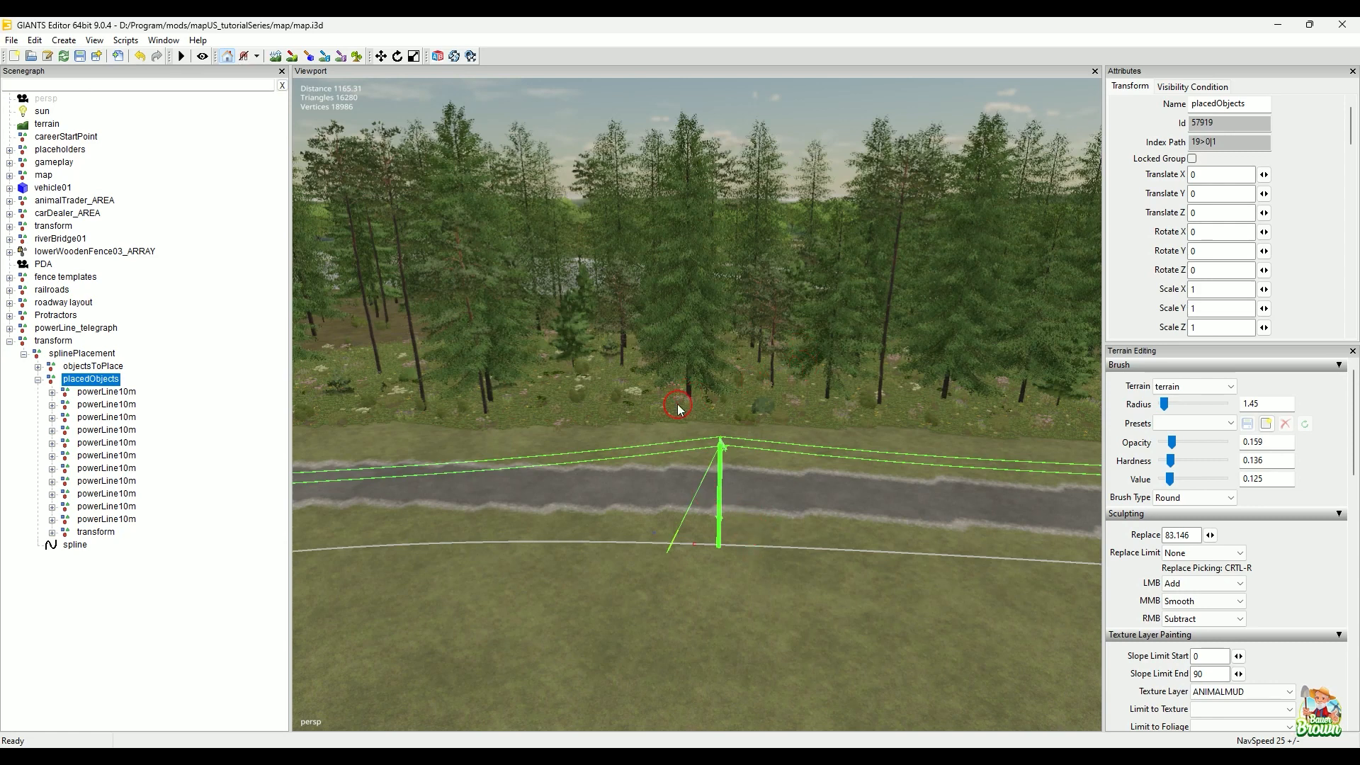
pyautogui.keyDown('alt'); pyautogui.moveTo(535, 582); pyautogui.dragTo(663, 604); pyautogui.keyUp('alt')
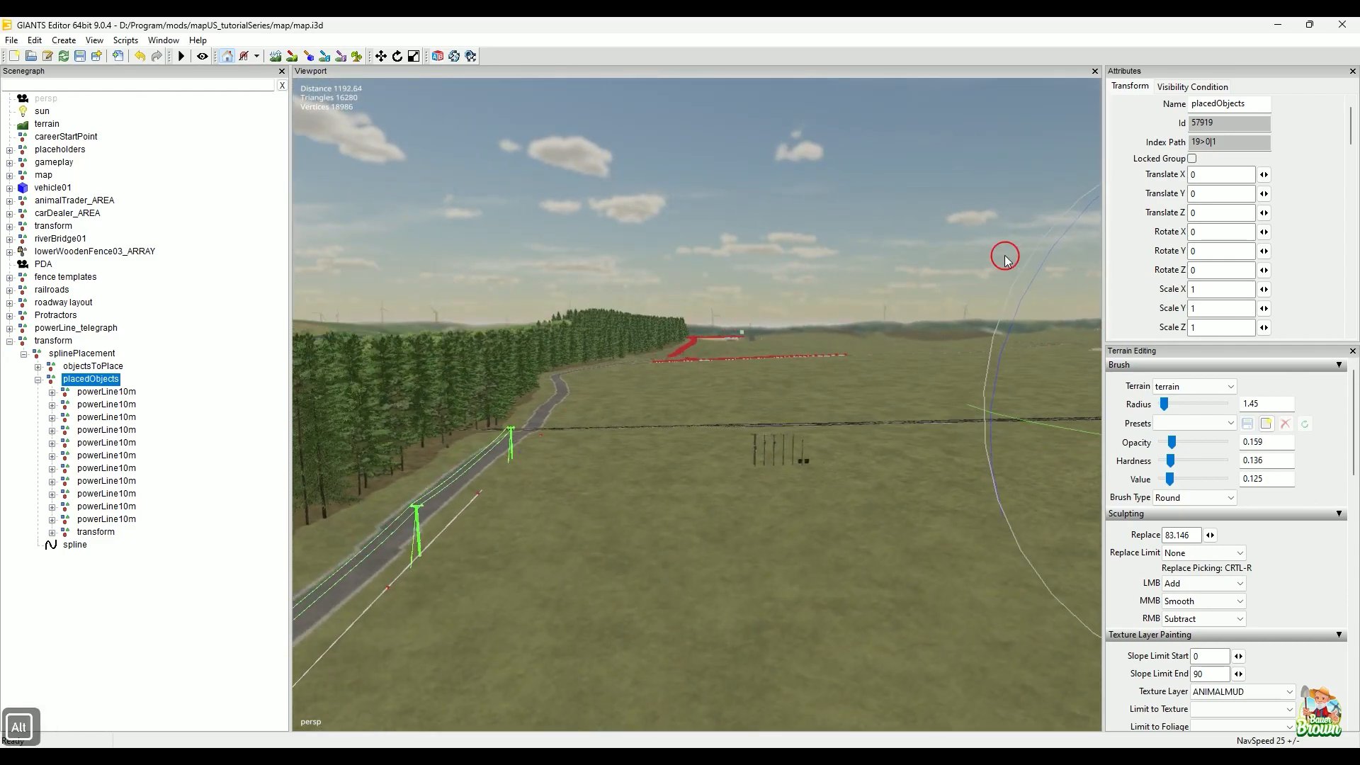
pyautogui.keyDown('alt'); pyautogui.moveTo(757, 395); pyautogui.dragTo(533, 515); pyautogui.keyUp('alt')
pyautogui.keyDown('alt'); pyautogui.moveTo(631, 548); pyautogui.dragTo(509, 515); pyautogui.keyUp('alt')
pyautogui.keyDown('alt'); pyautogui.moveTo(509, 512); pyautogui.dragTo(622, 424, button='right'); pyautogui.keyUp('alt')
pyautogui.keyDown('alt'); pyautogui.moveTo(682, 423); pyautogui.dragTo(565, 446); pyautogui.keyUp('alt')
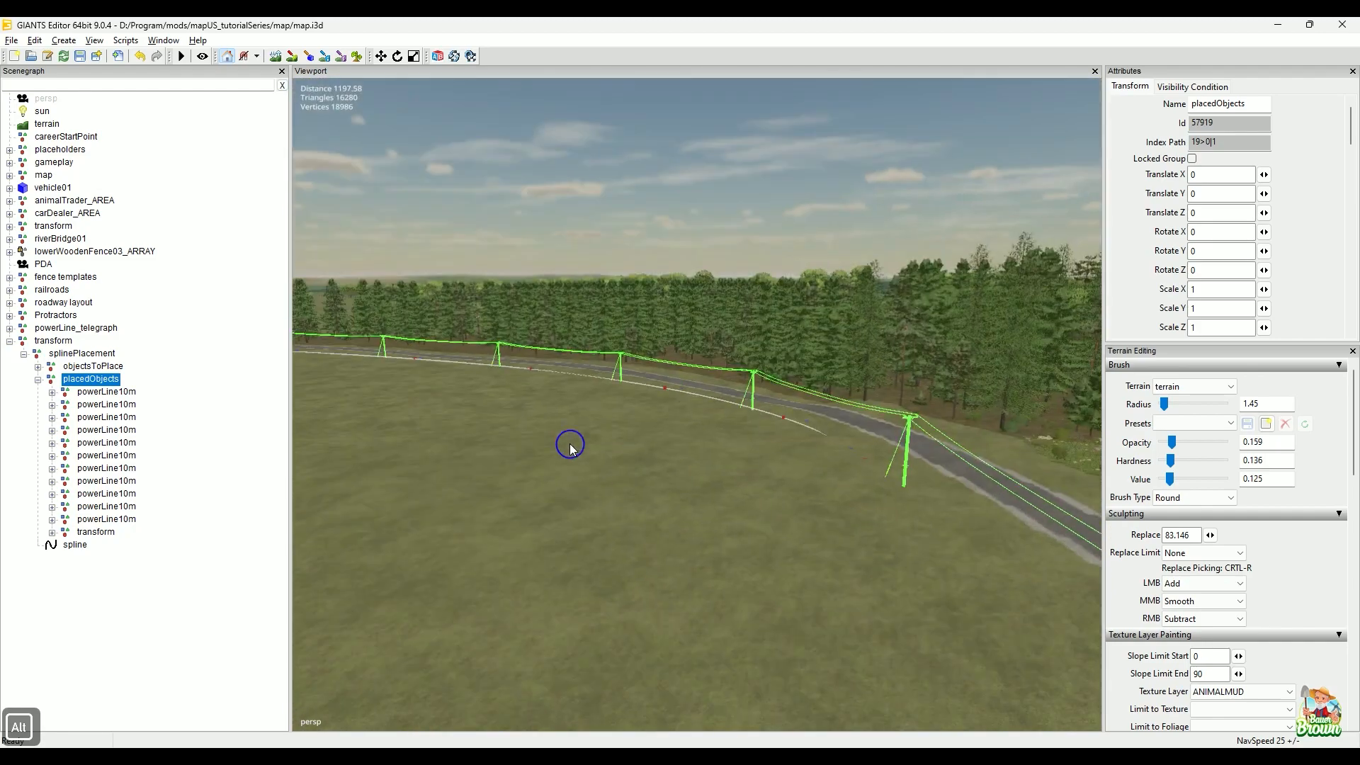
# - Follow the highlighted poles and wires along the road around the bend, down to ground level beside the spline
pyautogui.keyDown('alt'); pyautogui.moveTo(770, 564); pyautogui.dragTo(673, 567, button='right'); pyautogui.keyUp('alt')
pyautogui.keyDown('alt'); pyautogui.moveTo(734, 432); pyautogui.dragTo(631, 524, button='middle'); pyautogui.keyUp('alt')
pyautogui.keyDown('alt'); pyautogui.moveTo(772, 526); pyautogui.dragTo(680, 528, button='right'); pyautogui.keyUp('alt')
pyautogui.keyDown('alt'); pyautogui.moveTo(676, 439); pyautogui.dragTo(638, 505, button='middle'); pyautogui.keyUp('alt')
pyautogui.keyDown('alt'); pyautogui.moveTo(638, 468); pyautogui.dragTo(559, 501); pyautogui.keyUp('alt')
pyautogui.keyDown('alt'); pyautogui.moveTo(559, 501); pyautogui.dragTo(668, 448, button='right'); pyautogui.keyUp('alt')
pyautogui.keyDown('alt'); pyautogui.moveTo(668, 449); pyautogui.dragTo(550, 454); pyautogui.keyUp('alt')
pyautogui.keyDown('alt'); pyautogui.moveTo(550, 453); pyautogui.dragTo(648, 550, button='middle'); pyautogui.keyUp('alt')
pyautogui.keyDown('alt'); pyautogui.moveTo(733, 423); pyautogui.dragTo(663, 420, button='right'); pyautogui.keyUp('alt')
pyautogui.keyDown('alt'); pyautogui.moveTo(661, 483); pyautogui.dragTo(582, 383, button='middle'); pyautogui.keyUp('alt')
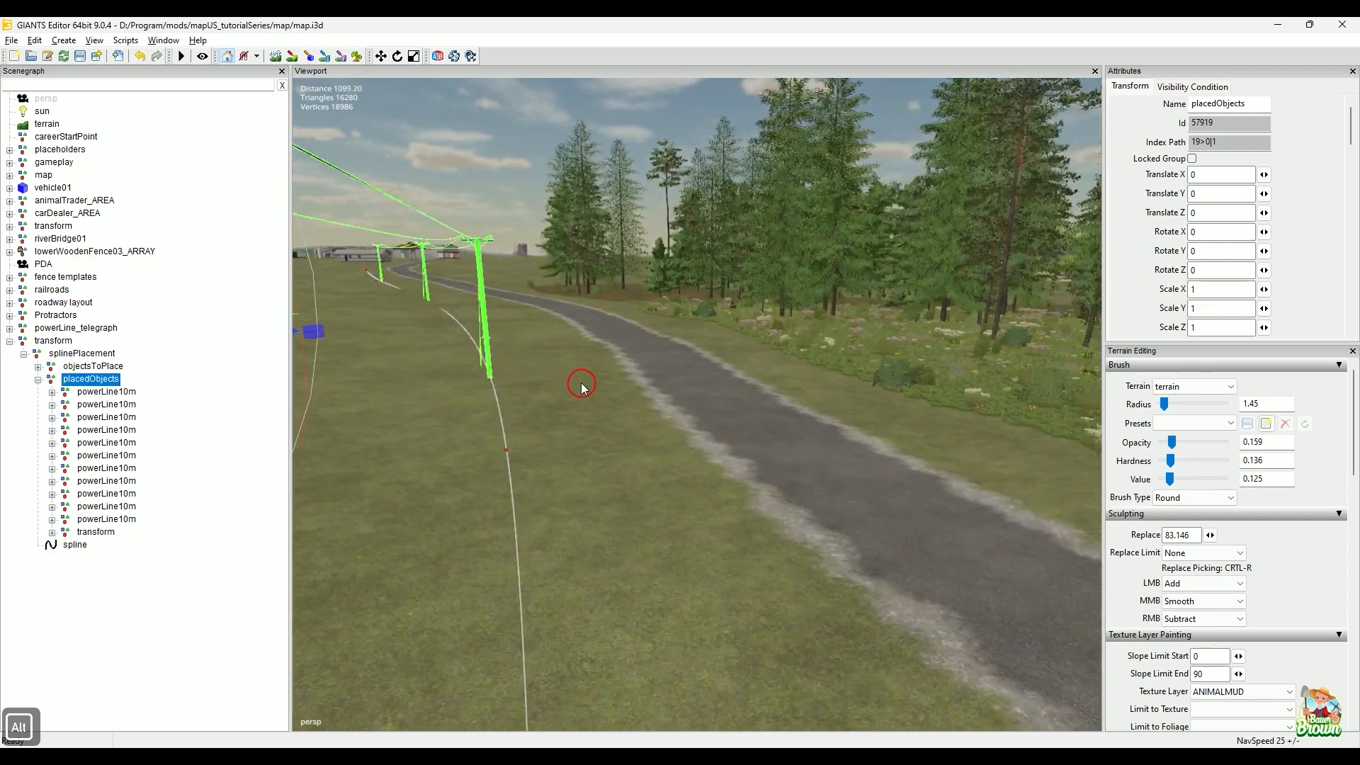
# - Examine the finished power line from roadside and elevated viewpoints, covering both its ends and the bend
pyautogui.keyDown('alt'); pyautogui.moveTo(581, 383); pyautogui.dragTo(515, 446); pyautogui.keyUp('alt')
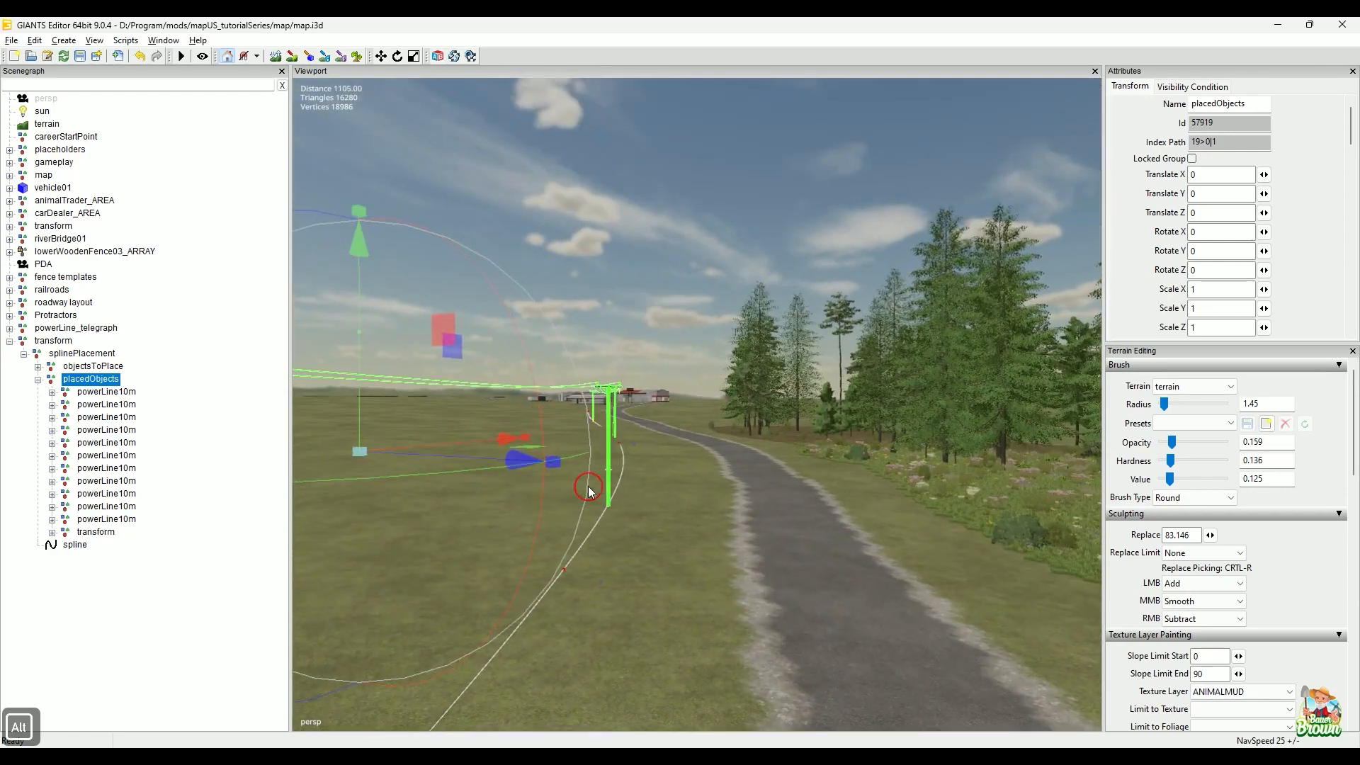
pyautogui.keyDown('alt'); pyautogui.moveTo(588, 485); pyautogui.dragTo(723, 525, button='middle'); pyautogui.keyUp('alt')
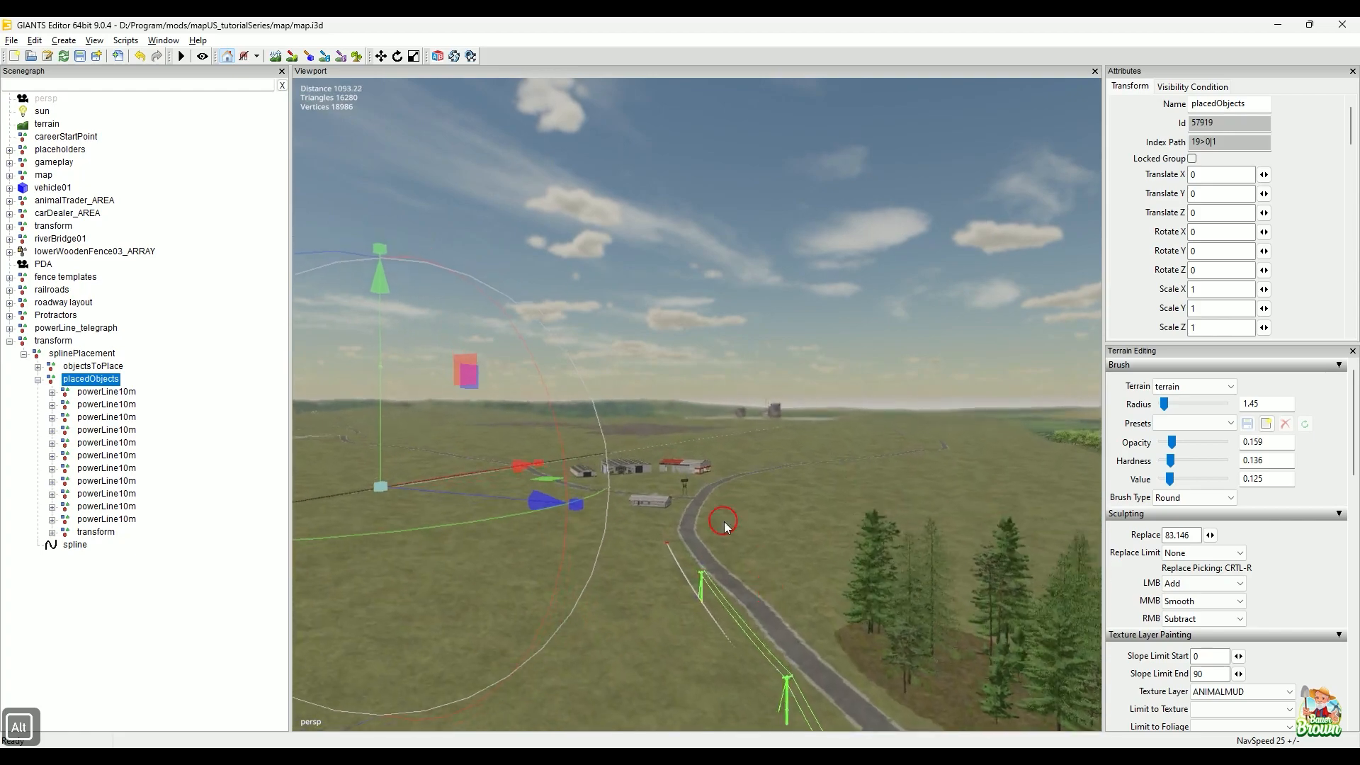
pyautogui.keyDown('alt'); pyautogui.moveTo(640, 414); pyautogui.dragTo(661, 477, button='middle'); pyautogui.keyUp('alt')
pyautogui.moveTo(687, 566)
pyautogui.keyDown('alt'); pyautogui.mouseDown()
pyautogui.moveTo(993, 549)
pyautogui.moveTo(844, 590)
pyautogui.moveTo(746, 444)
pyautogui.moveTo(607, 540)
pyautogui.moveTo(708, 549)
pyautogui.moveTo(680, 546)
pyautogui.mouseUp(); pyautogui.keyUp('alt')
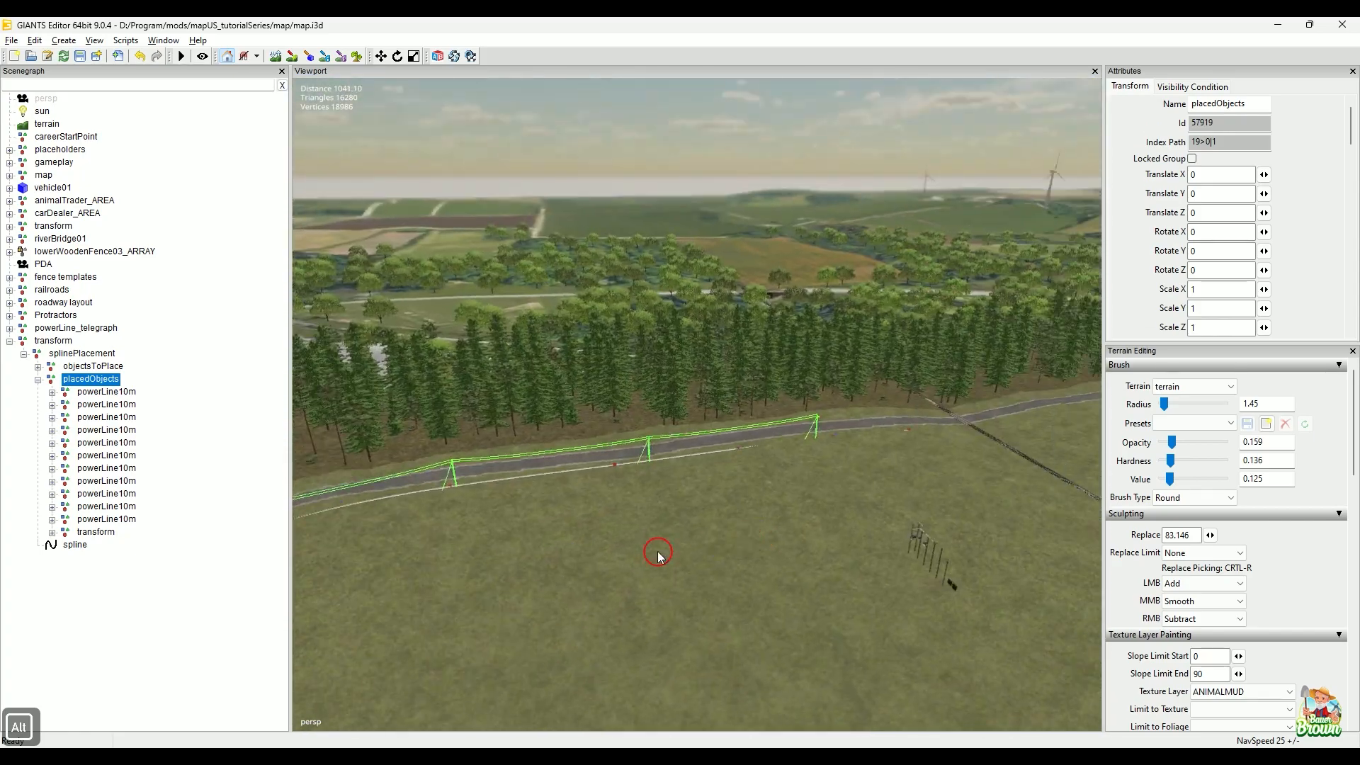
pyautogui.keyDown('alt'); pyautogui.moveTo(680, 546); pyautogui.dragTo(732, 495, button='middle'); pyautogui.keyUp('alt')
pyautogui.keyDown('alt'); pyautogui.moveTo(731, 495); pyautogui.dragTo(583, 371); pyautogui.keyUp('alt')
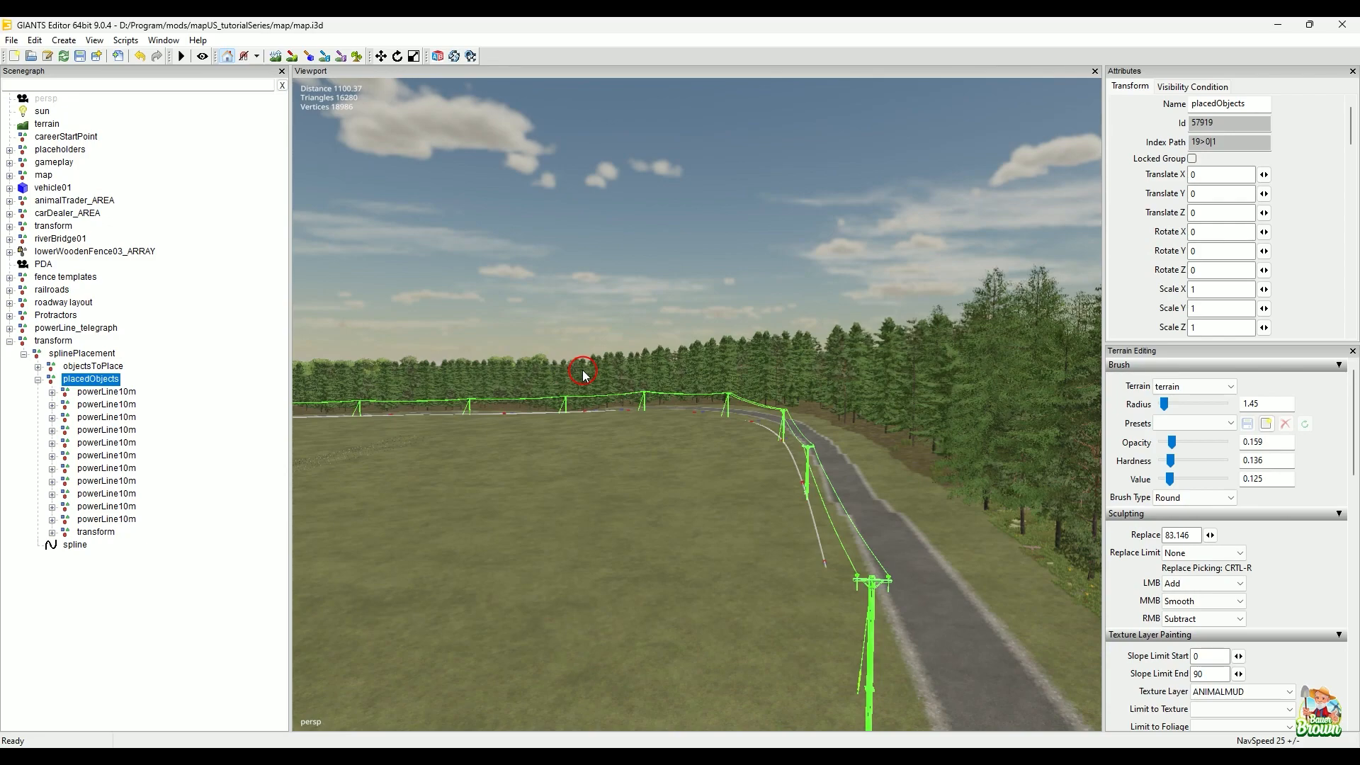
pyautogui.keyDown('alt'); pyautogui.moveTo(724, 248); pyautogui.dragTo(632, 507); pyautogui.keyUp('alt')
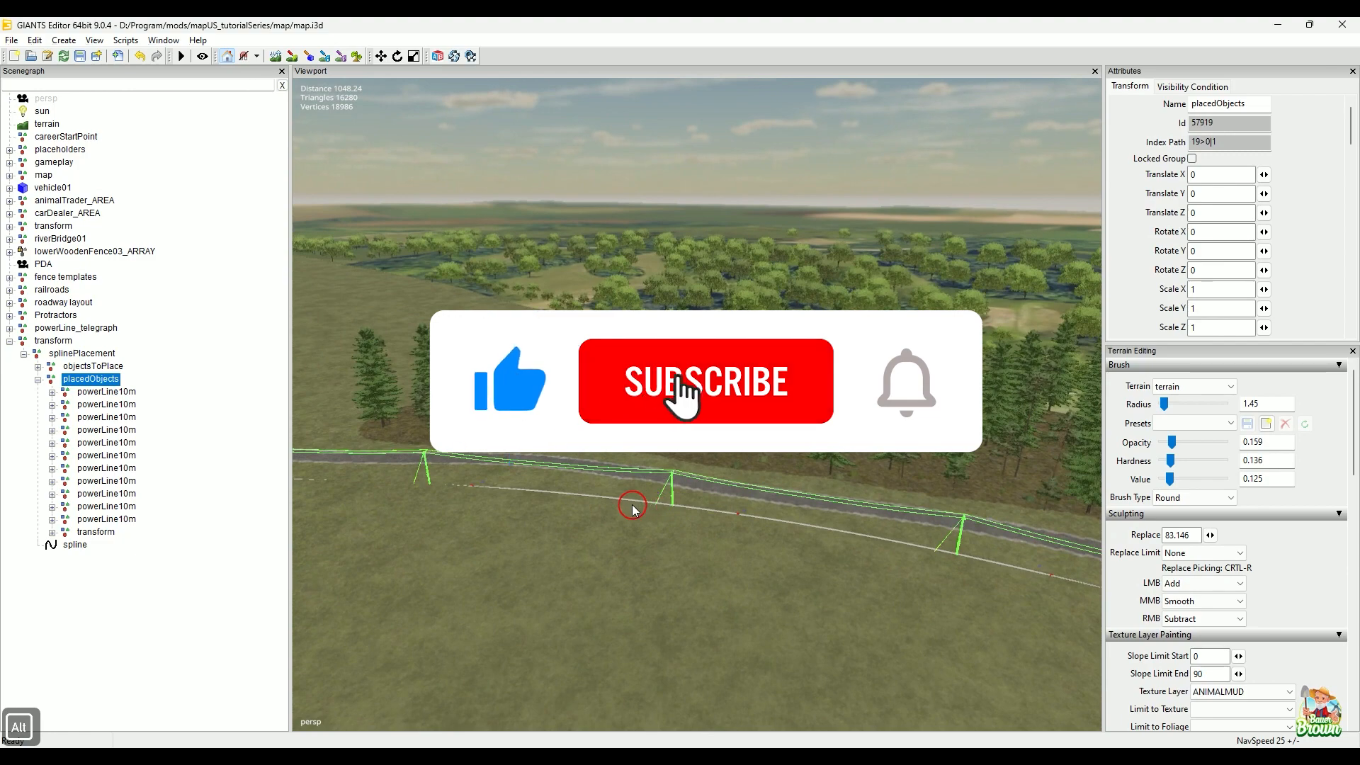